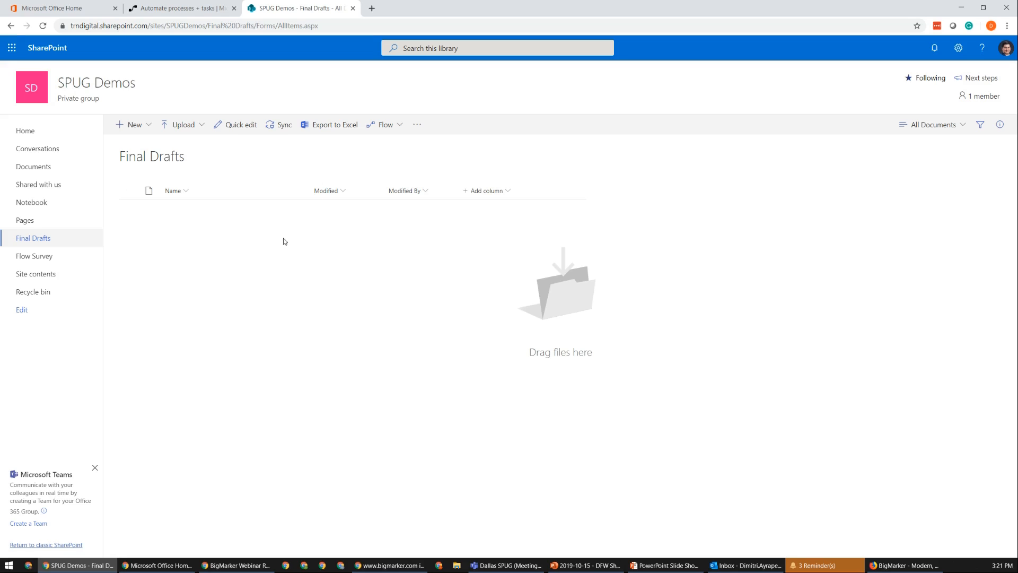
Step: Open Microsoft Flow from the list of all Office 365 apps
left_click(399, 132)
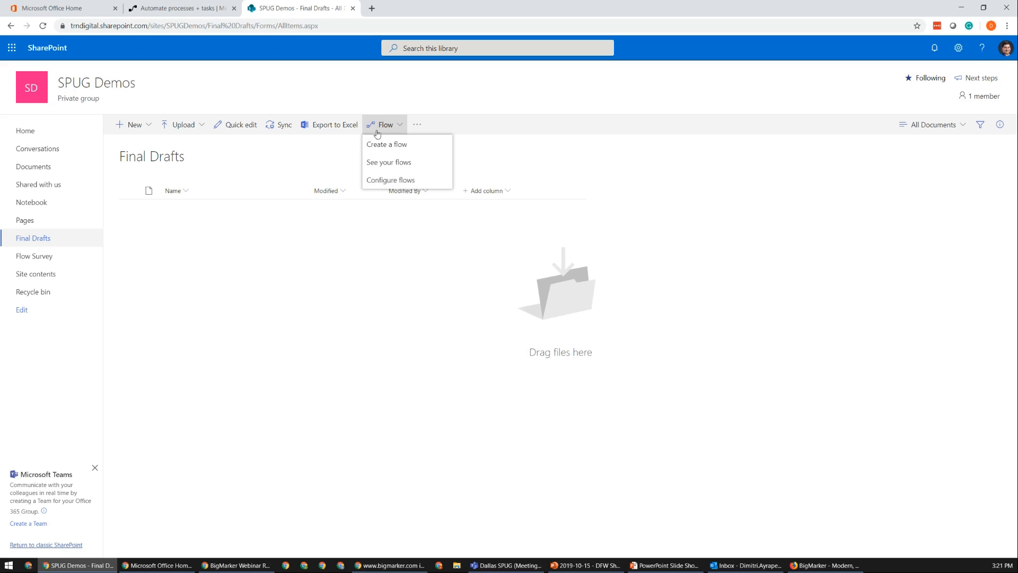
left_click(74, 6)
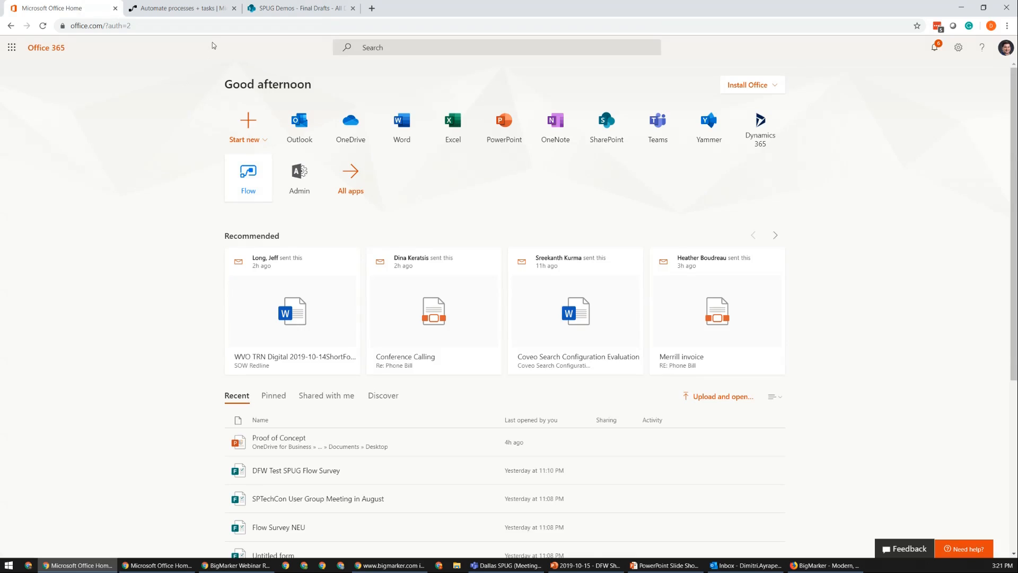
left_click(353, 182)
right_click(134, 155)
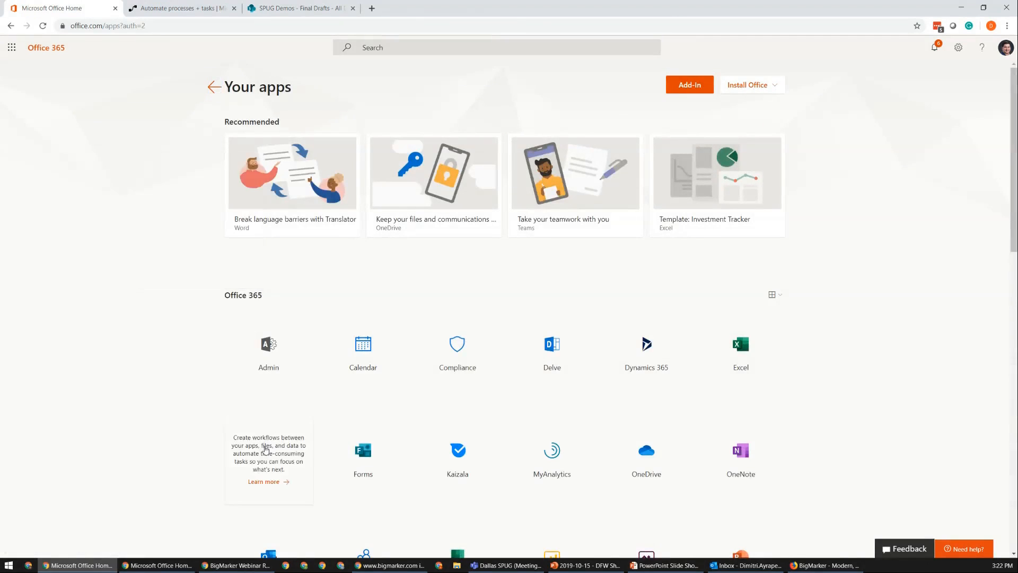
left_click(266, 450)
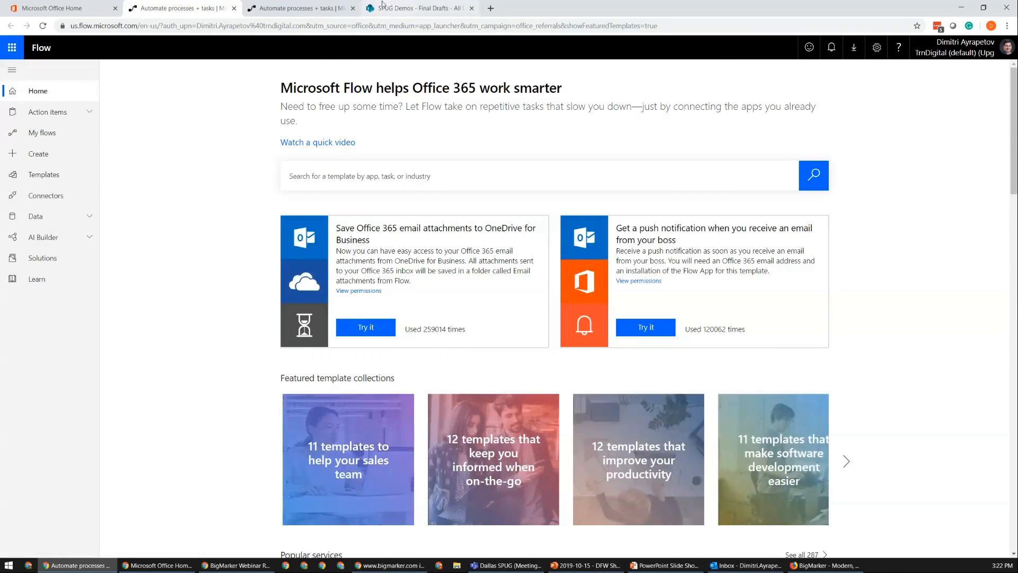
Step: Return to the Final Drafts library, expand its list of suggested flow templates, and open the full set of SharePoint flow templates
left_click(419, 8)
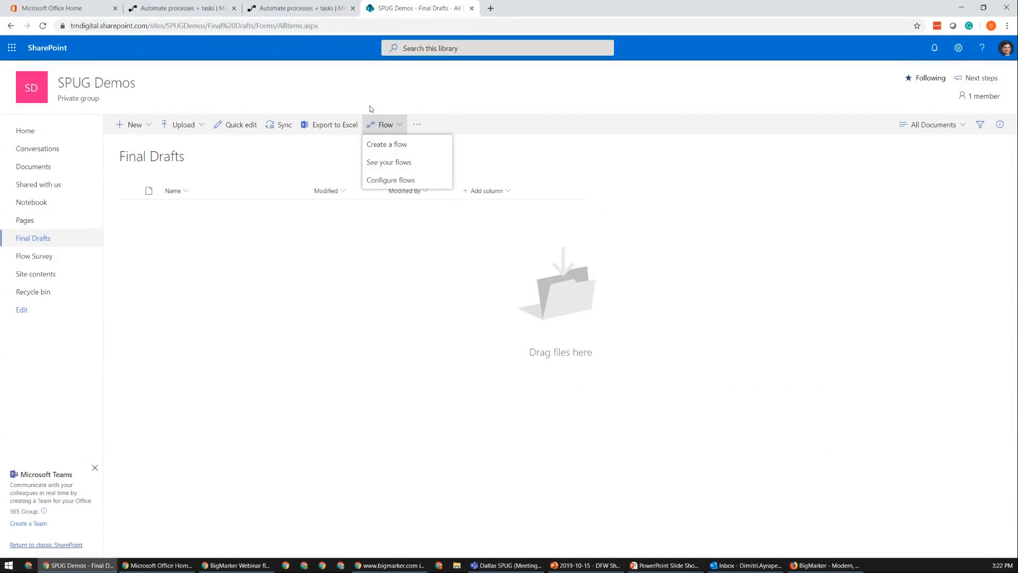
left_click(373, 144)
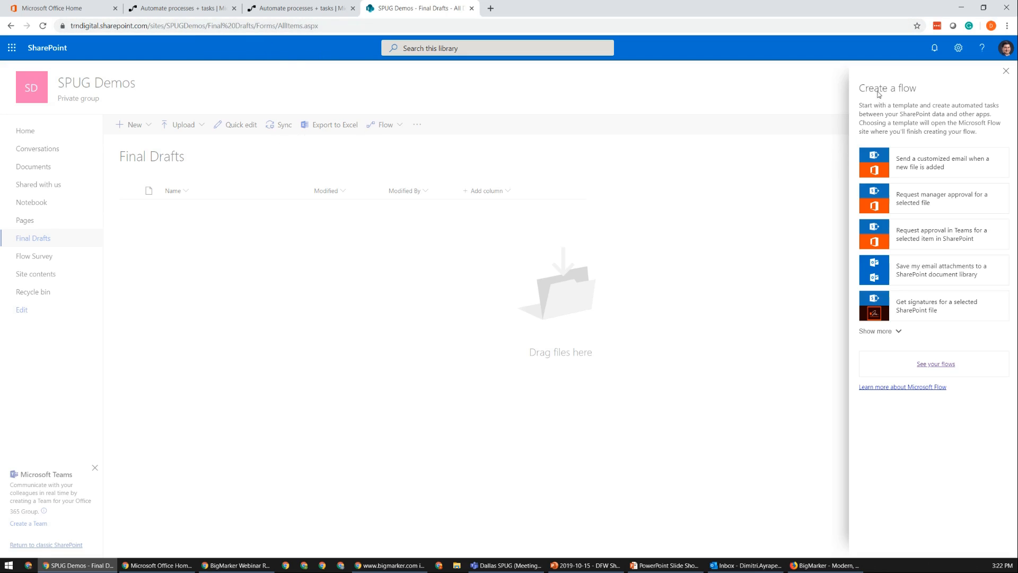
left_click(894, 332)
scroll(901, 350, "down", 4)
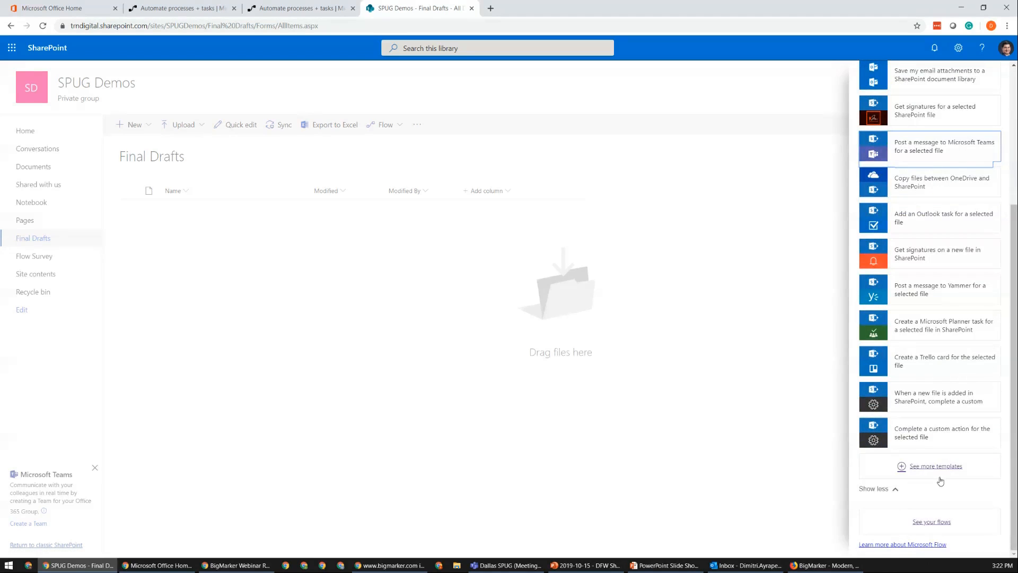
left_click(925, 466)
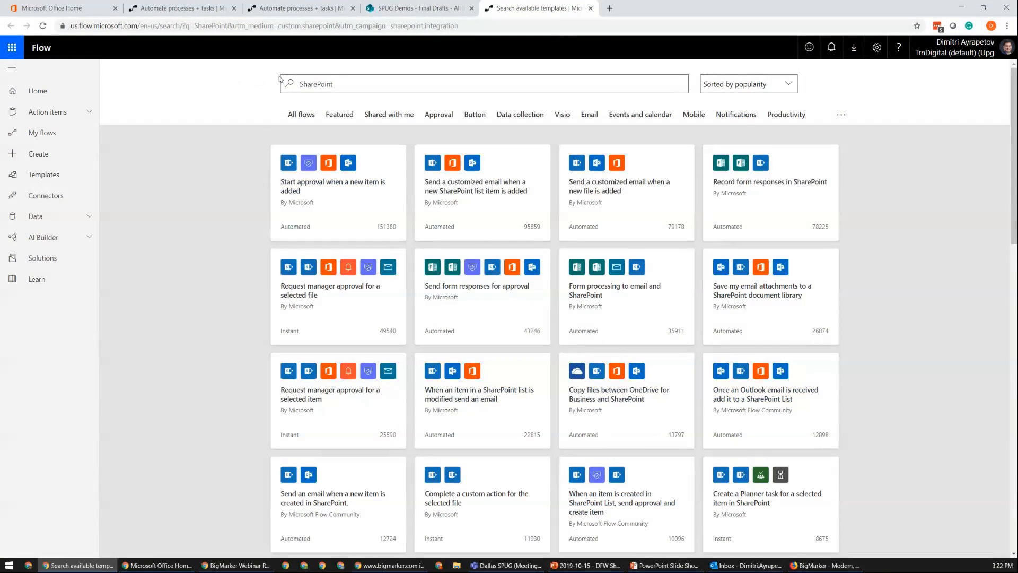
Step: Browse the complete Flow template gallery for all flows
left_click(37, 184)
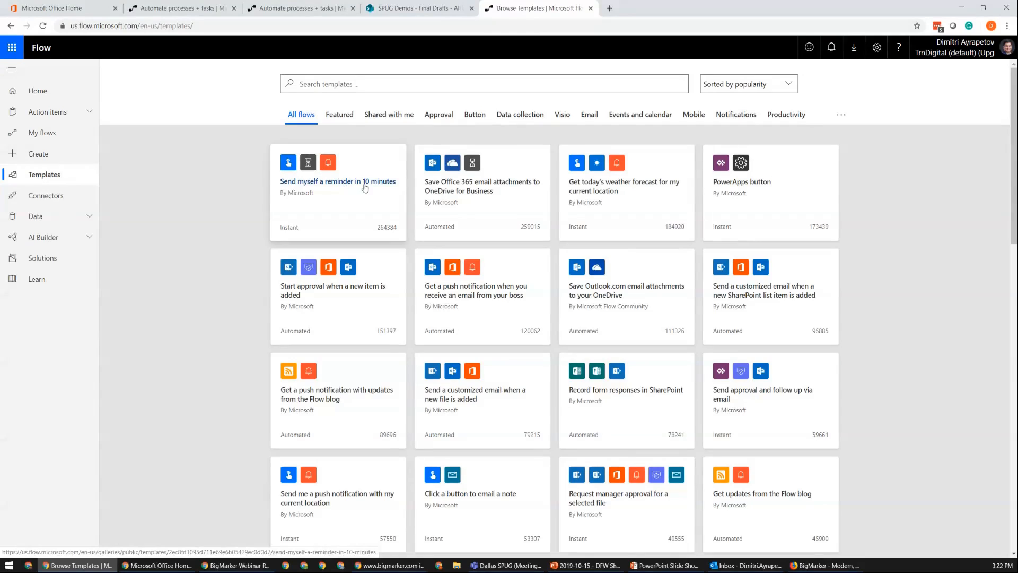
scroll(525, 353, "down", 1)
scroll(529, 349, "down", 10)
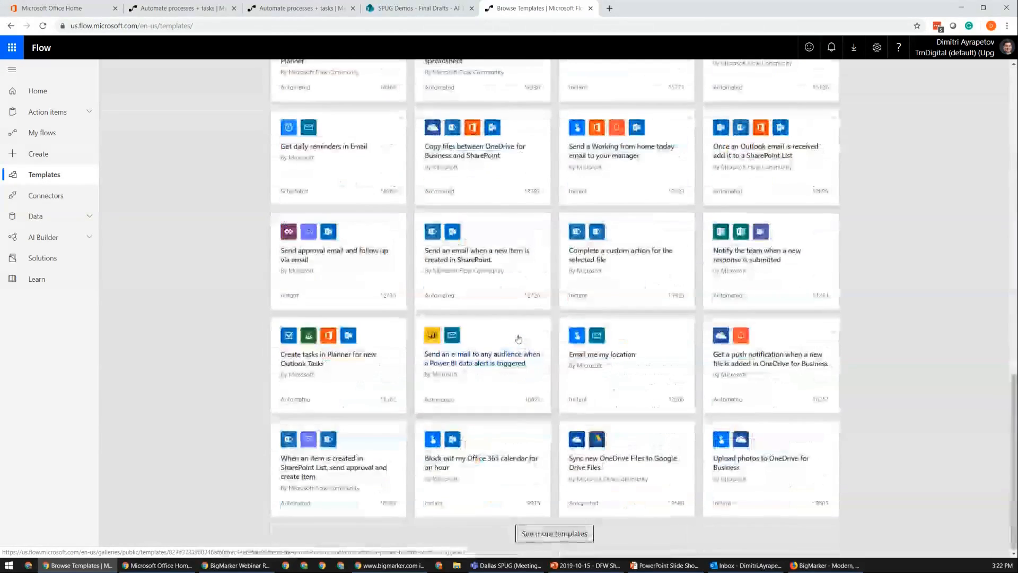
scroll(523, 341, "up", 10)
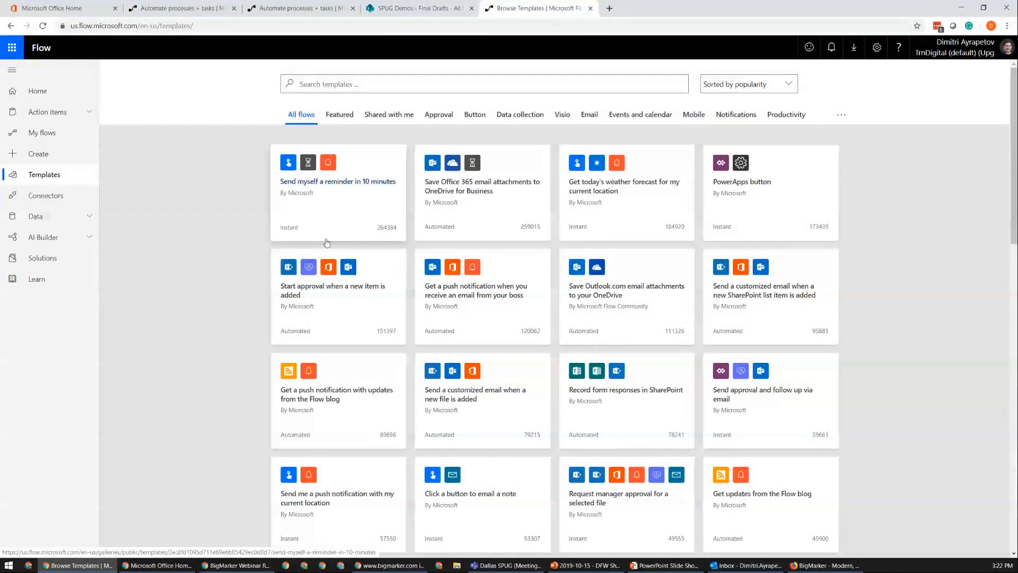
Step: Search the flow templates for "survey" and look through the matches
left_click(366, 89)
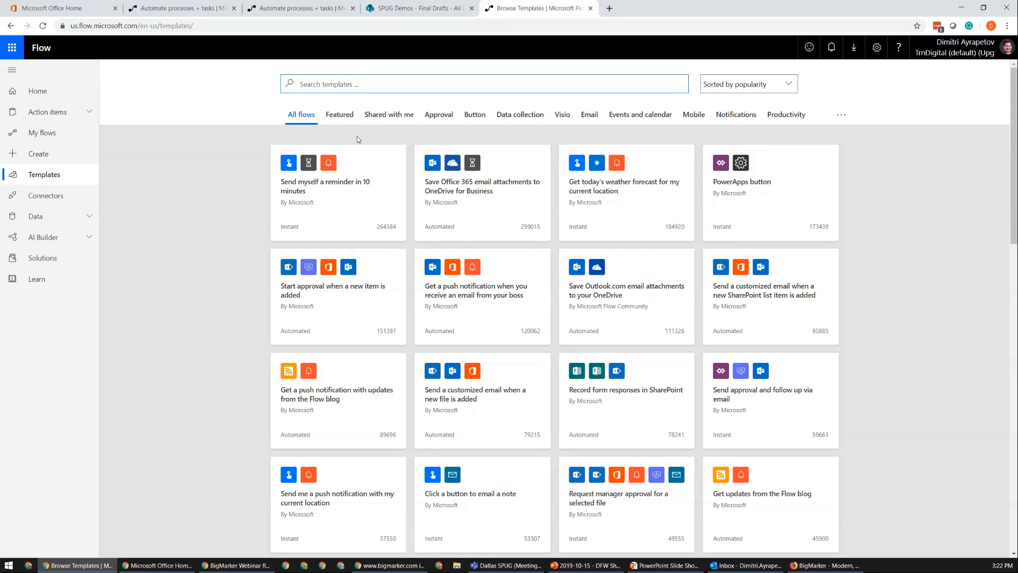
type("survey")
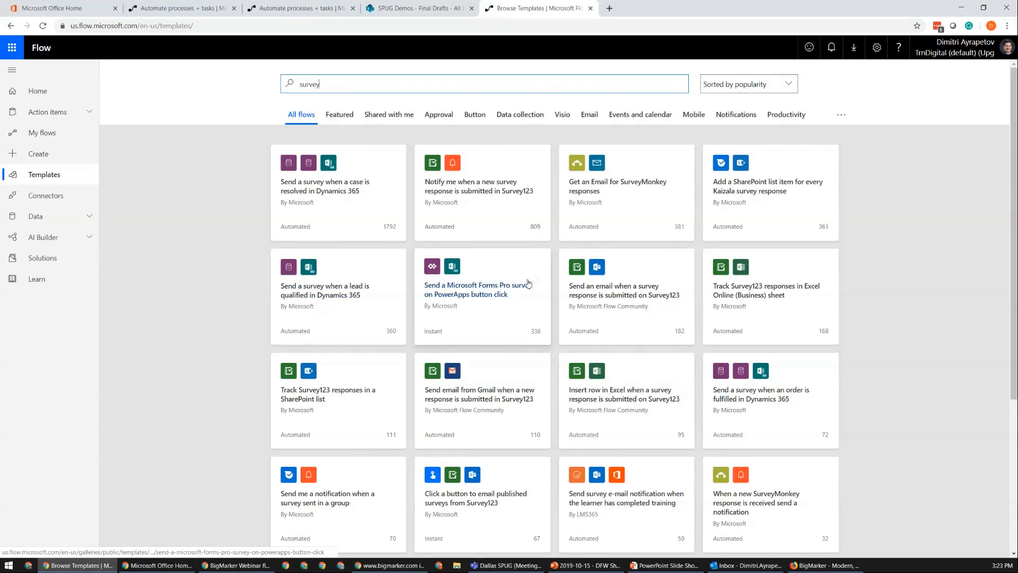
scroll(528, 284, "down", 5)
scroll(498, 282, "up", 4)
Step: Search the templates for "surveymonkey", open the one that sends a notification on a new SurveyMonkey response, and decline the free trial
double_click(314, 85)
type("survey monkey")
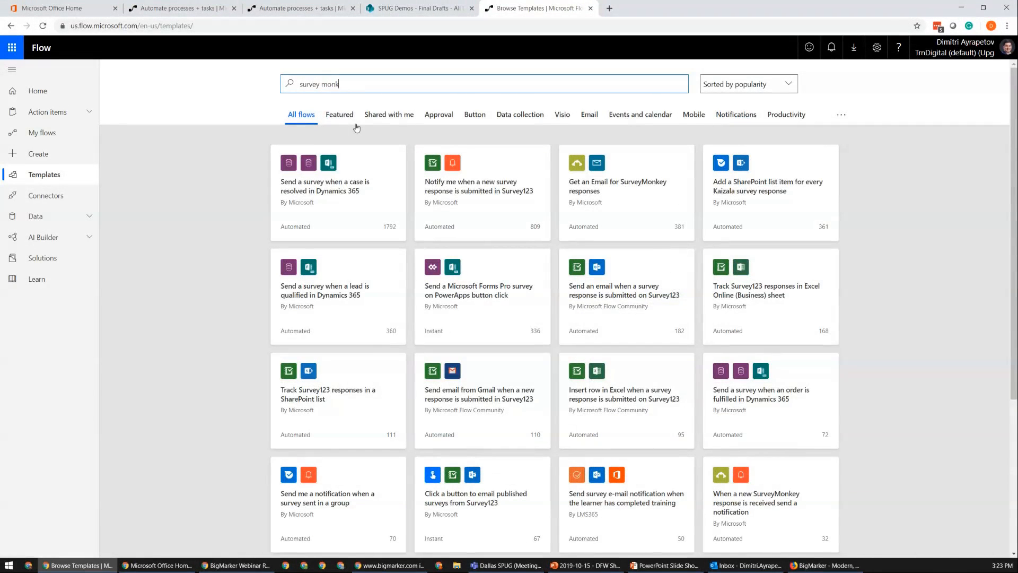
key("ctrl+Left")
key("BackSpace")
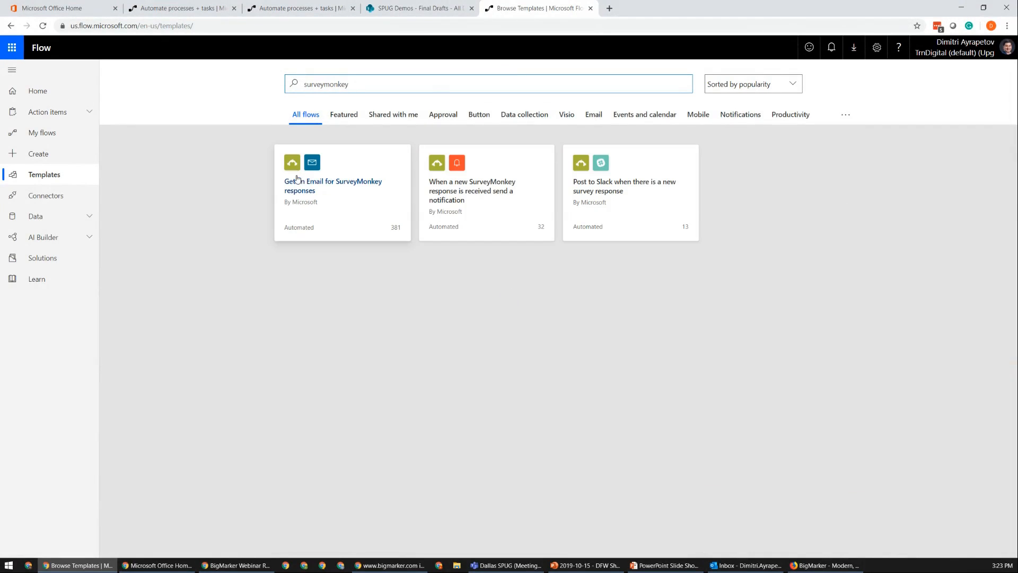
left_click(461, 194)
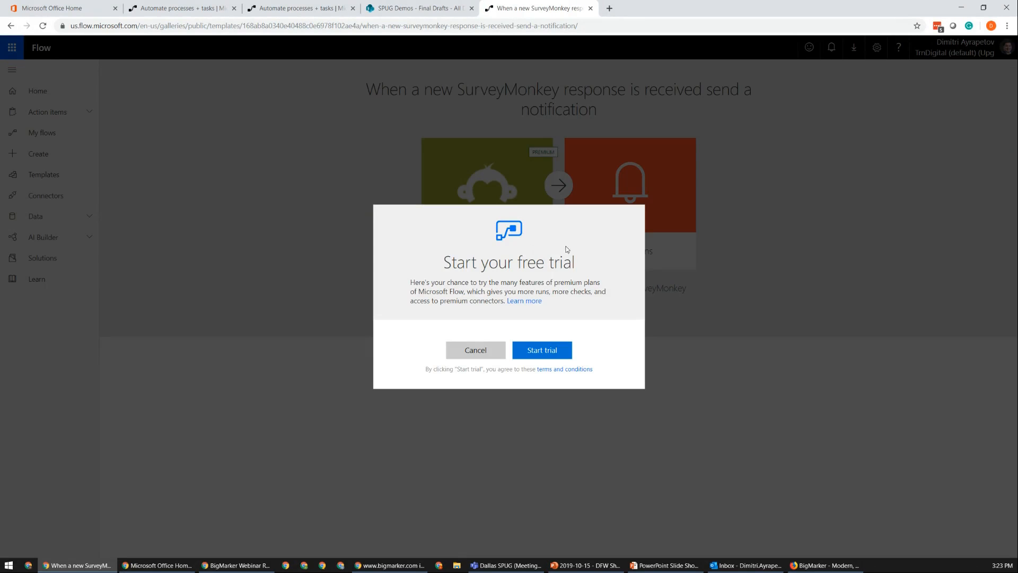
left_click(469, 350)
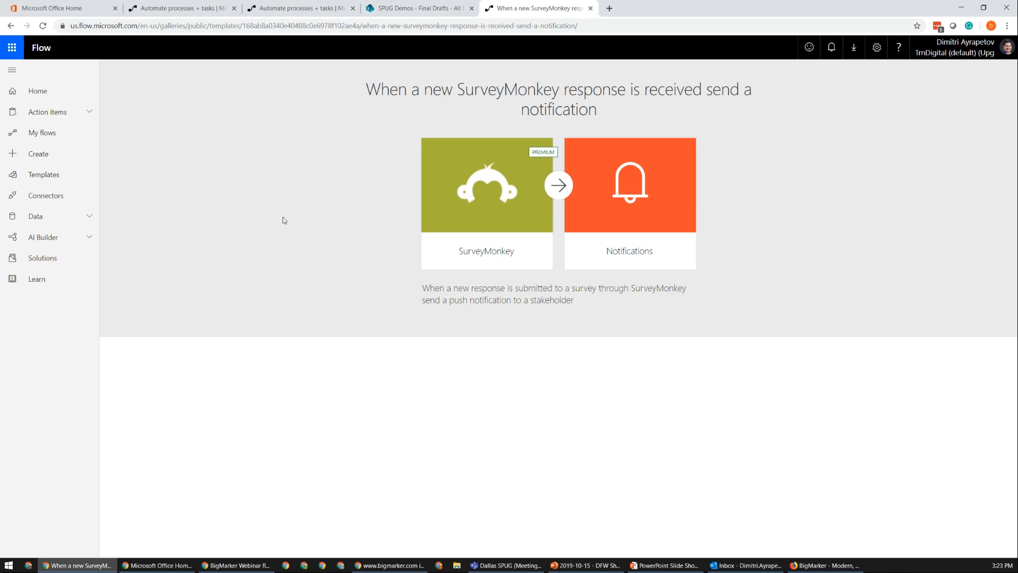
Step: Create a blank instant flow named "SPUG Manager Approval" with the SharePoint trigger For a selected file
left_click(43, 157)
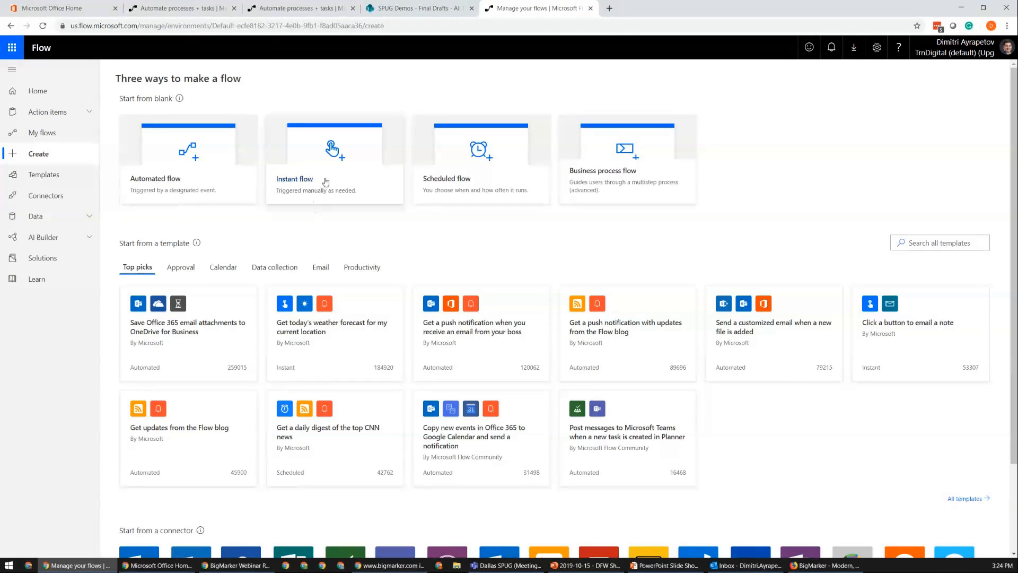
left_click(341, 189)
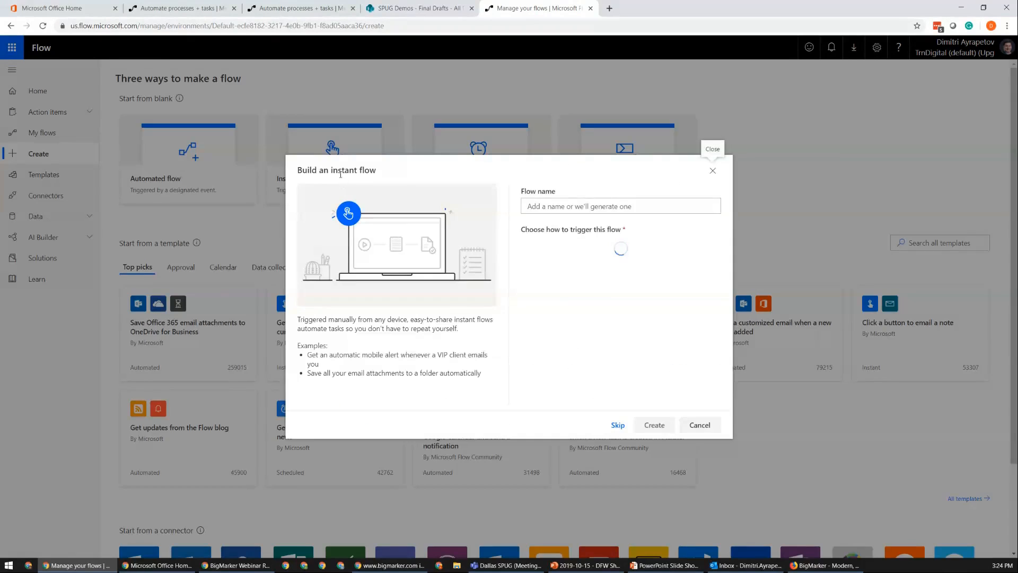
left_click(642, 207)
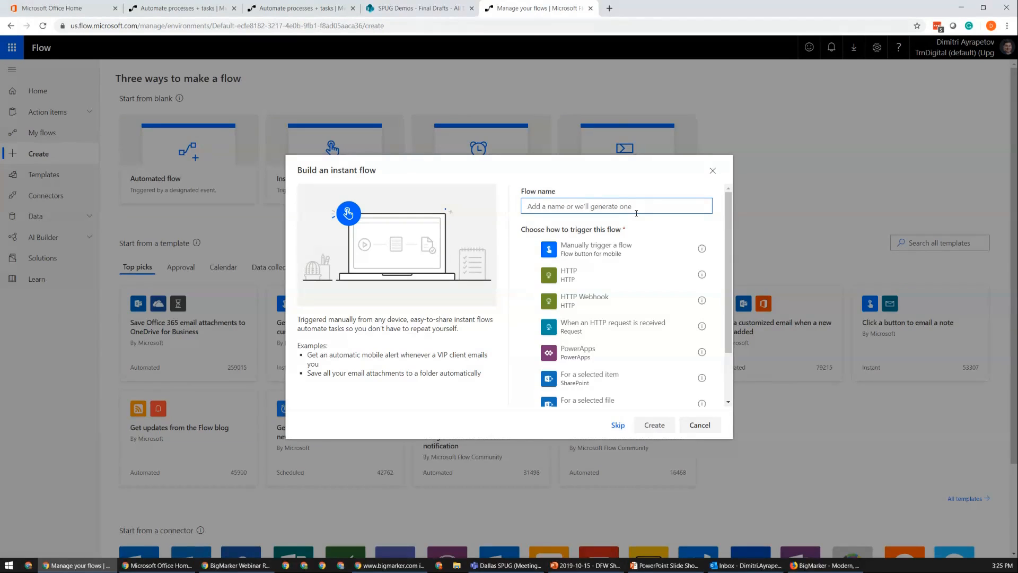
type("SPUG ")
type("Mg")
type("nager")
key("ctrl+BackSpace")
type("Manager Approval")
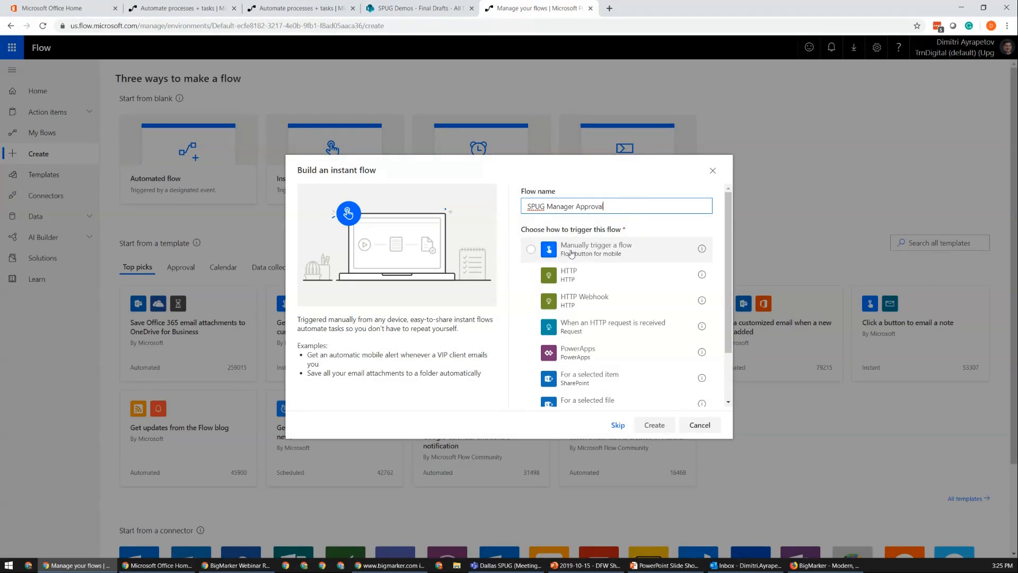
scroll(637, 345, "down", 1)
left_click(634, 348)
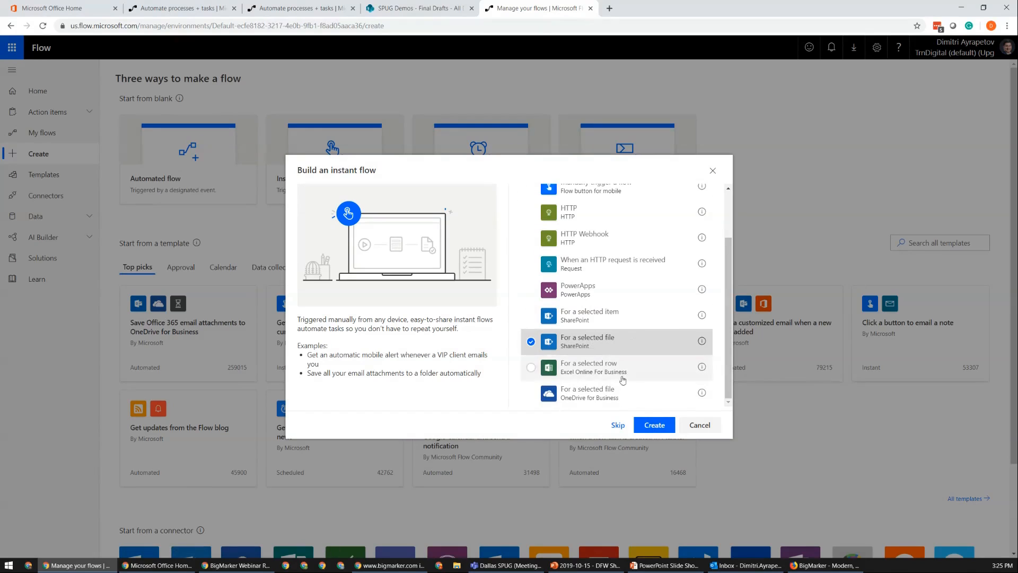
left_click(649, 427)
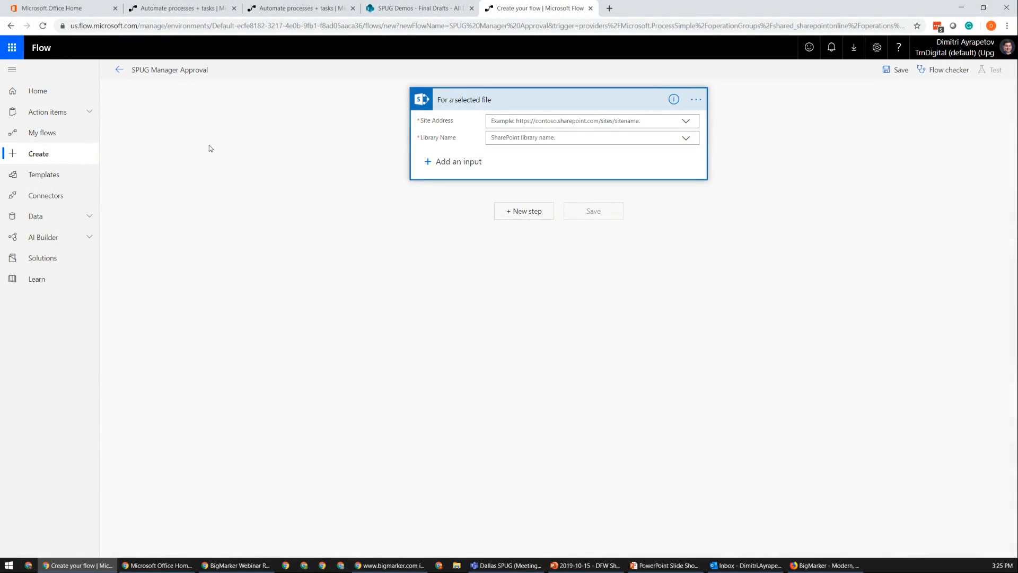
Step: Set the trigger's site address to SPUG Demos and its library name to Final Drafts
left_click(519, 121)
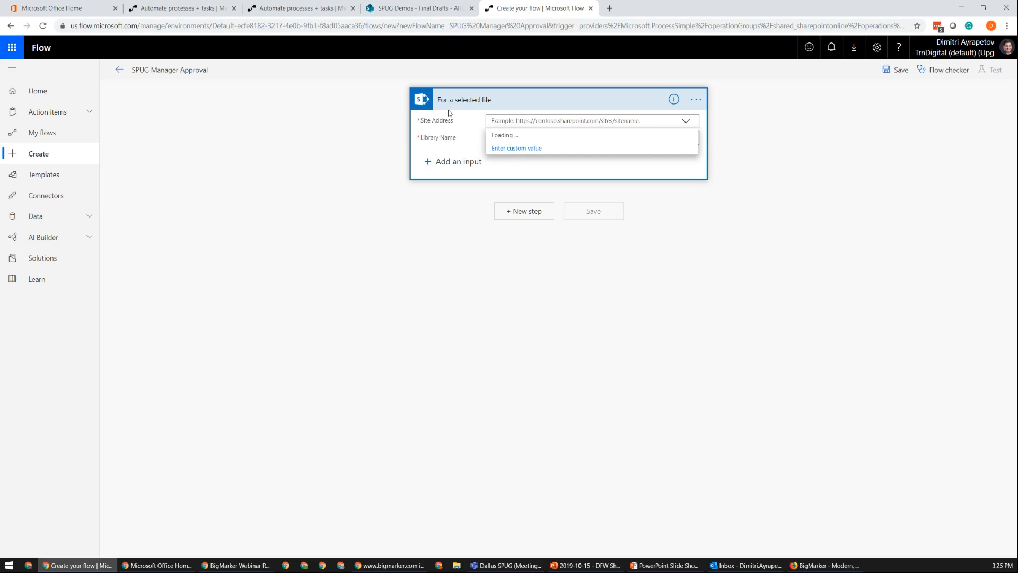
scroll(504, 225, "down", 1)
left_click(513, 236)
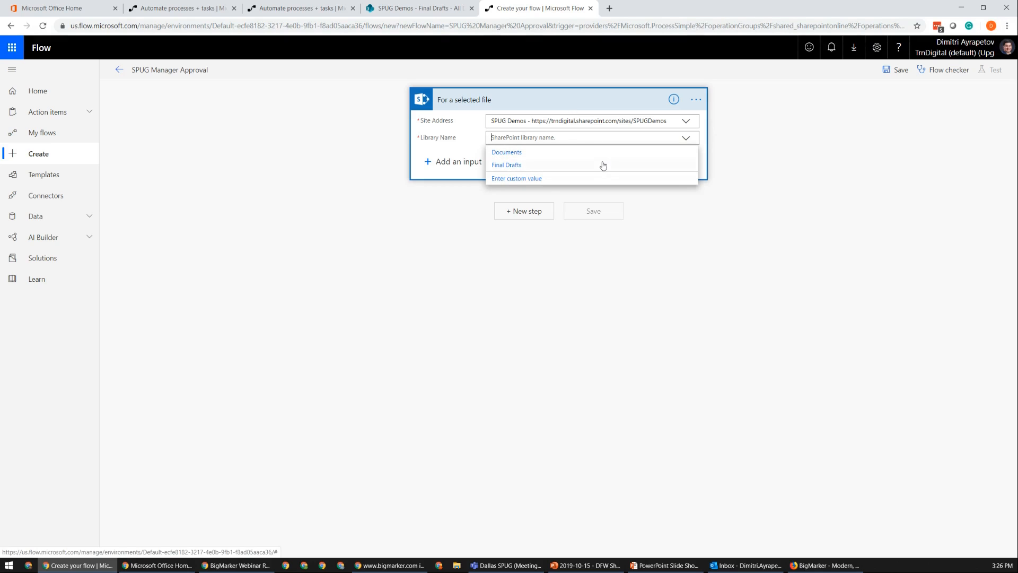
left_click(517, 181)
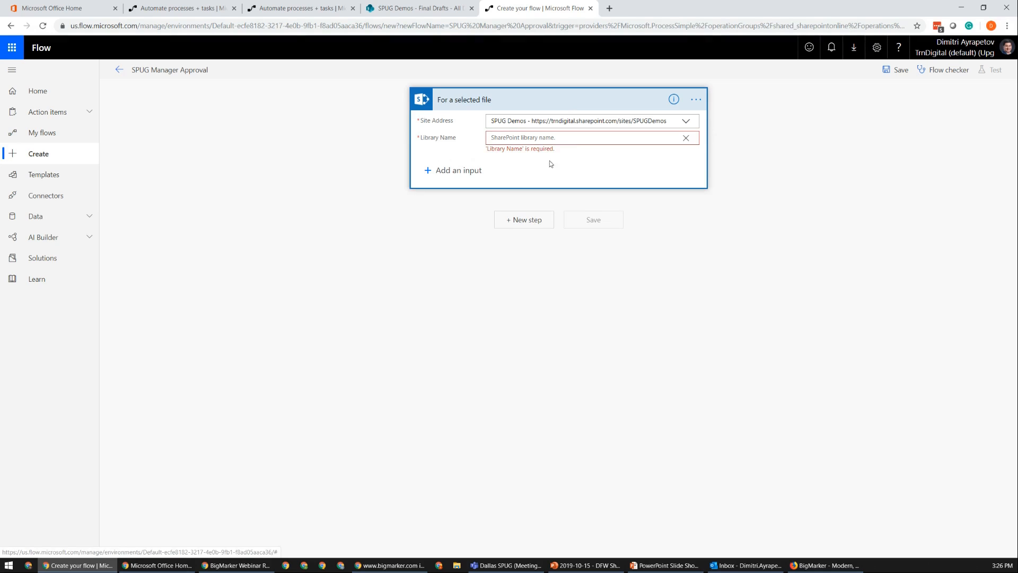
left_click(686, 138)
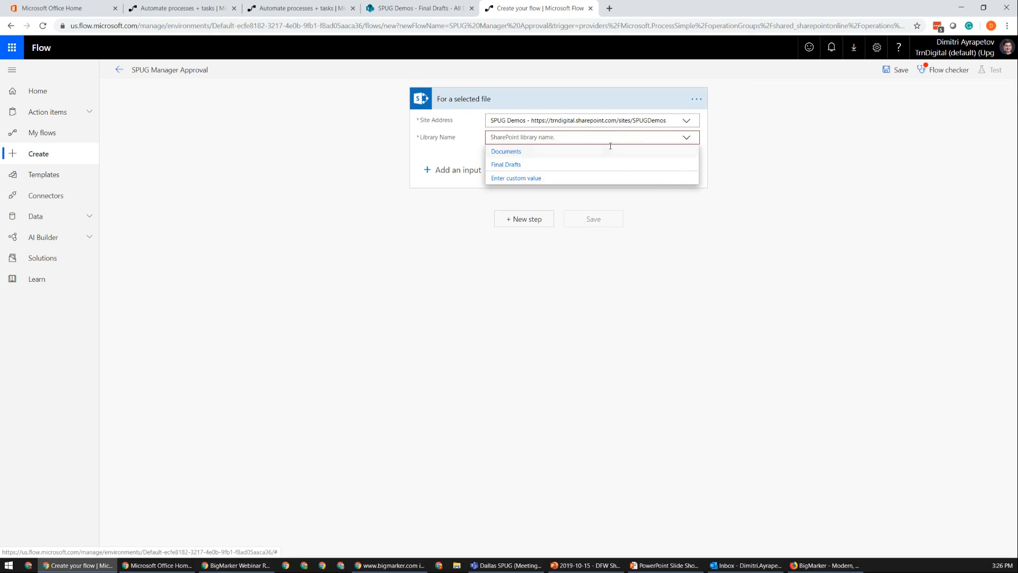
left_click(505, 166)
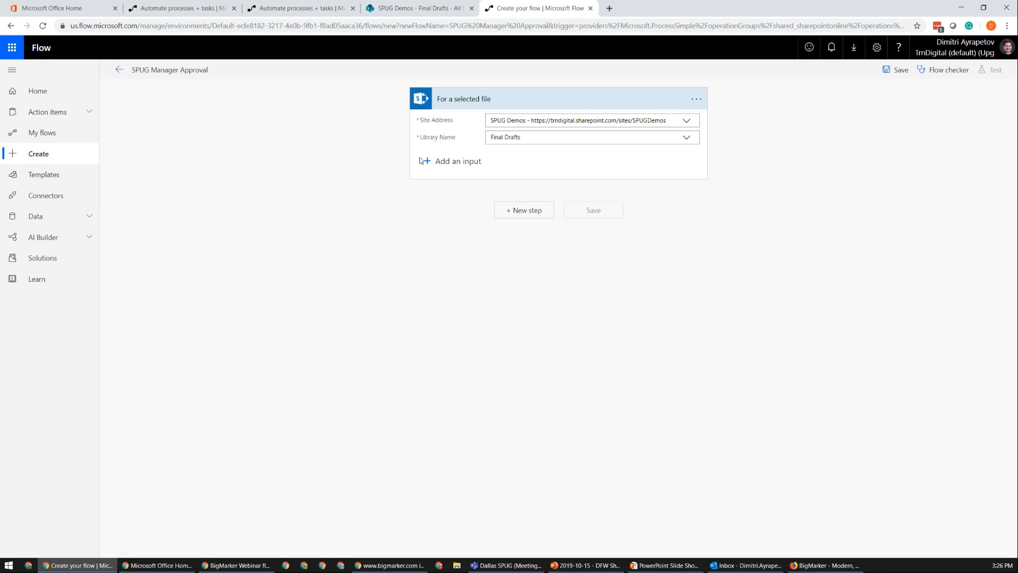
Step: Add a text input named "Message" with the prompt "Please inform your manager why they should approve this." to the trigger and view its extra options
left_click(437, 164)
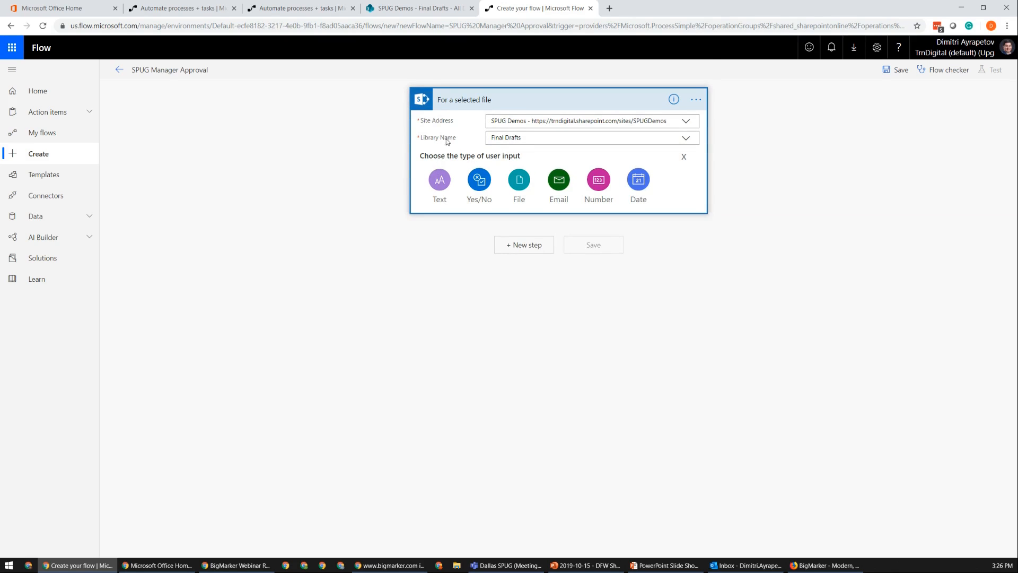
left_click(441, 181)
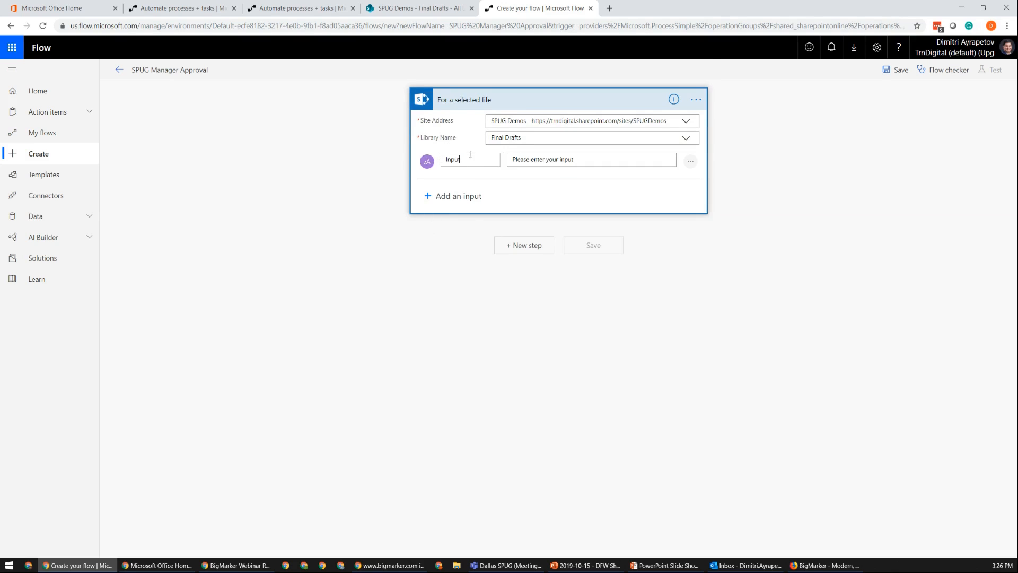
double_click(463, 160)
type("Message")
type("P")
type("lea")
type("se inform your manager wh")
type("y they should approve")
type(" this.")
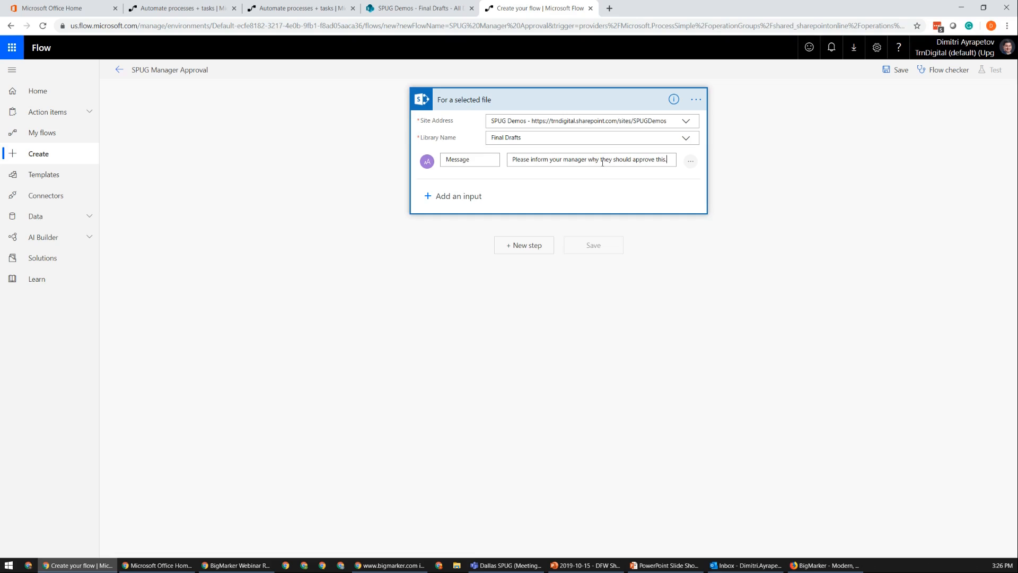
left_click(691, 162)
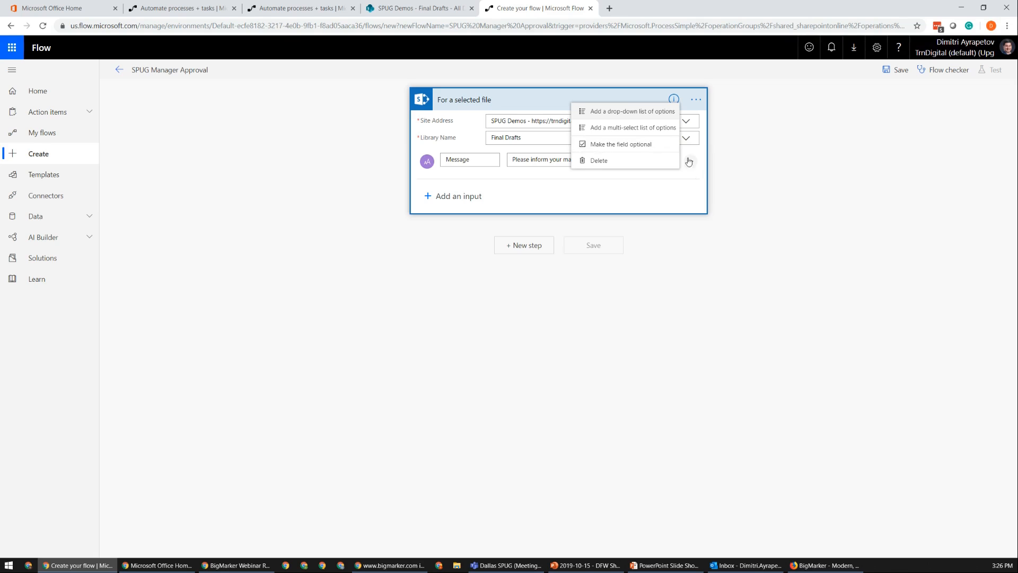
left_click(732, 153)
left_click(714, 218)
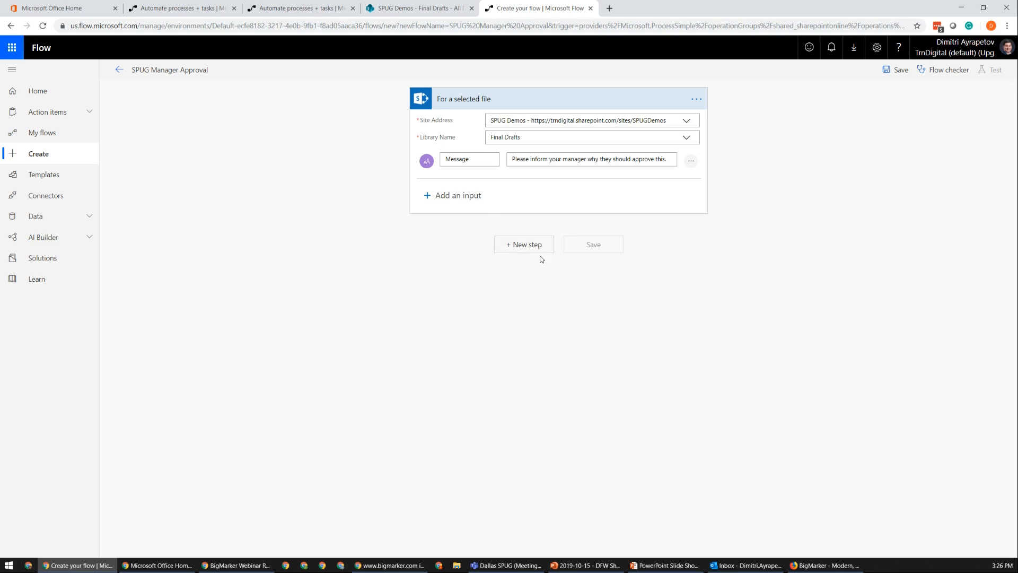
Step: Start a new step after the trigger and look through the built-in, standard and premium connectors and their actions
left_click(519, 254)
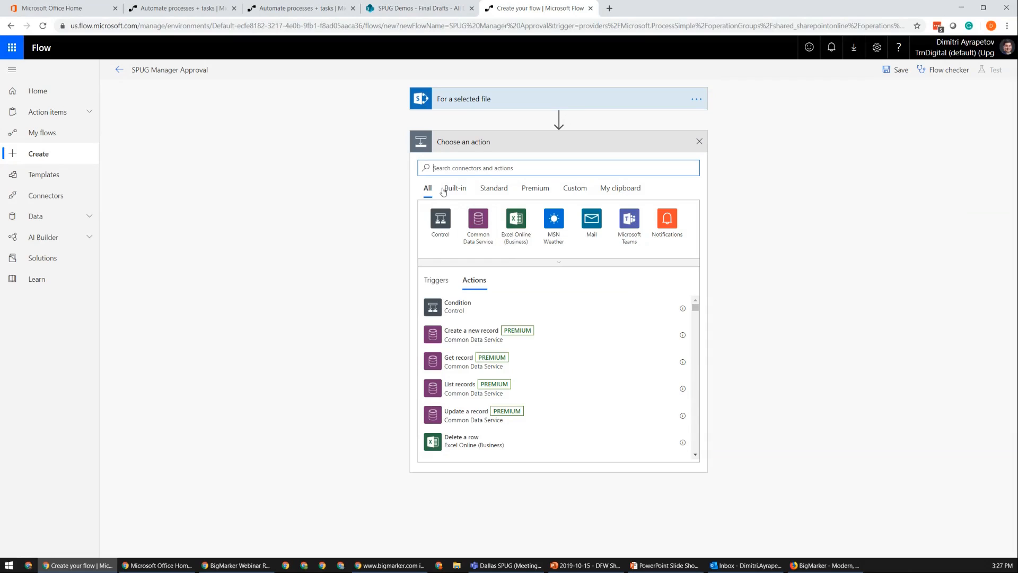
mouse_move(695, 307)
left_mouse_down()
mouse_move(693, 363)
mouse_move(694, 305)
left_mouse_up()
left_click(456, 187)
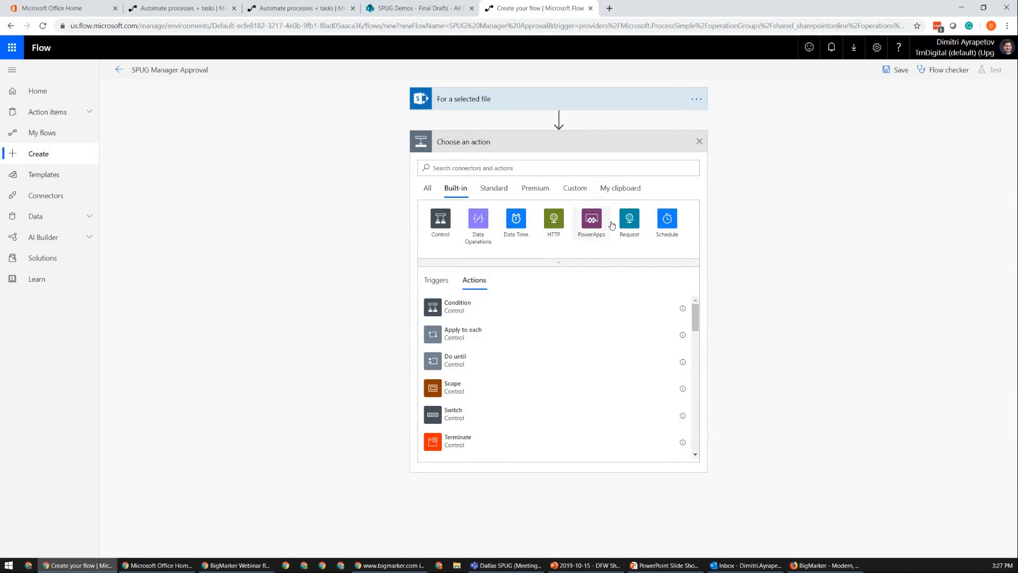
left_click(500, 192)
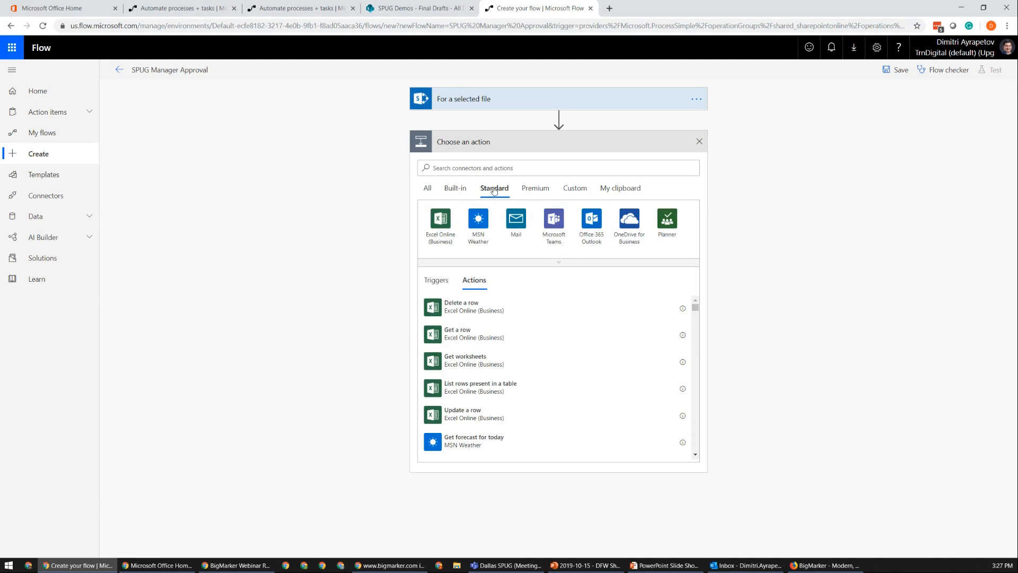
left_click(550, 194)
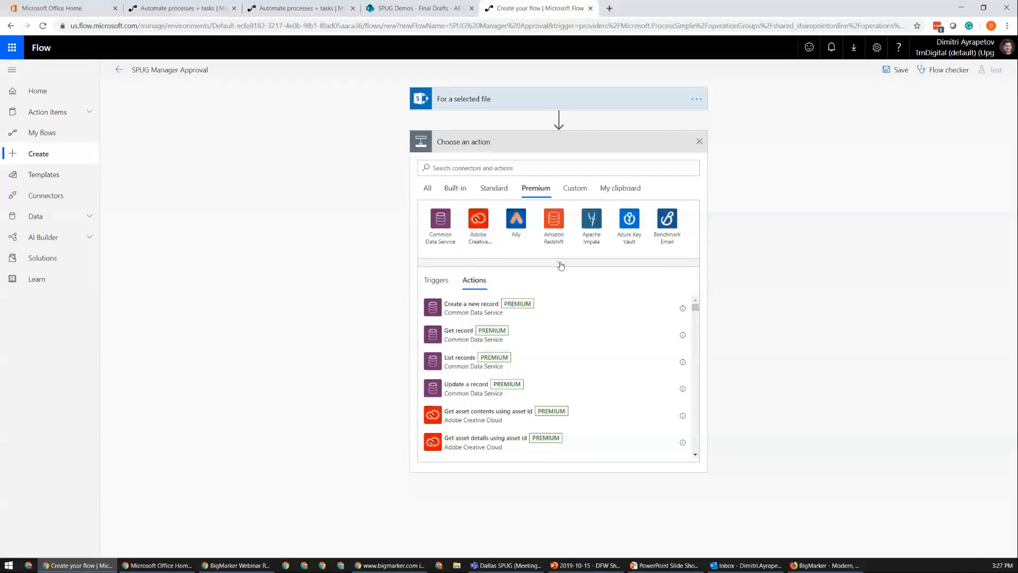
scroll(597, 338, "down", 3)
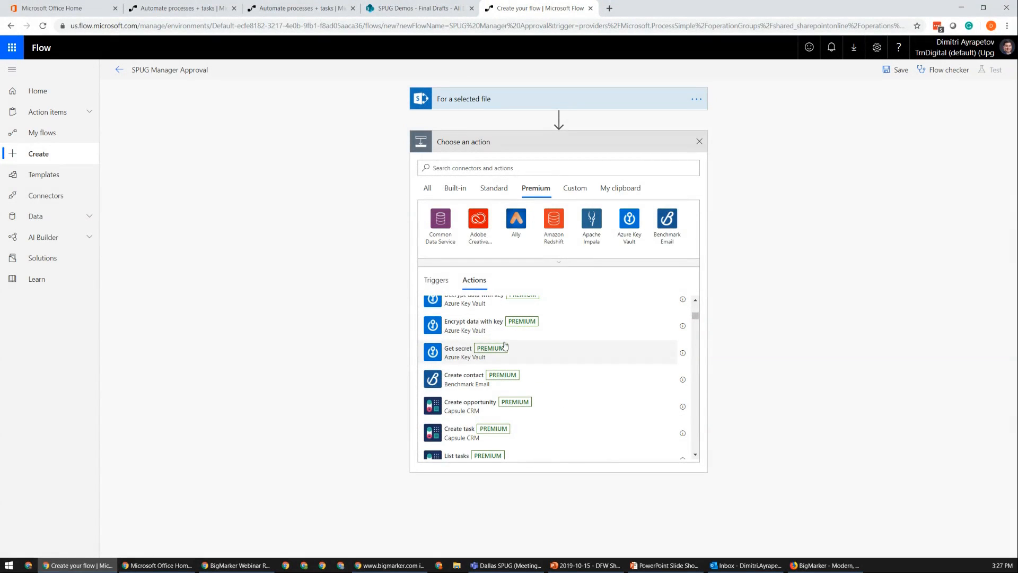
scroll(570, 327, "down", 10)
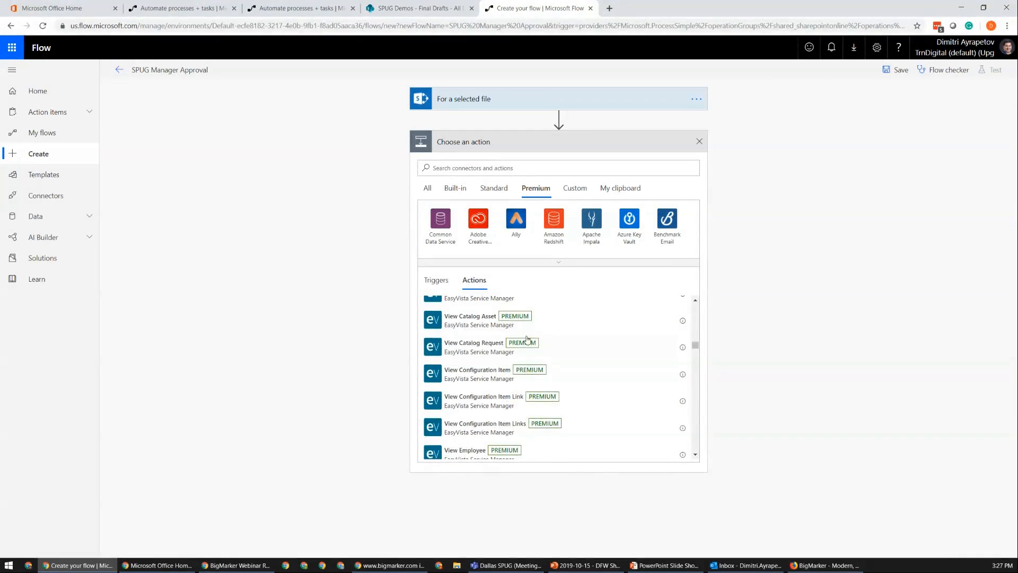
scroll(551, 331, "down", 10)
scroll(571, 325, "down", 5)
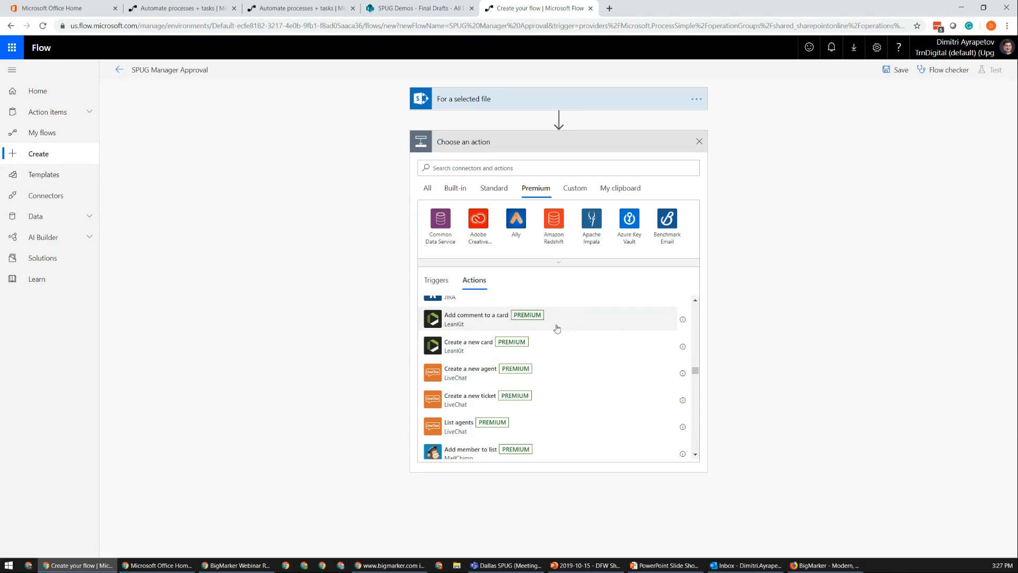
scroll(551, 326, "down", 5)
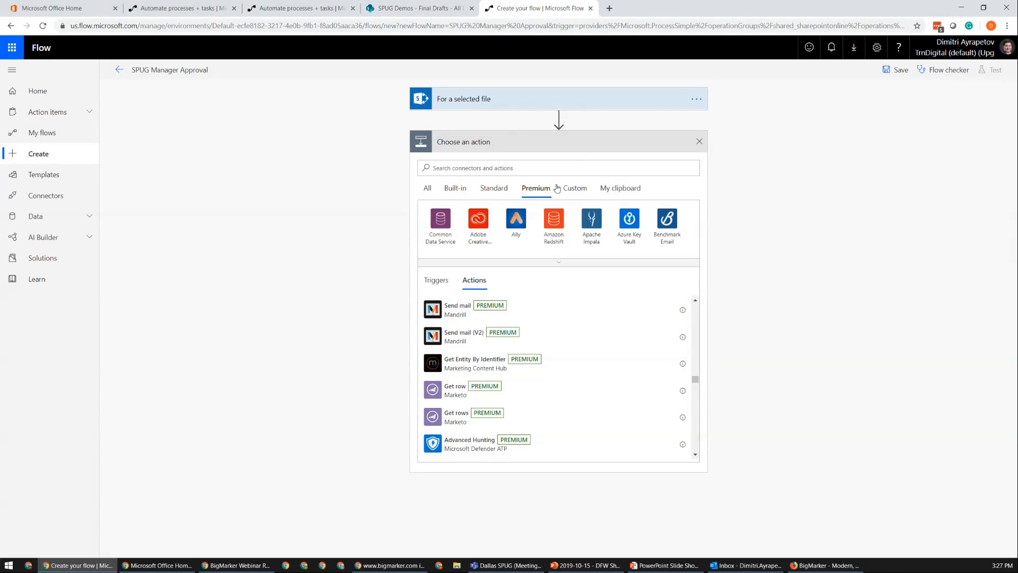
left_click(484, 190)
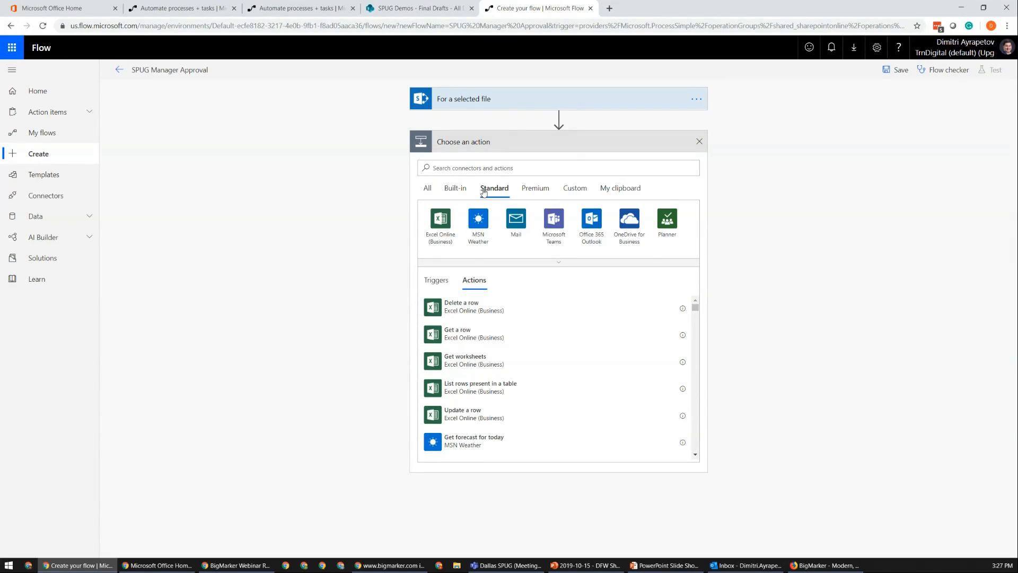
left_click(436, 193)
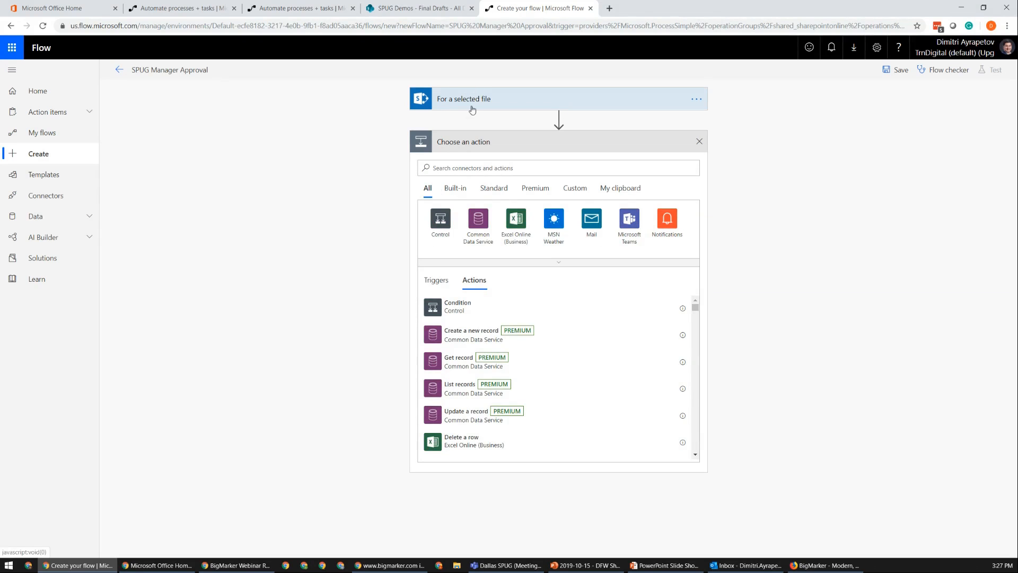
Step: Search the actions for "file" and add the SharePoint action Get file properties after the trigger
left_click(445, 105)
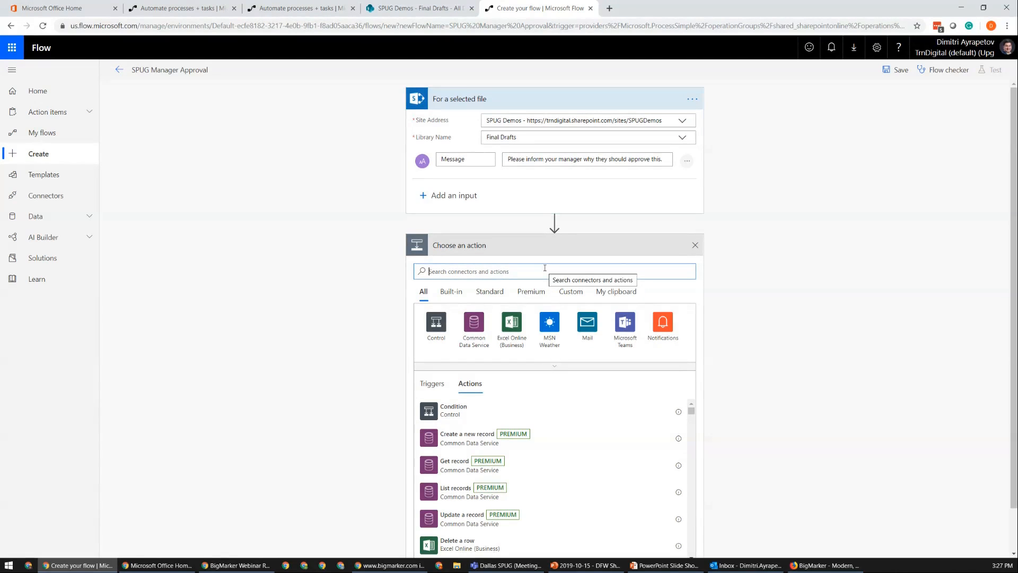
type("file")
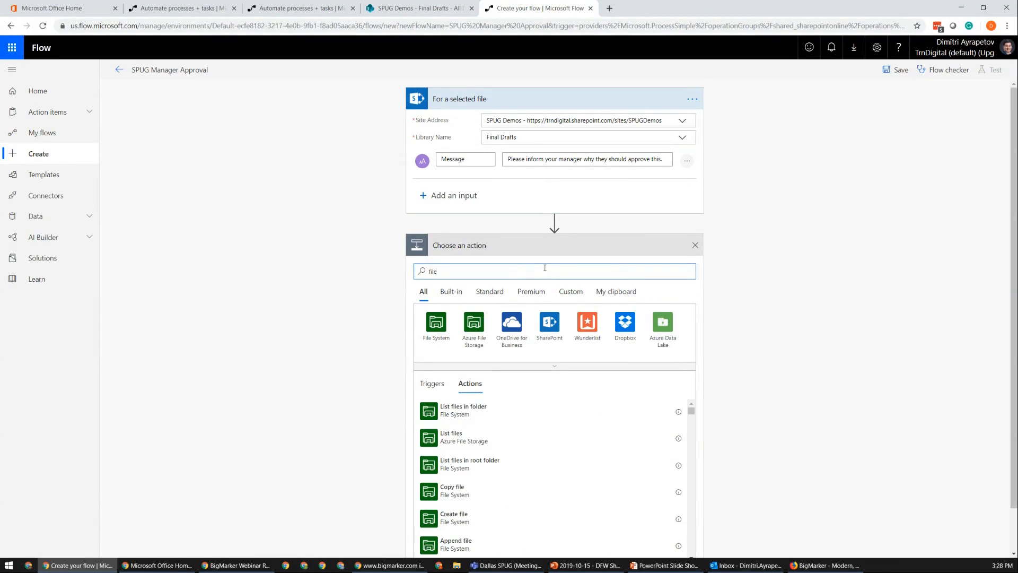
scroll(695, 323, "down", 1)
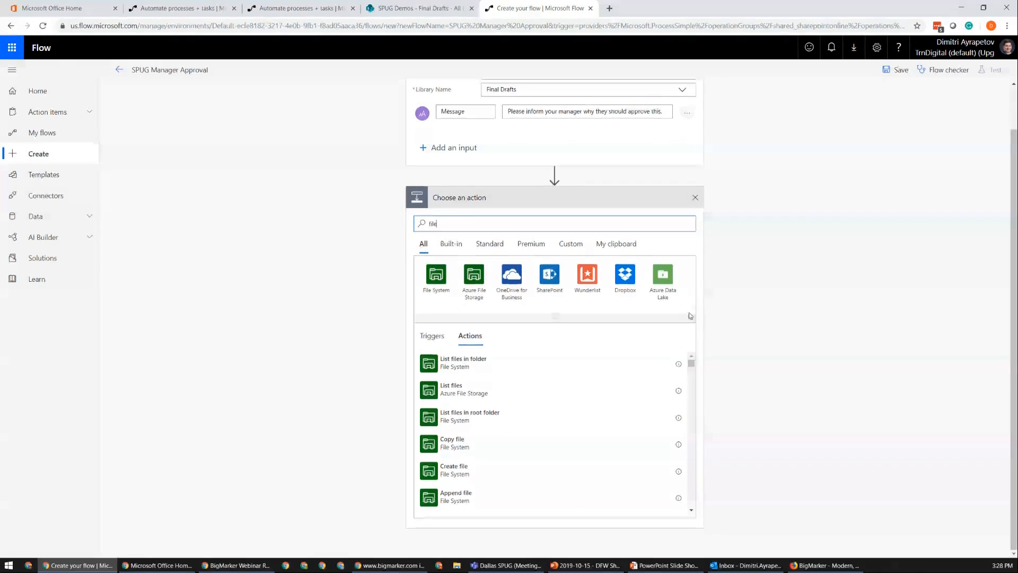
left_click_drag(693, 361, 691, 384)
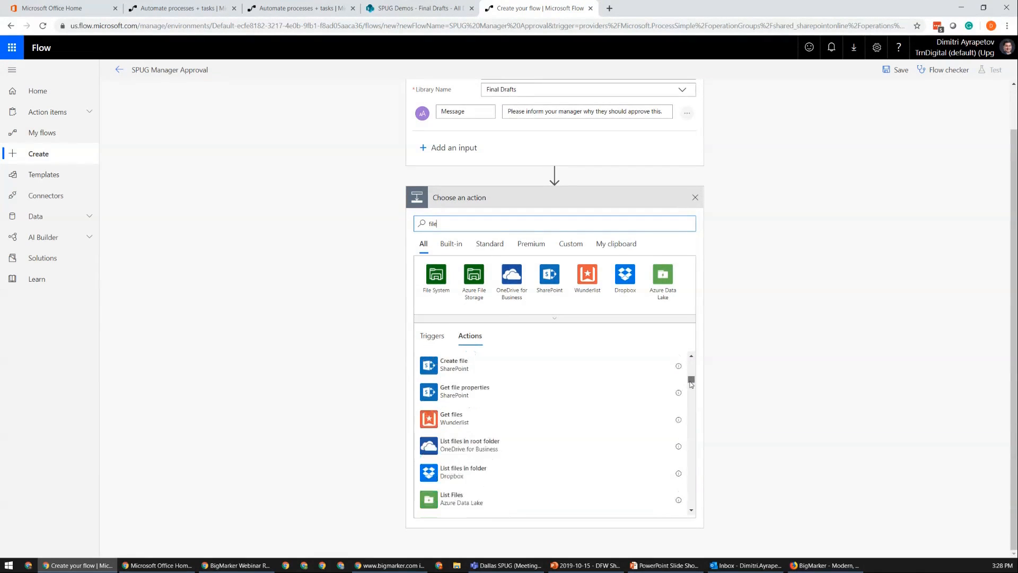
left_click(495, 396)
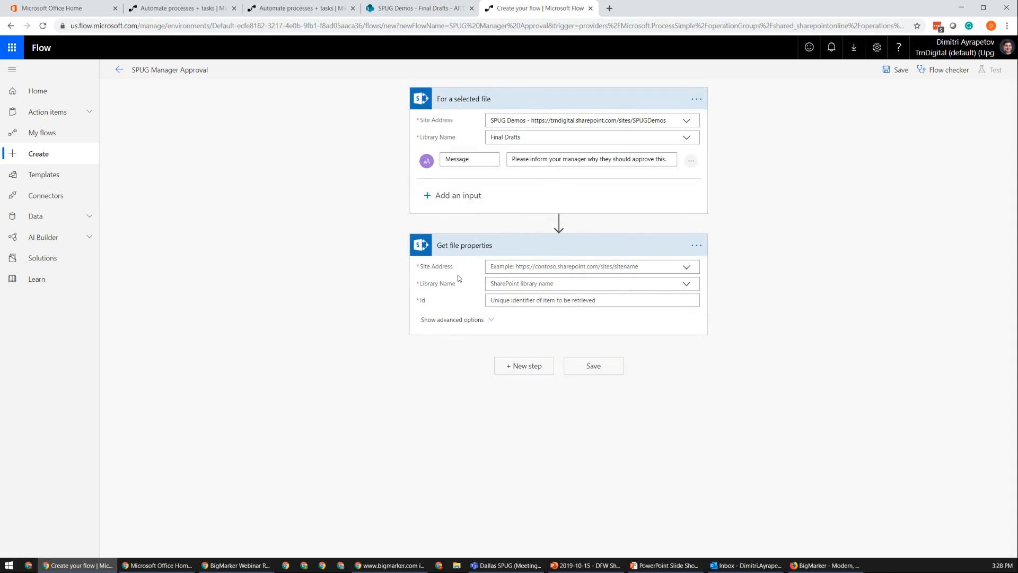
Step: Set the Get file properties action's site address to SPUG Demos and its library name to Final Drafts
left_click(521, 267)
scroll(532, 367, "down", 2)
left_click(513, 384)
left_click(512, 284)
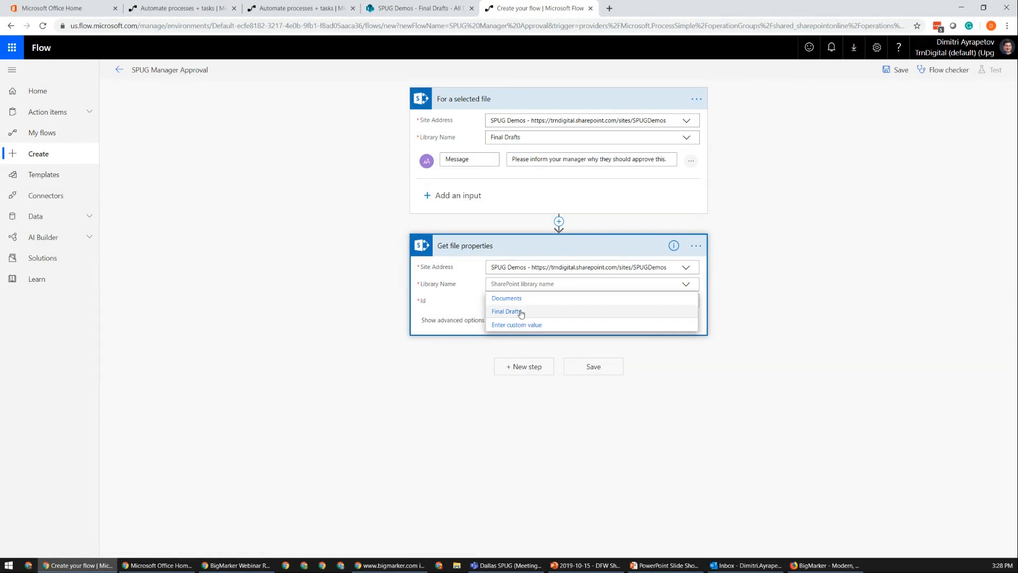
left_click(521, 312)
left_click(521, 301)
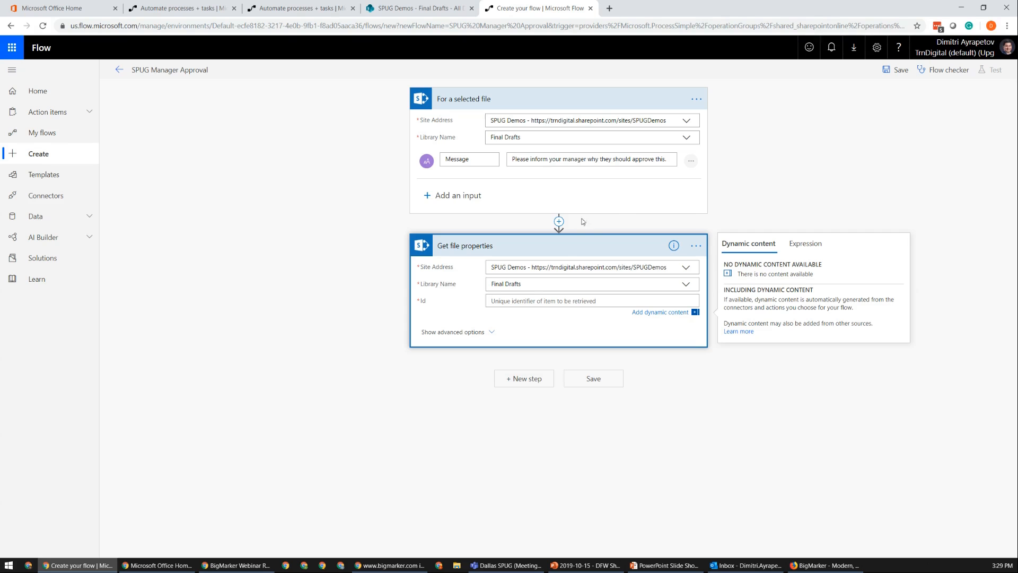
Step: Insert a Compose action between the trigger and Get file properties, with the trigger's FileId as its input
left_click(559, 222)
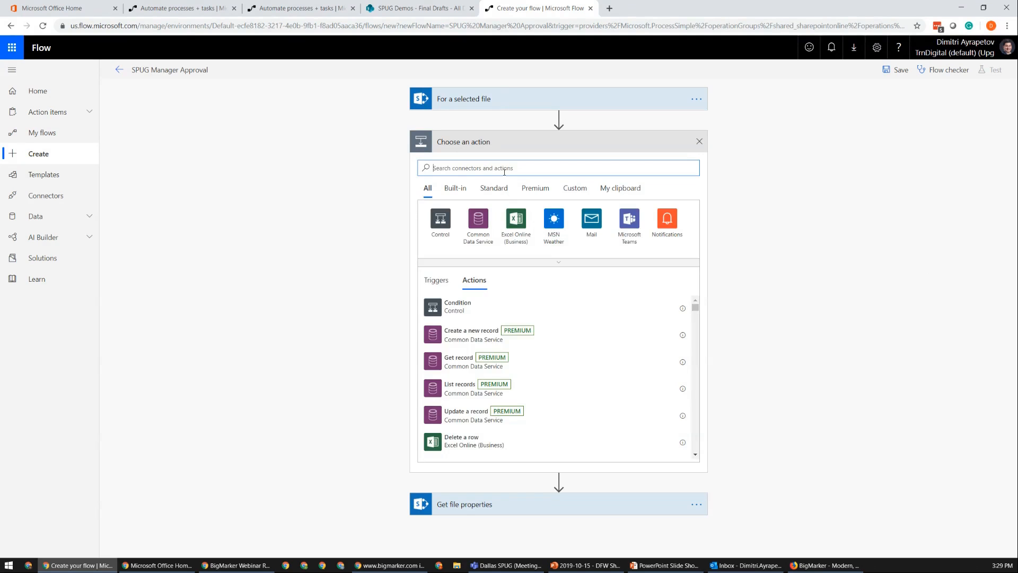
type("compose")
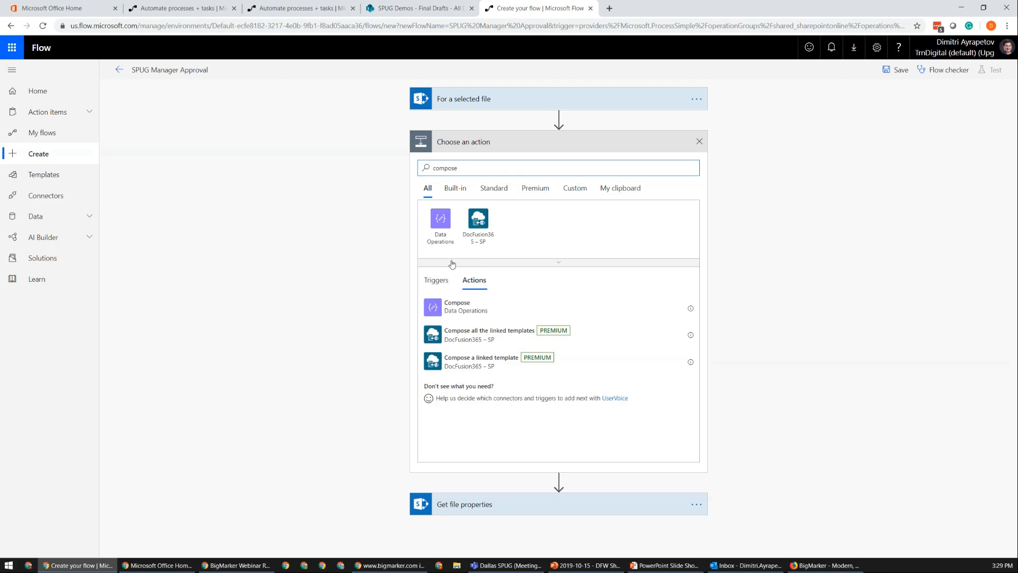
left_click(438, 310)
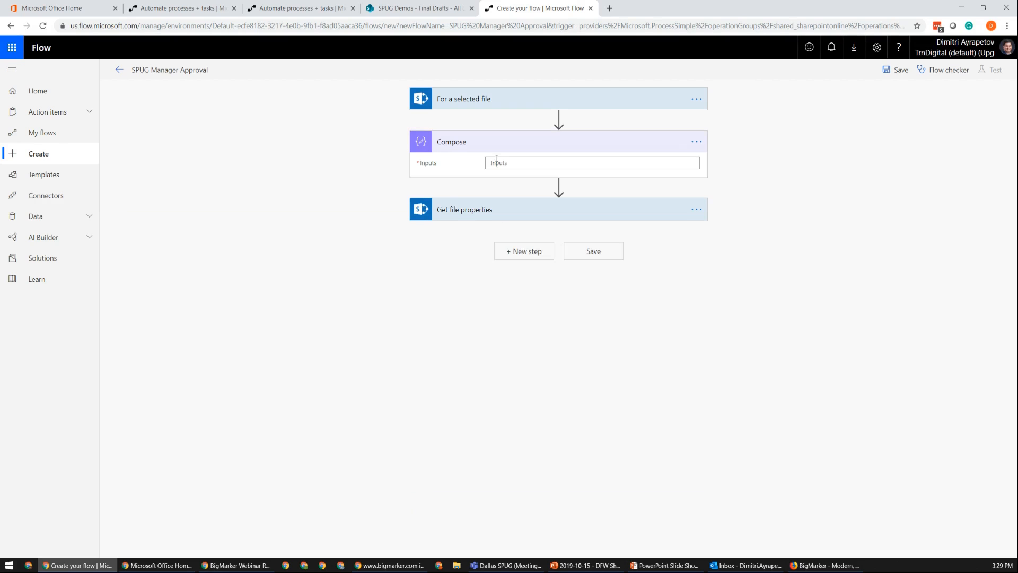
left_click(499, 162)
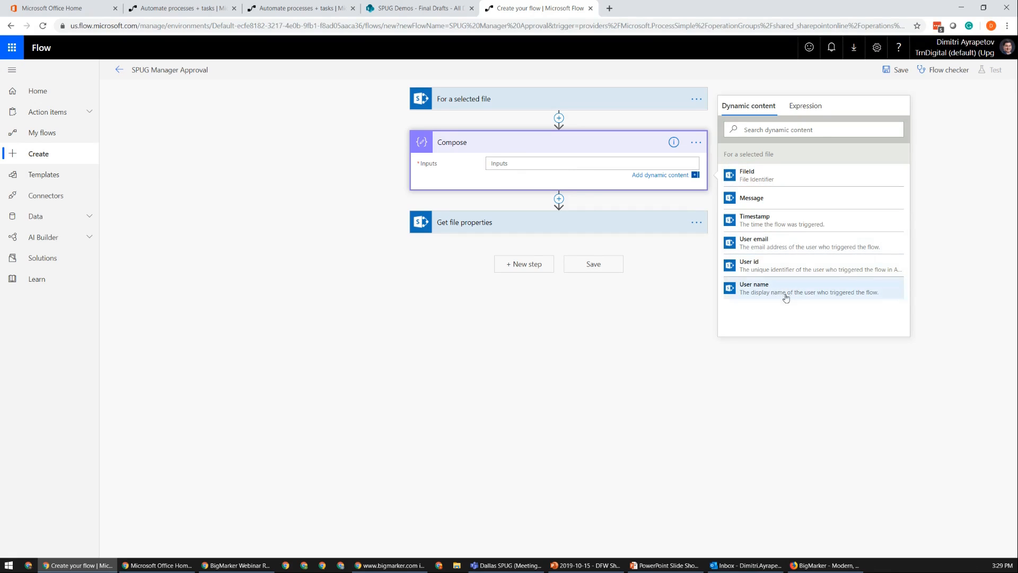
left_click(757, 182)
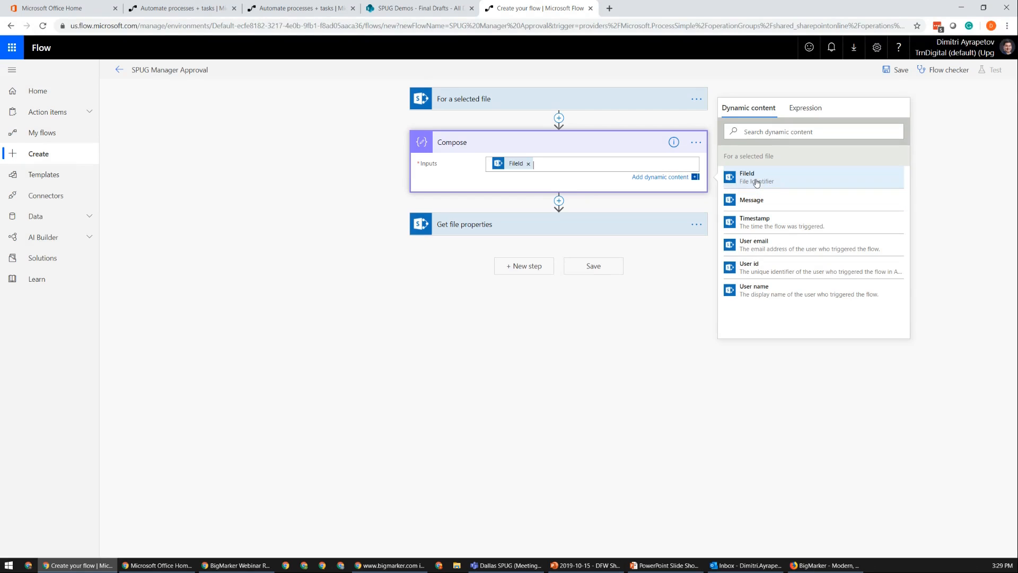
Step: Set the Id of the Get file properties action to the Compose action's Outputs
left_click(579, 224)
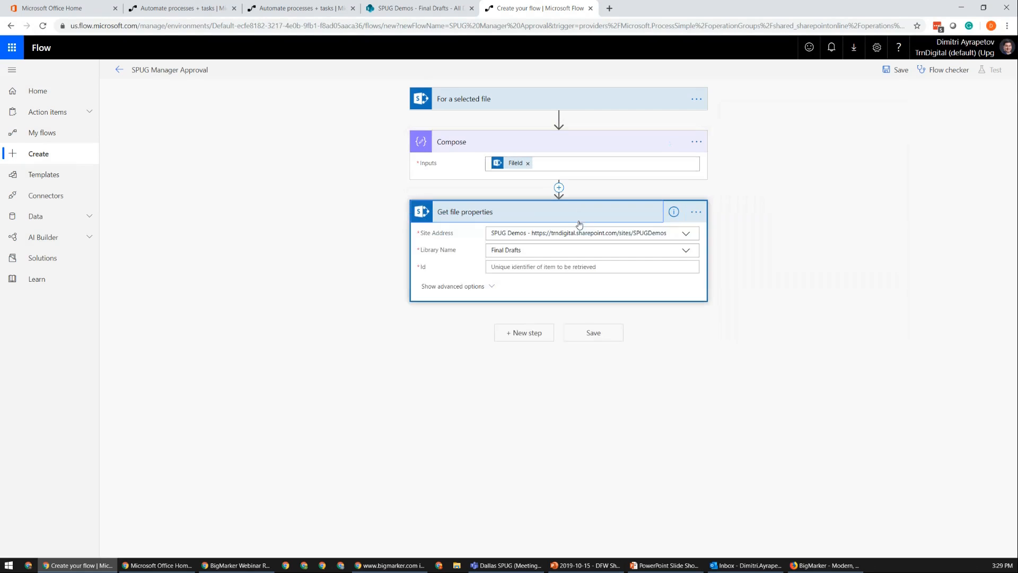
left_click(549, 268)
left_click(751, 279)
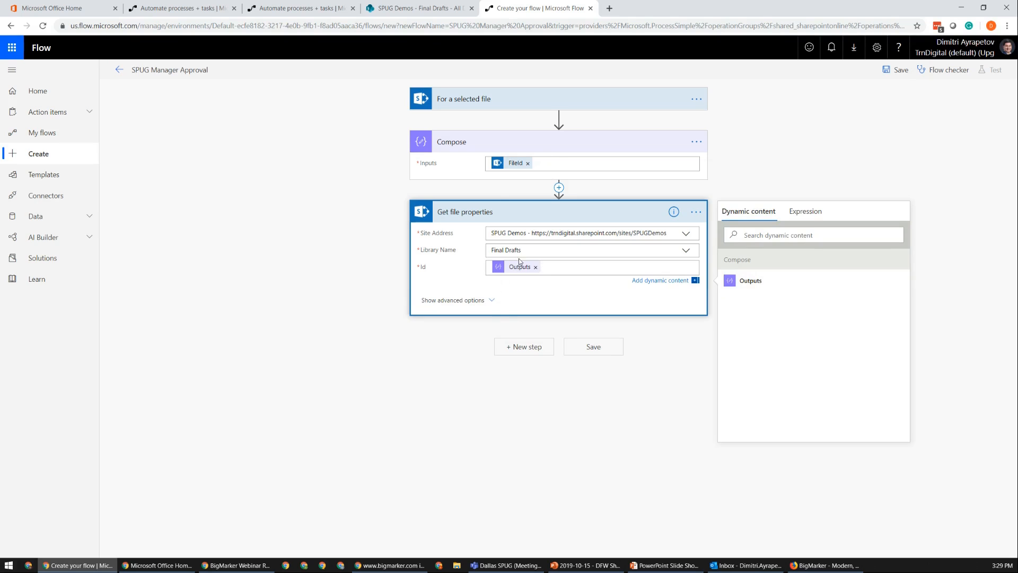
left_click(568, 397)
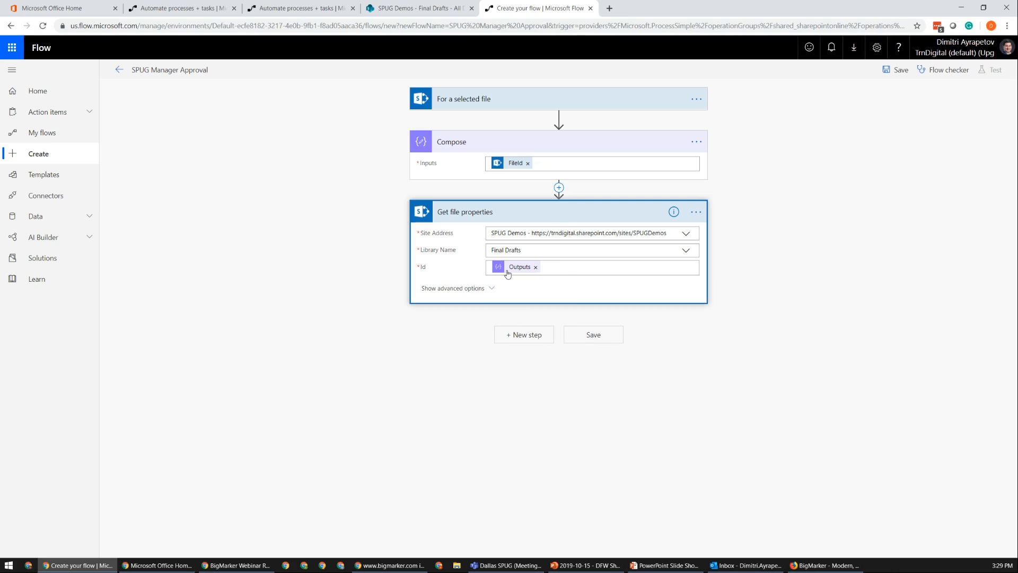
Step: Search the actions for "profile", add Get my profile (V2) from Office 365 Users, and hide its advanced options
left_click(518, 335)
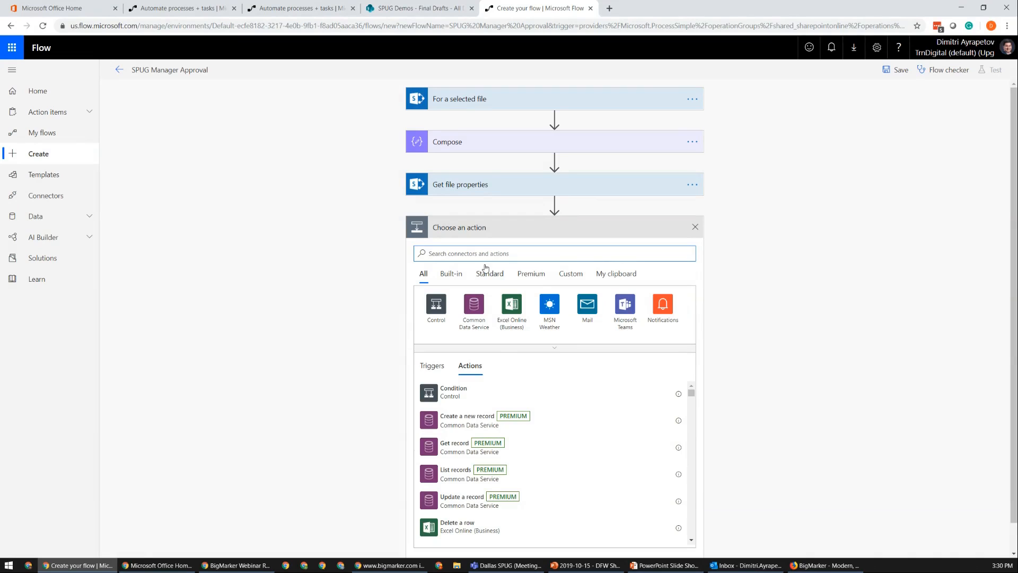
type("profile")
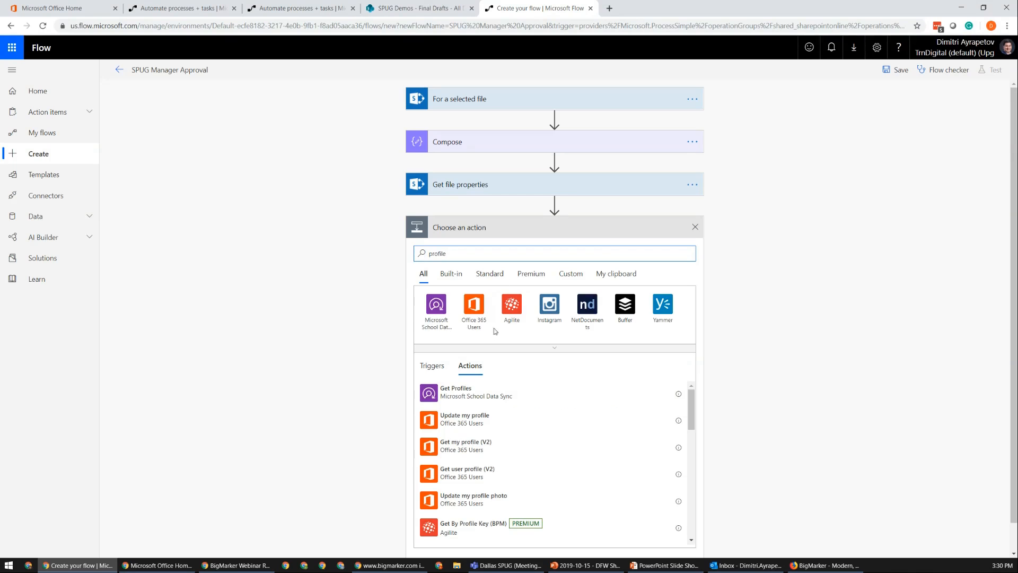
left_click(489, 450)
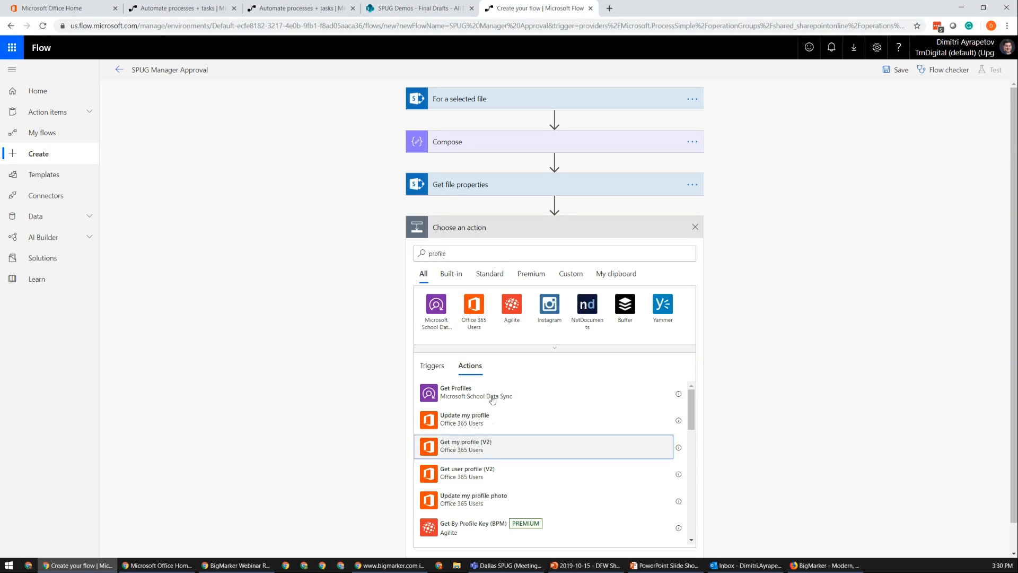
left_click(460, 252)
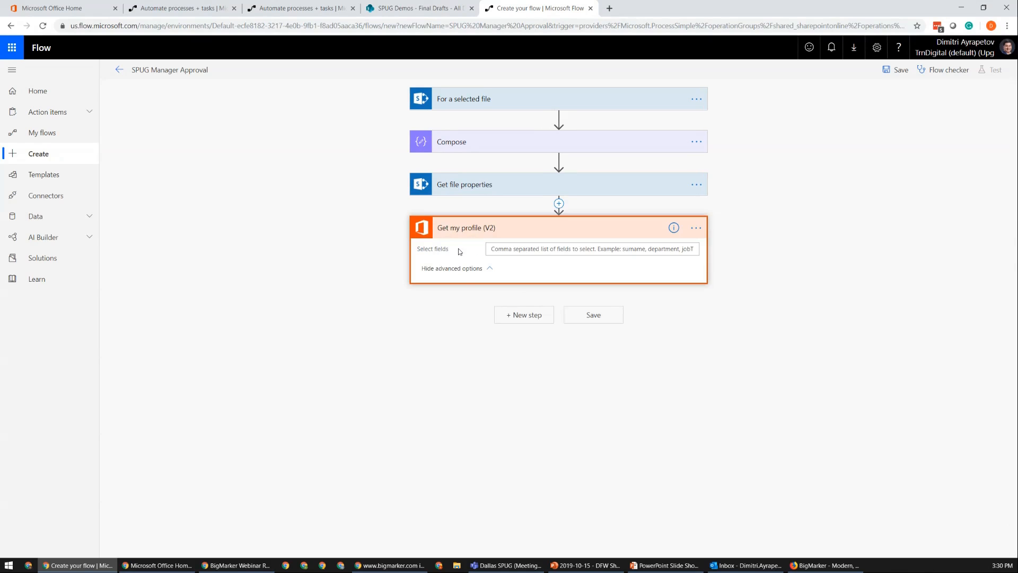
left_click(459, 269)
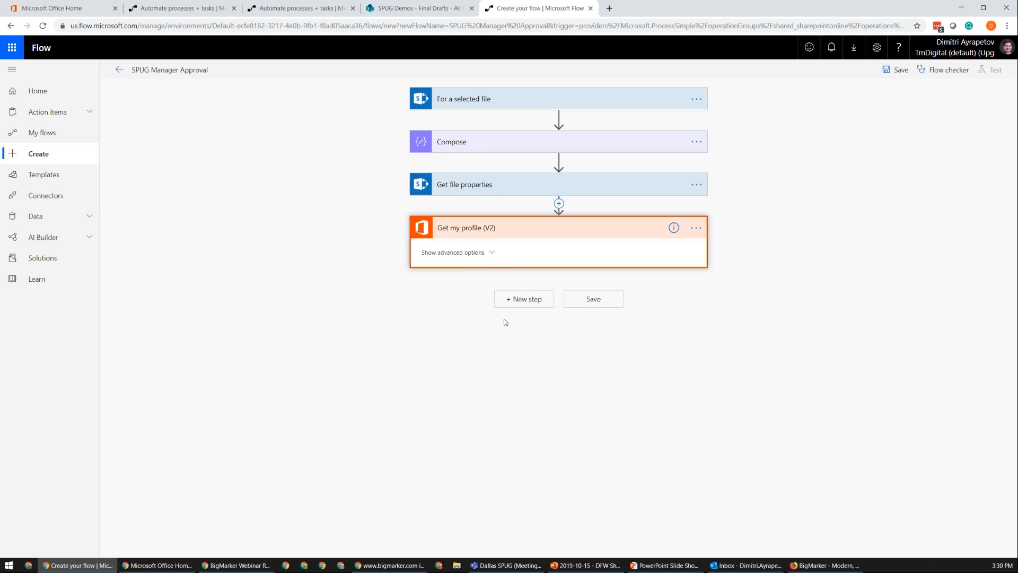
Step: Search the actions for "manager" and add Get manager (V2) from Office 365 Users as the next action
left_click(518, 302)
type("get")
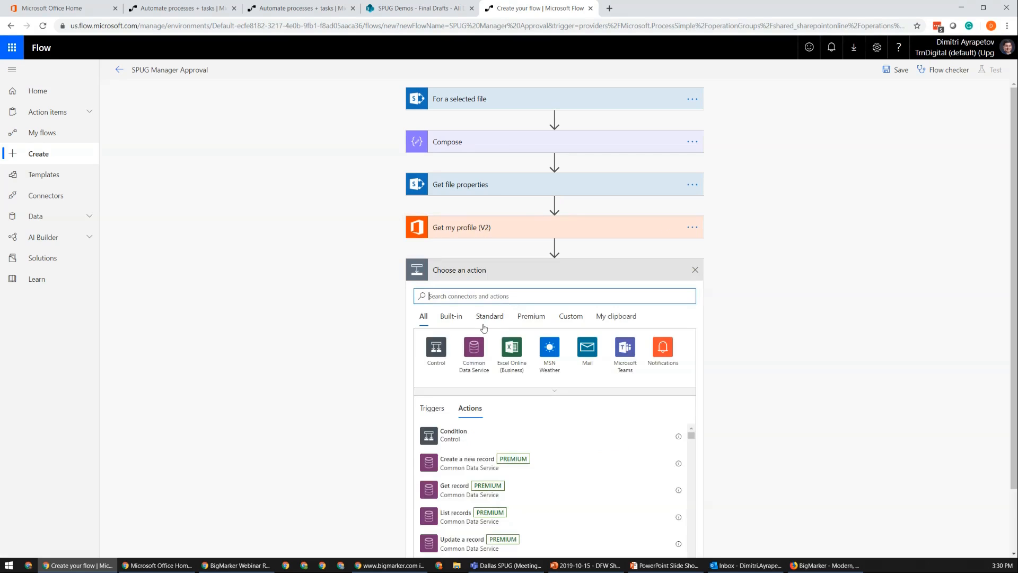
key("BackSpace")
key("BackSpace")
key("BackSpace")
type("manager")
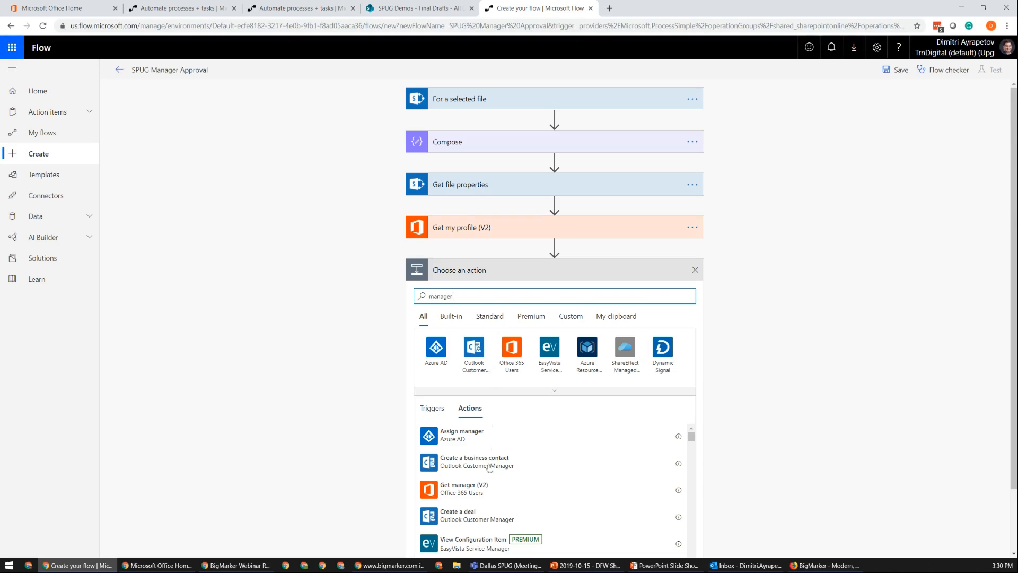
left_click(473, 492)
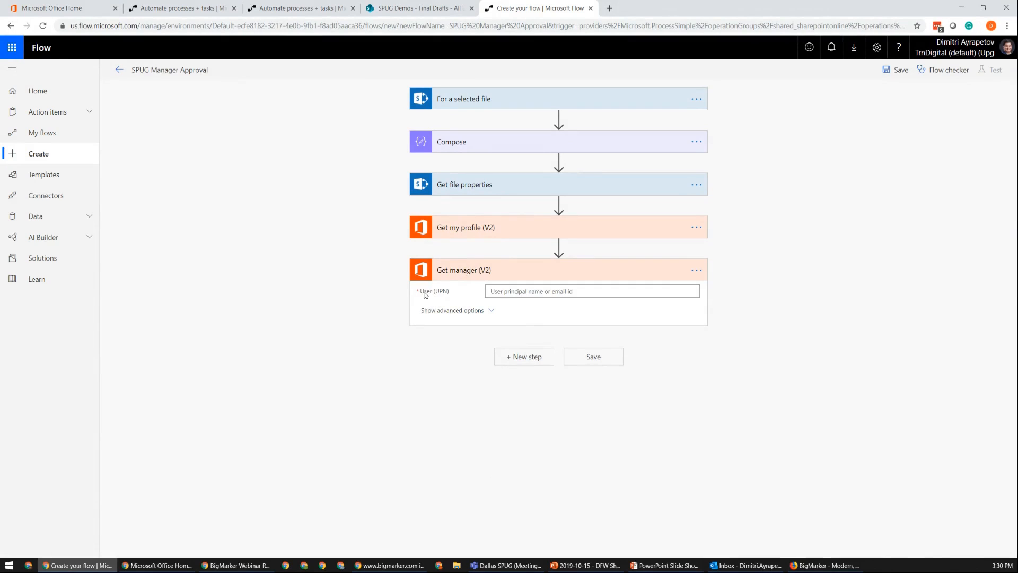
Step: Set the User (UPN) of the Get manager (V2) action to User Principal Name from Get my profile (V2)
left_click(517, 290)
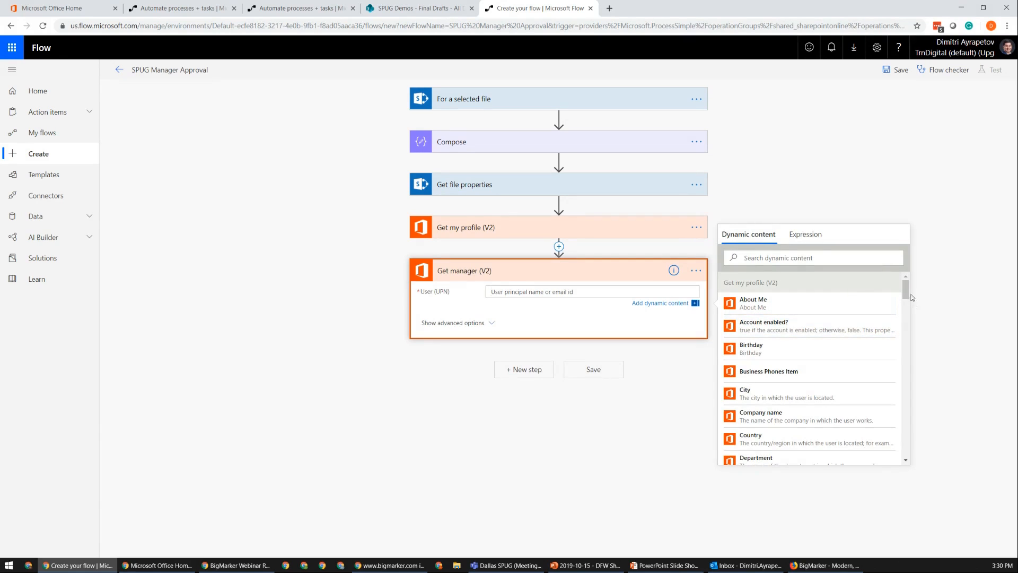
left_click_drag(906, 295, 907, 361)
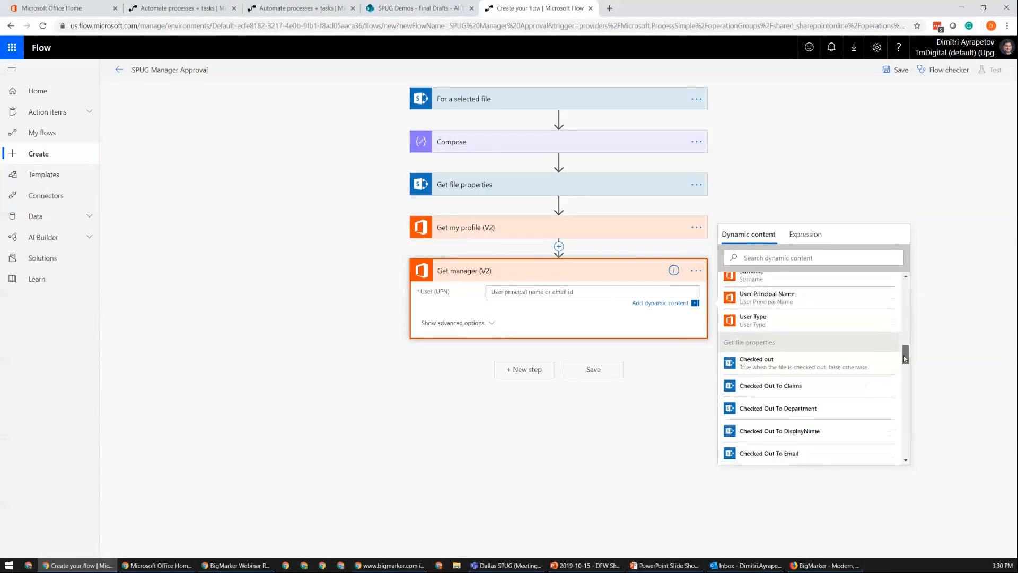
left_click_drag(725, 344, 782, 346)
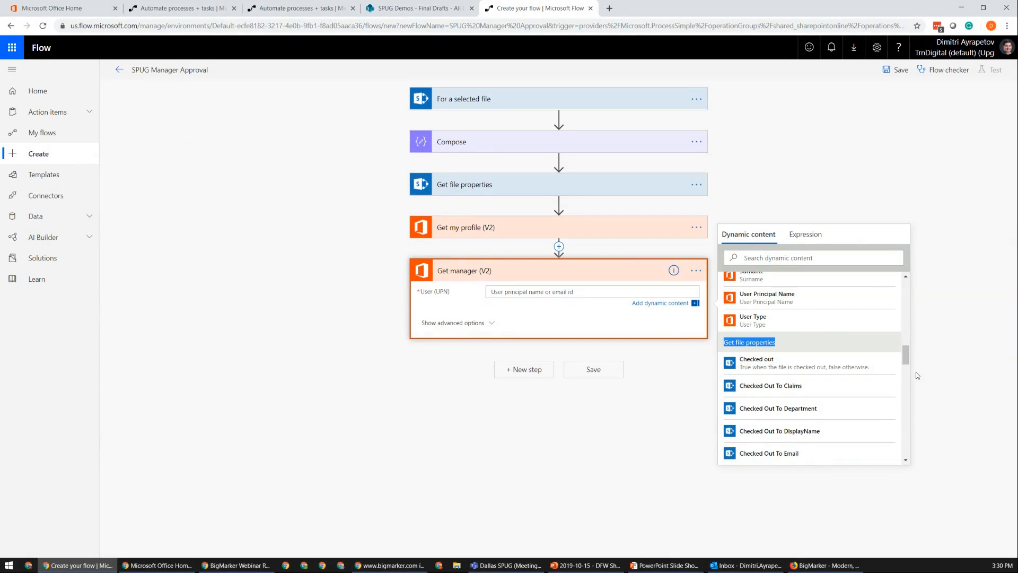
left_click_drag(909, 363, 908, 370)
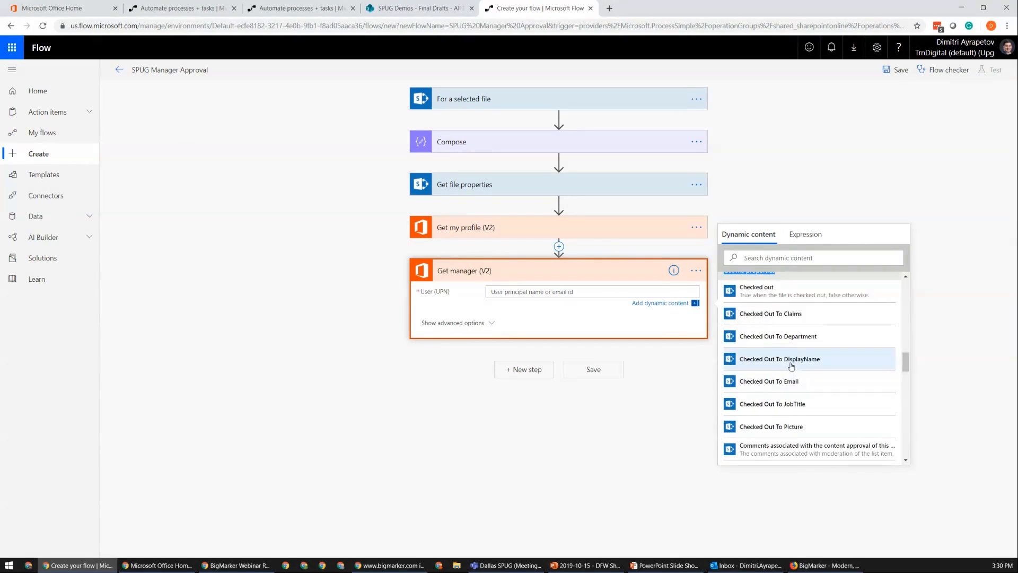
scroll(814, 376, "down", 10)
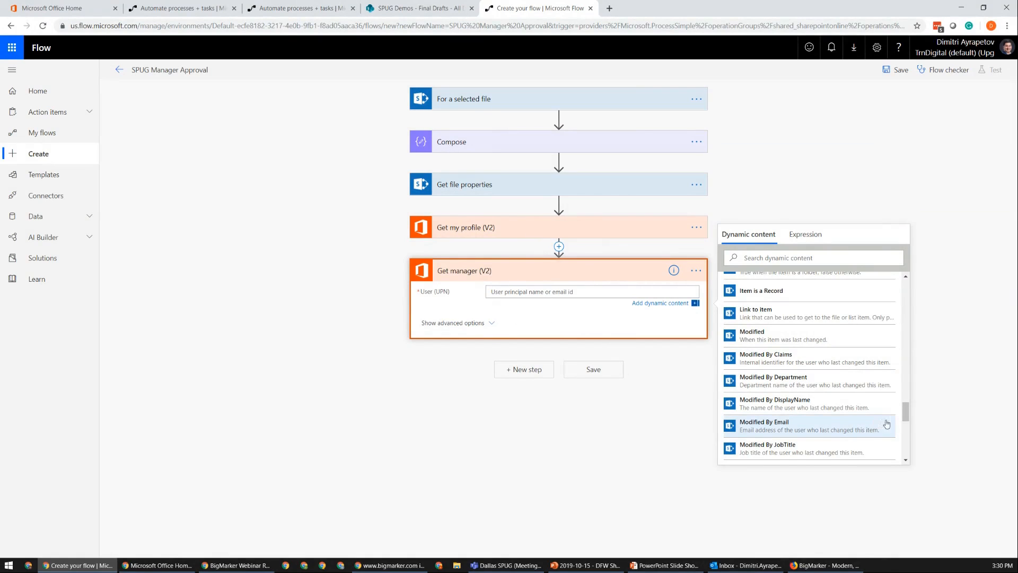
left_click_drag(905, 413, 890, 361)
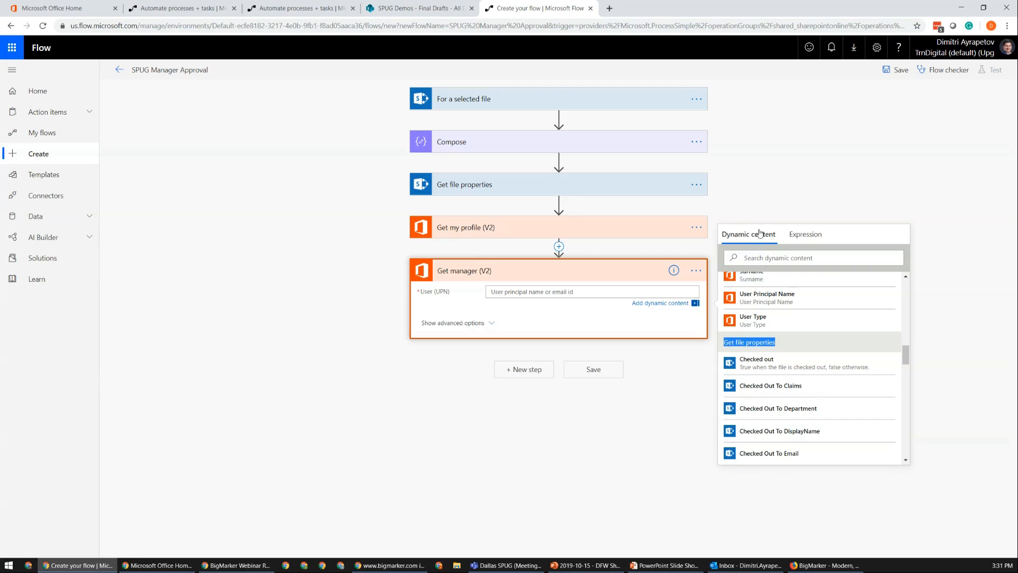
left_click(770, 259)
type("manager")
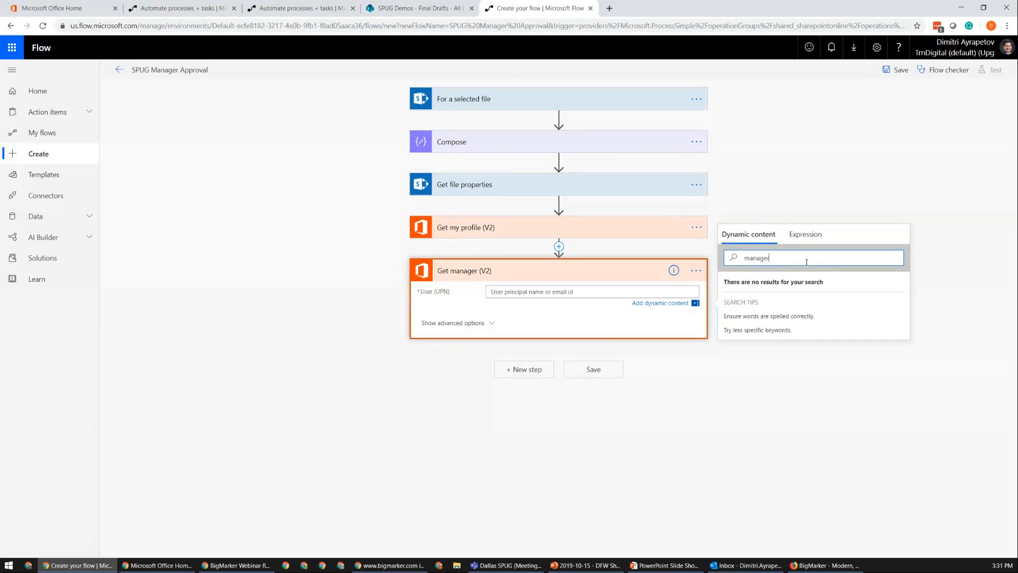
key("ctrl+BackSpace")
key("ctrl+equal")
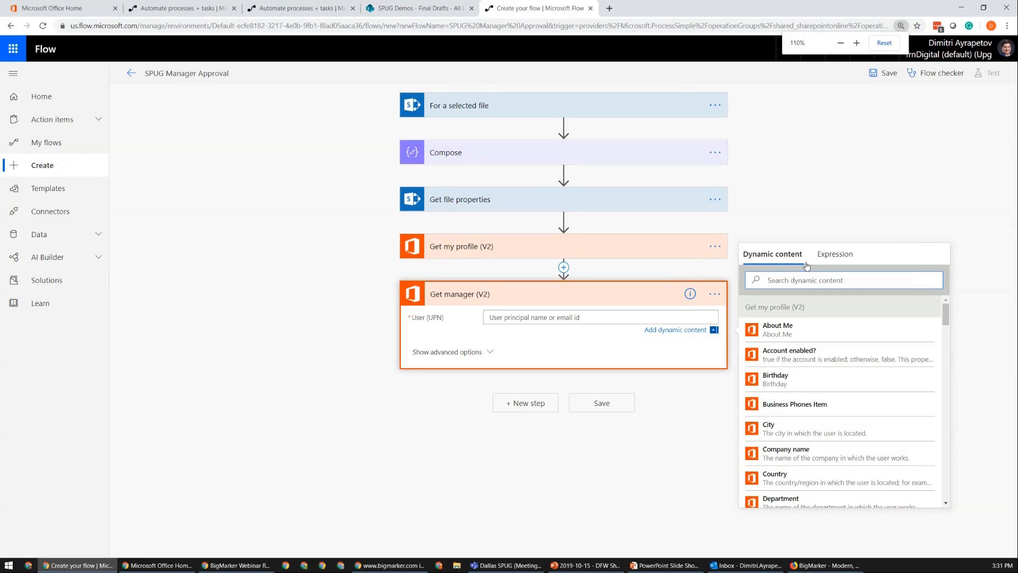
left_click(840, 43)
type("user")
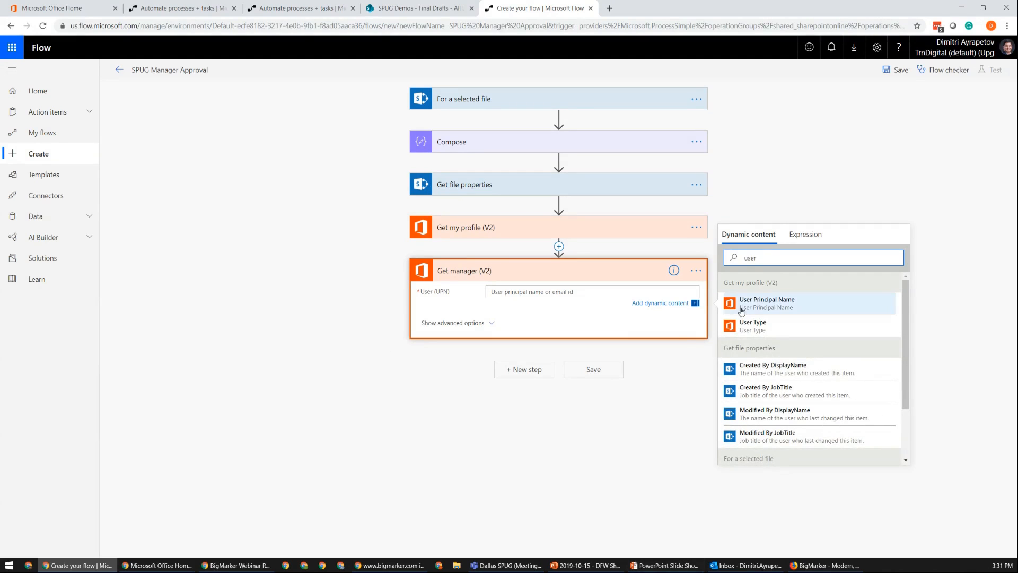
left_click(757, 313)
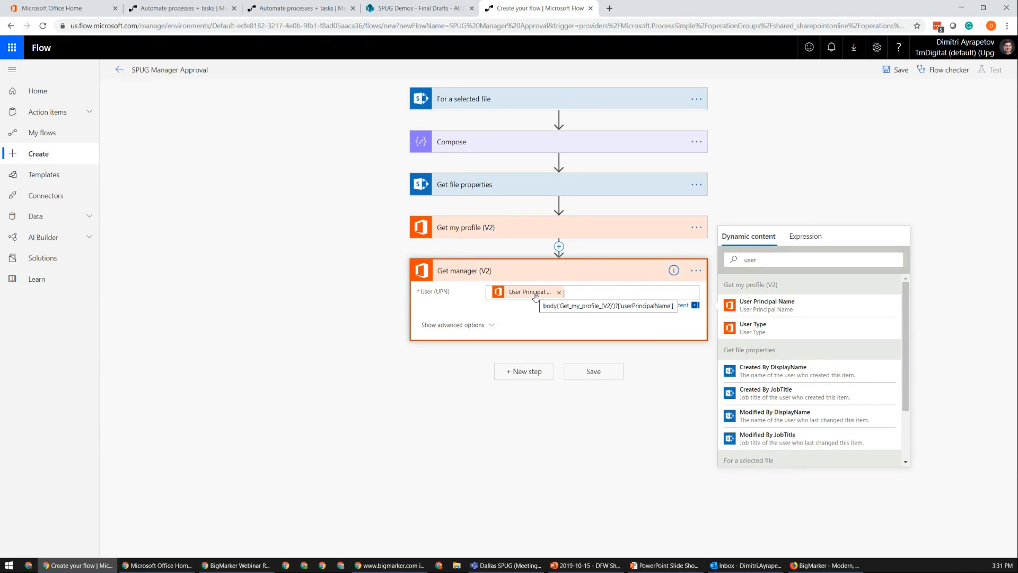
left_click(578, 467)
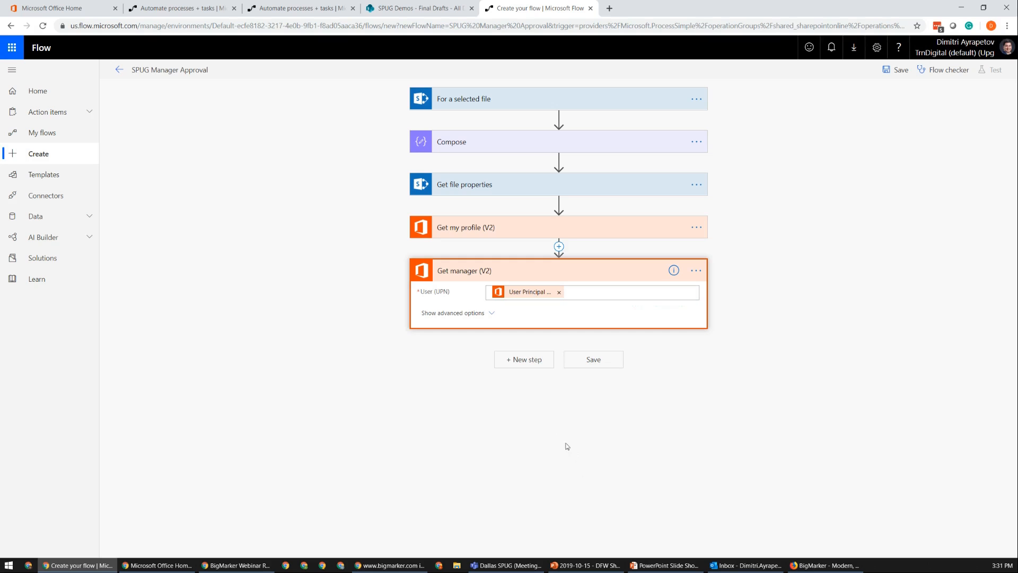
Step: Search the actions for "approval", add Start and wait for an approval, and set its approval type to Approve/Reject - First to respond
left_click(525, 361)
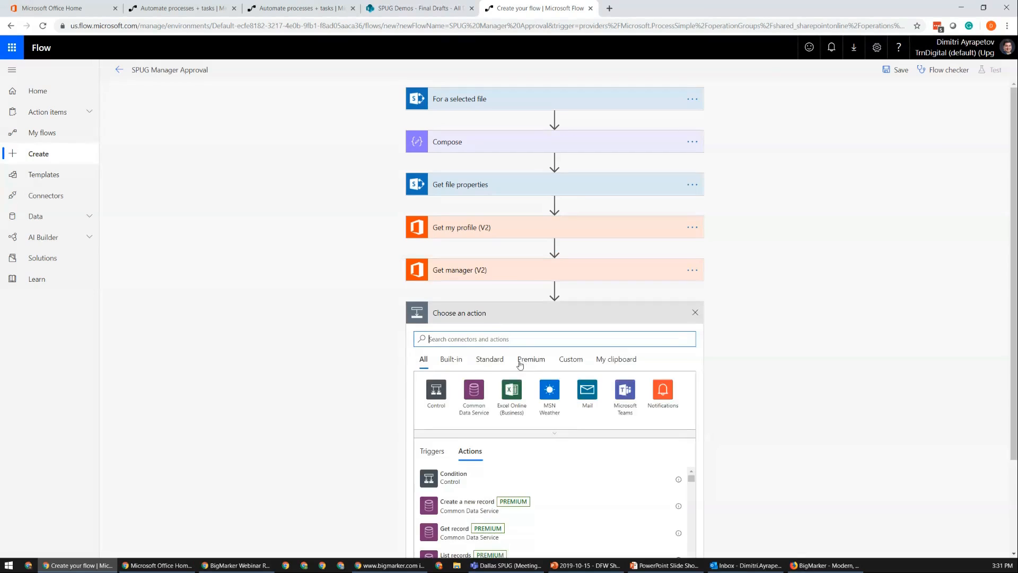
type("approval")
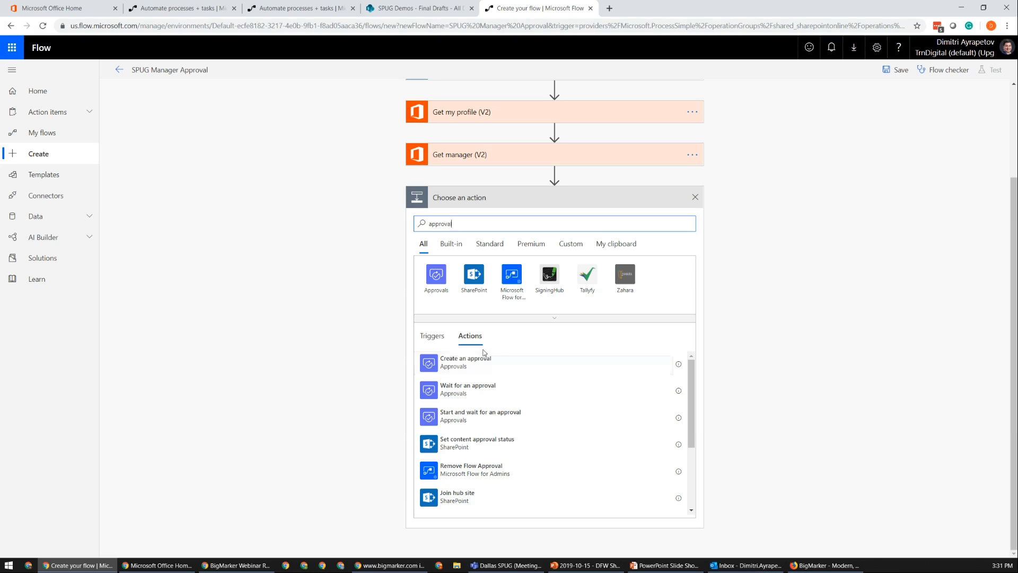
left_click(504, 417)
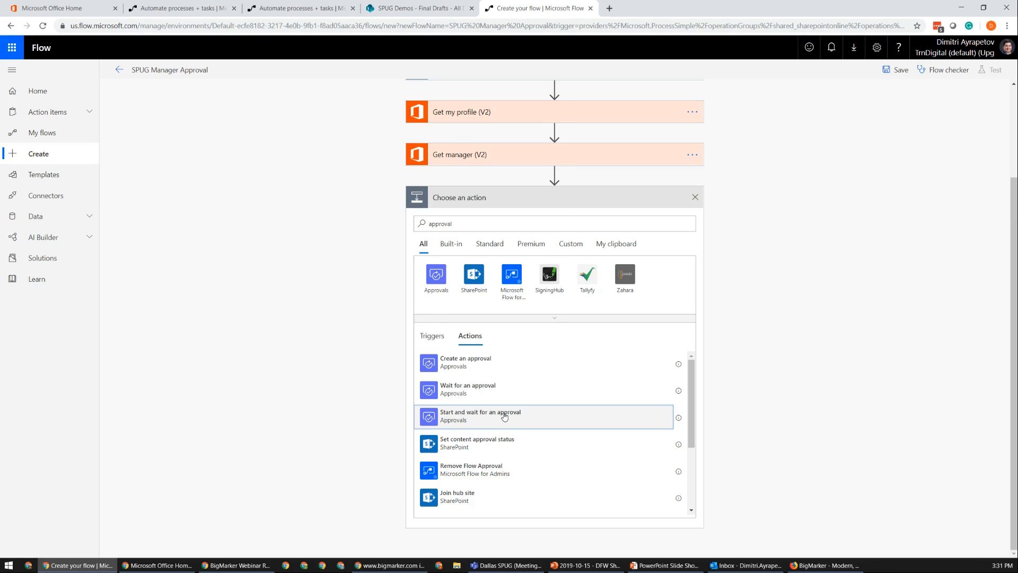
left_click(529, 334)
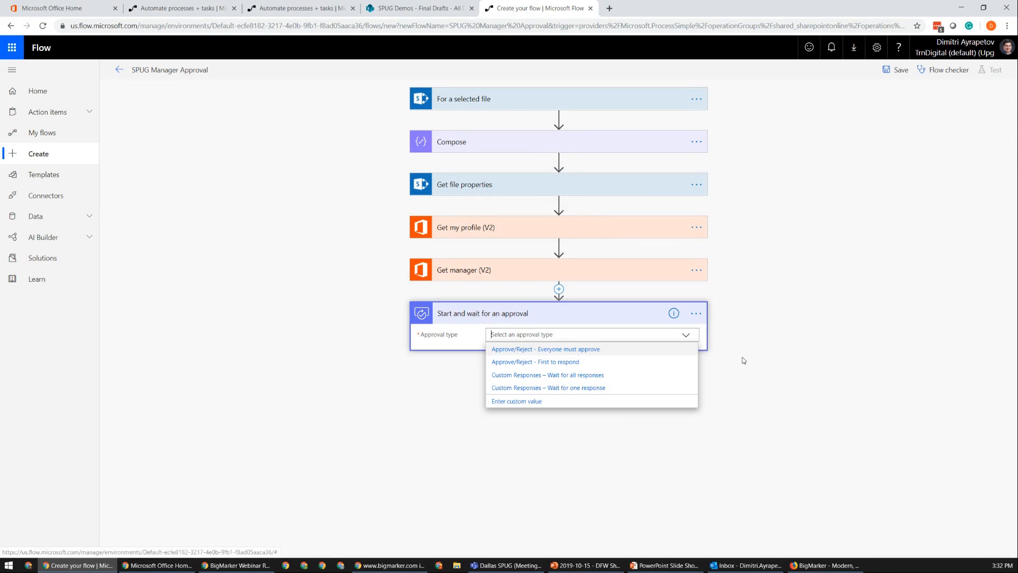
left_click(623, 363)
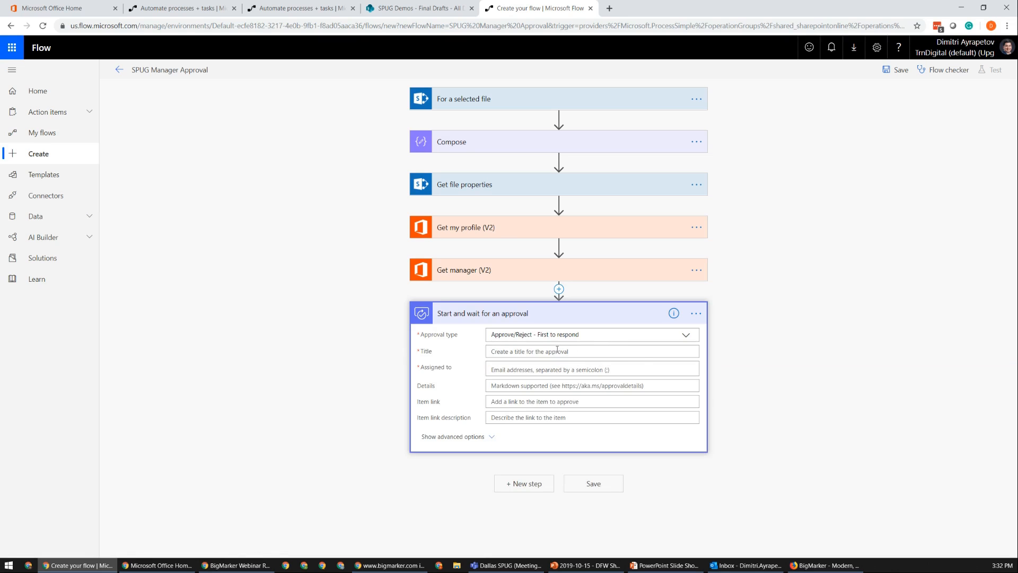
Step: Title the approval "Approval Request:" followed by the file's Name, "for", and the Display Name from Get my profile (V2)
left_click(528, 353)
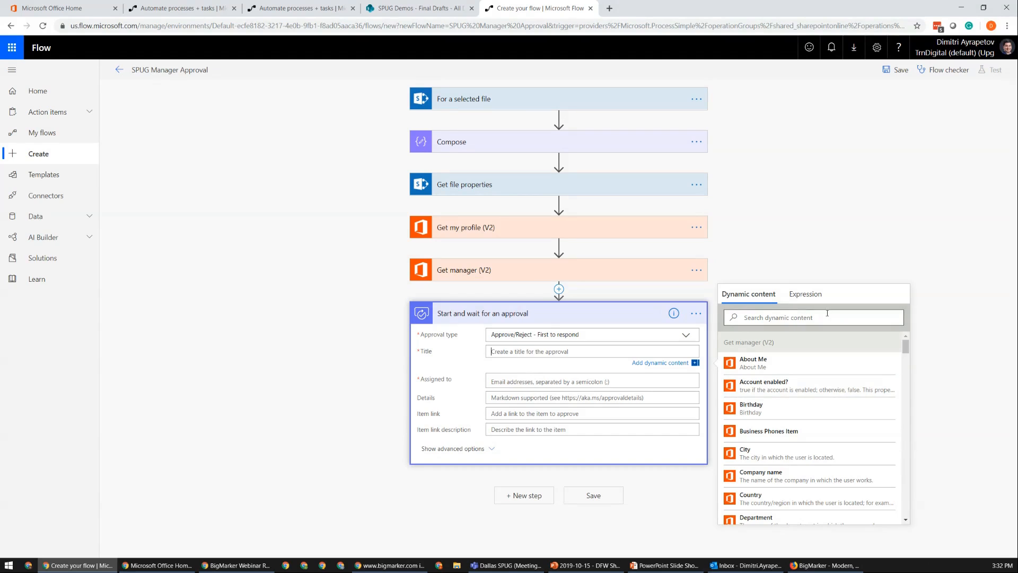
type("Approval Request:")
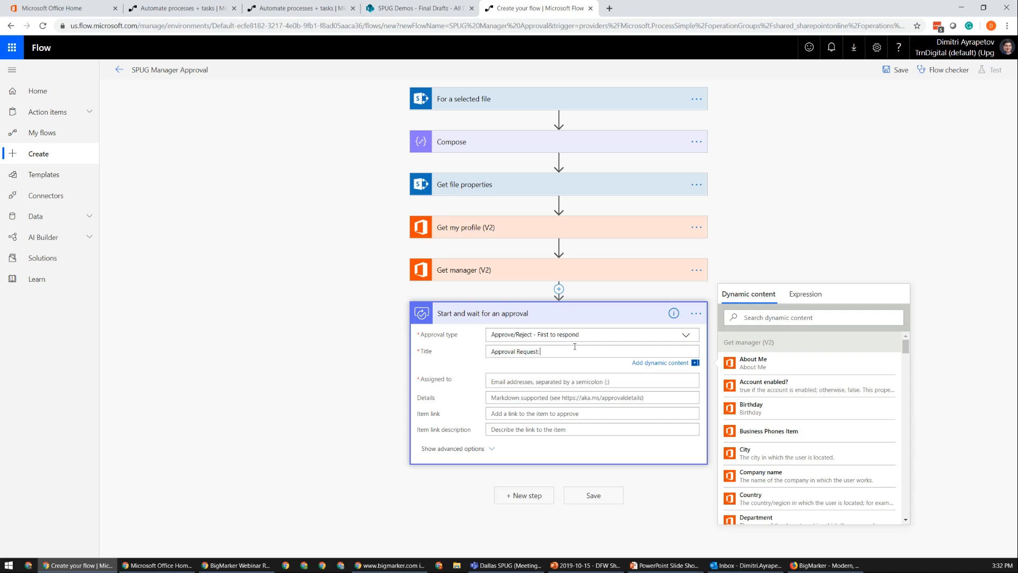
left_click(838, 314)
type("name")
scroll(889, 450, "down", 5)
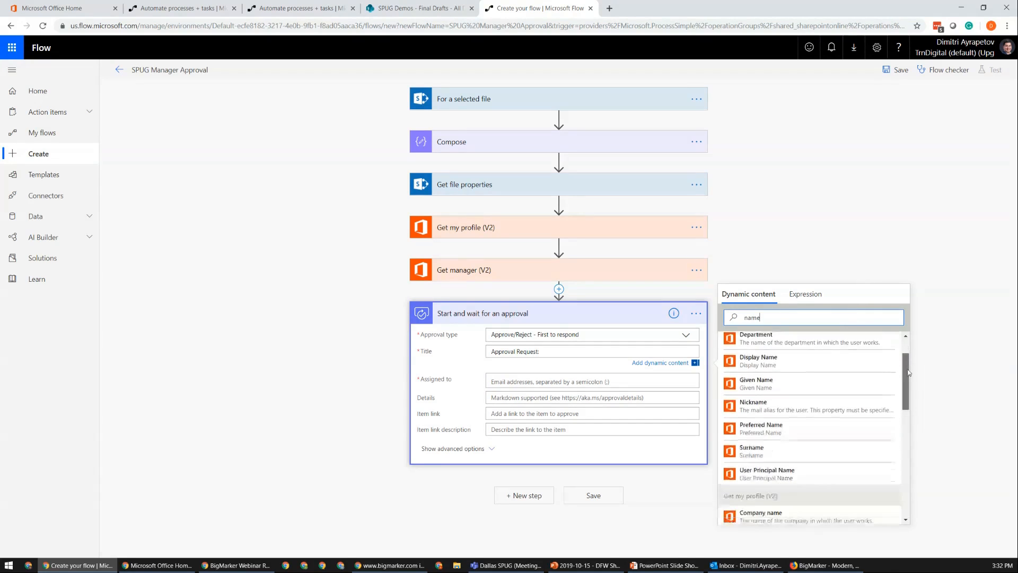
scroll(888, 450, "down", 2)
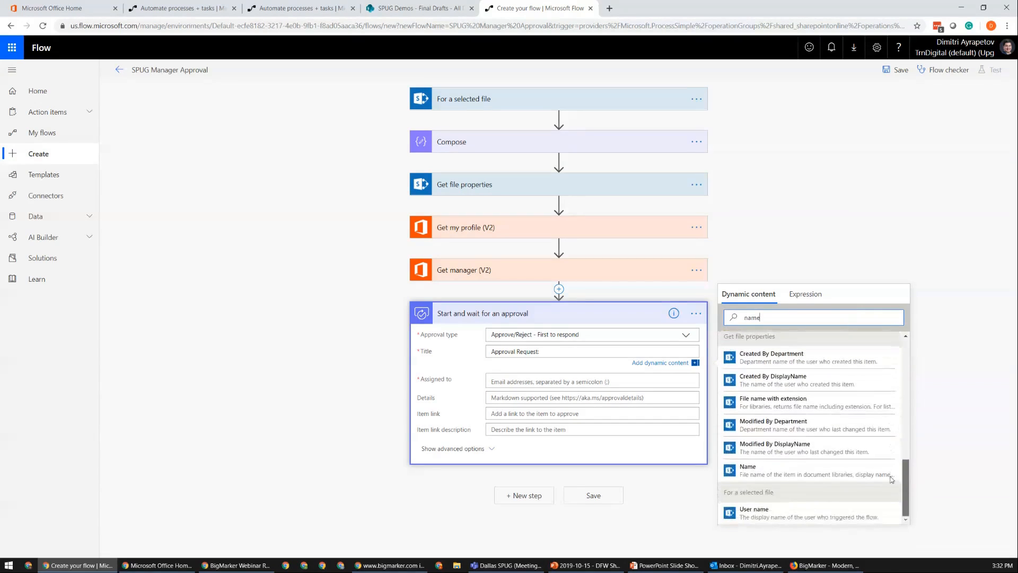
left_click(782, 473)
type("fopr")
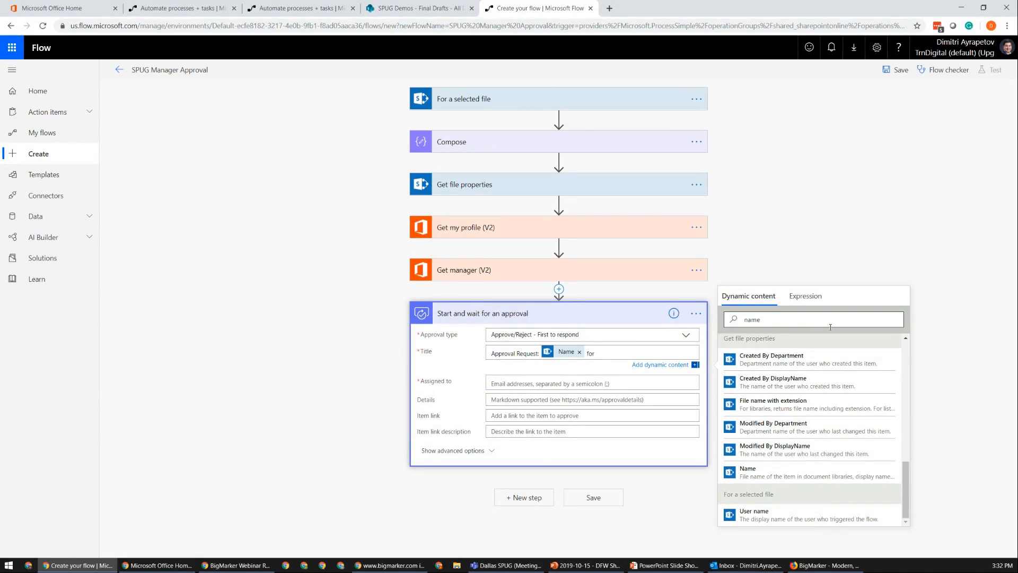
left_click_drag(903, 484, 893, 429)
left_click(756, 398)
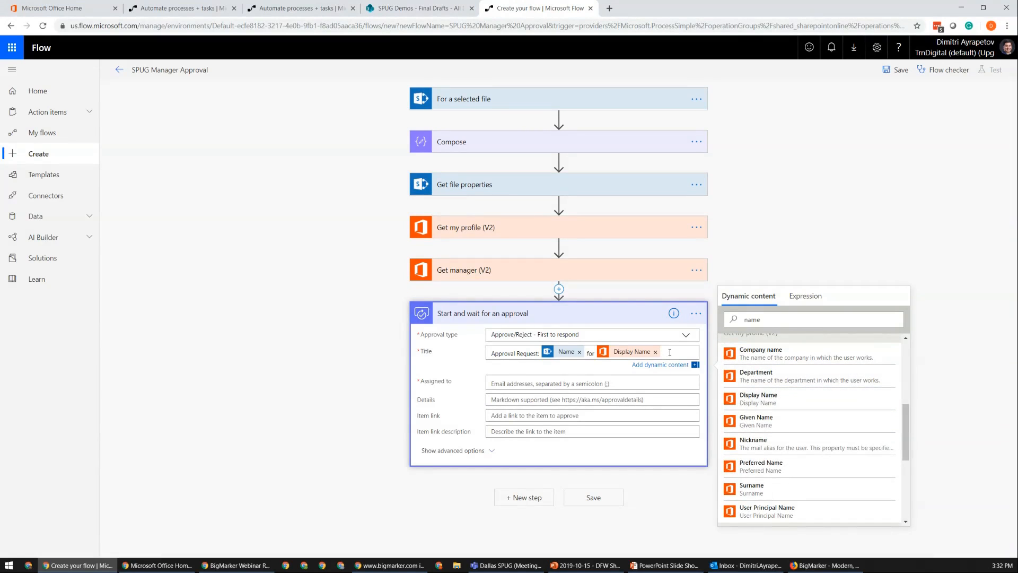
Step: Assign the approval to the Mail value from Get manager (V2)
left_click(538, 386)
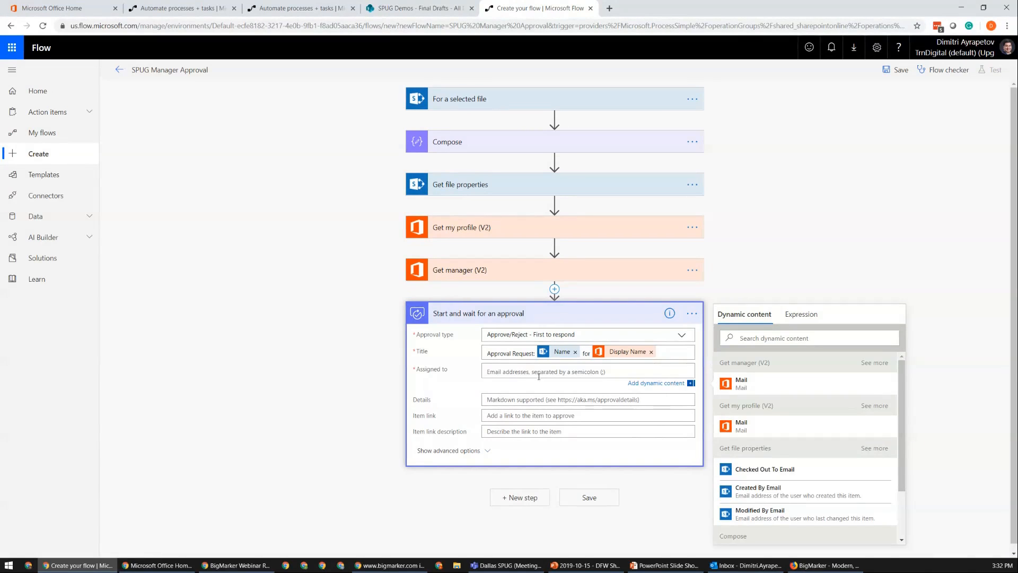
left_click_drag(730, 363, 795, 367)
left_click(749, 365)
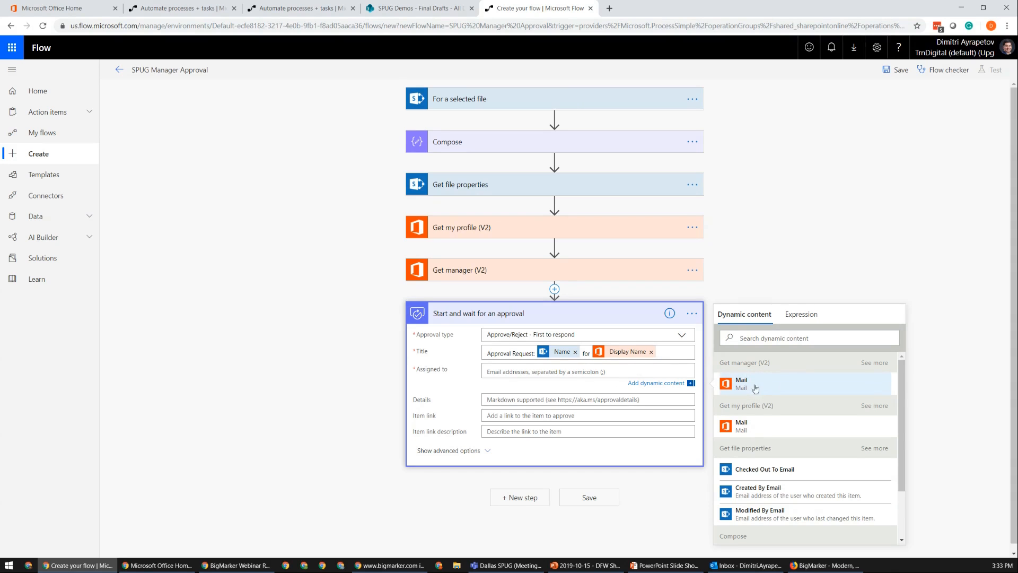
left_click(739, 389)
left_click(739, 389)
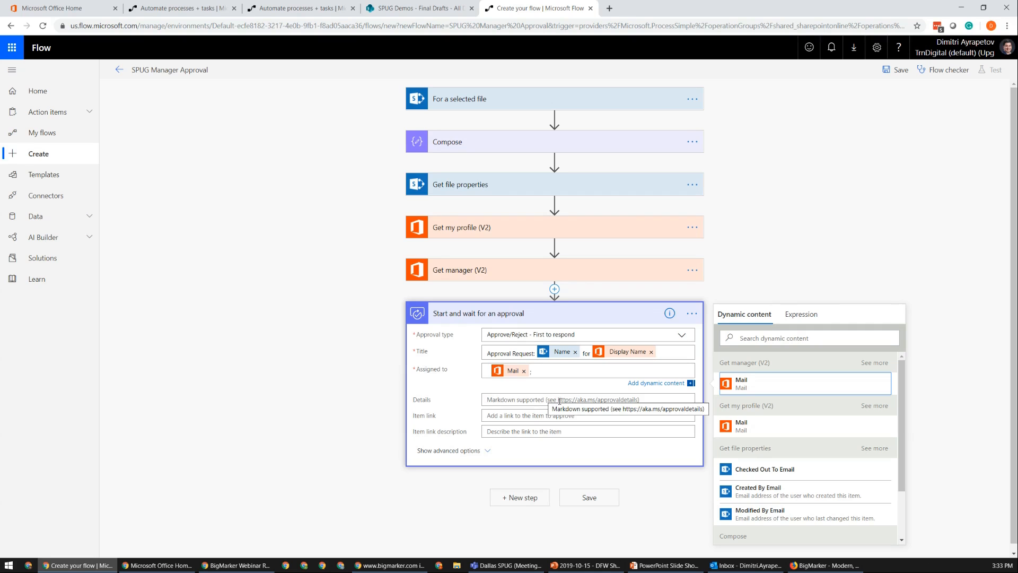
Step: Set the approval's Details to the trigger's Message and its Item link to Link to item from Get file properties
left_click(559, 401)
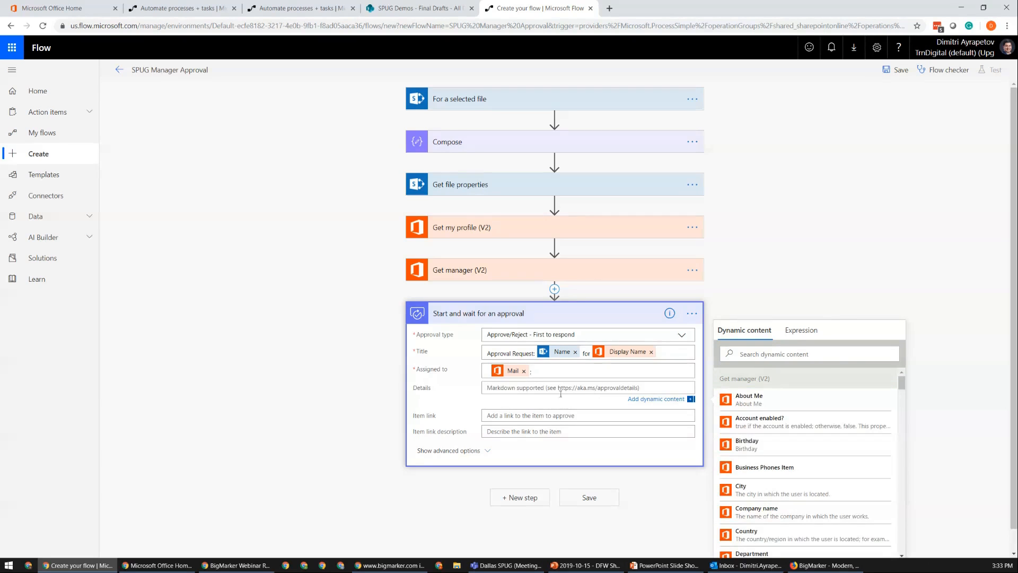
left_click(773, 353)
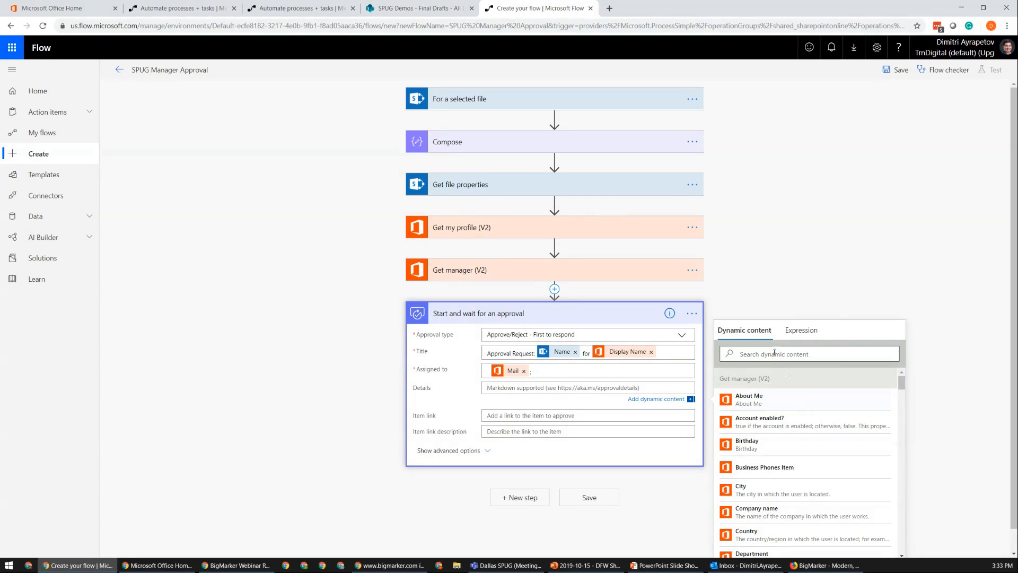
type("message")
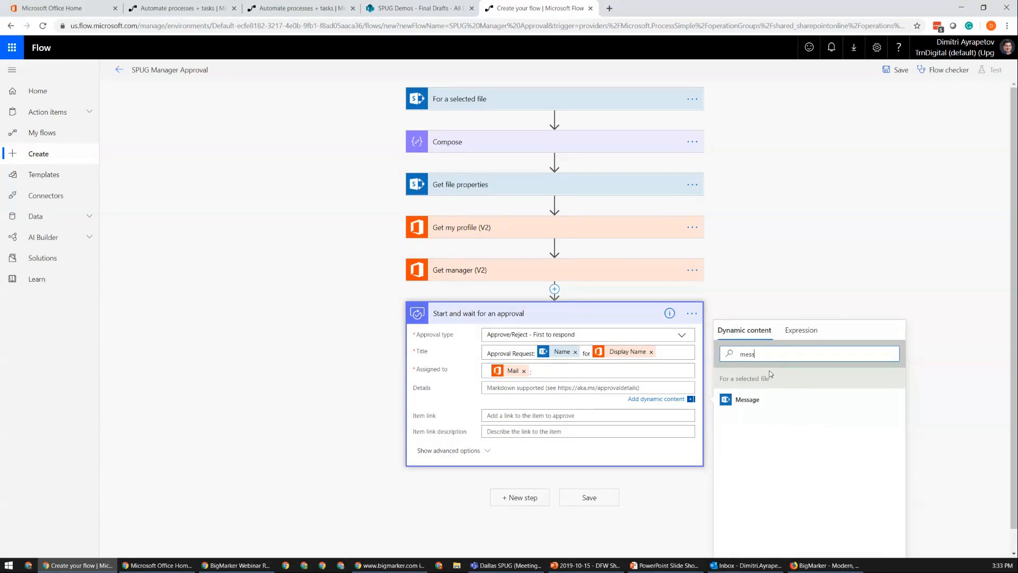
left_click(760, 402)
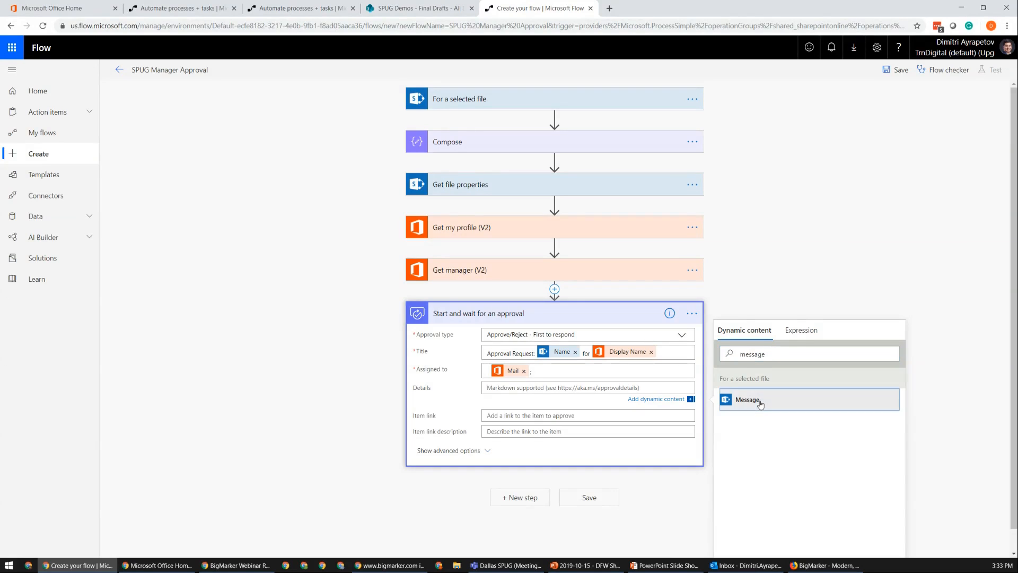
left_click(537, 418)
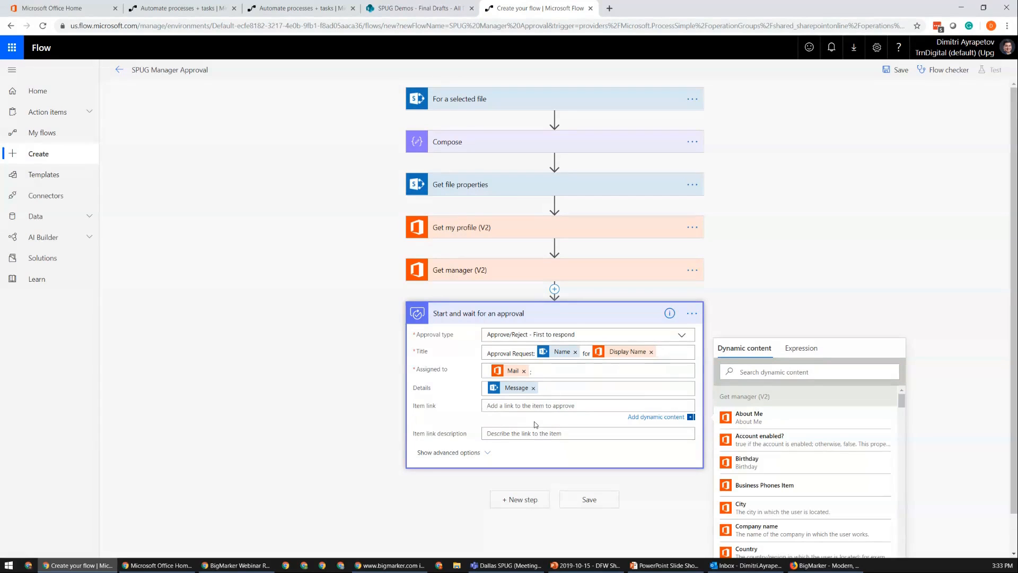
type("link")
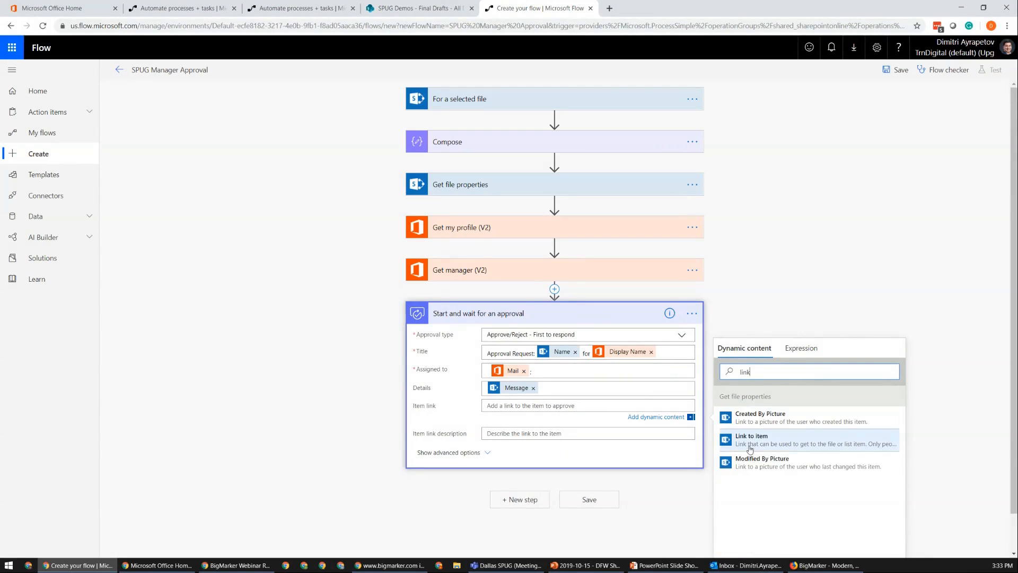
left_click(750, 447)
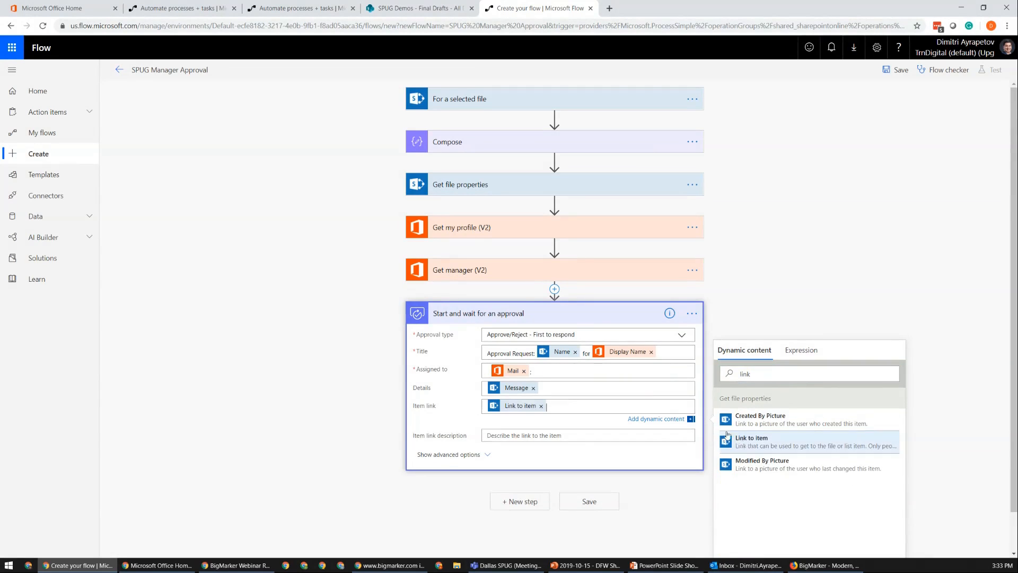
Step: Set the approval's Item link description to the file's Name from Get file properties
left_click(570, 427)
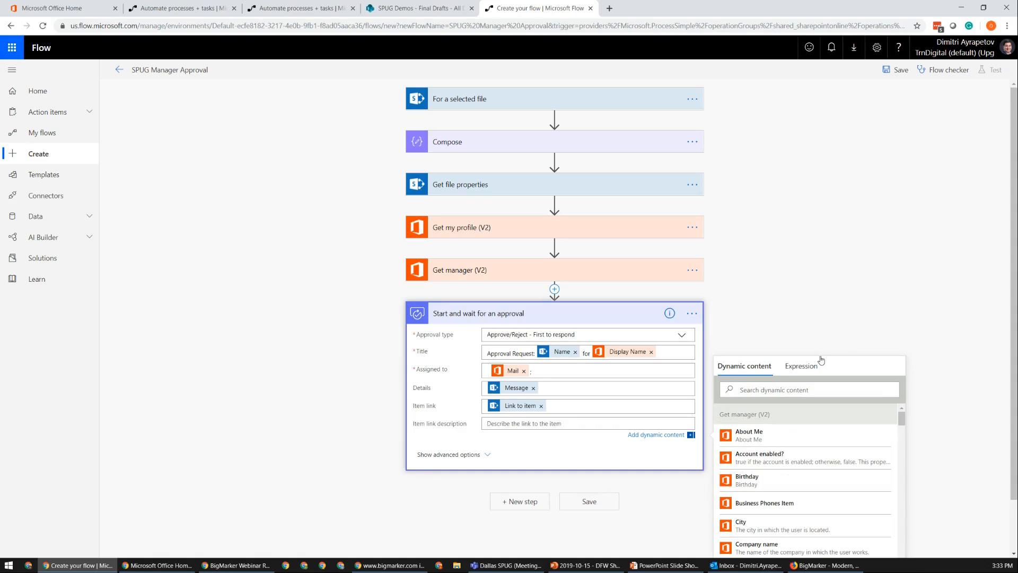
left_click(755, 393)
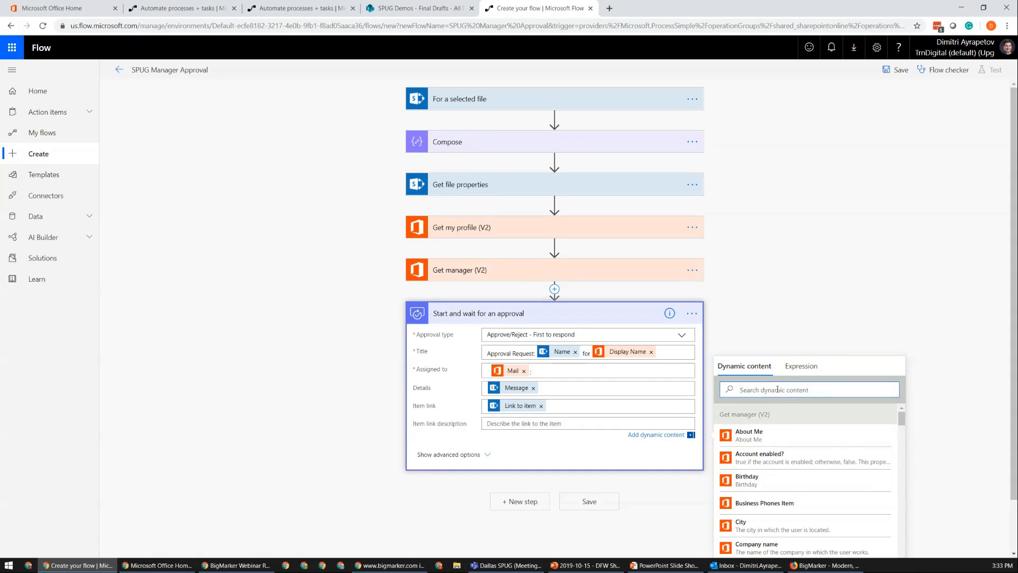
type("name")
scroll(795, 462, "down", 3)
scroll(795, 462, "down", 3)
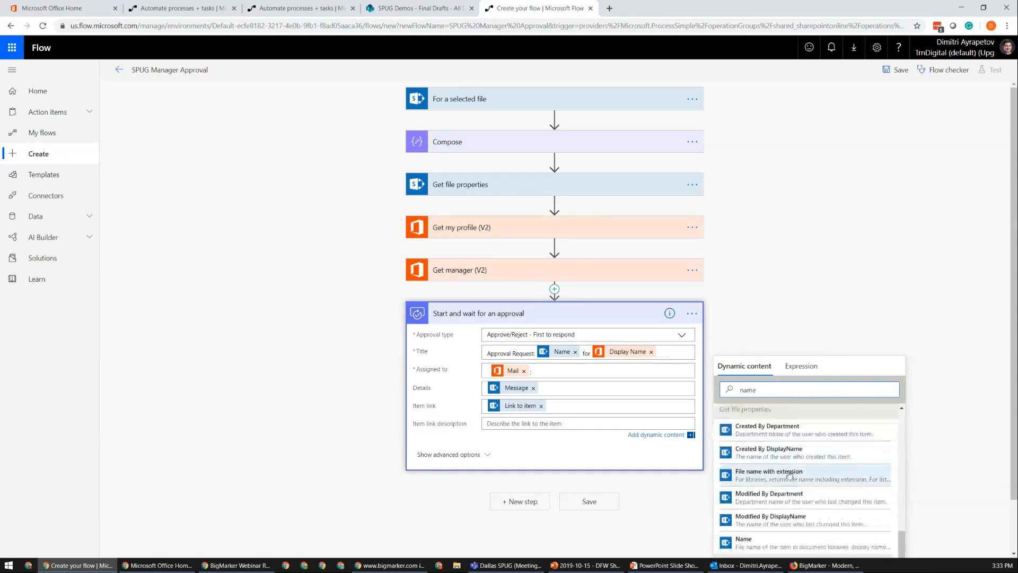
left_click(748, 542)
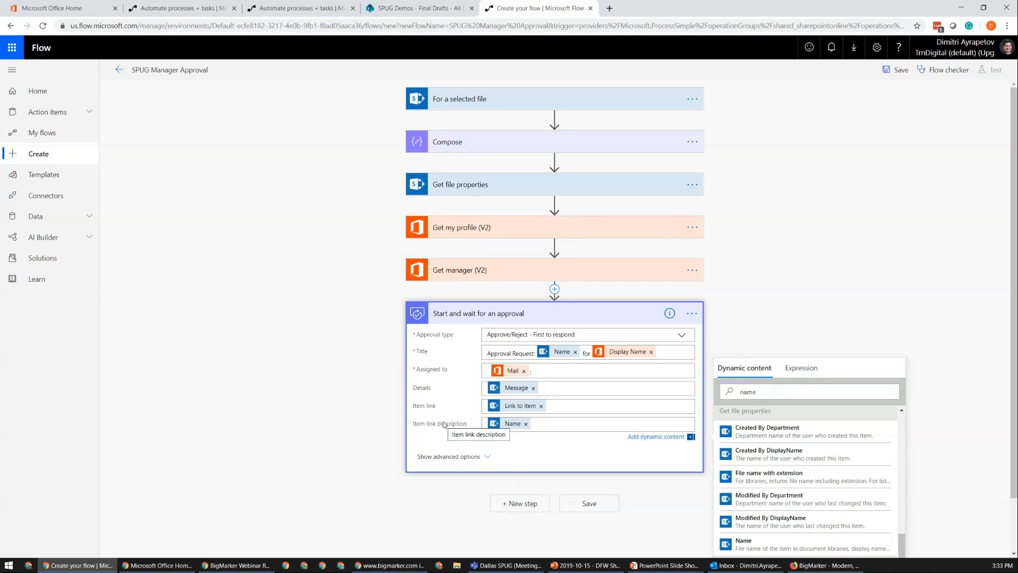
left_click(603, 484)
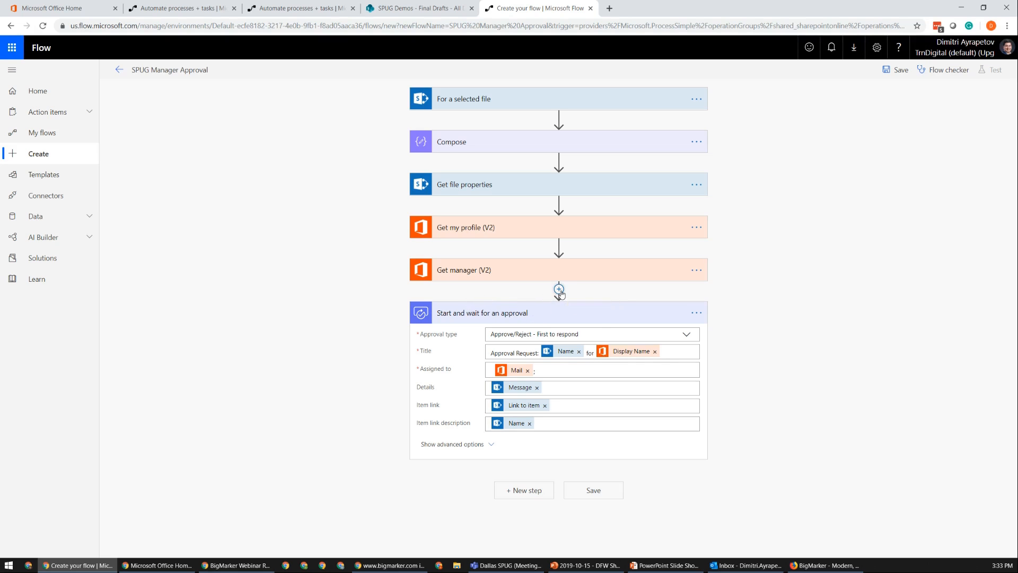
Step: Add a parallel branch after Get manager (V2) with the Office 365 Outlook action Send an email
left_click(560, 290)
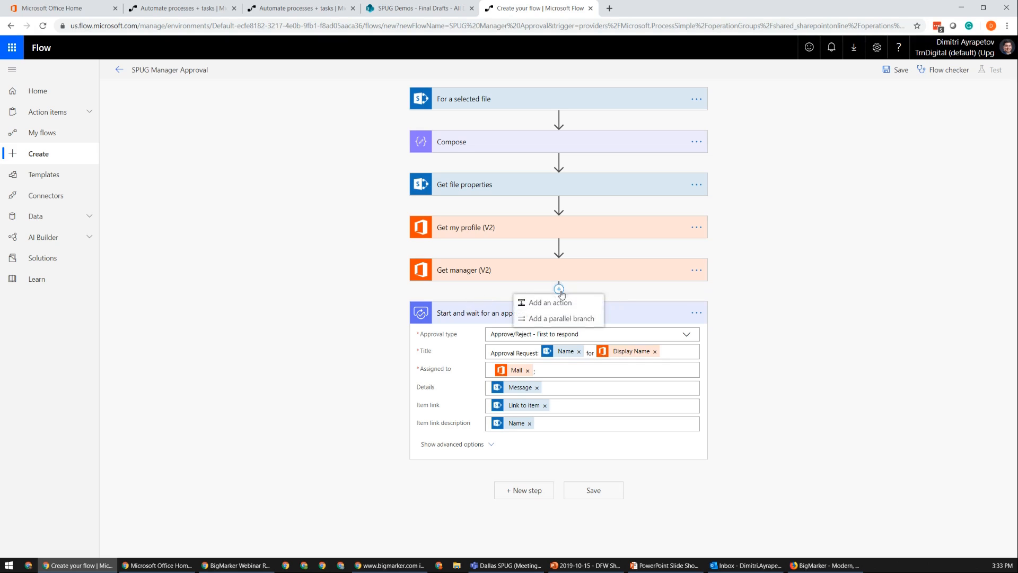
left_click(575, 320)
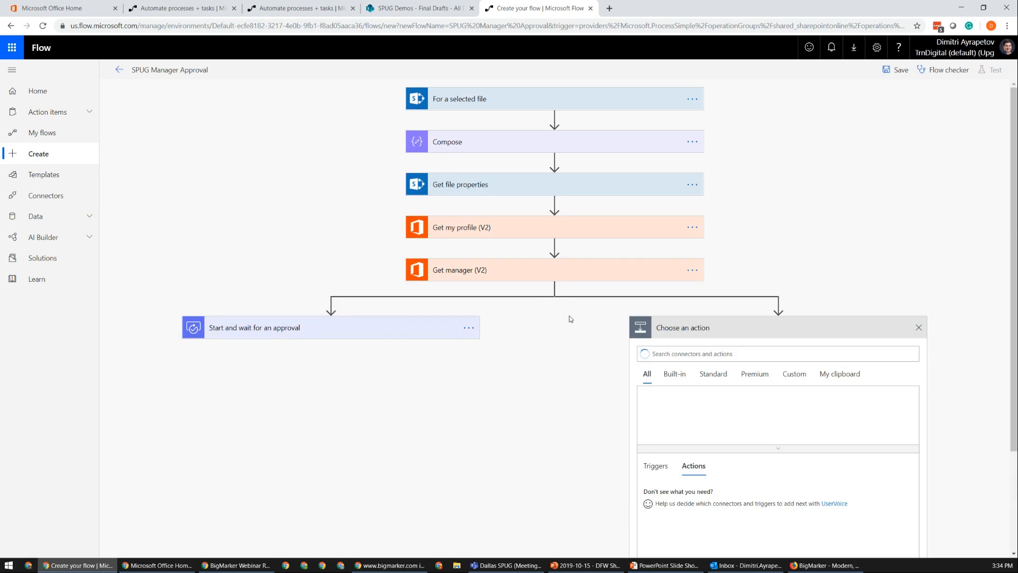
left_click(343, 328)
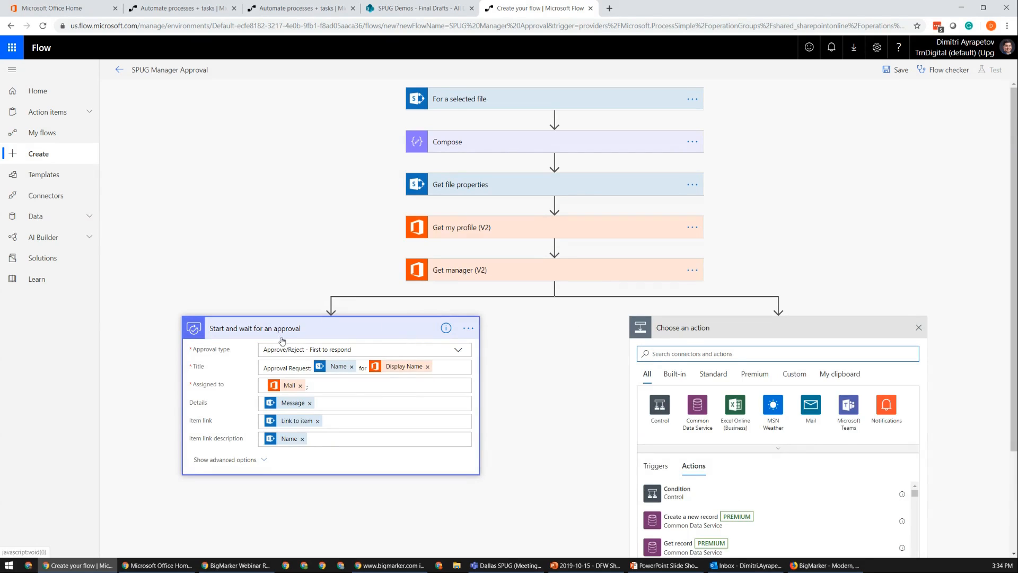
scroll(568, 291, "down", 3)
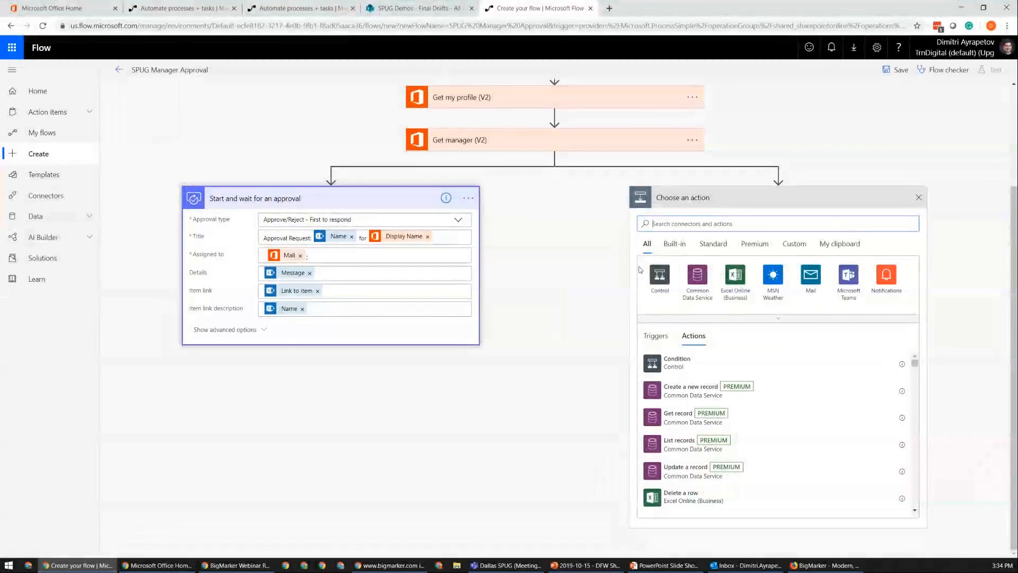
left_click(702, 244)
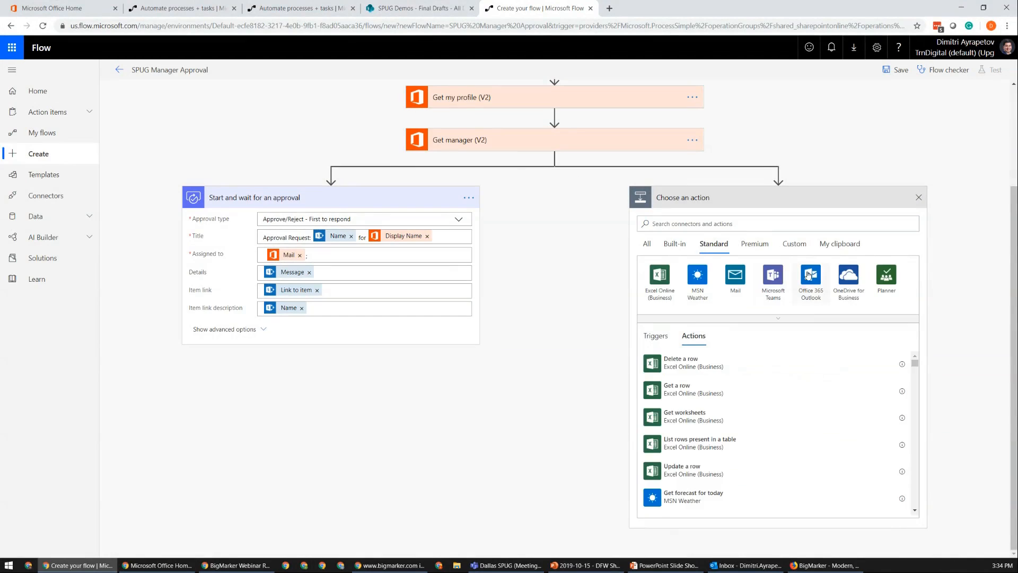
left_click(808, 276)
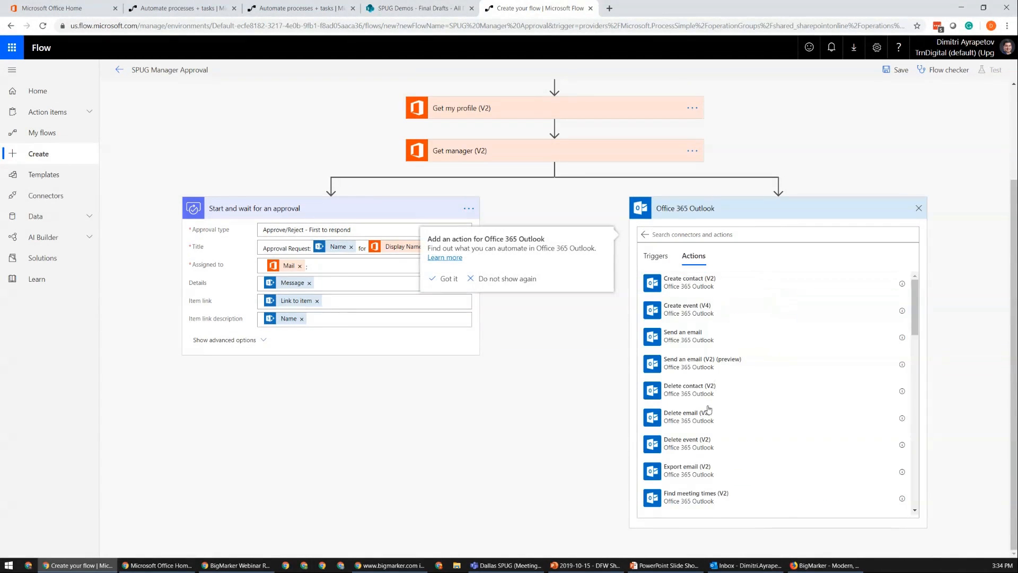
left_click(705, 341)
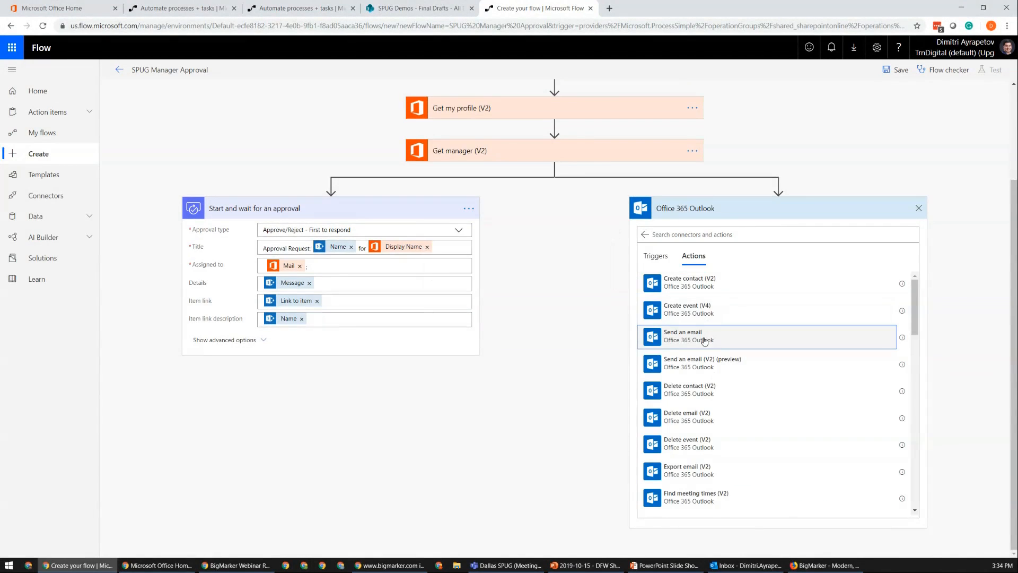
left_click(770, 336)
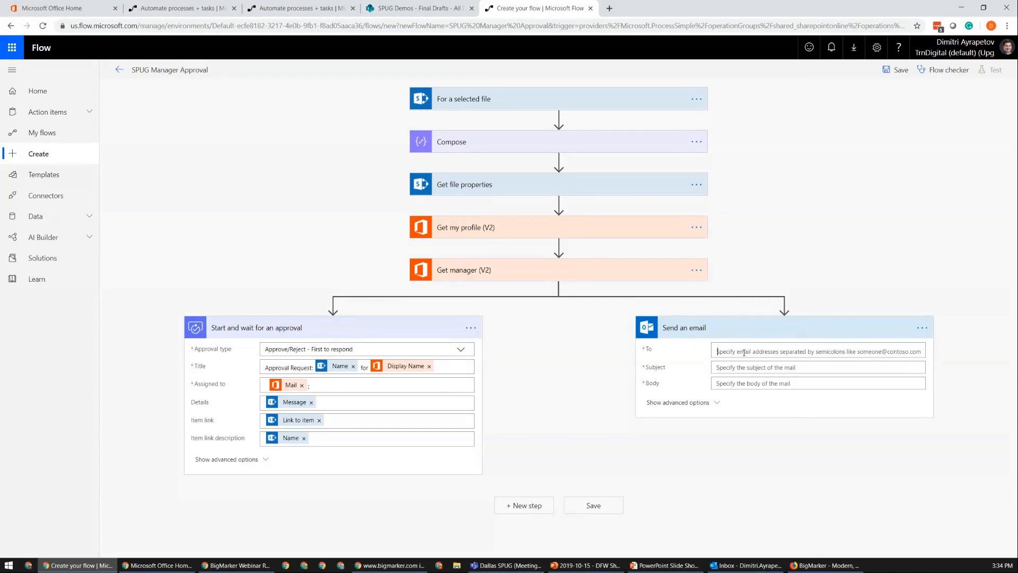
Step: Address the parallel branch's email to the Mail value from Get my profile (V2)
left_click(744, 352)
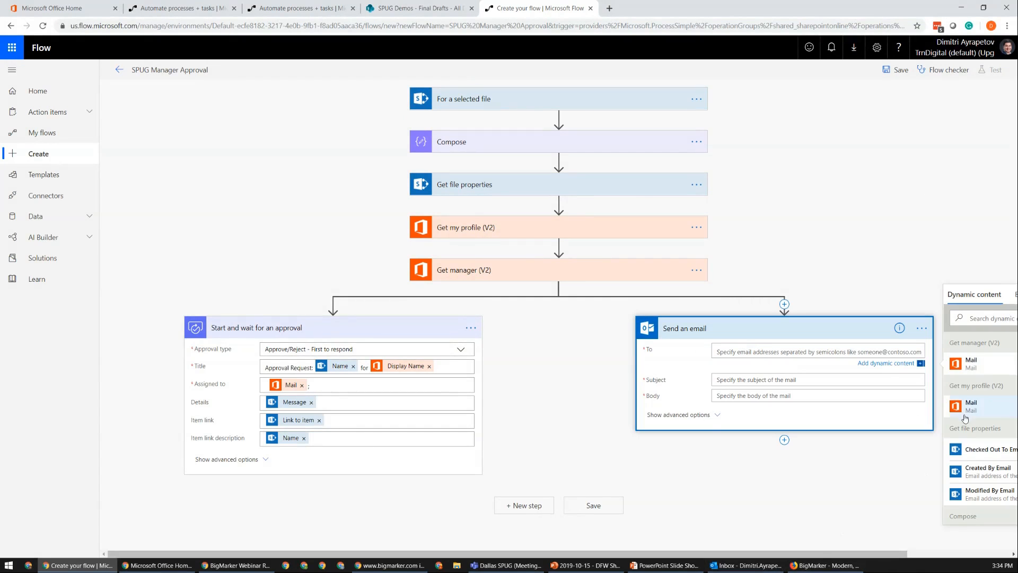
left_click_drag(892, 561, 993, 556)
left_click(880, 407)
Step: Set the email's subject to "Your submission for approval for", the file's Name from Get file properties, and "has been received."
left_click(702, 379)
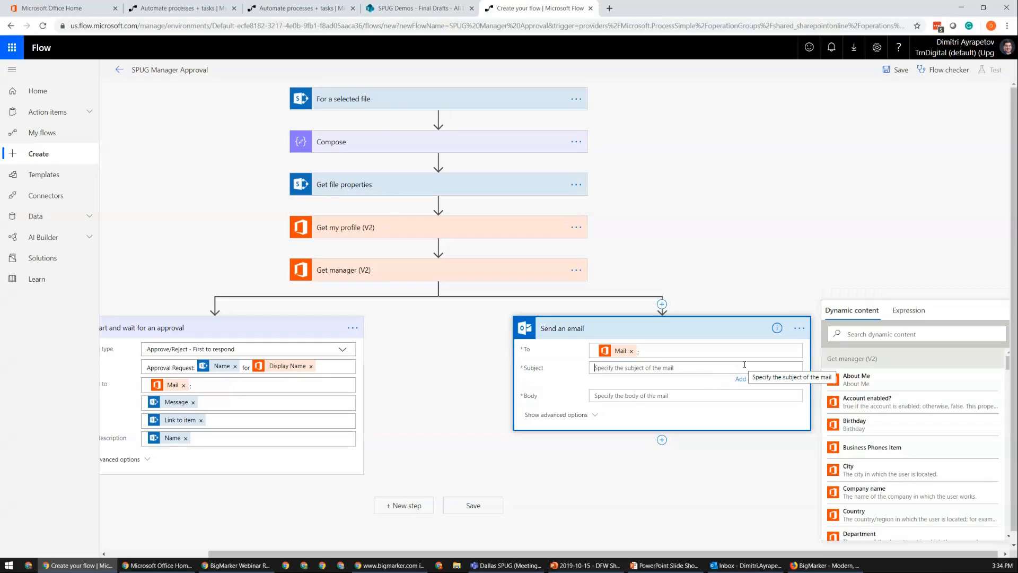
type("Your submission for approval for")
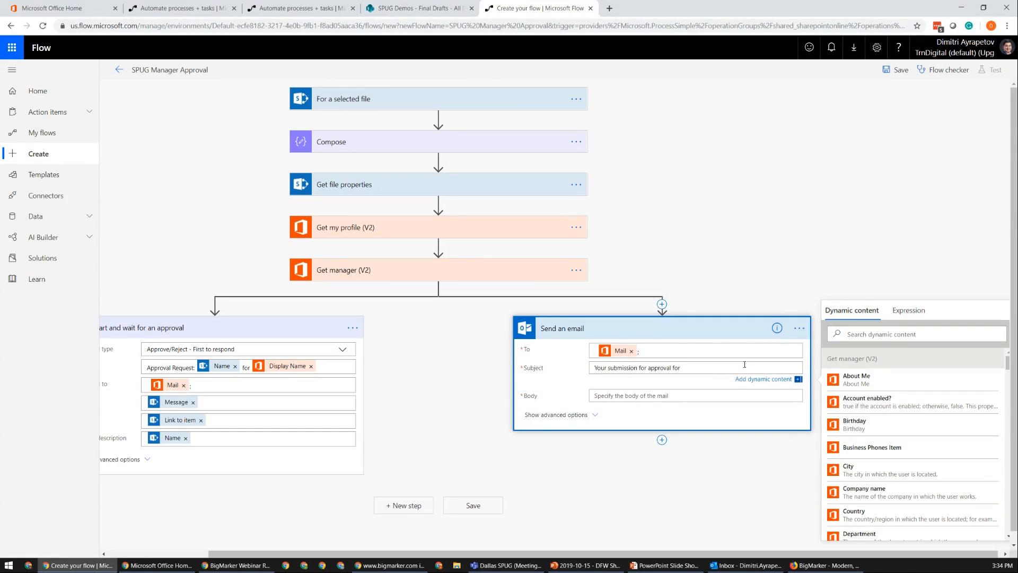
left_click(924, 335)
type("name")
scroll(913, 424, "down", 5)
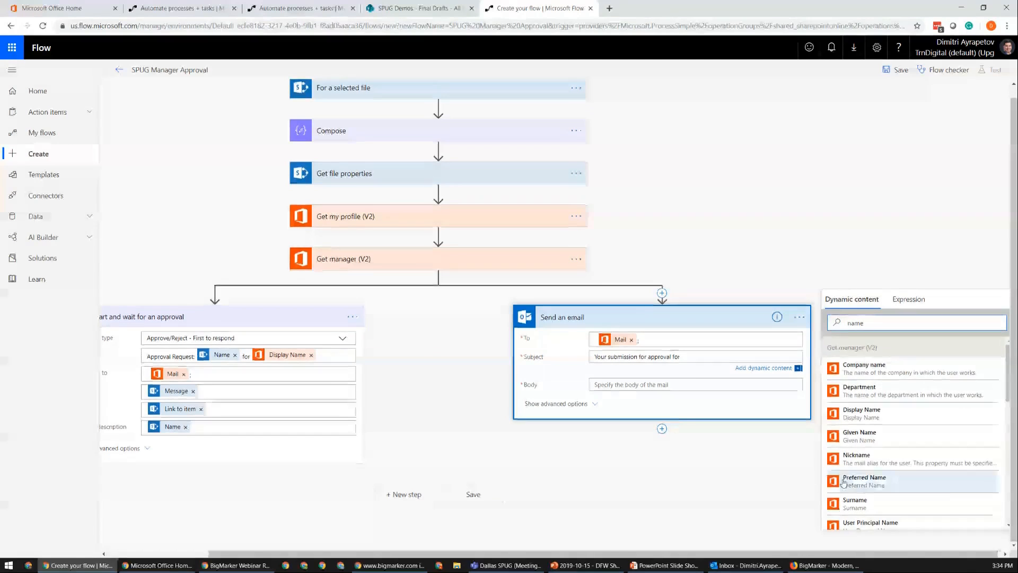
left_click(875, 476)
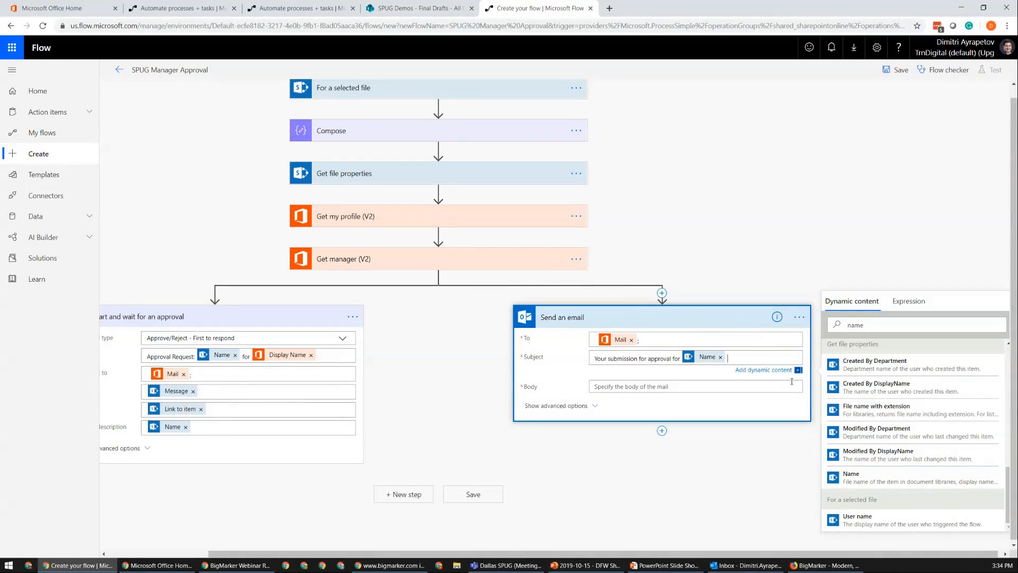
key("BackSpace")
key("BackSpace")
key("BackSpace")
key("BackSpace")
Step: Write "We'll keep you posted." as the body of the parallel branch's email
left_click(792, 381)
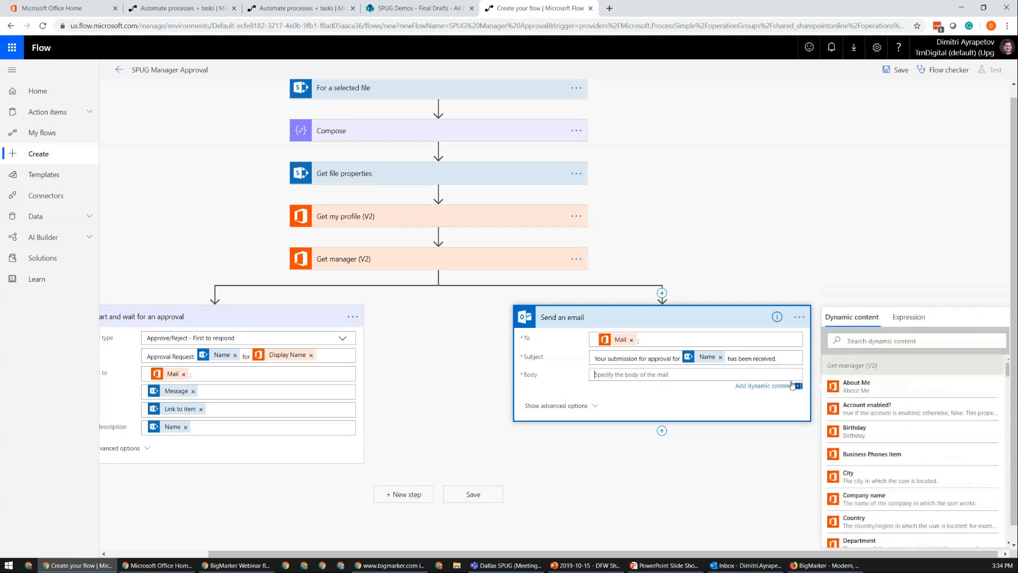
type("We'll keep you posted.")
left_click(712, 458)
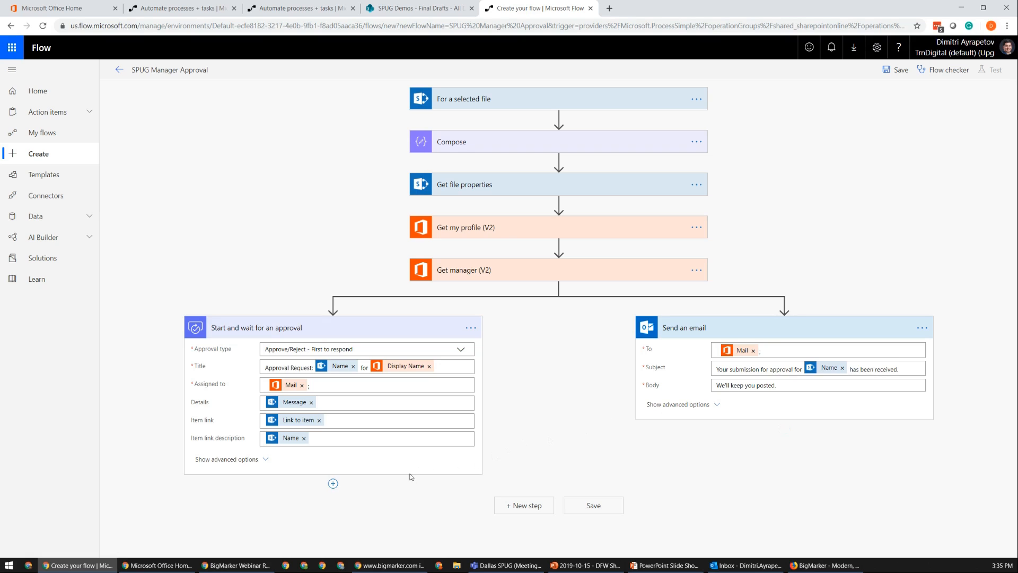
Step: Add a Condition control after Start and wait for an approval
left_click(335, 504)
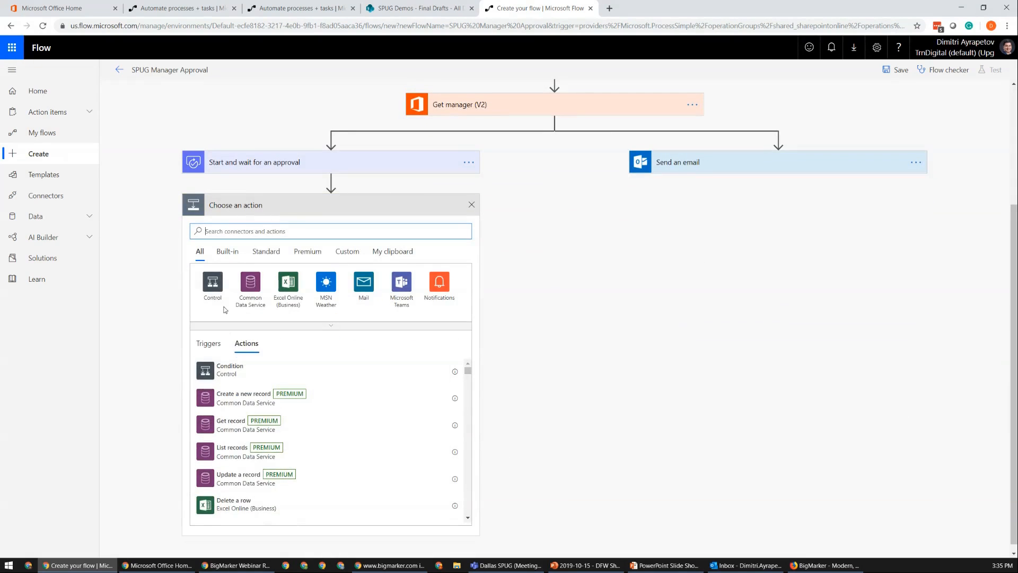
left_click(213, 282)
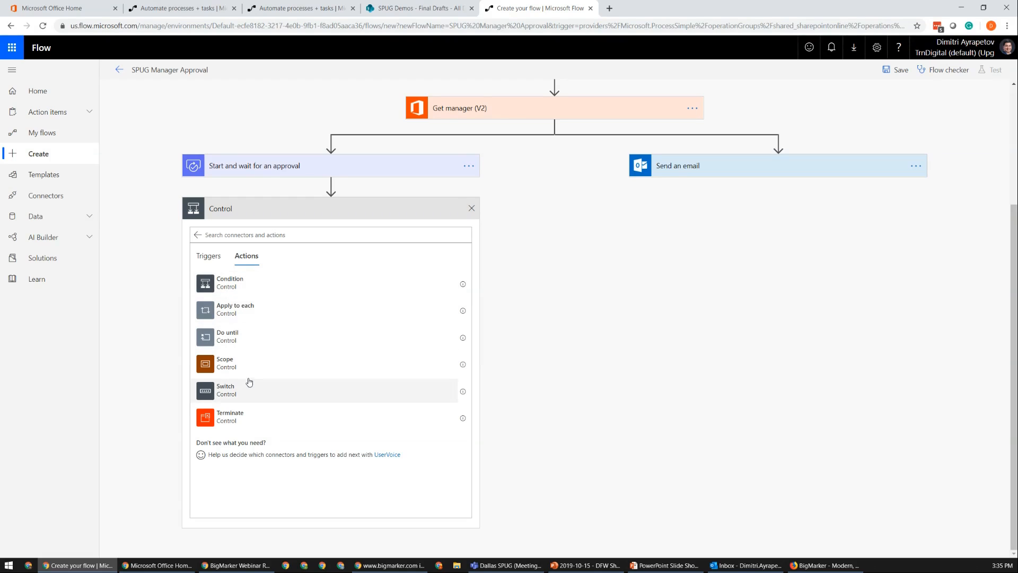
left_click(252, 285)
Step: Set the condition to check that the approval's Outcome is equal to "Approve"
left_click(328, 355)
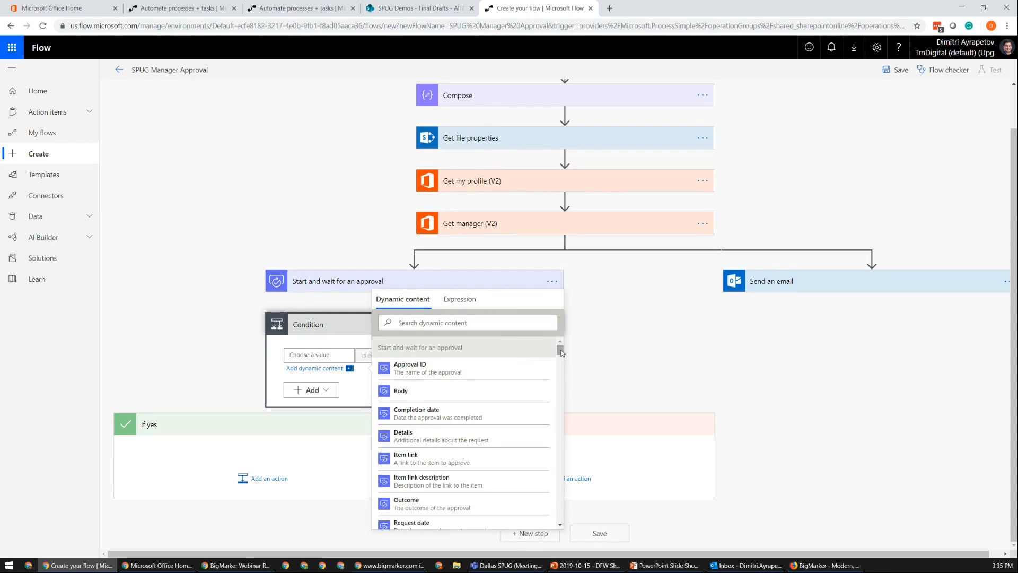
left_click_drag(561, 352, 561, 372)
scroll(454, 414, "up", 5)
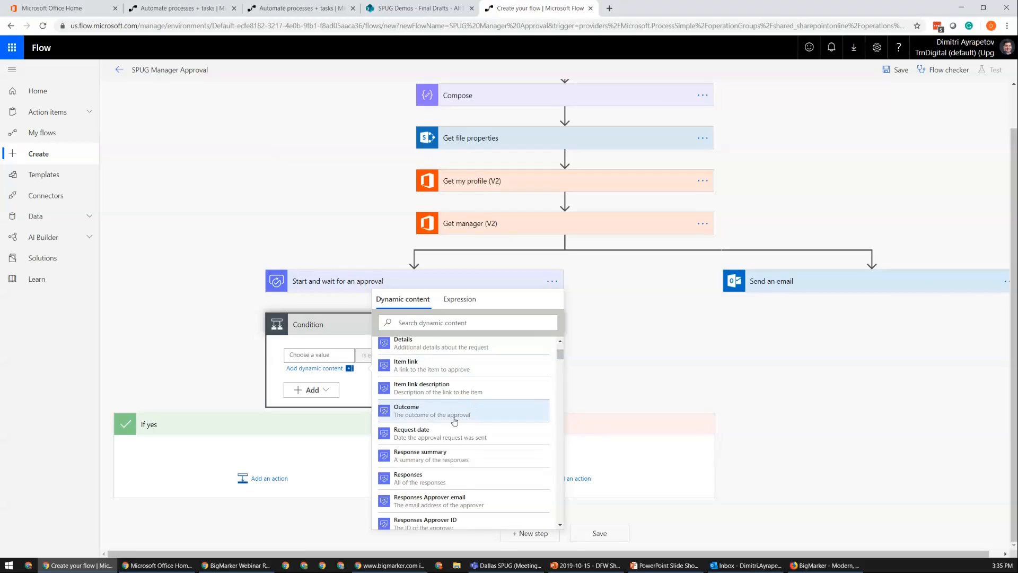
left_click(454, 419)
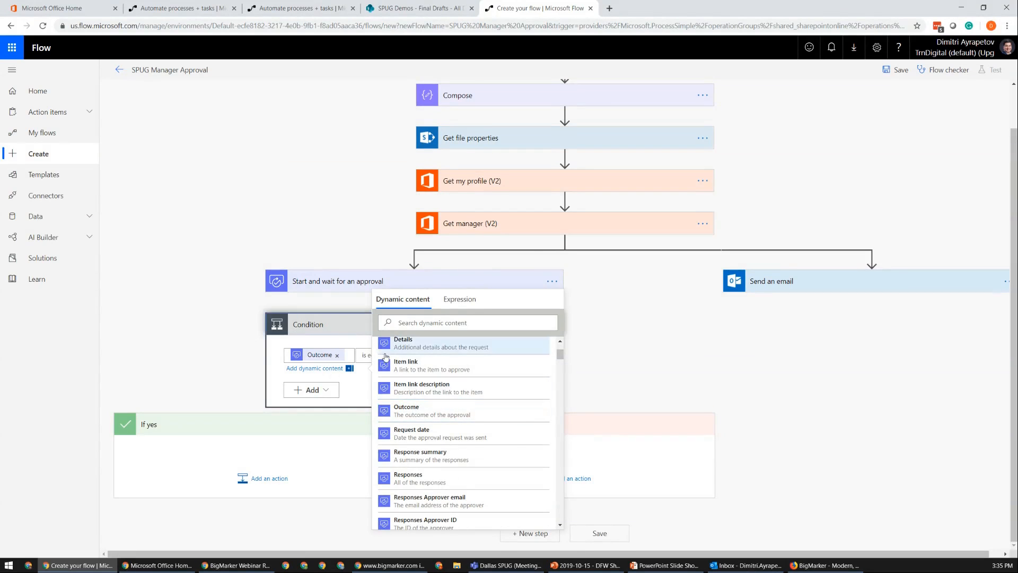
left_click(358, 327)
left_click(343, 376)
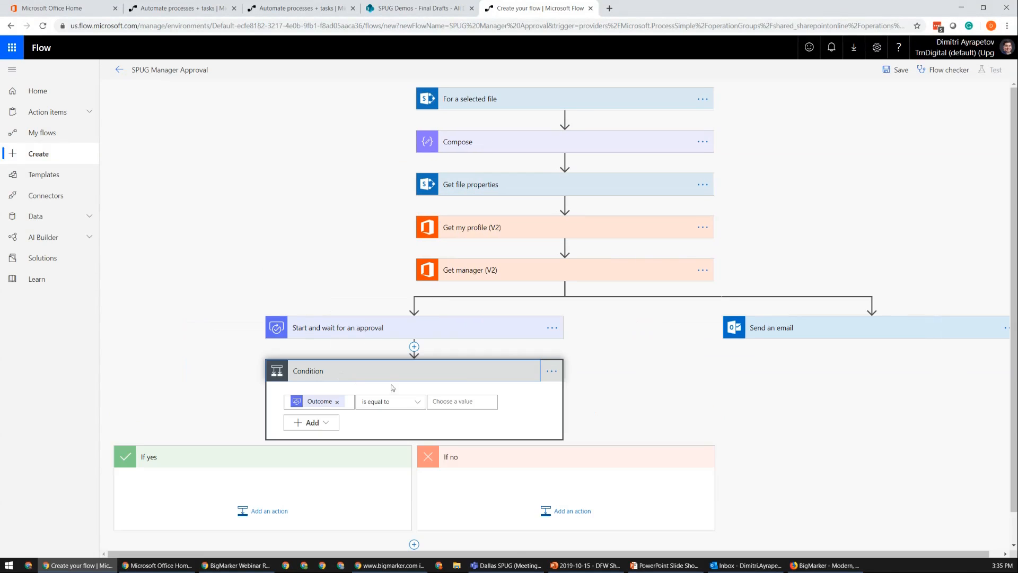
left_click(441, 401)
type("Approve")
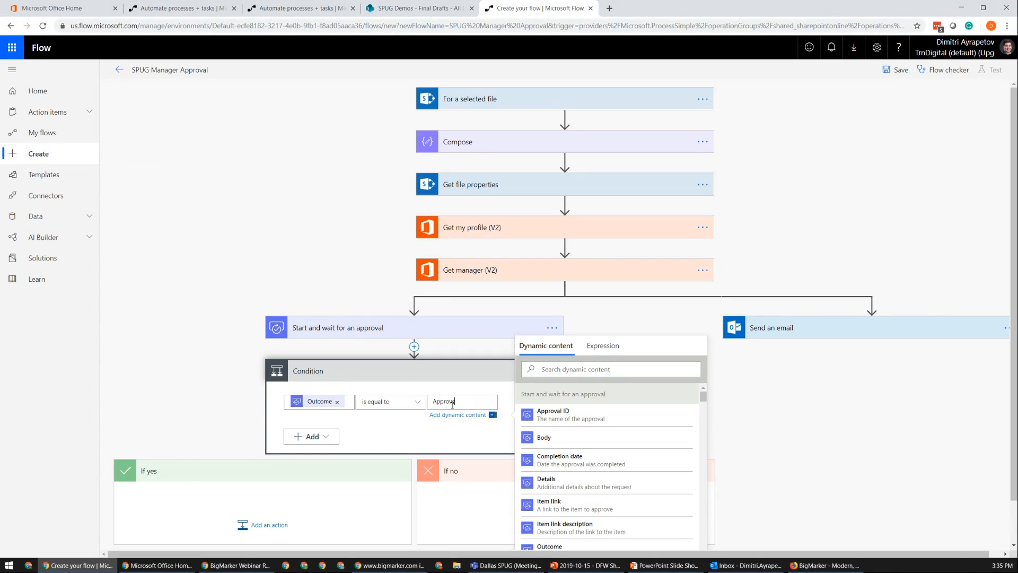
left_click(285, 529)
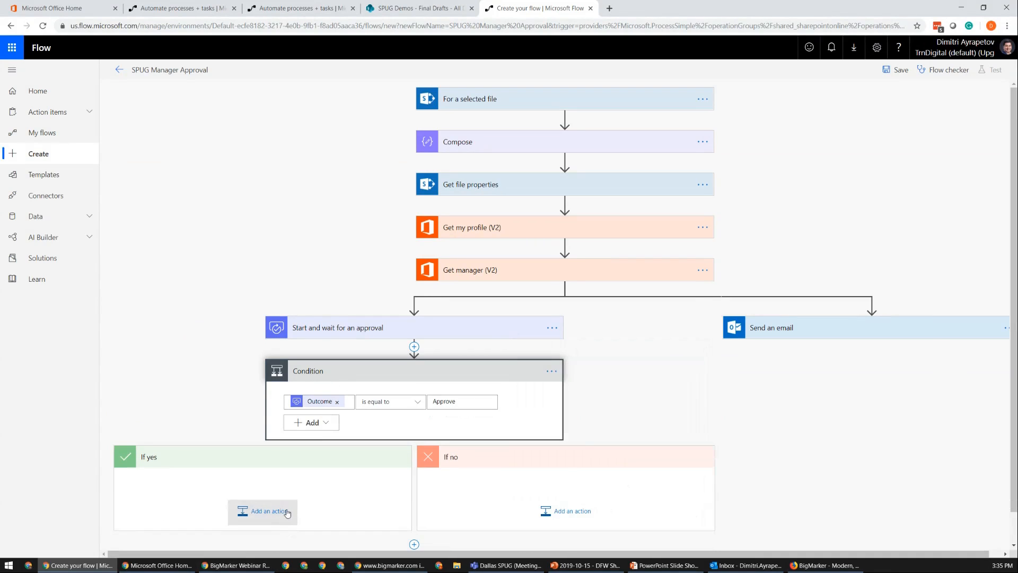
Step: Add the Office 365 Outlook action Send an email to the condition's If yes branch
left_click(282, 513)
scroll(327, 476, "down", 6)
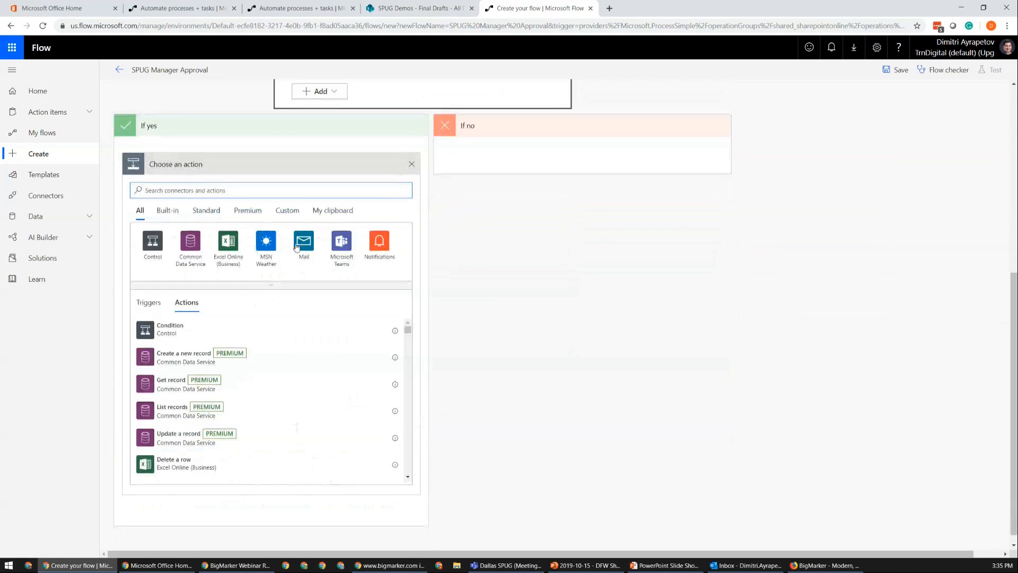
left_click(208, 212)
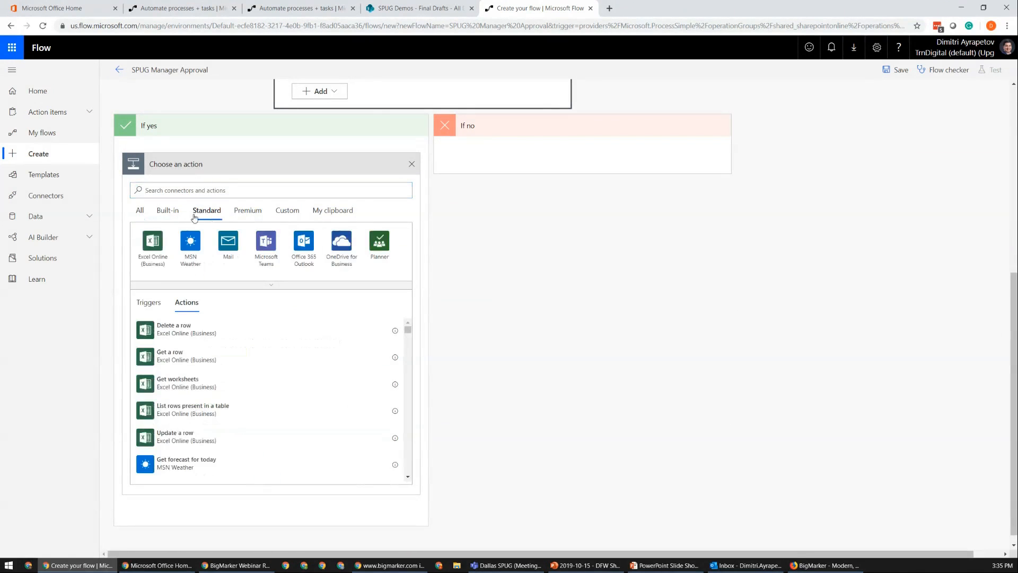
left_click(304, 243)
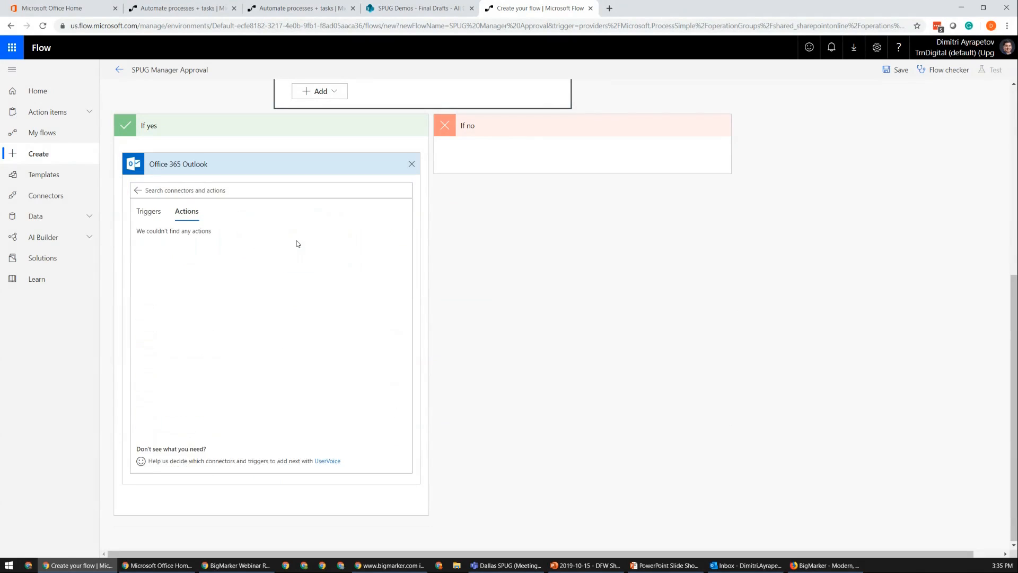
left_click(200, 292)
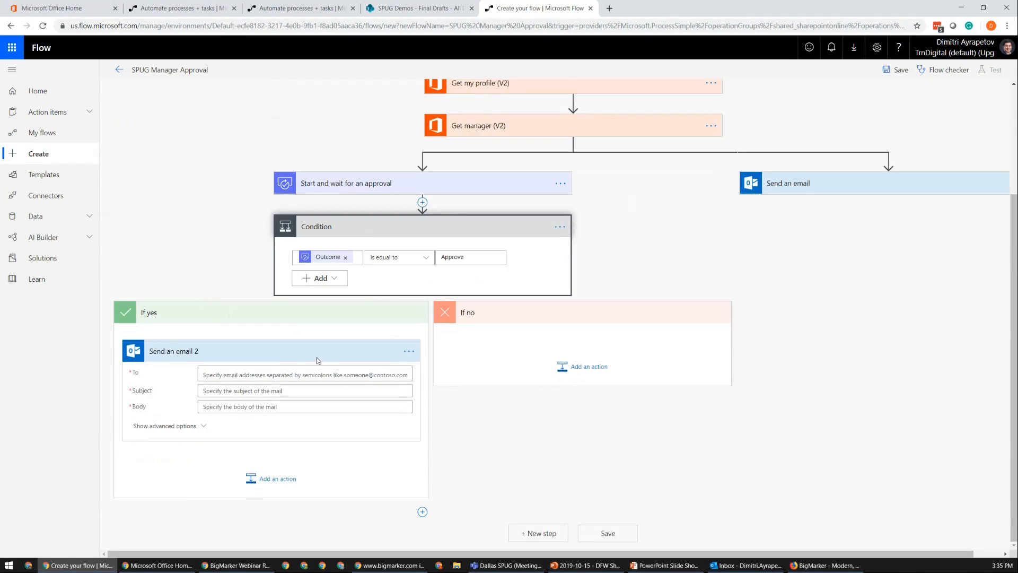
Step: Address the If yes email to Mail from Get my profile (V2) with the subject "Your submission was approved!"
left_click(282, 377)
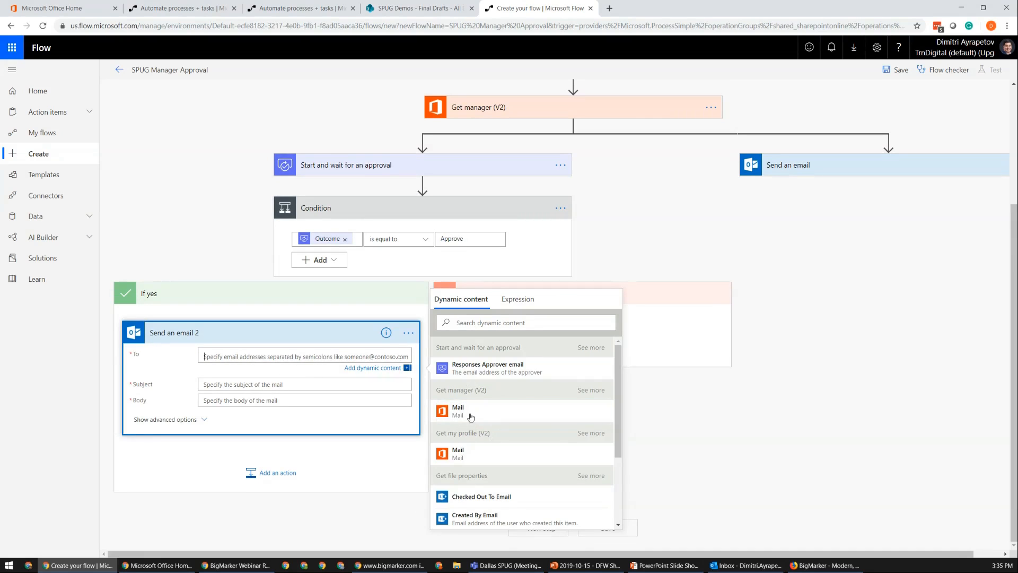
left_click(466, 453)
left_click(290, 382)
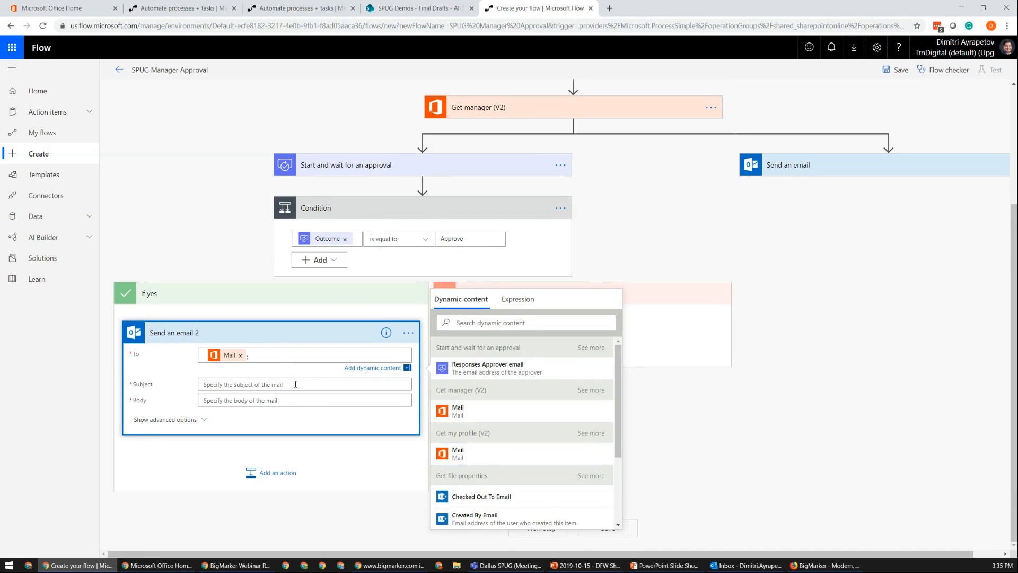
type("Your submission was approved!")
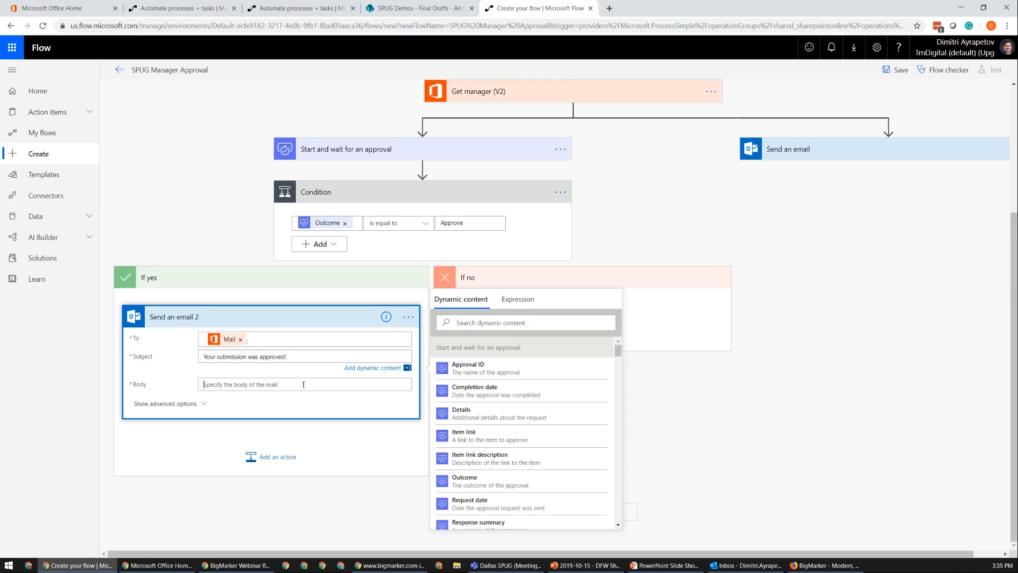
Step: Write the If yes email's body as "It was approved by:" followed by the approver's dynamic value from the approval Responses
type("It was approved by:")
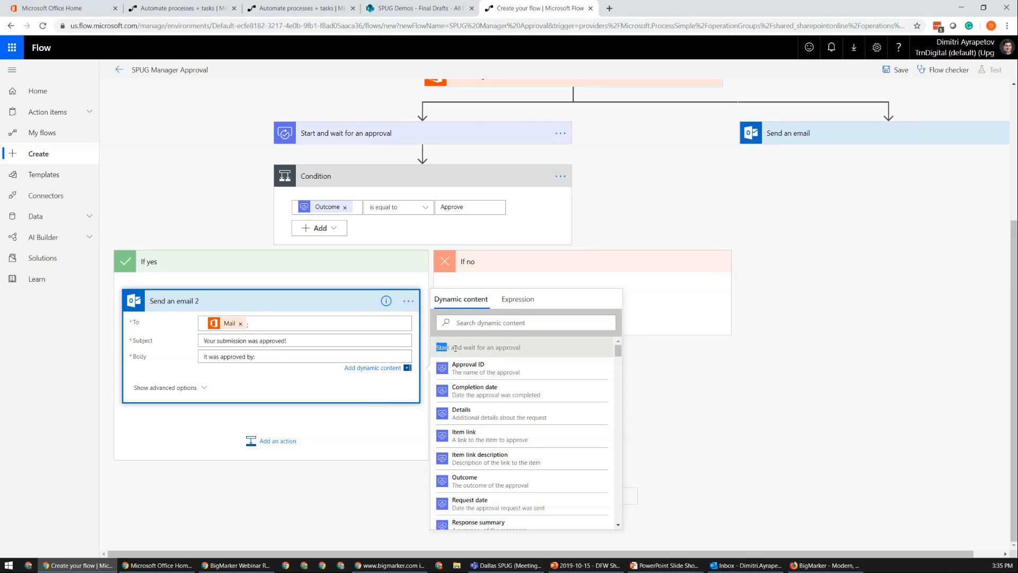
left_click_drag(437, 347, 530, 349)
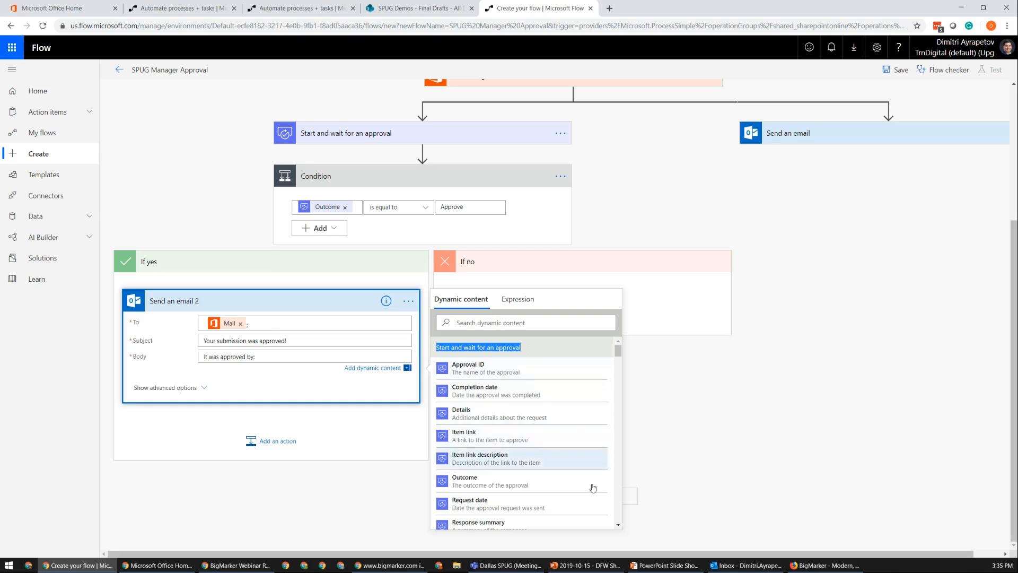
left_click(619, 525)
scroll(619, 525, "down", 3)
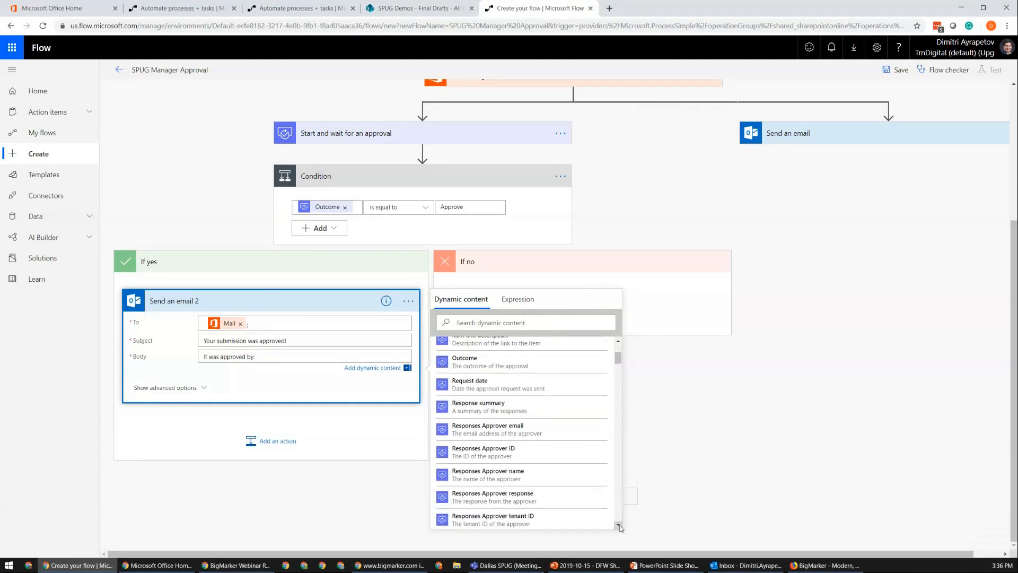
left_click(531, 443)
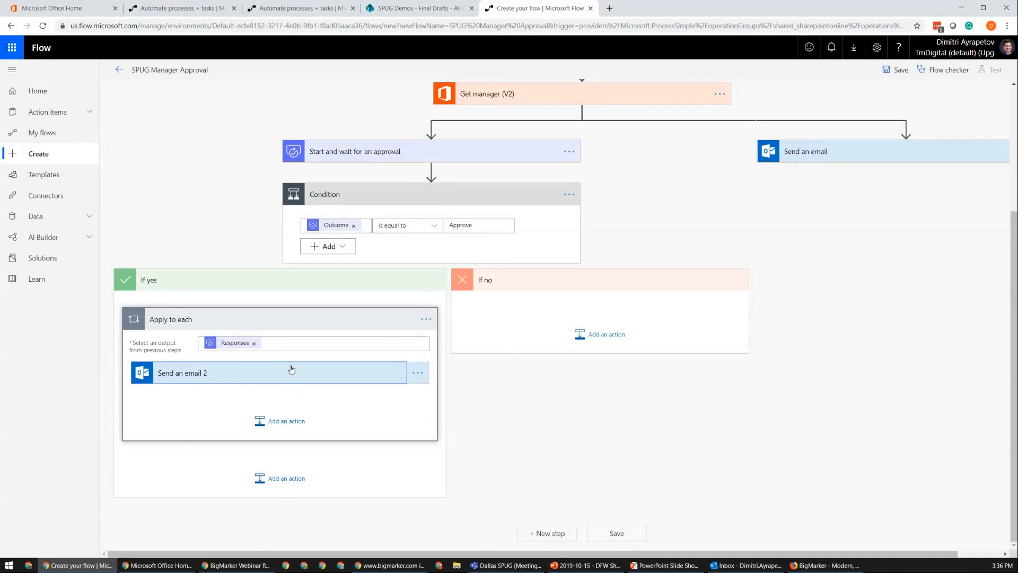
left_click(291, 371)
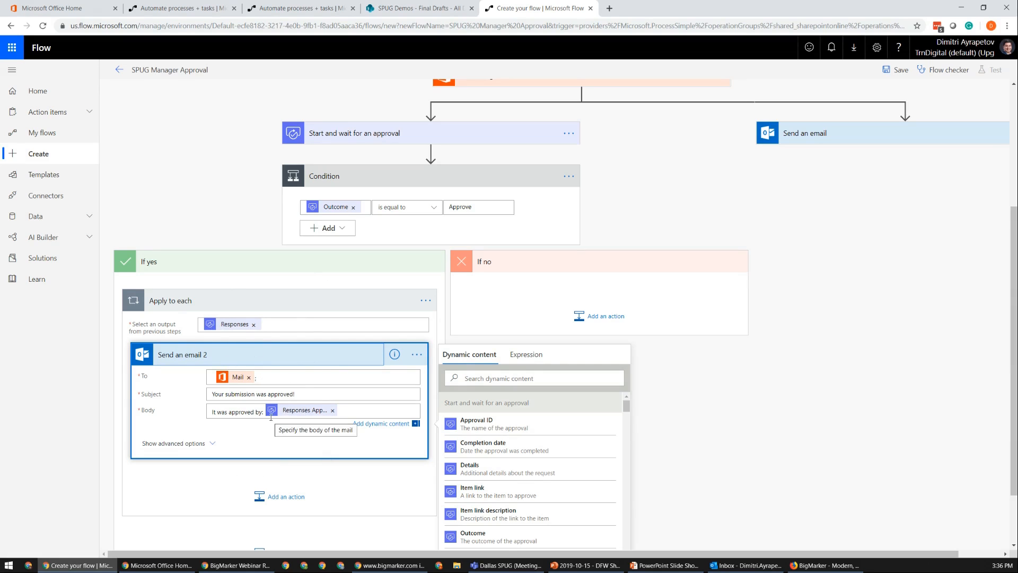
left_click(510, 302)
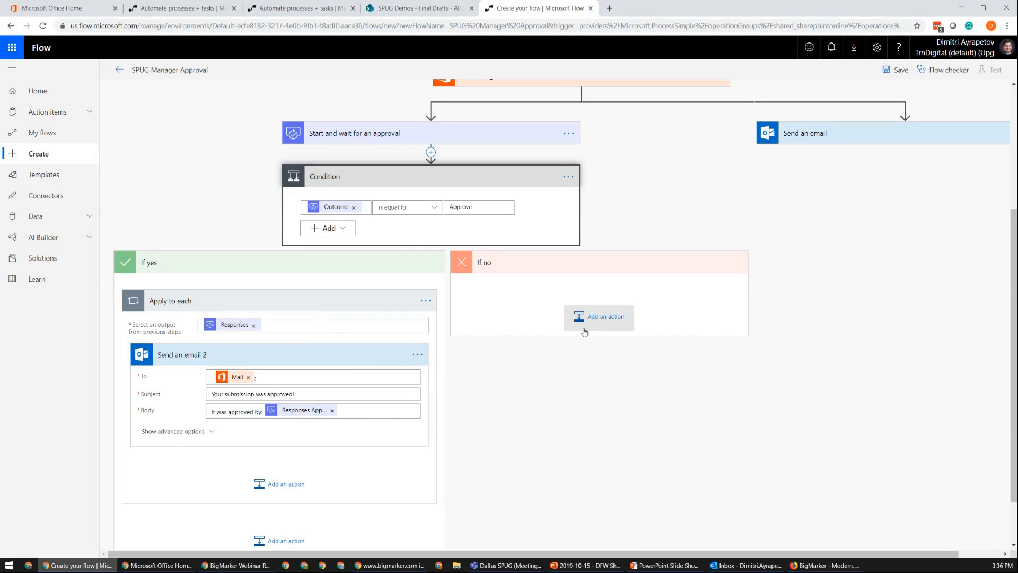
Step: Review the overall flow layout and the Condition's If yes and If no branches
scroll(644, 480, "up", 1)
scroll(637, 459, "up", 1)
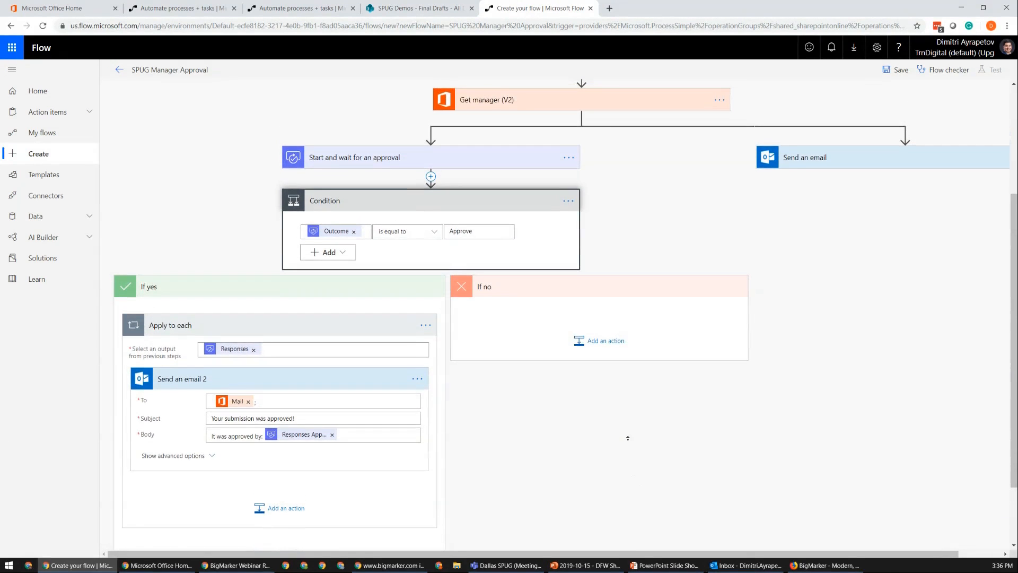
left_click(204, 300)
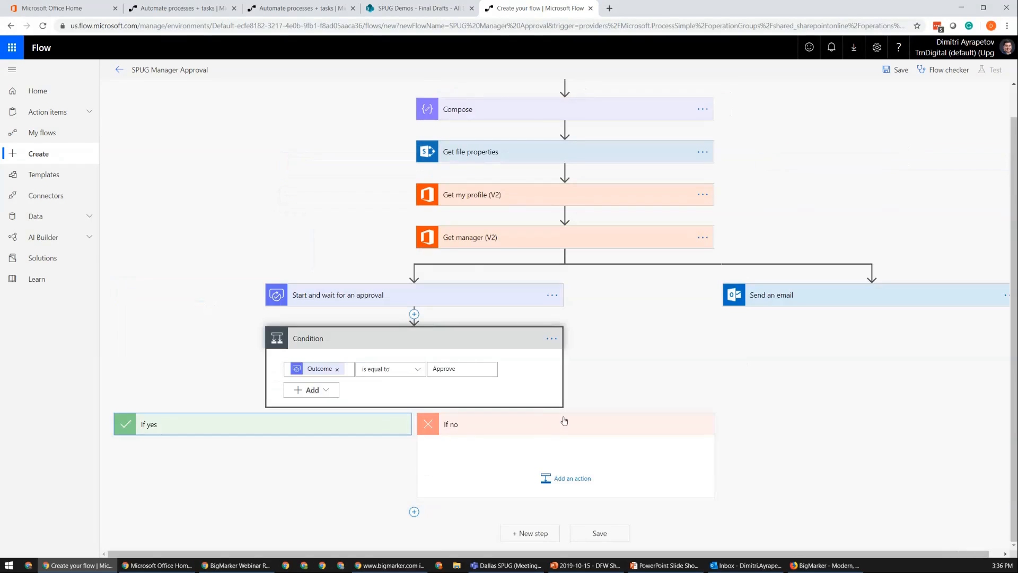
scroll(548, 419, "up", 1)
left_click(485, 370)
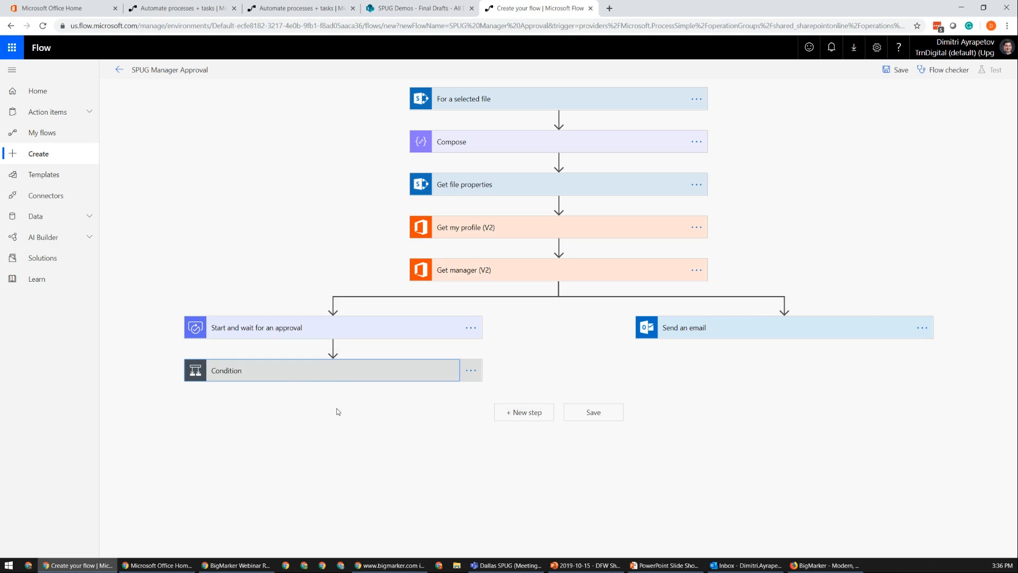
left_click(342, 376)
scroll(398, 398, "down", 3)
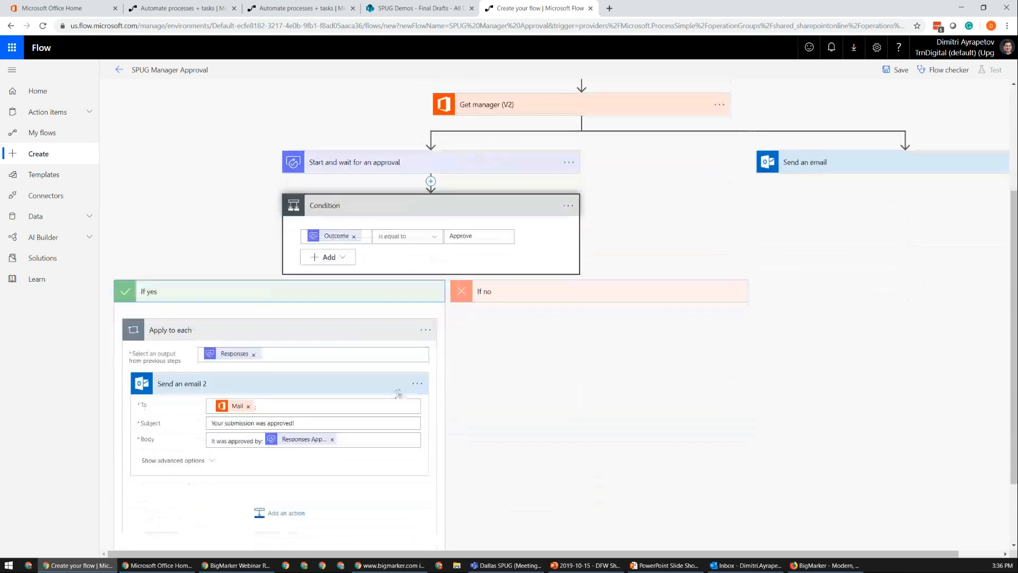
scroll(395, 381, "down", 2)
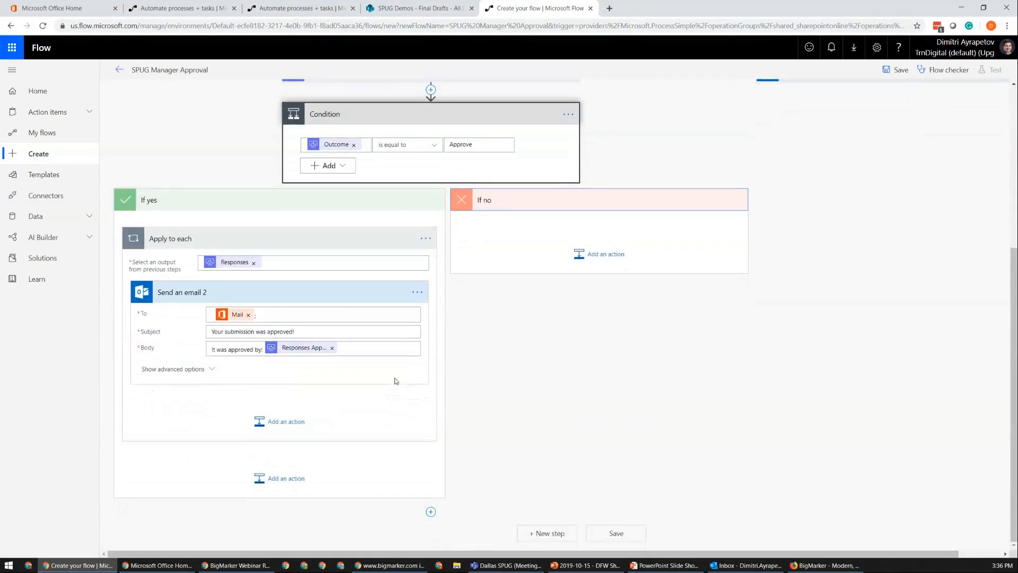
Step: Save the flow, check it for errors and warnings with Flow checker, and save it again
left_click(627, 532)
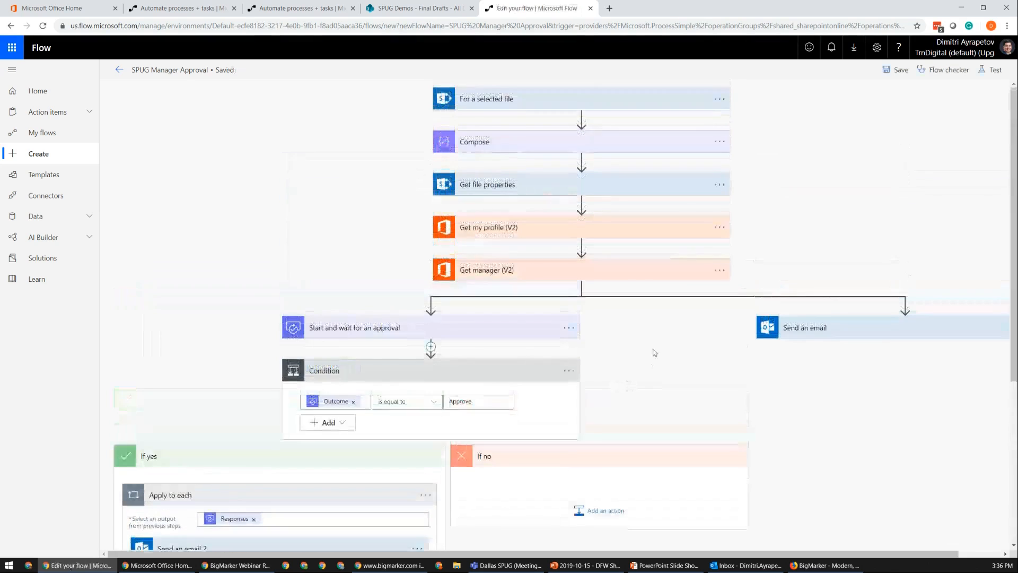
left_click(947, 70)
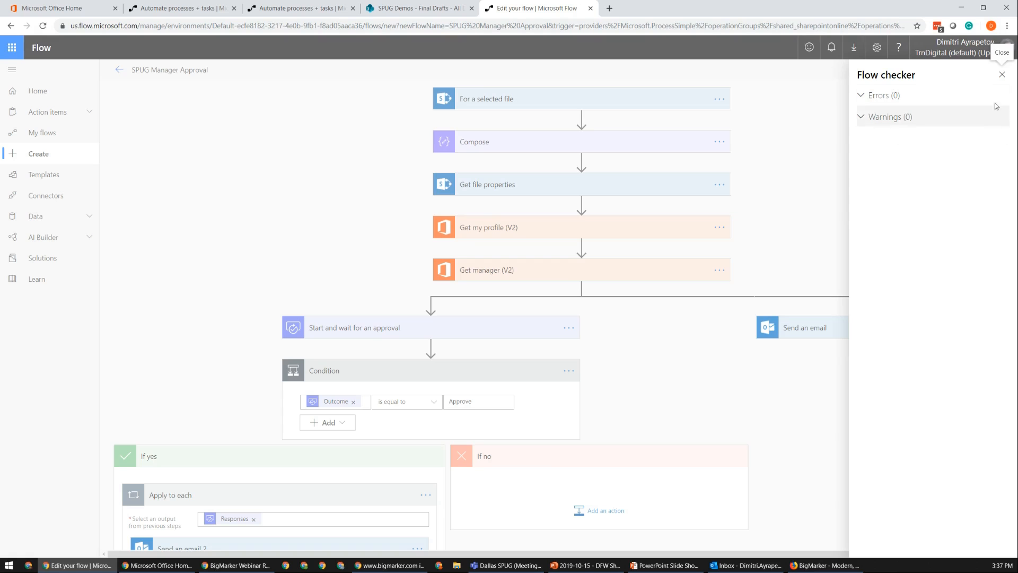
left_click(1002, 78)
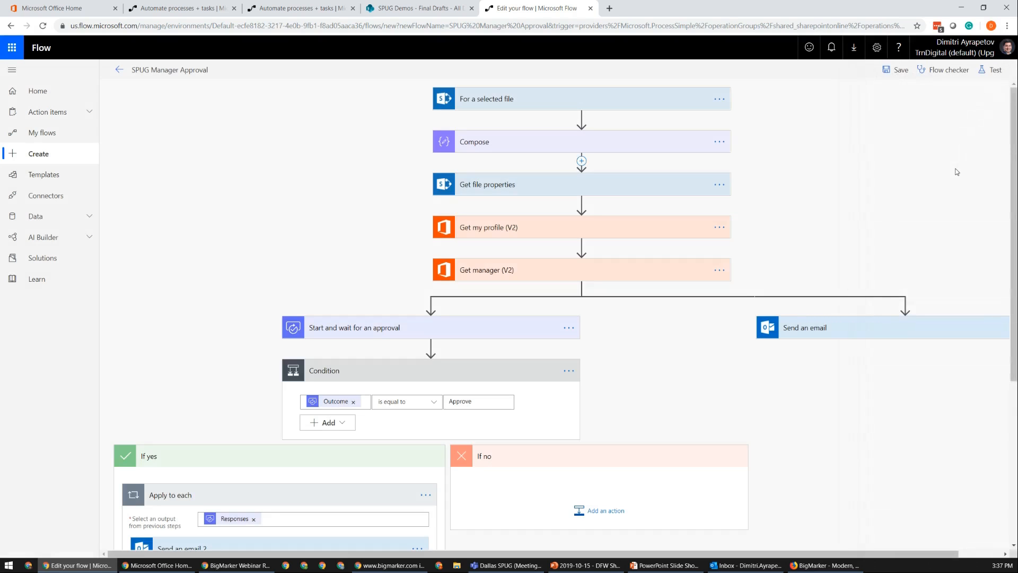
scroll(873, 186, "down", 5)
left_click(629, 534)
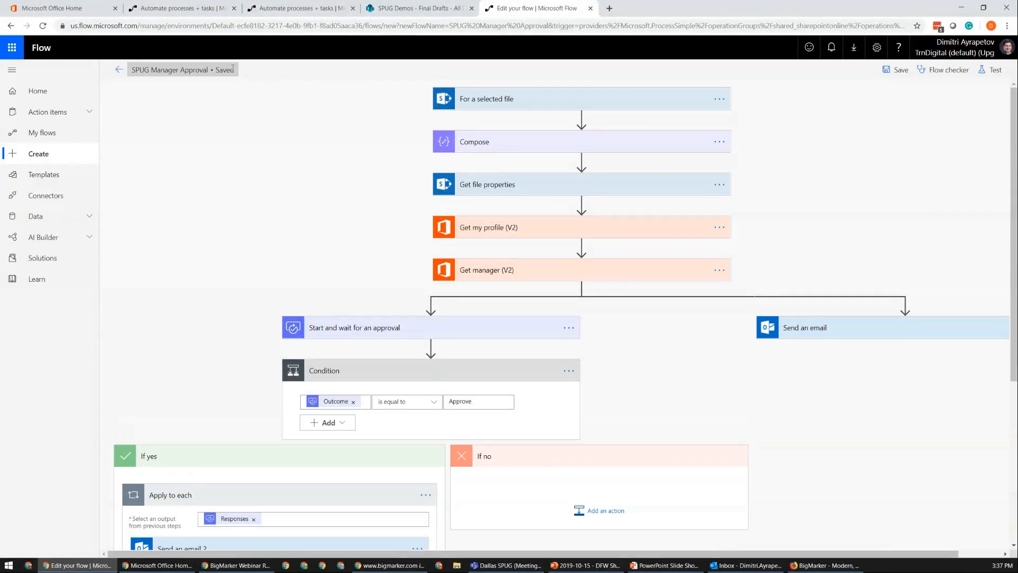
Step: Leave the flow editor and open the details page of SPUG Manager Approval from My flows
left_click(117, 71)
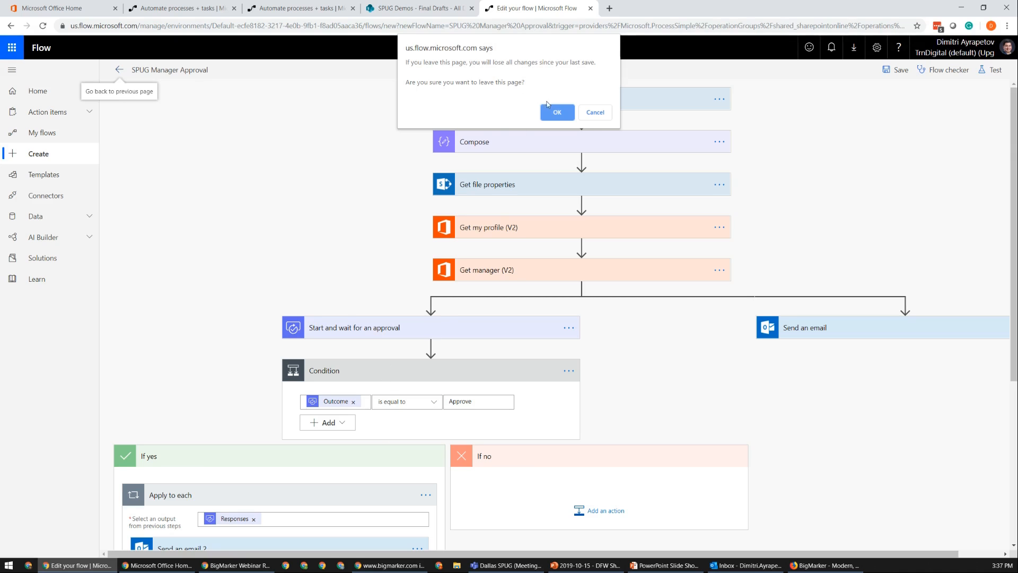
left_click(563, 116)
left_click(560, 114)
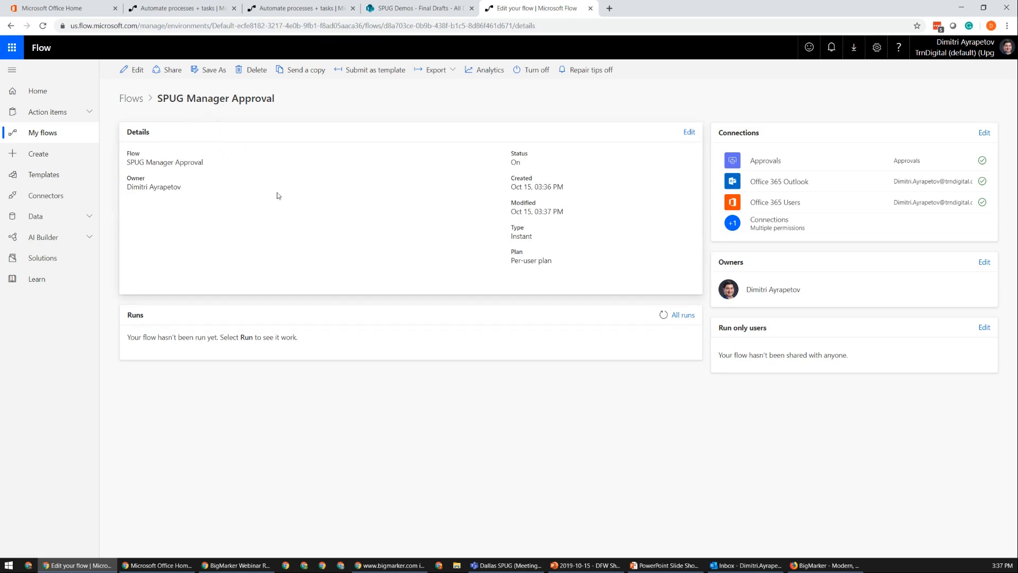
left_click(57, 93)
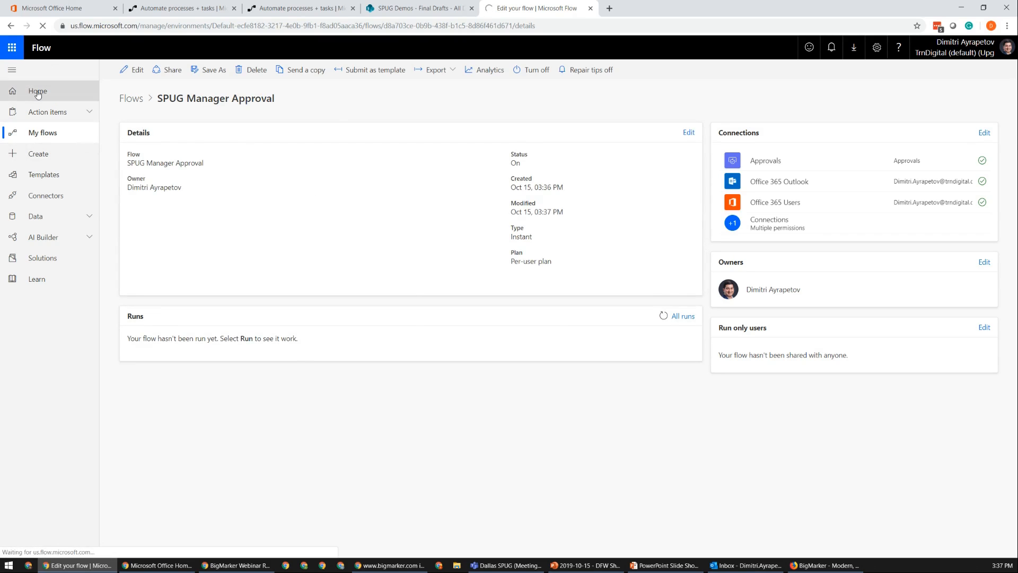
left_click(47, 134)
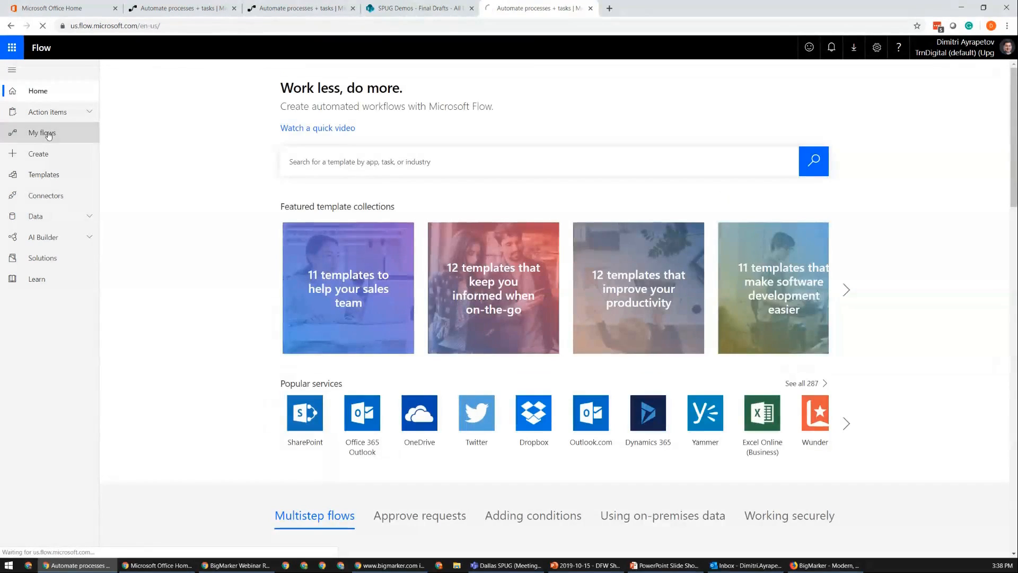
left_click(206, 183)
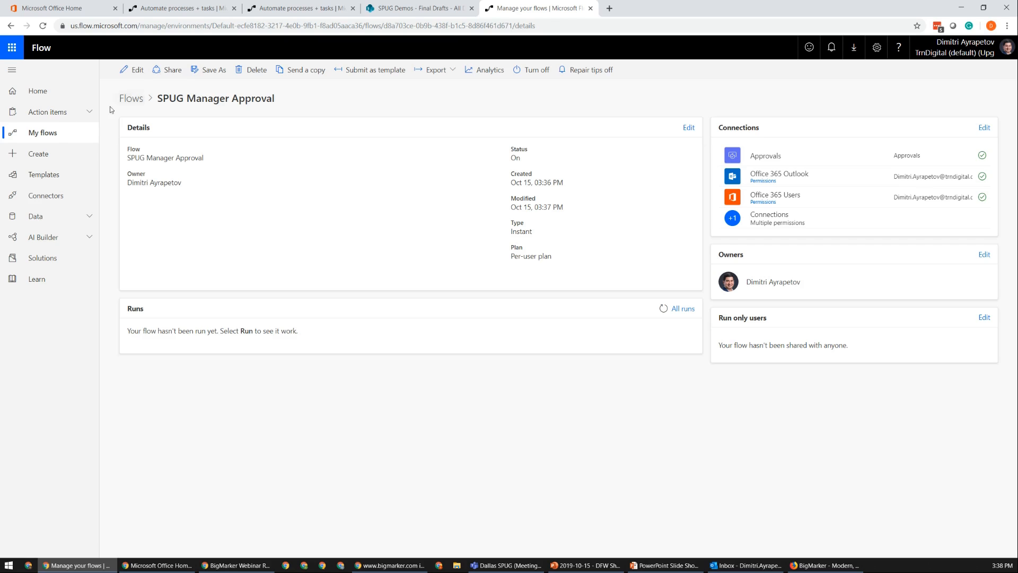
Step: Look at the Team flows list, return to My flows and reopen SPUG Manager Approval
left_click(53, 131)
left_click(168, 132)
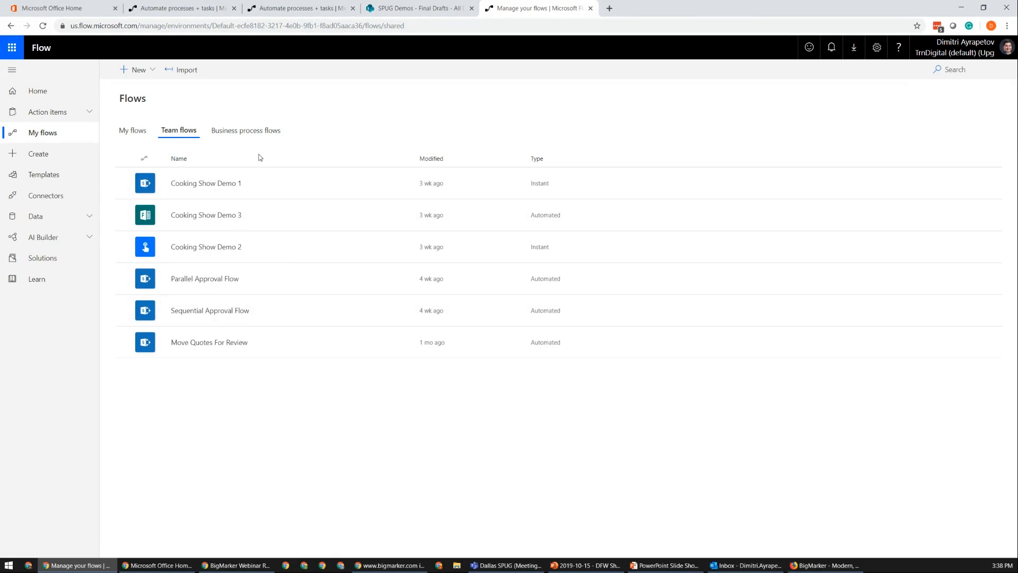
left_click(122, 130)
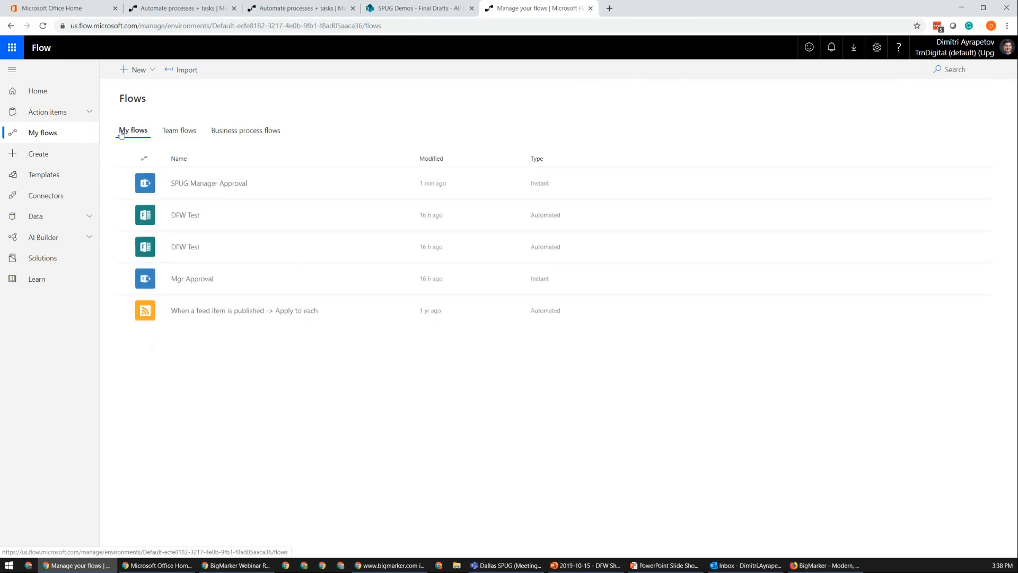
left_click(204, 183)
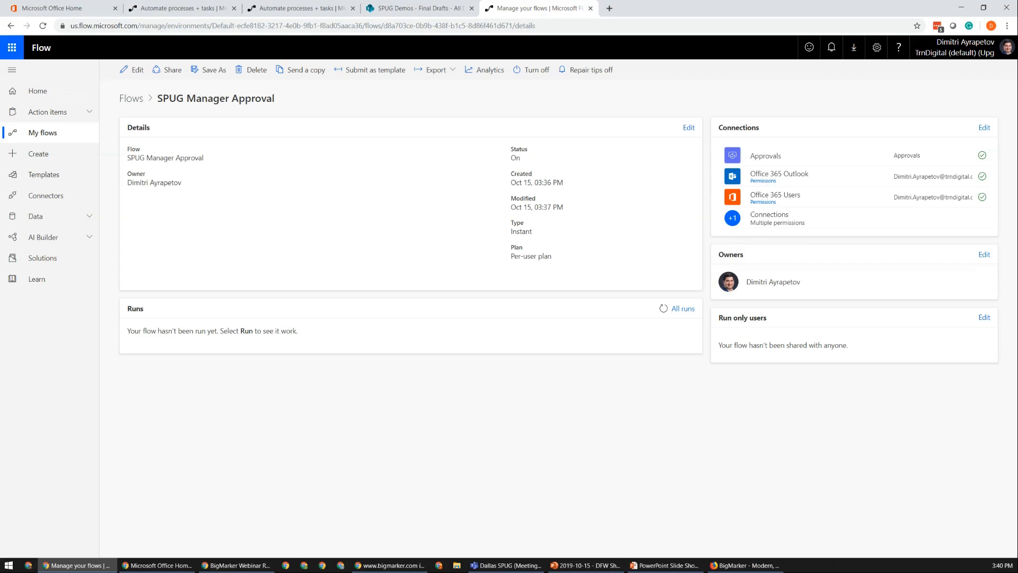
Step: Switch to the Final Drafts library in SharePoint and try to drop a file into it
left_click(414, 7)
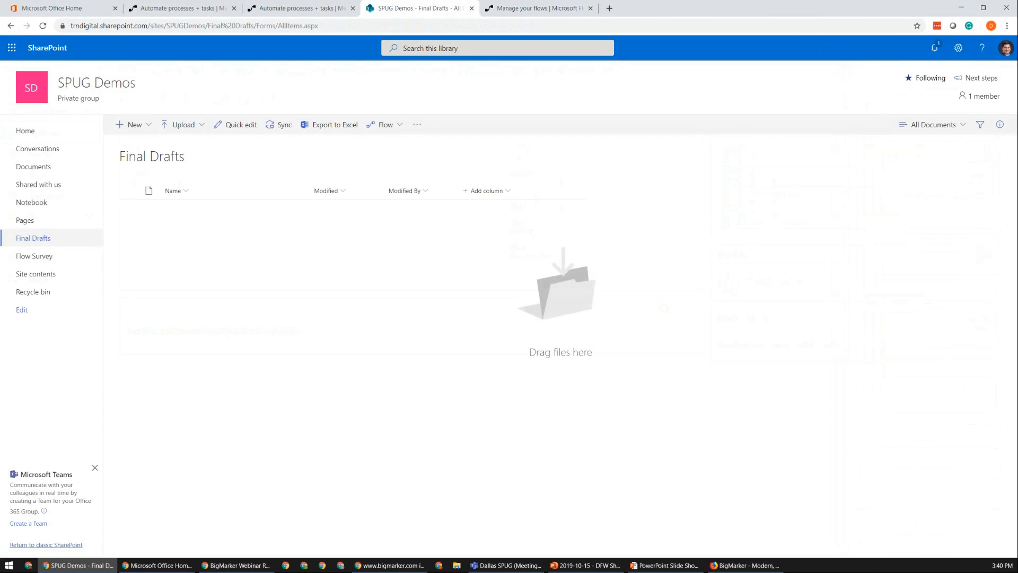
left_click_drag(0, 281, 273, 264)
left_click_drag(0, 281, 361, 243)
key("F5")
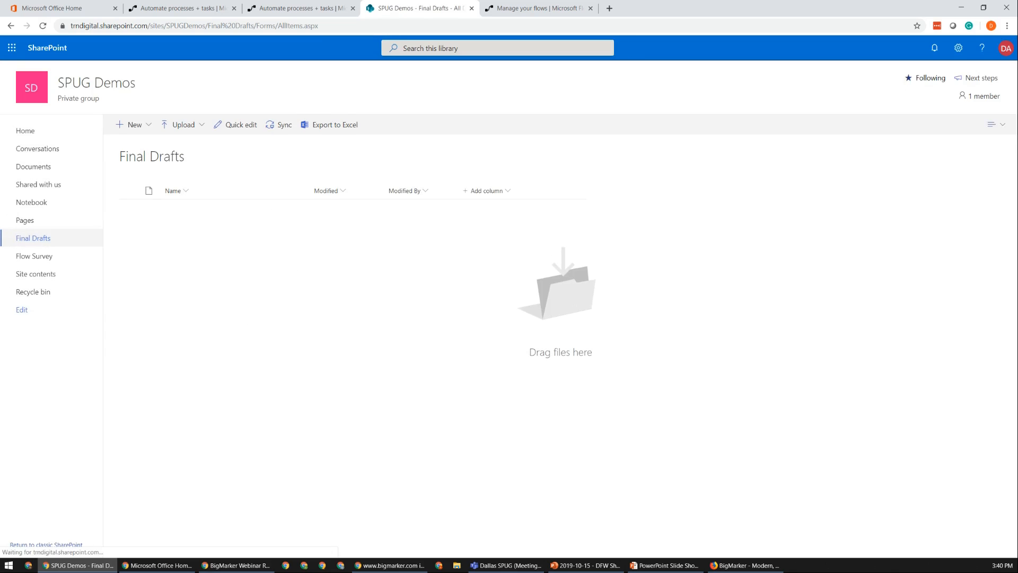
left_click_drag(342, 306, 586, 306)
Step: Try to upload a file to Final Drafts with the Upload Files command, reloading the library between attempts
left_click(184, 125)
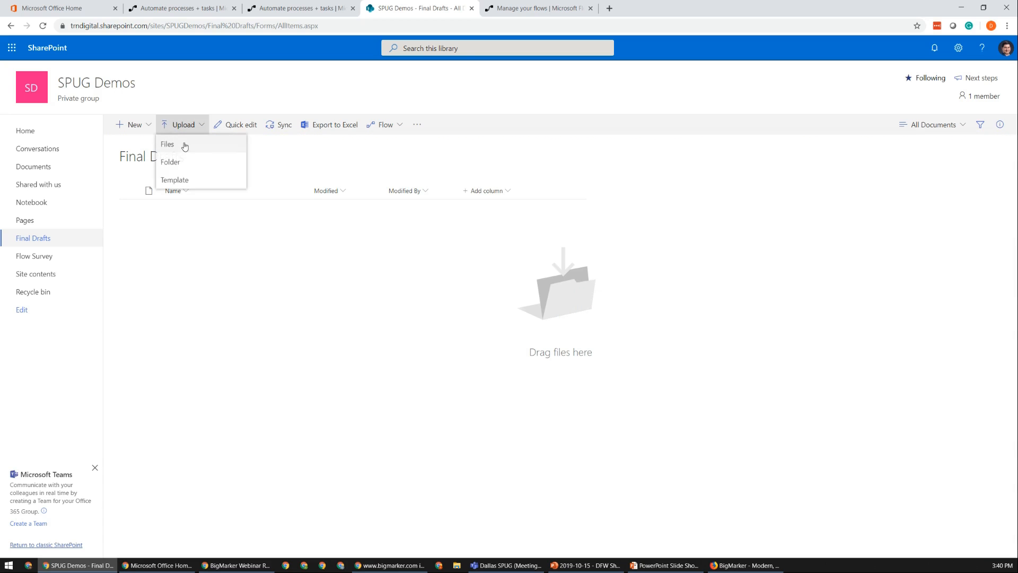
left_click(185, 141)
left_click_drag(343, 3, 0, 40)
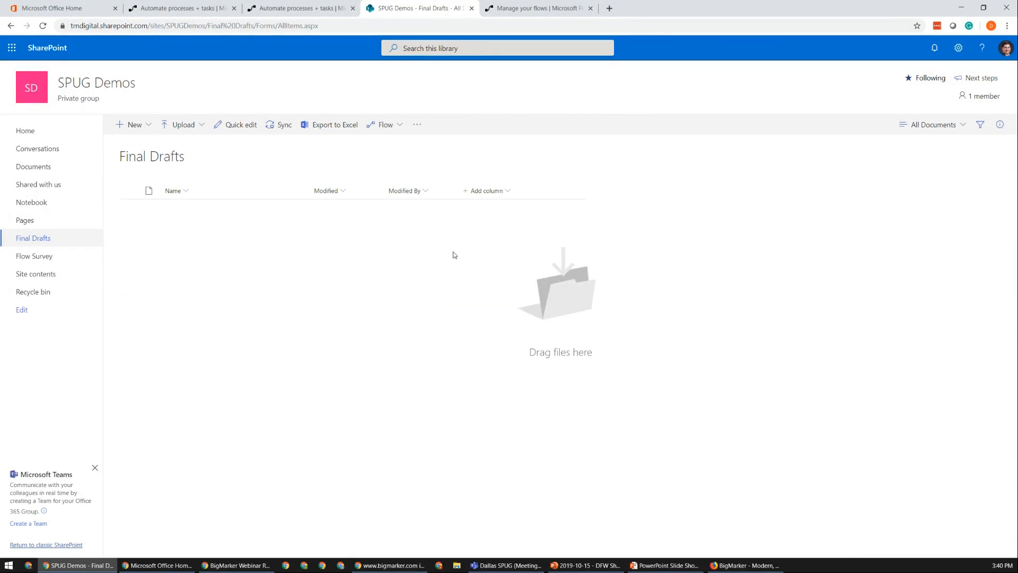
key("F5")
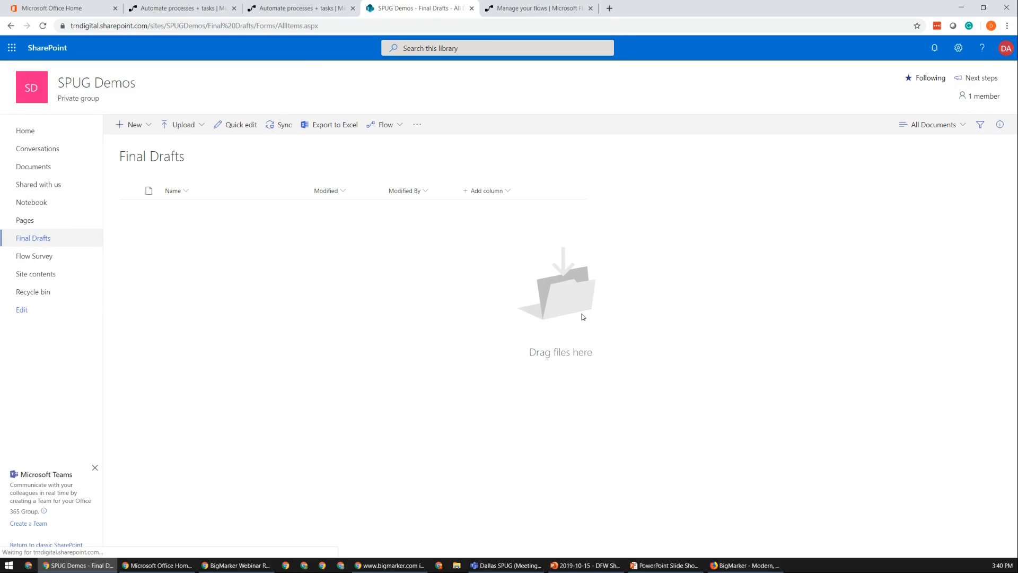
left_click(180, 125)
left_click(193, 141)
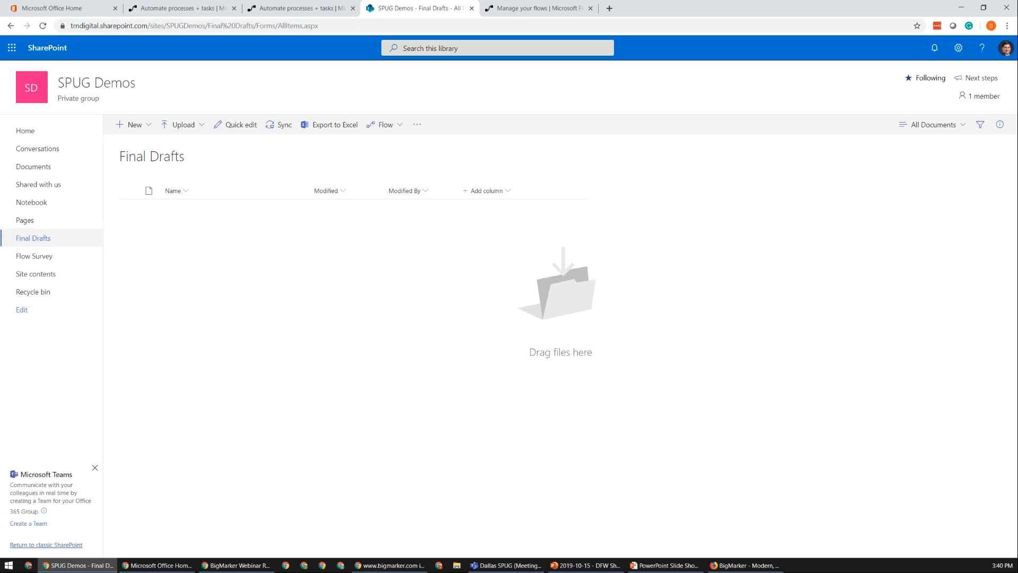
left_click_drag(205, 272, 251, 269)
key("F5")
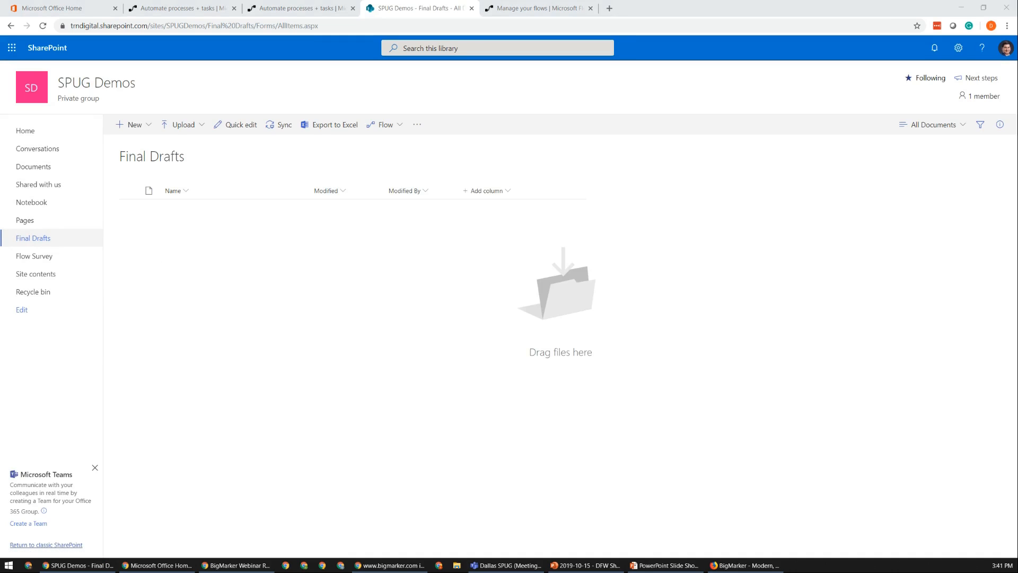
left_click_drag(0, 340, 266, 316)
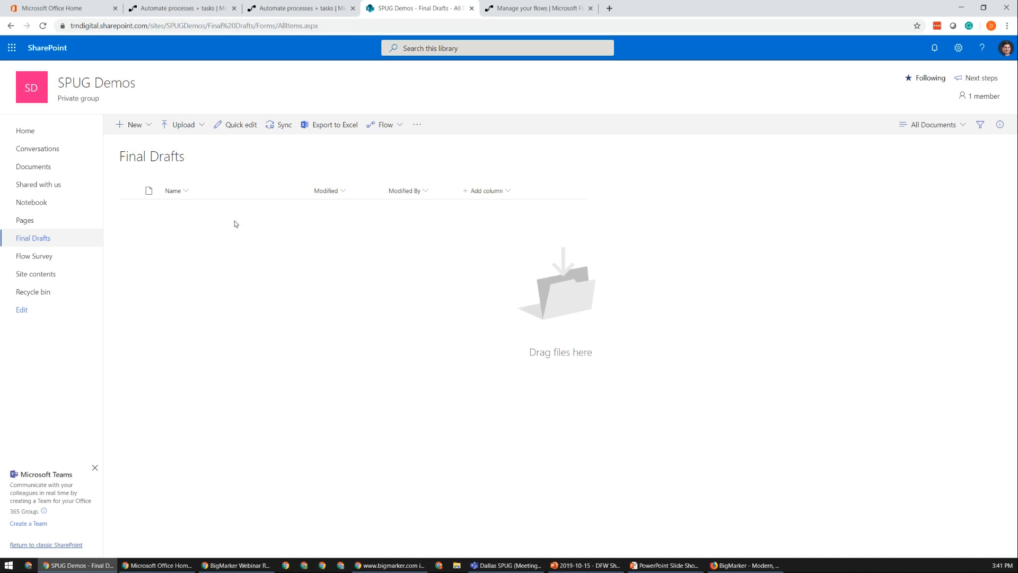
left_click(169, 130)
left_click(197, 151)
left_click(33, 130)
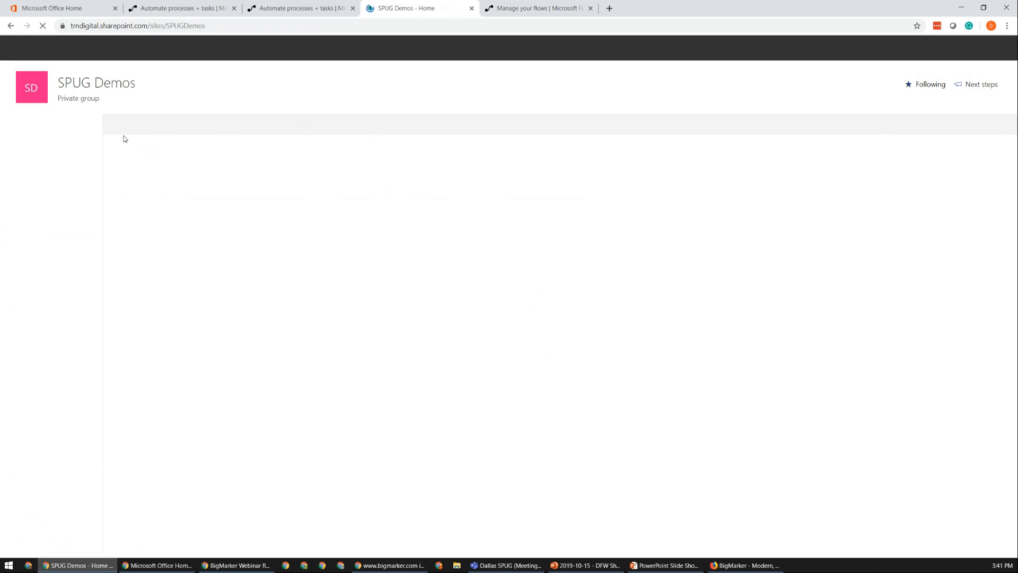
left_click(472, 8)
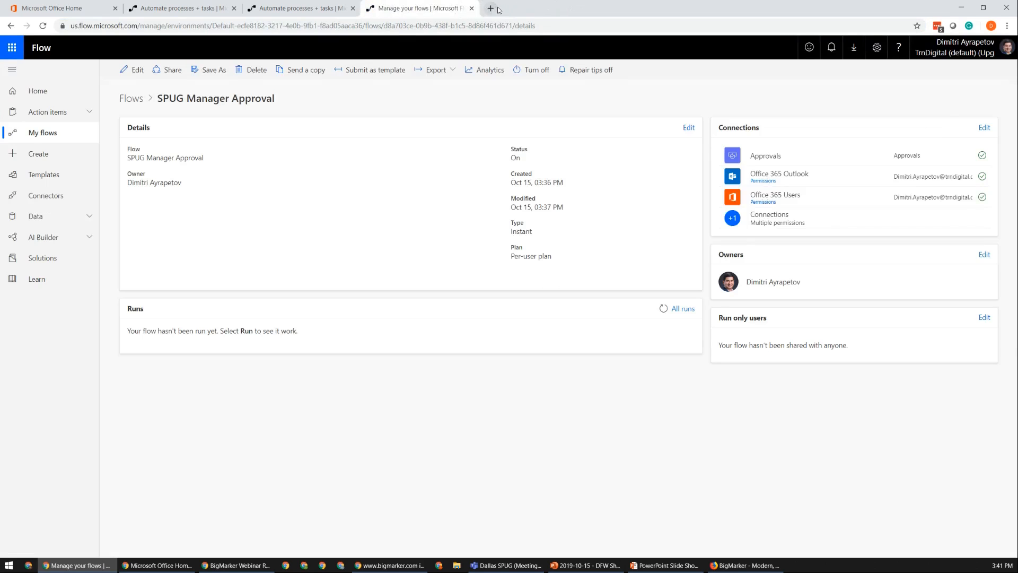
left_click(491, 8)
type("https://trndigital.sharepoint.com/sites/SPUGDemos")
key("Return")
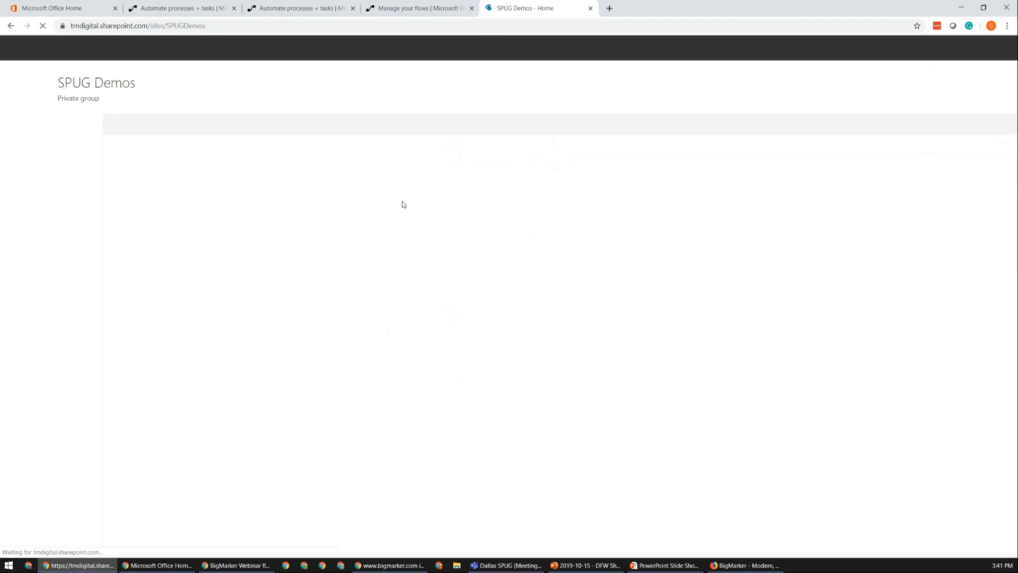
left_click(48, 216)
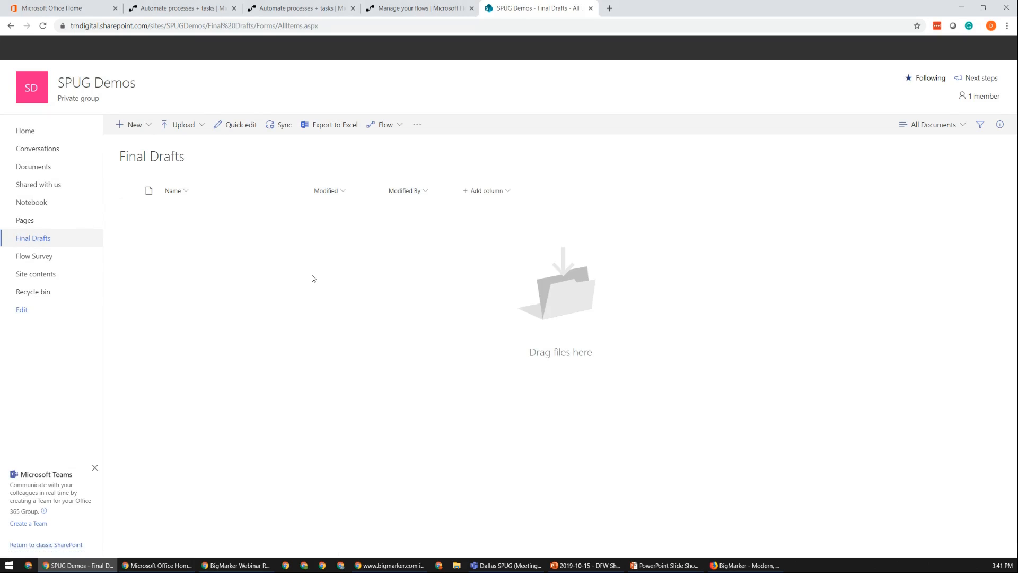
Step: Check the browser console, reload the Final Drafts library and try the Upload Files command again
key("F12")
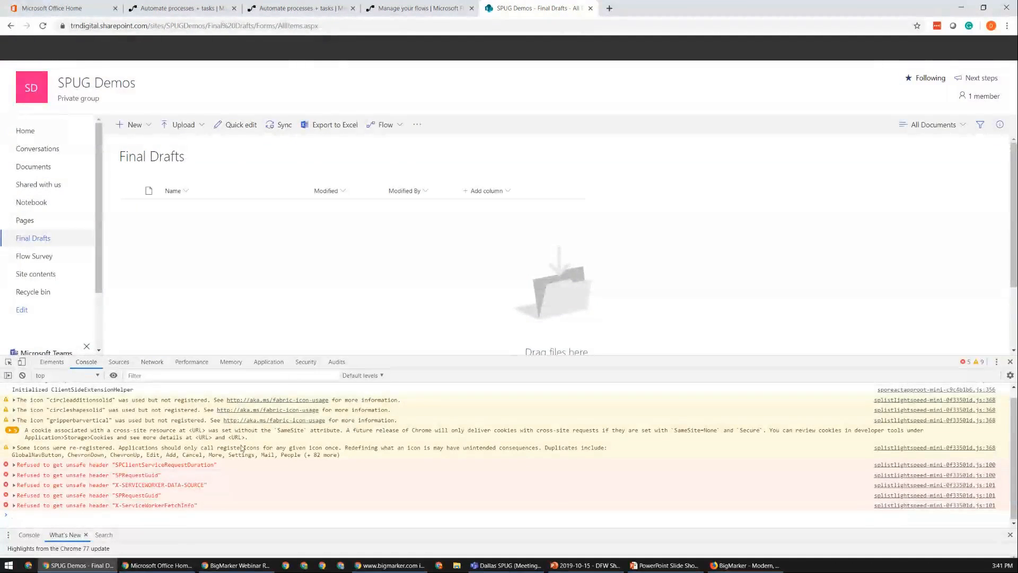
key("F12")
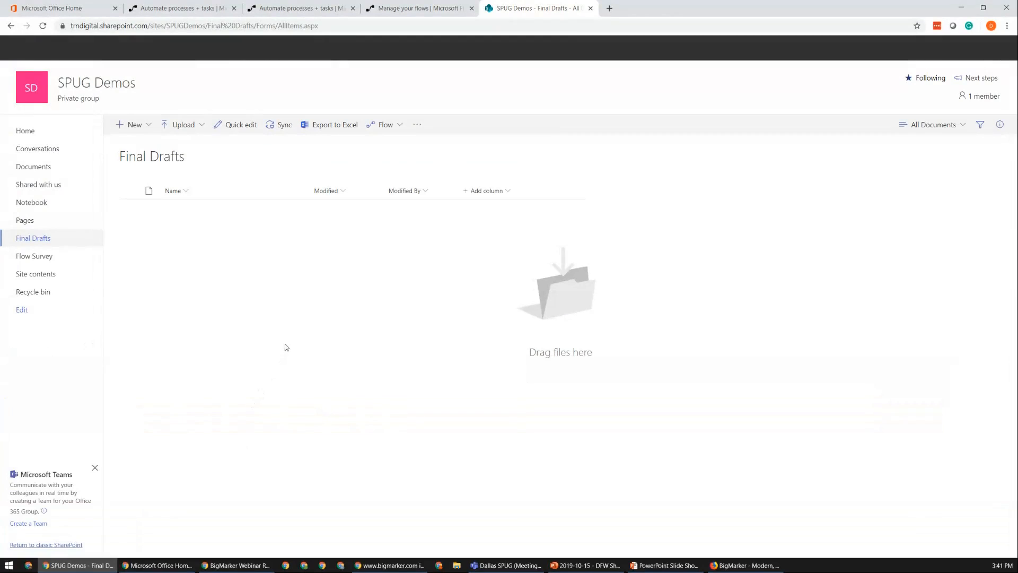
key("F5")
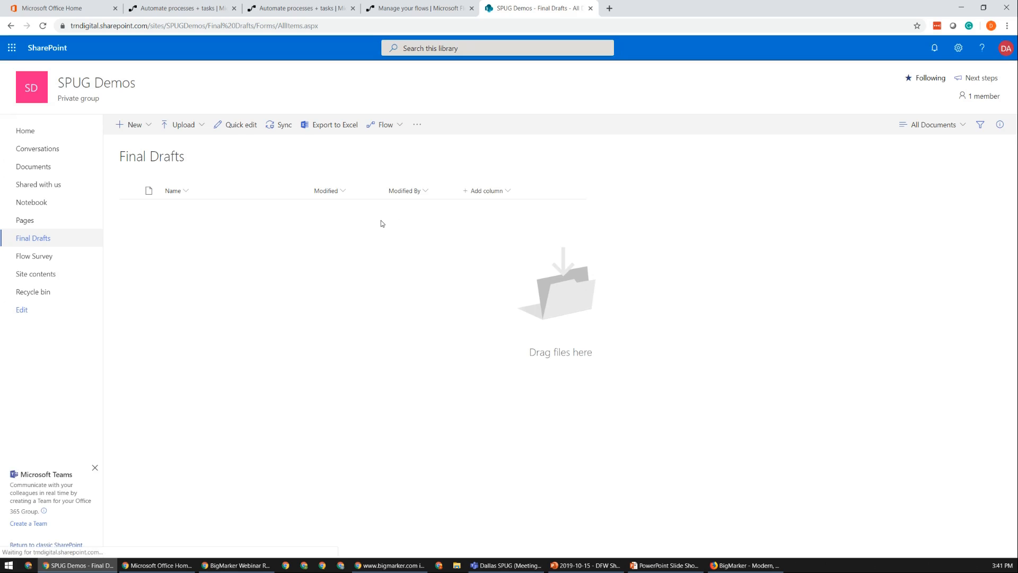
left_click(182, 124)
left_click(186, 143)
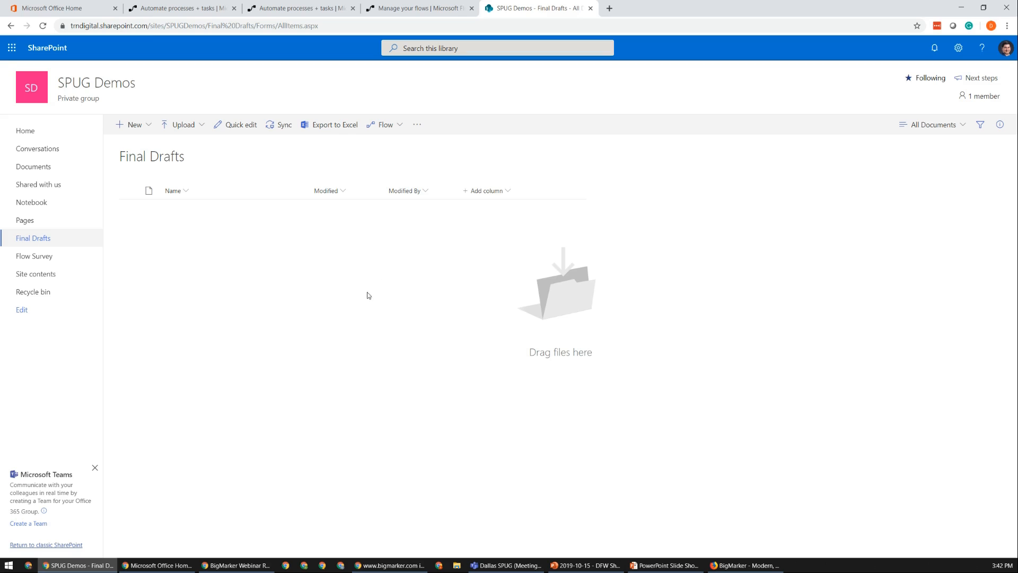
Step: Upload Buffalo Wings.xlsx to Final Drafts through the classic SharePoint experience and return to the modern library
left_click(71, 545)
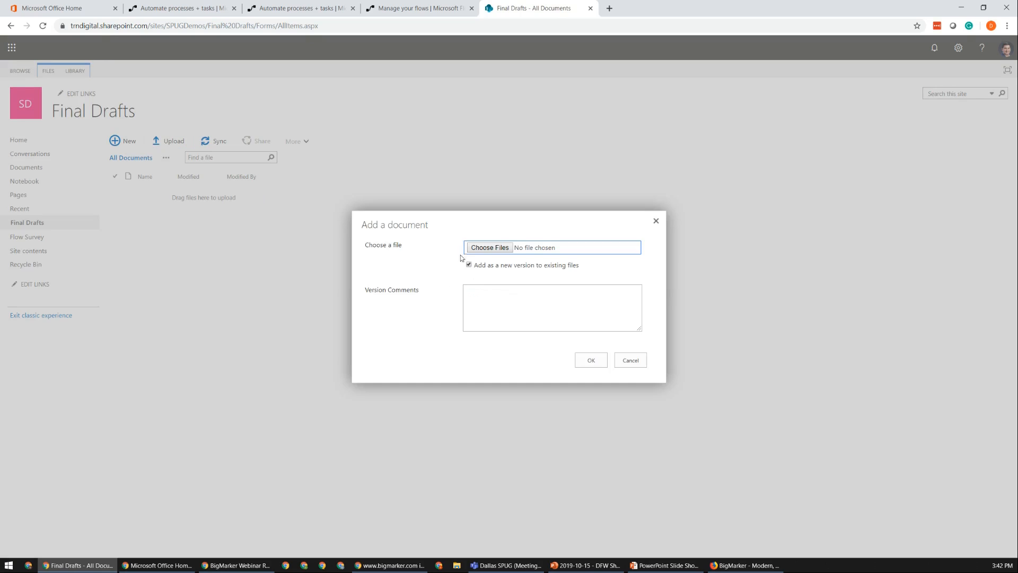
left_click(496, 252)
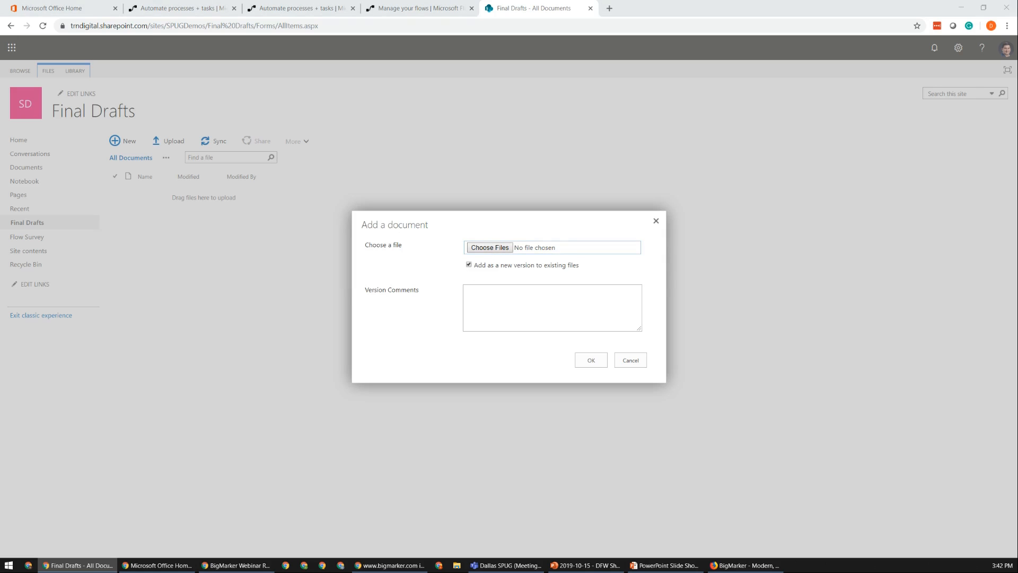
left_click(587, 363)
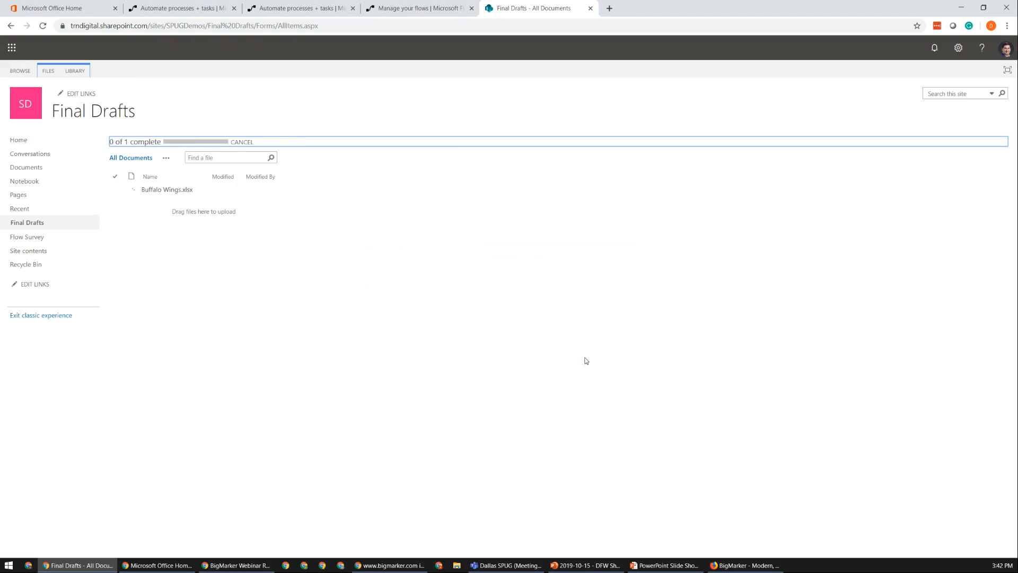
left_click(54, 317)
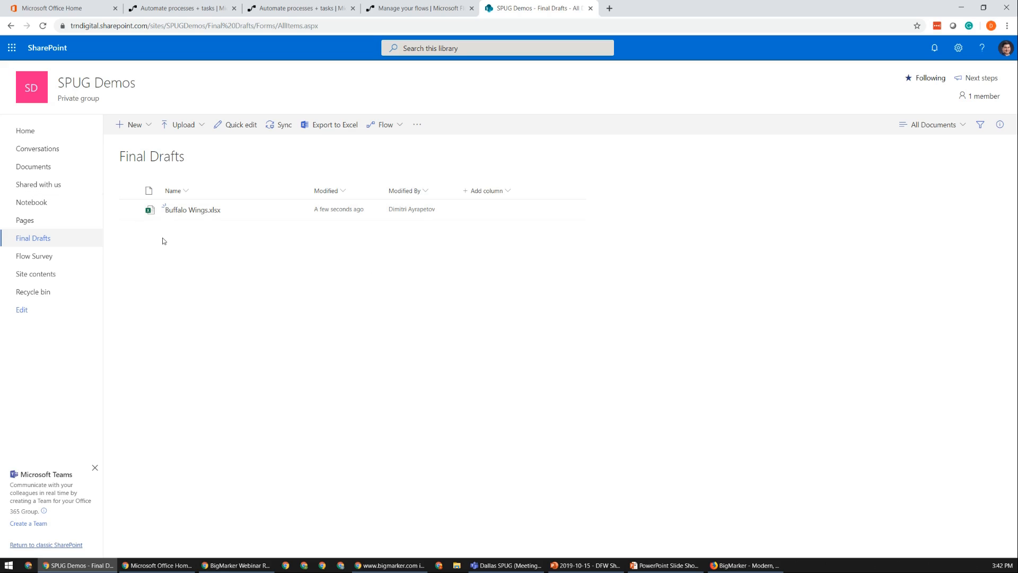
Step: Start the SPUG Manager Approval flow on Buffalo Wings.xlsx and continue past its connections check
left_click(130, 210)
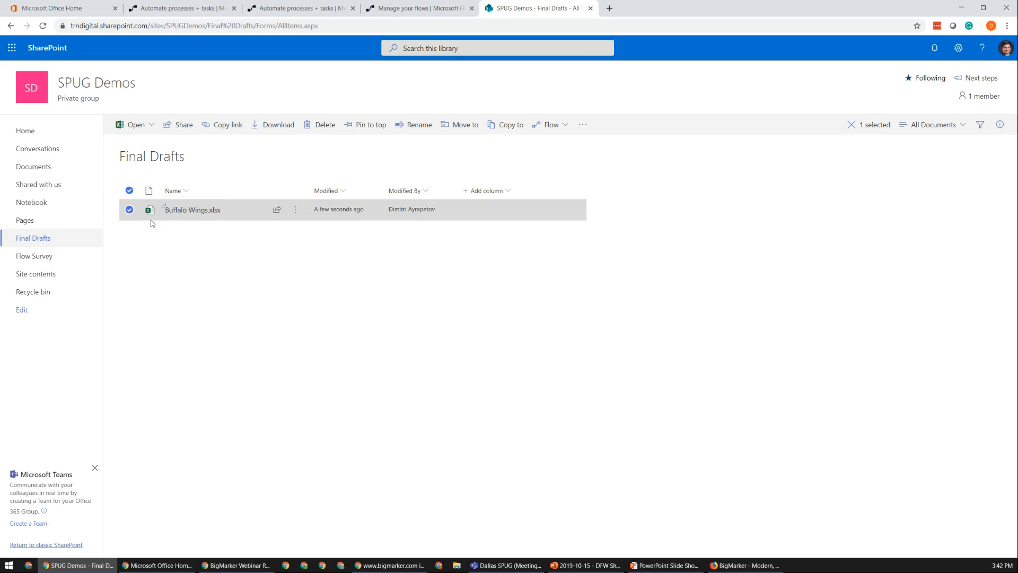
left_click(552, 124)
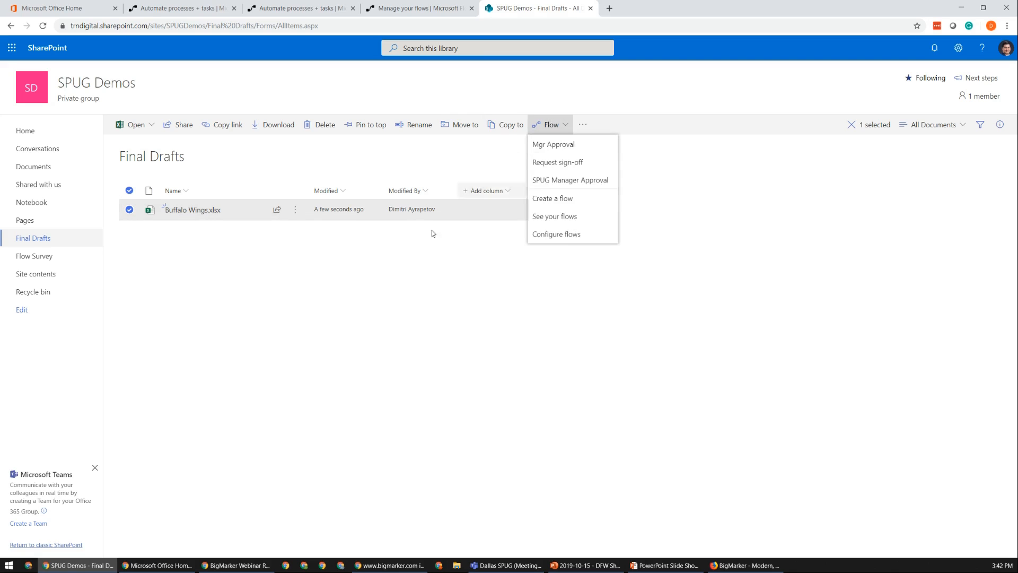
left_click(295, 210)
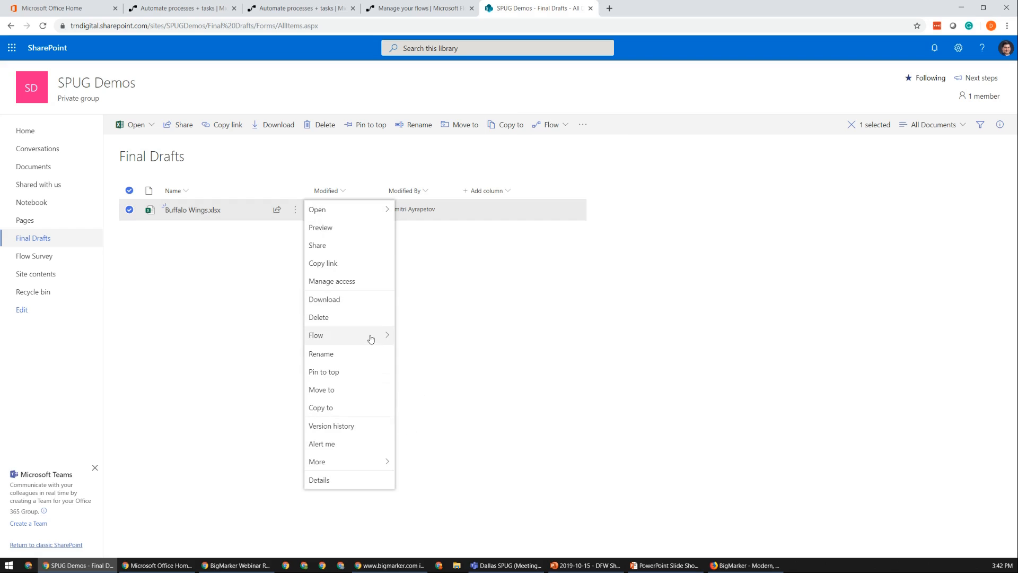
mouse_move(370, 336)
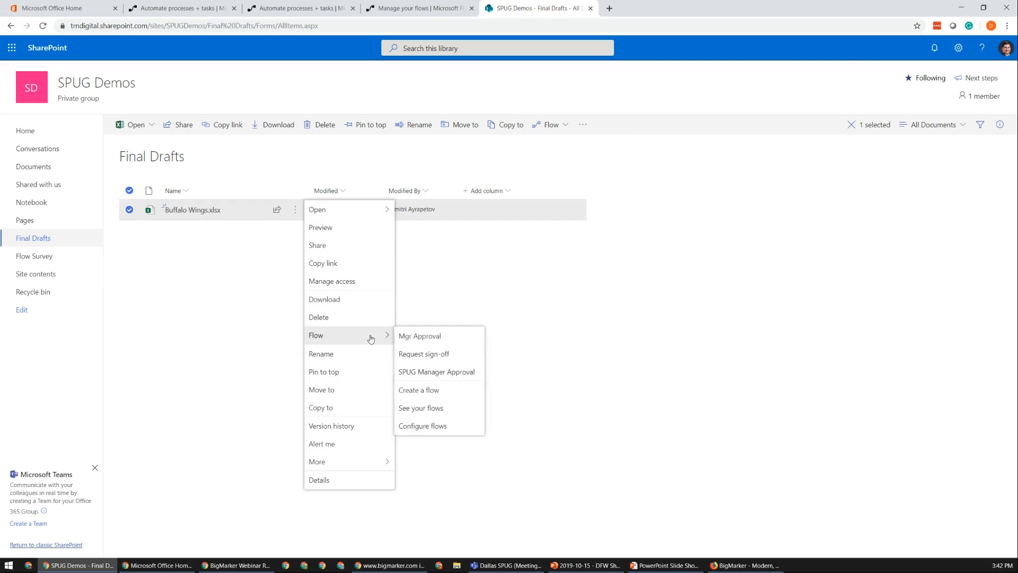
left_click(445, 373)
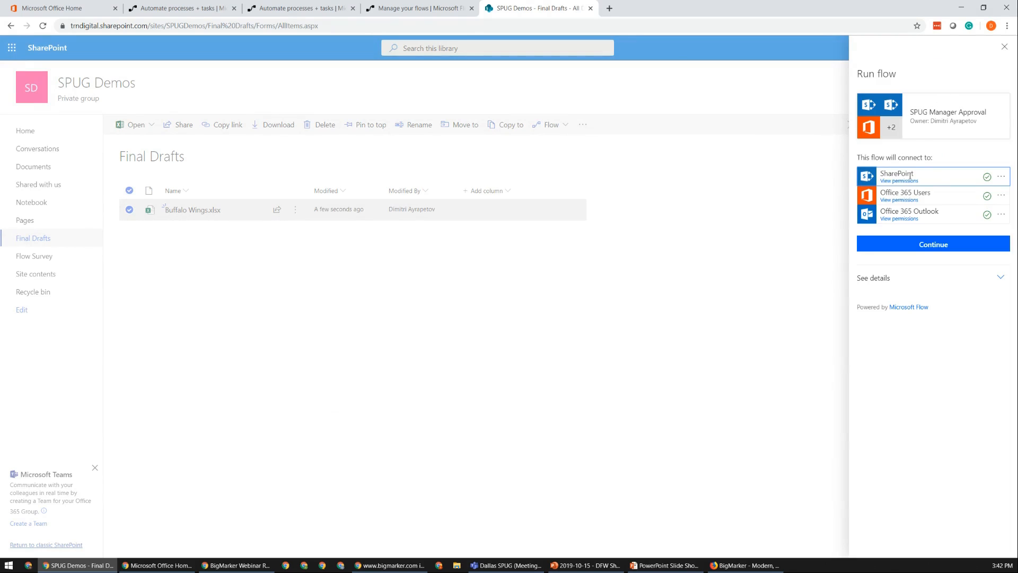
left_click(932, 244)
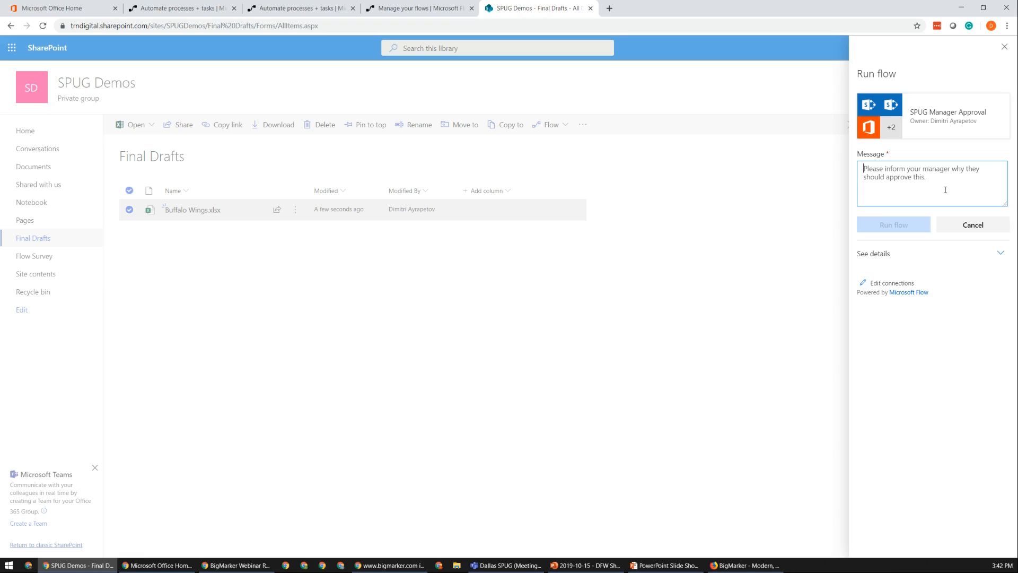
Step: Enter the message "This is my best recipe, please approve!", correcting its spelling, and run the flow
type("This is bmy best receipe, please approve!")
right_click(928, 169)
left_click(902, 177)
left_click(894, 224)
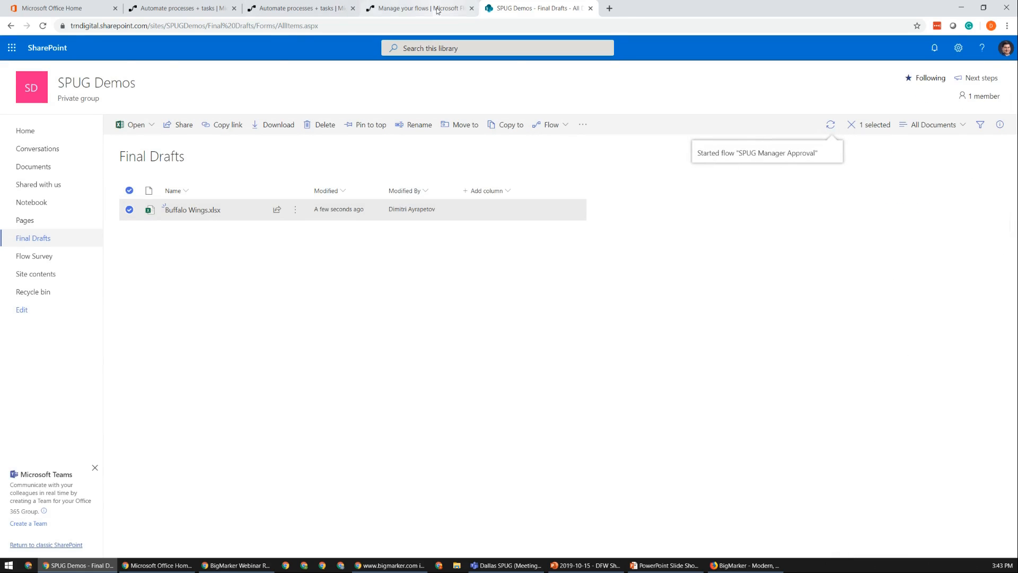
Step: Switch to the SPUG Manager Approval flow page, refresh it and open the newest run
left_click(417, 8)
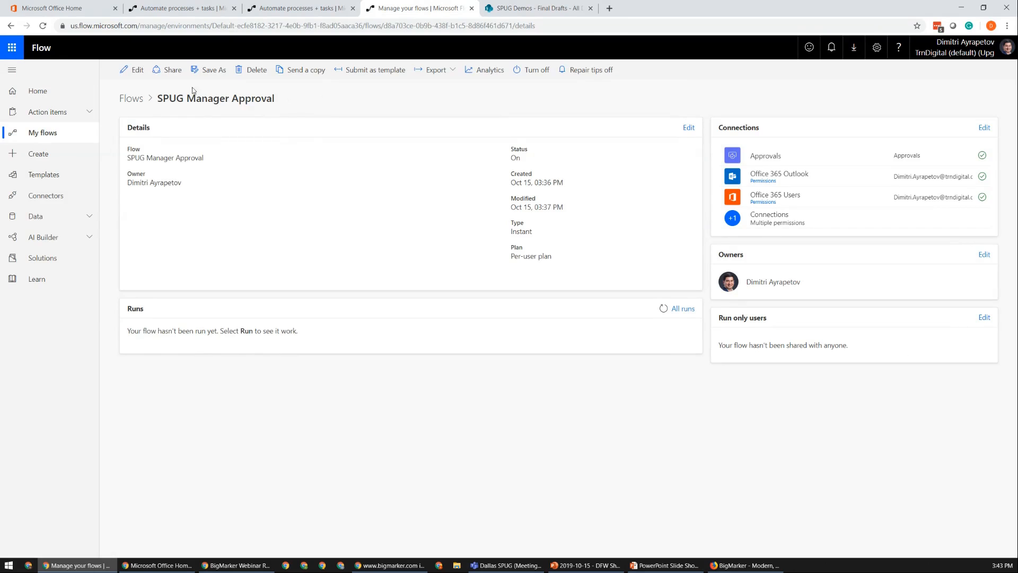
key("F5")
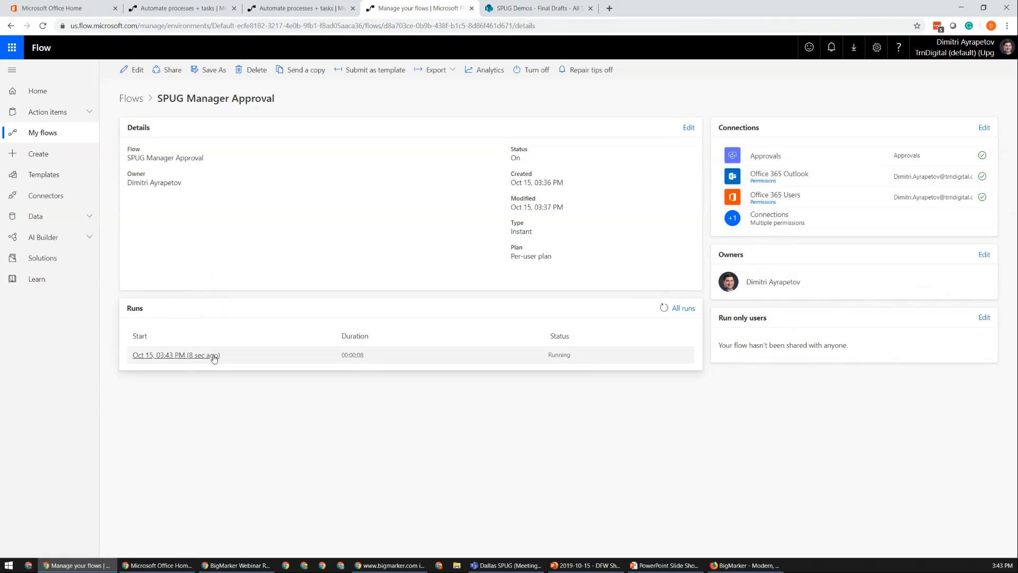
left_click(209, 355)
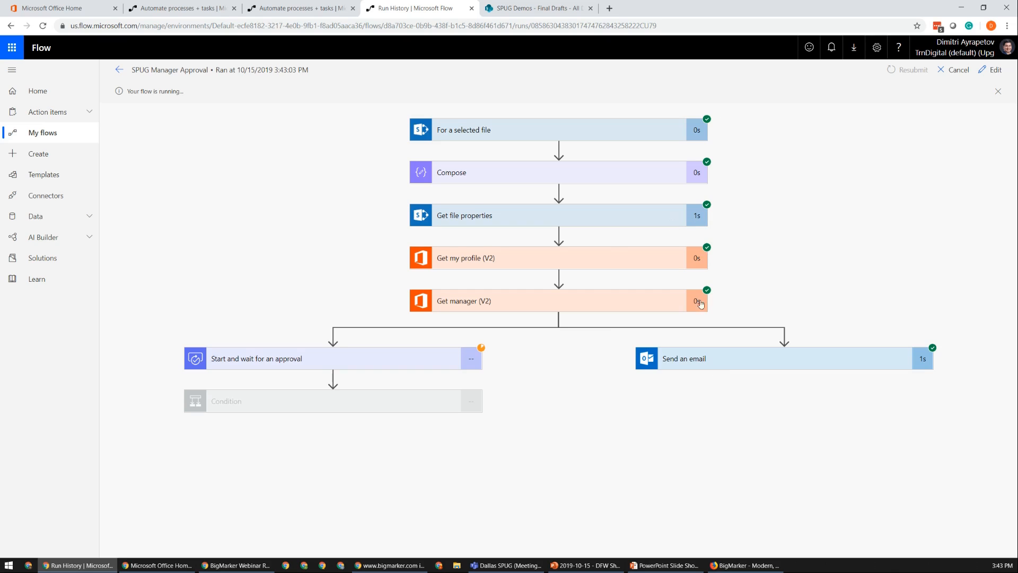
Step: Examine the run's Send an email inputs and outputs and the Start and wait for an approval action
left_click(684, 359)
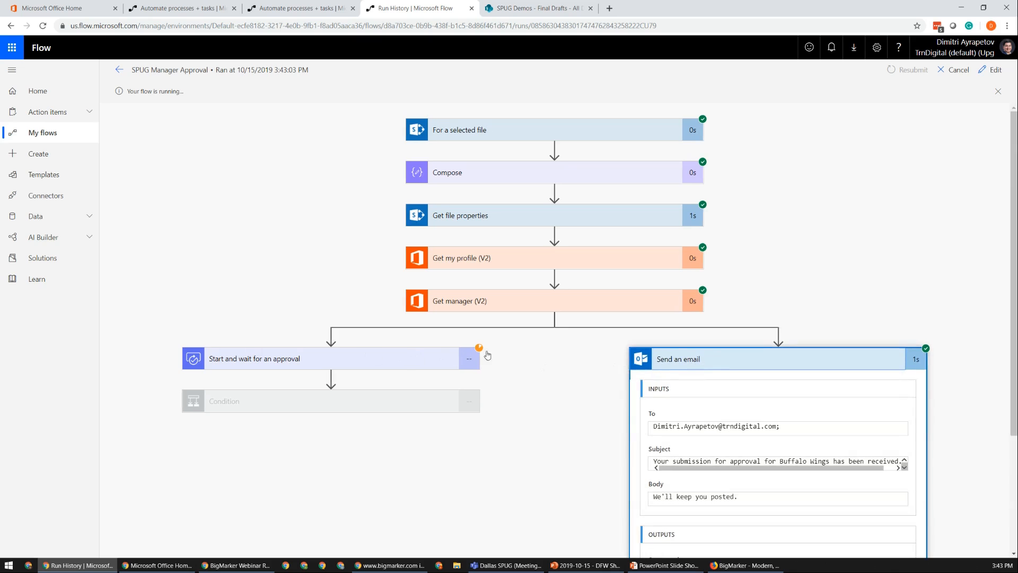
left_click(477, 354)
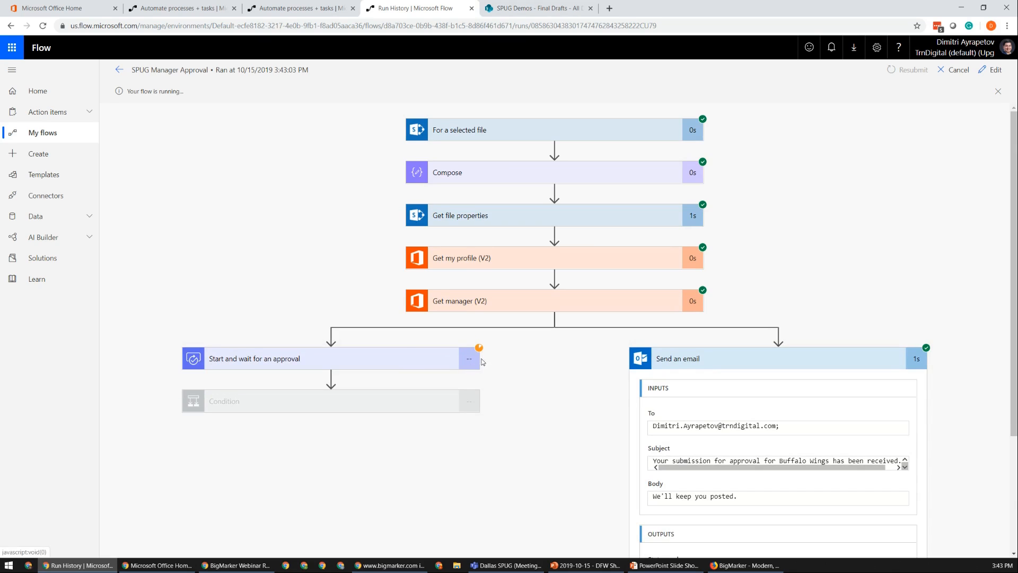
scroll(728, 419, "down", 3)
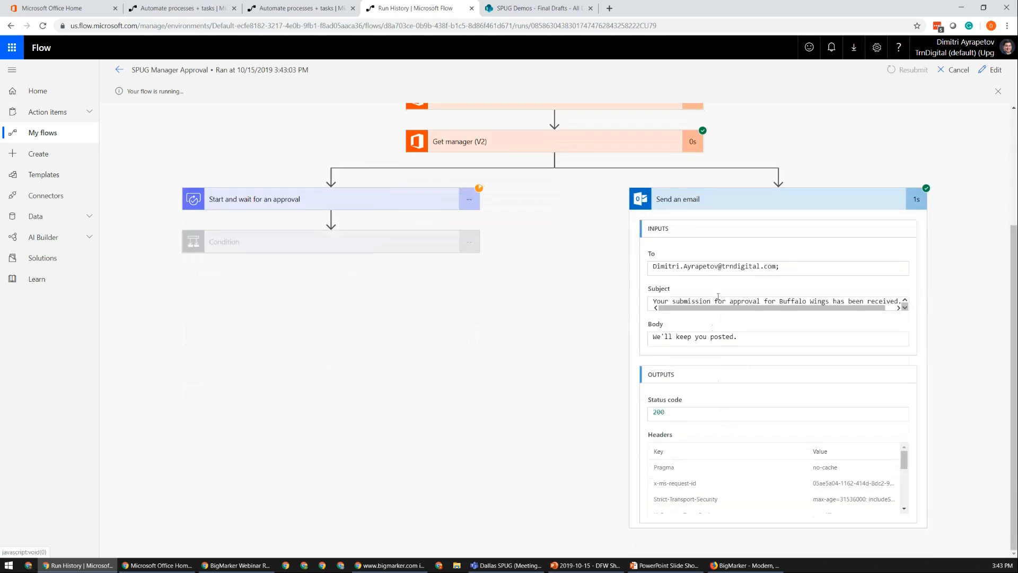
scroll(904, 503, "down", 5)
left_click_drag(900, 505, 903, 464)
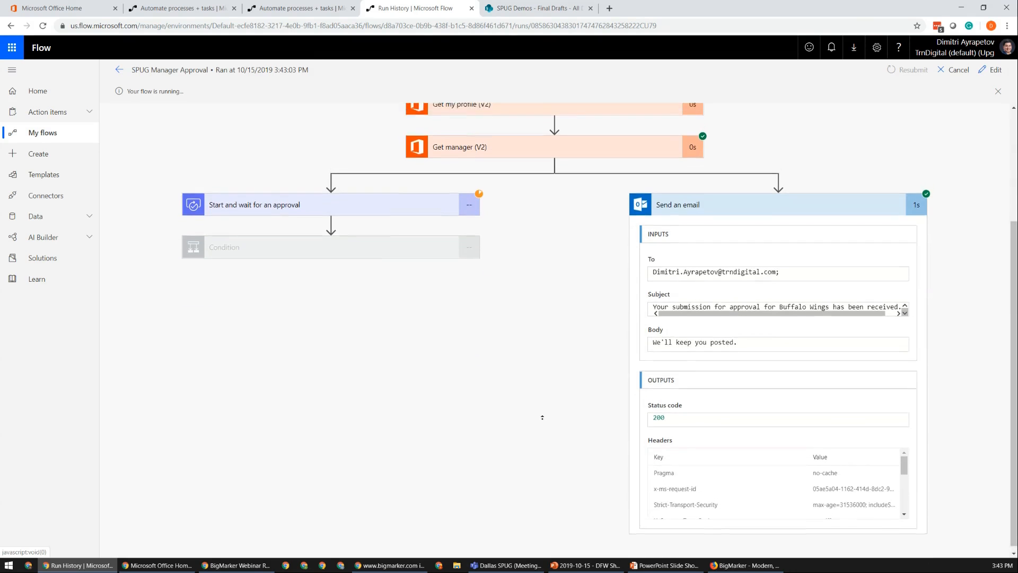
scroll(541, 416, "up", 2)
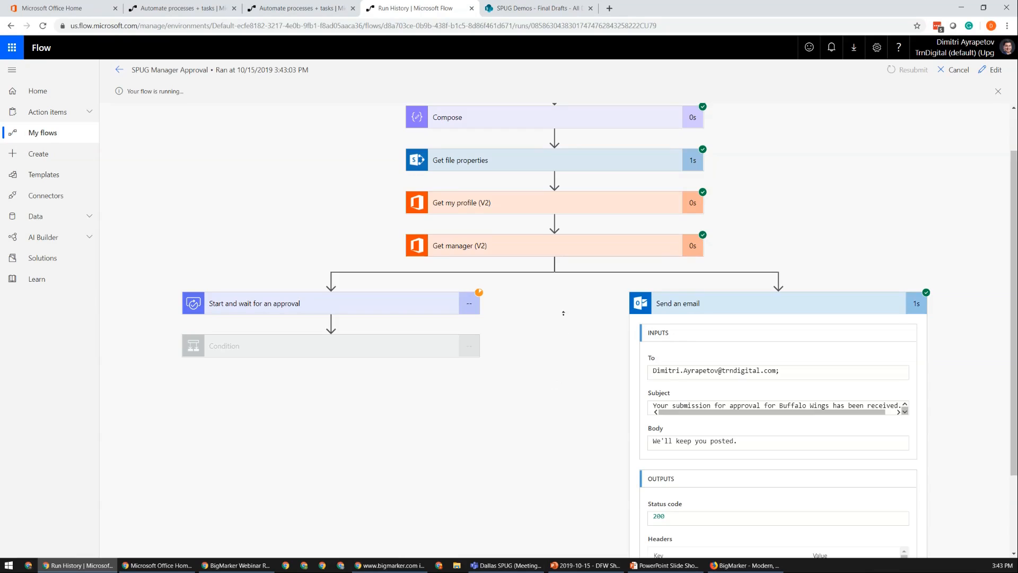
scroll(560, 306, "up", 1)
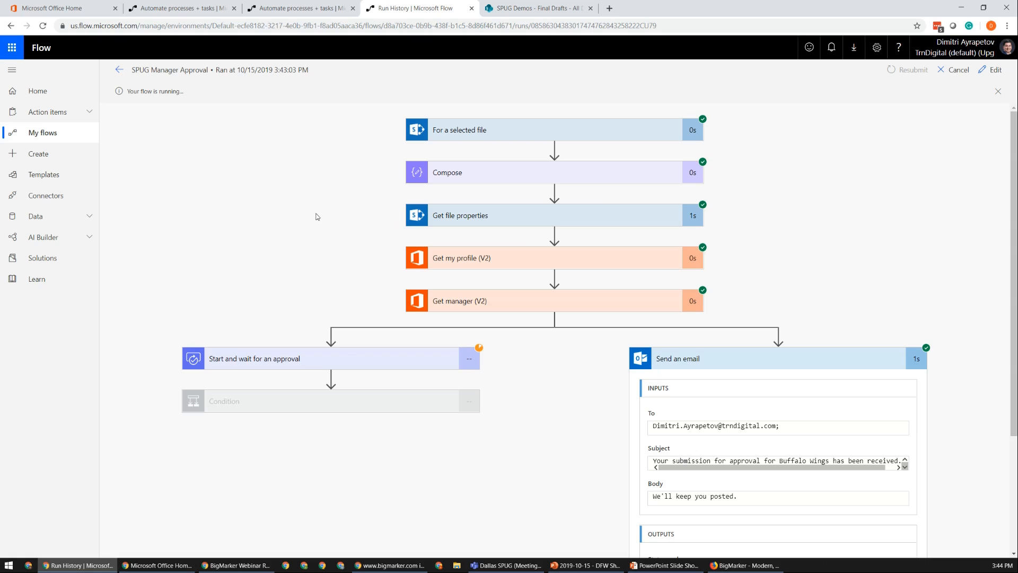
left_click(339, 358)
left_click(724, 457)
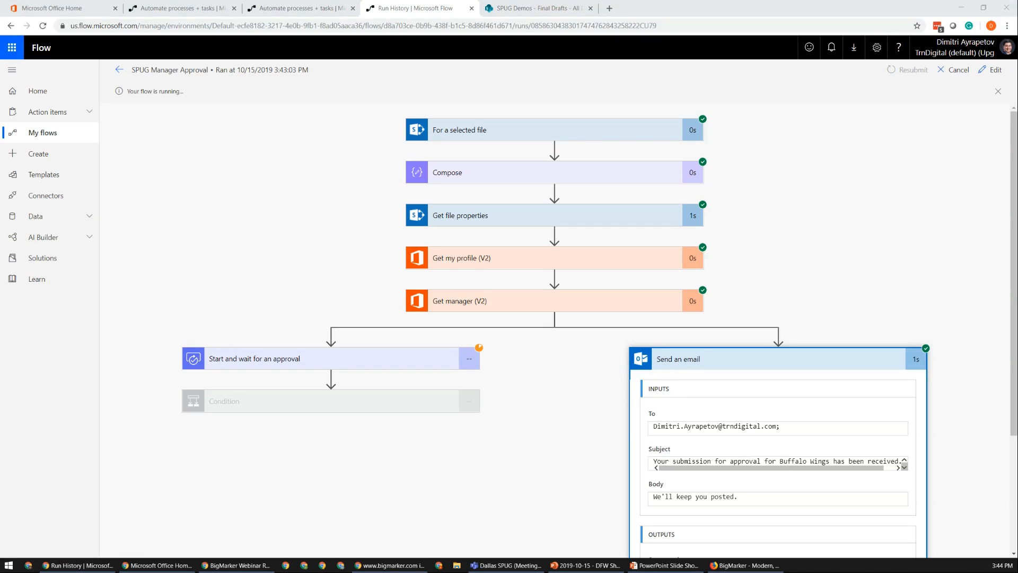
Step: Read the submission-received email for Buffalo Wings in desktop Outlook and close the message
key("Return")
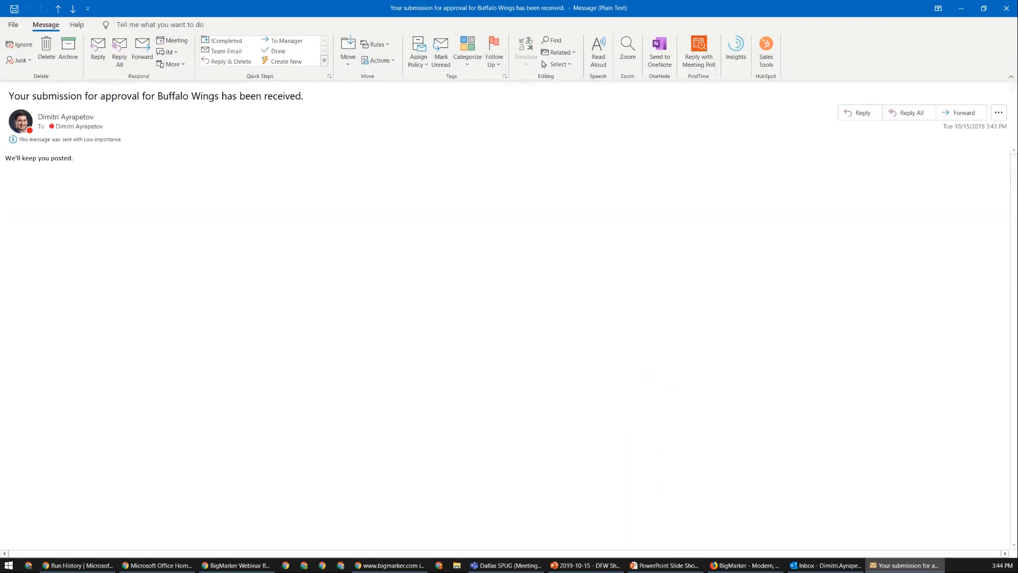
triple_click(21, 159)
left_click(164, 97)
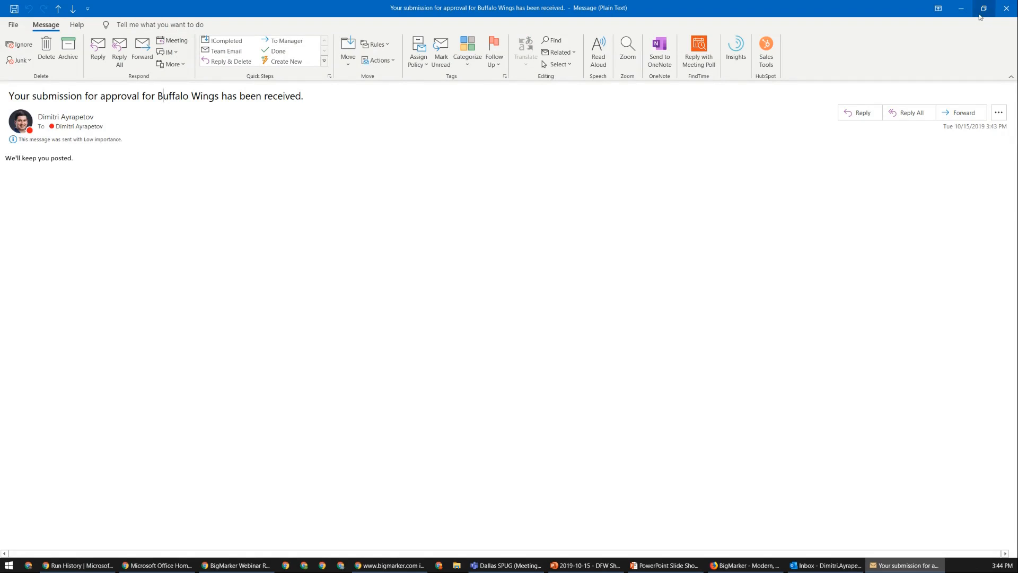
left_click(1006, 7)
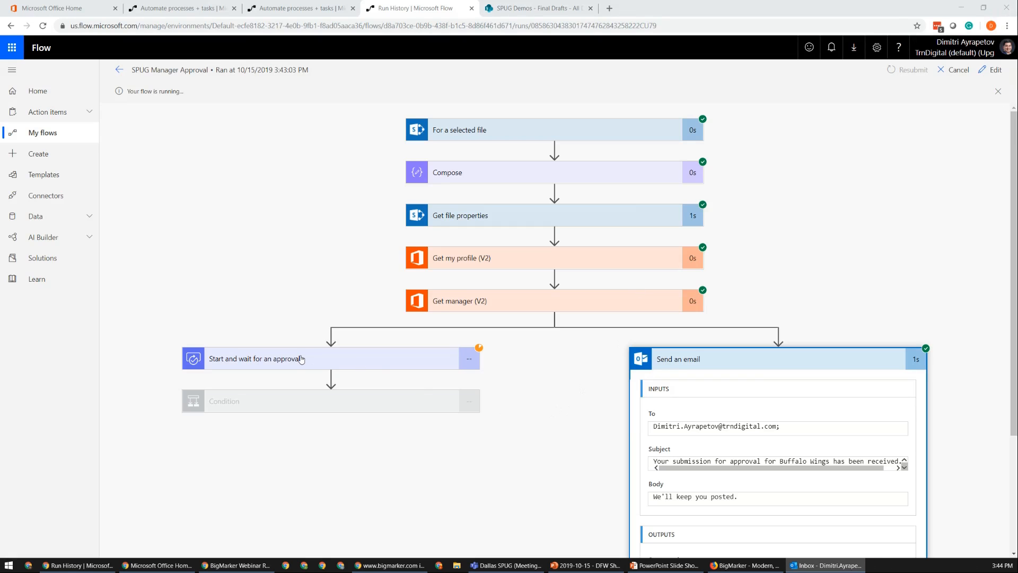
Step: Switch to the manager's Office 365 window, open the newest Buffalo Wings approval request in Outlook mail and close the reminders
left_click(155, 566)
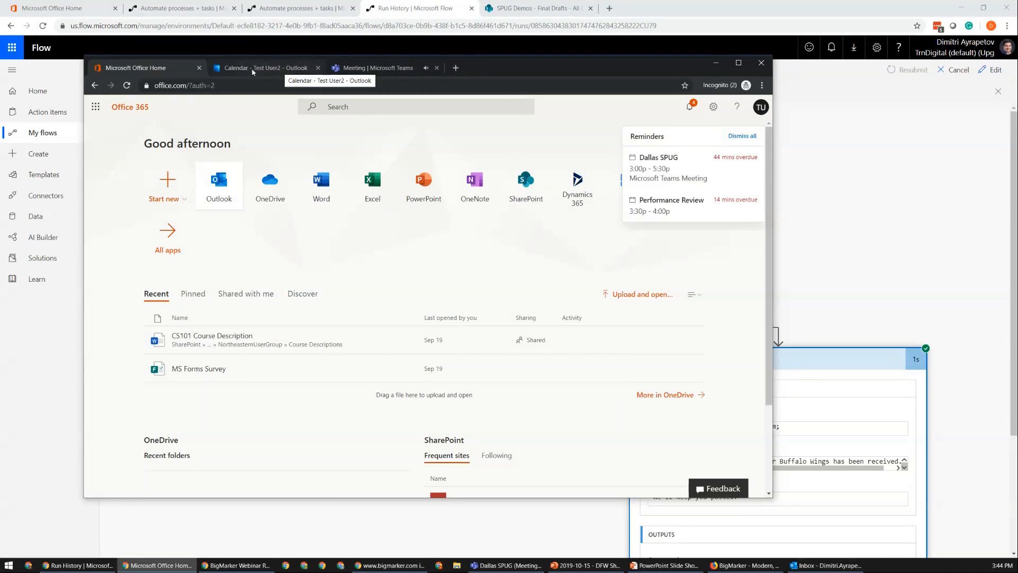
left_click(233, 186)
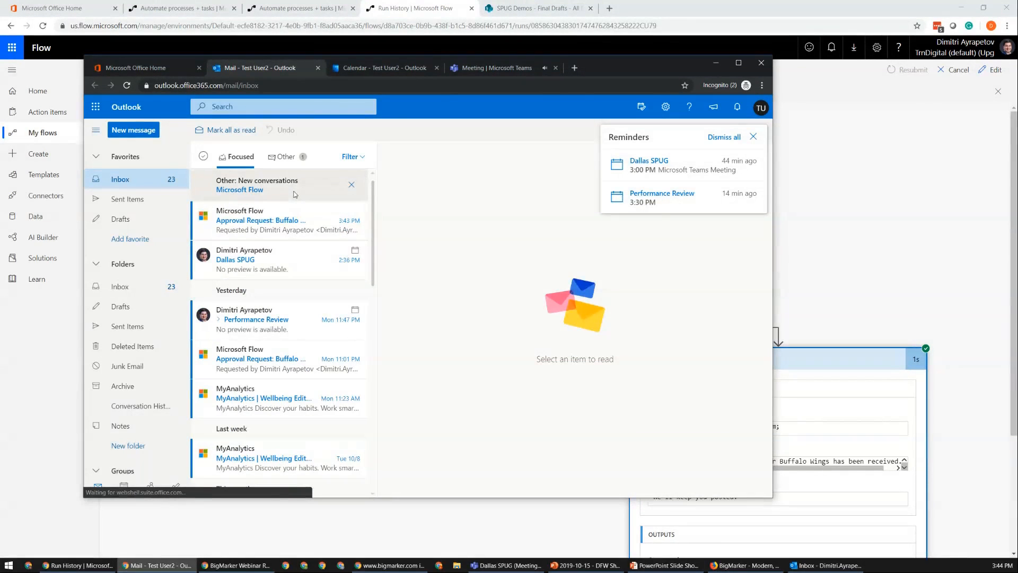
left_click(253, 189)
left_click(233, 157)
left_click(252, 227)
left_click(276, 188)
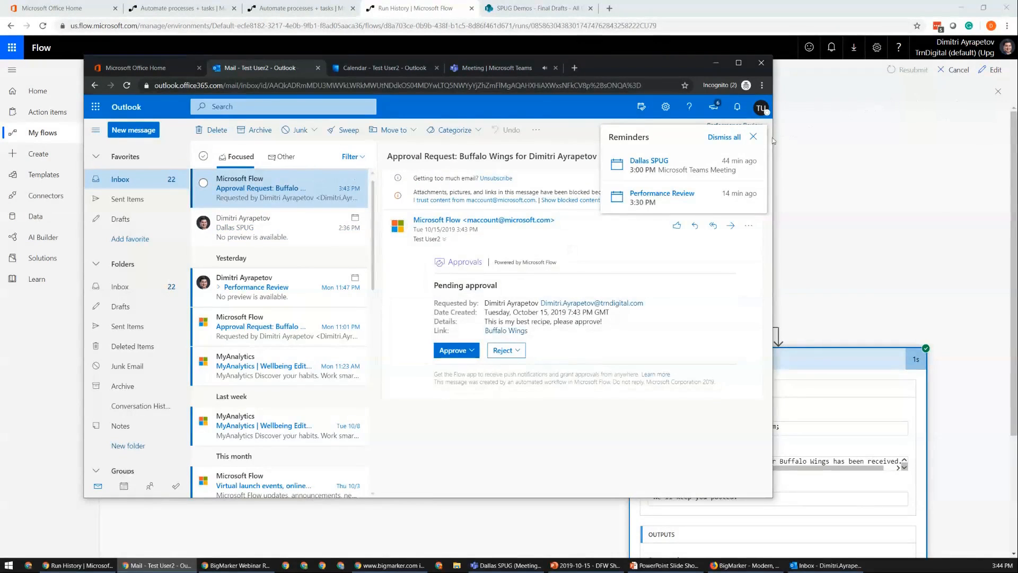
left_click(753, 136)
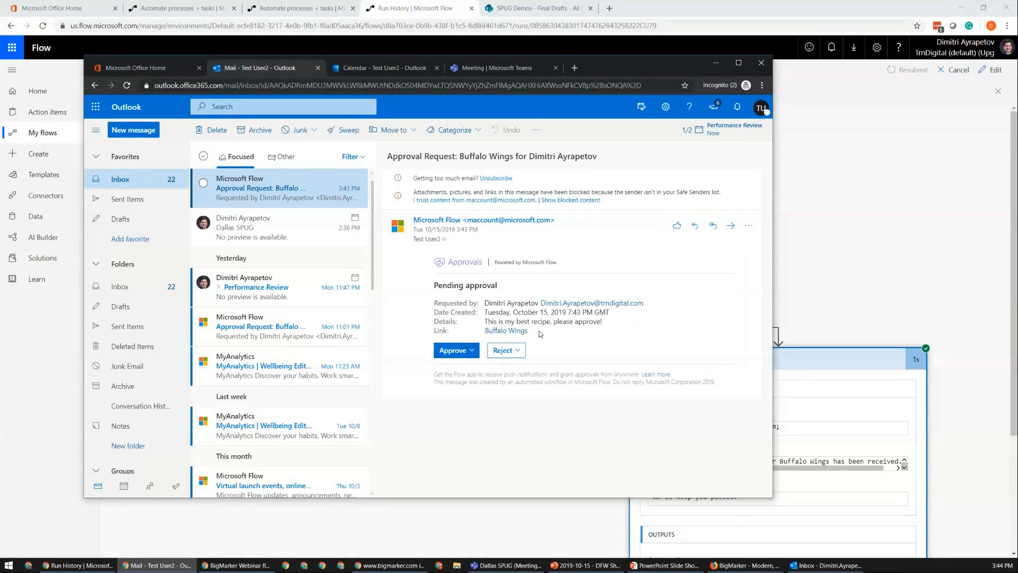
Step: Follow the Buffalo Wings file link in the approval request to check its access, and submit an approval of the request without a reason
left_click(507, 331)
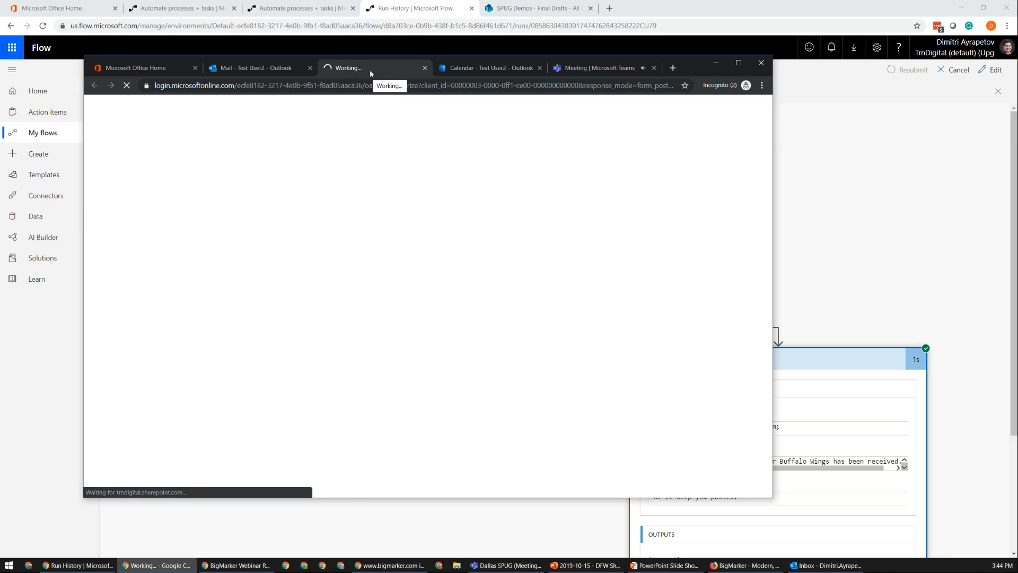
left_click(252, 67)
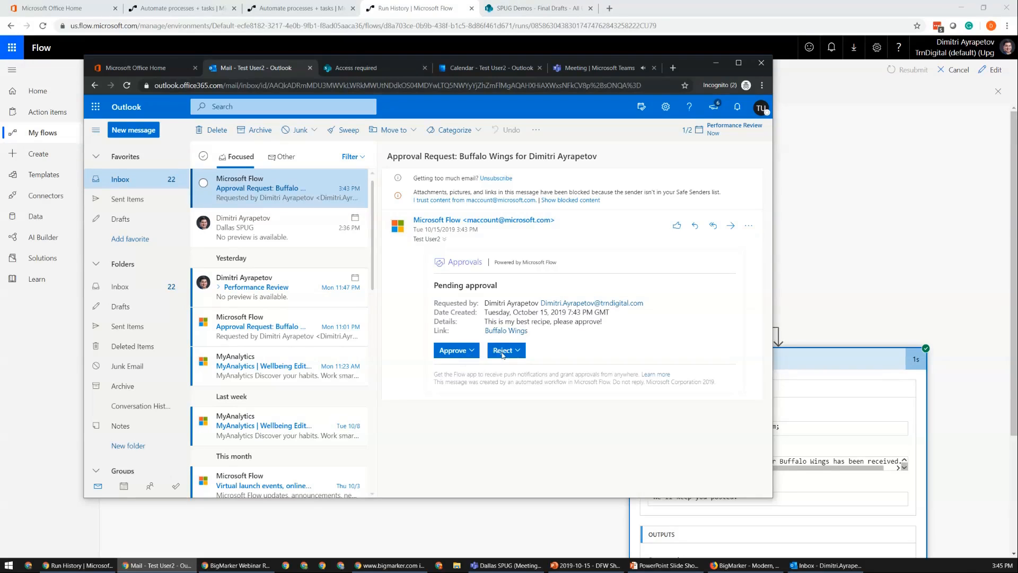
left_click(469, 352)
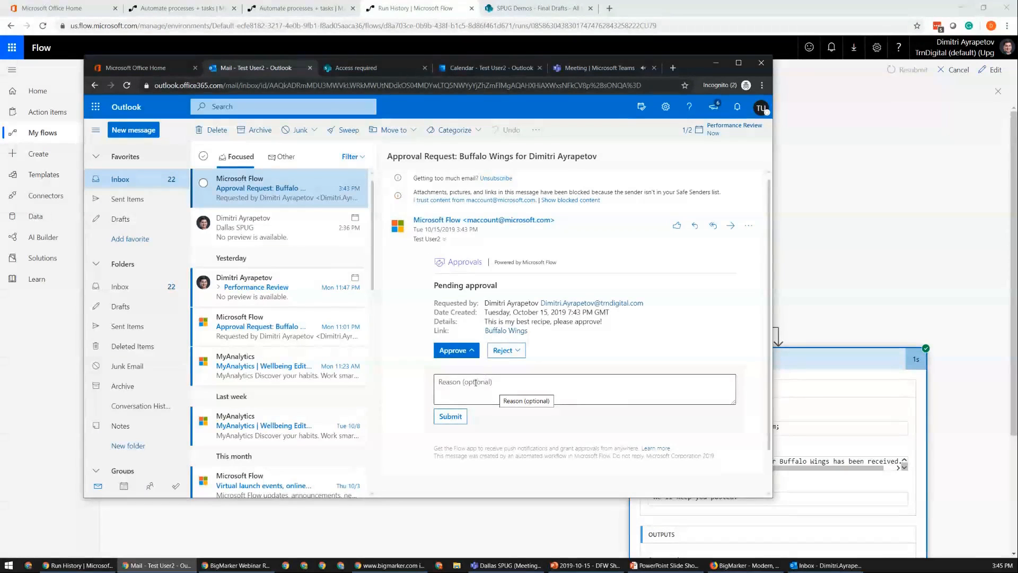
left_click(338, 73)
left_click_drag(191, 148, 514, 273)
left_click(513, 273)
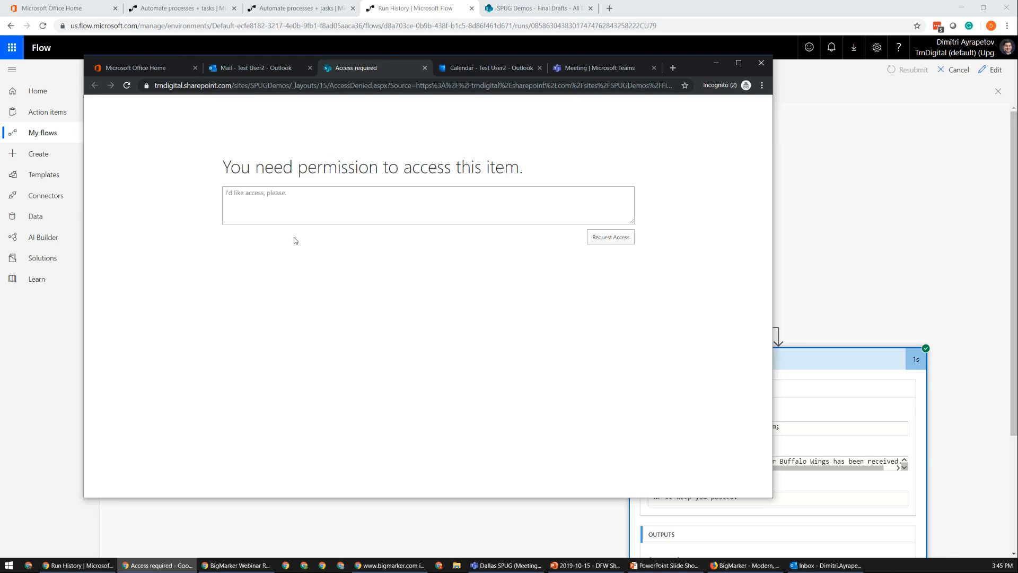
left_click(298, 190)
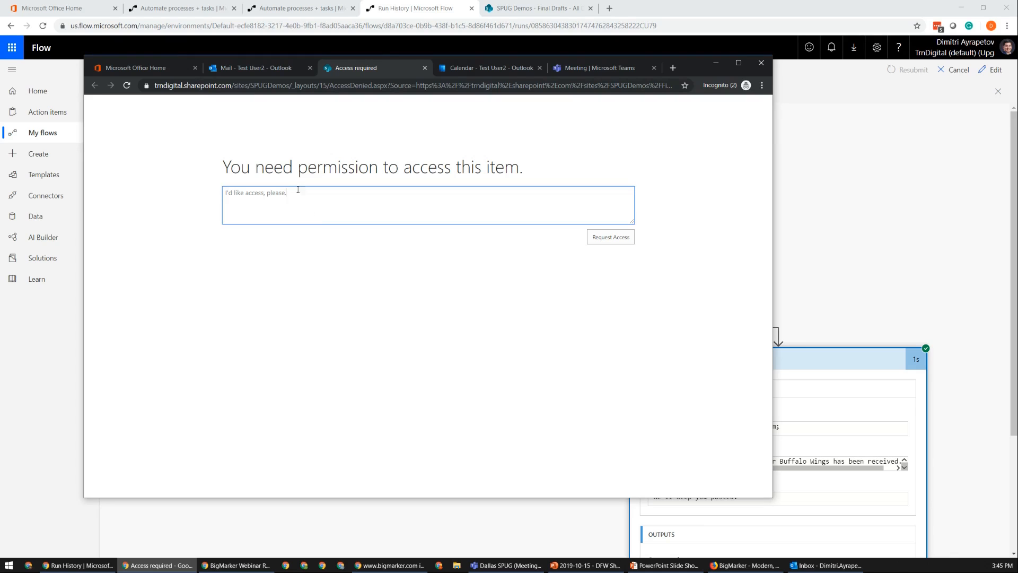
left_click(257, 69)
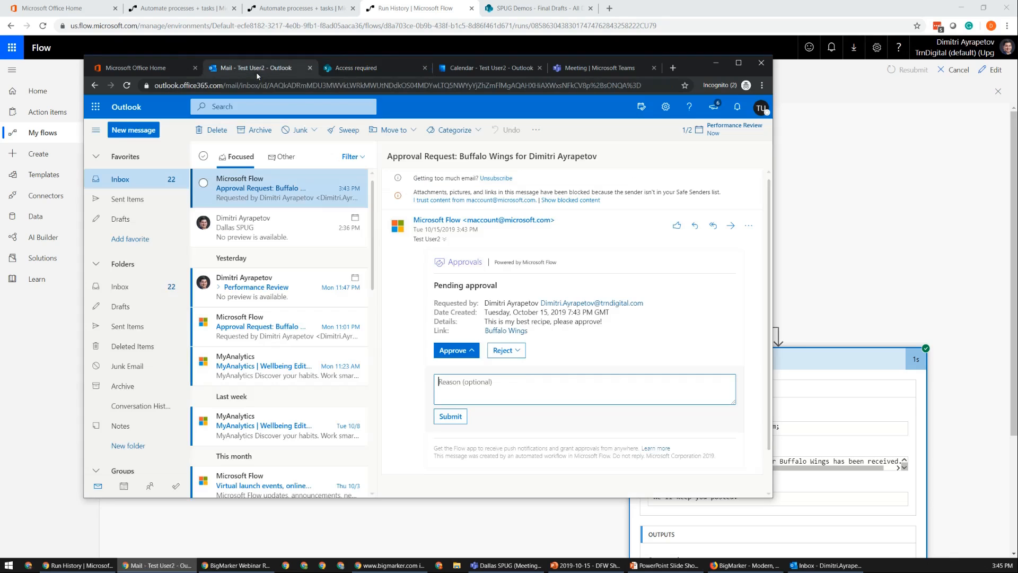
left_click(459, 416)
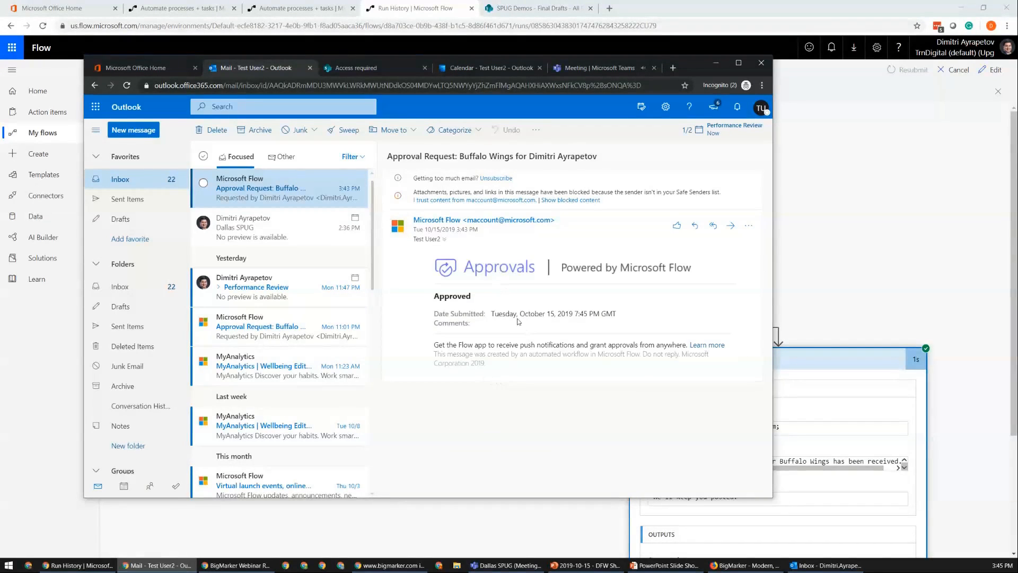
Step: Switch to the flow run and examine the approval outputs, the Condition result and the Apply to each action in the If yes branch
left_click(827, 260)
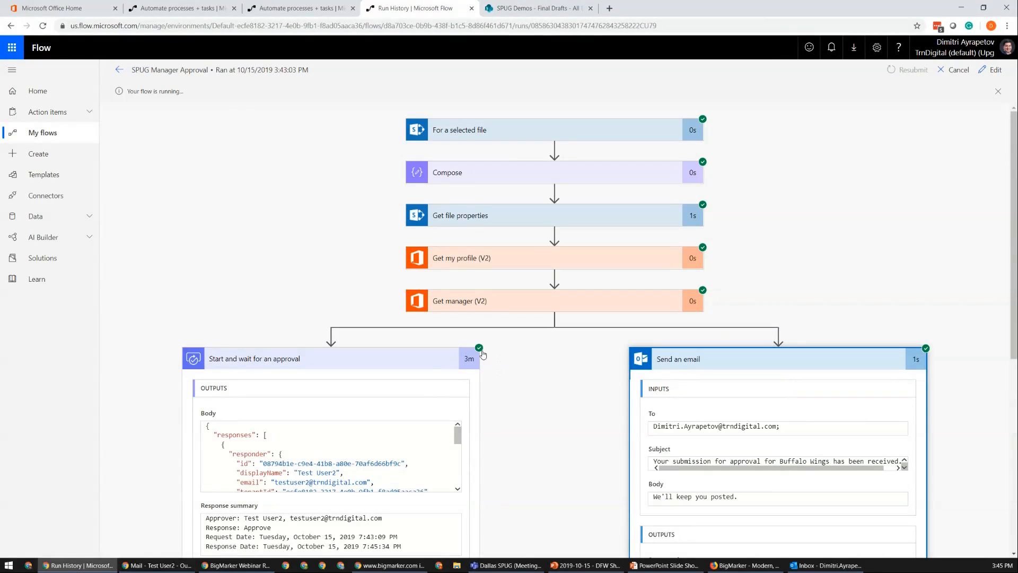
scroll(313, 393, "down", 6)
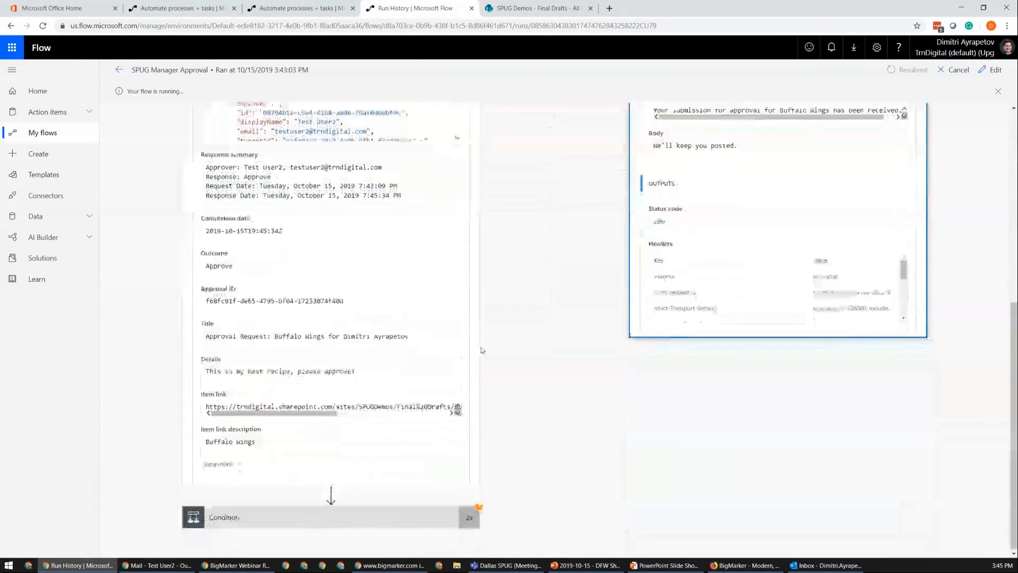
left_click(379, 520)
scroll(578, 348, "down", 3)
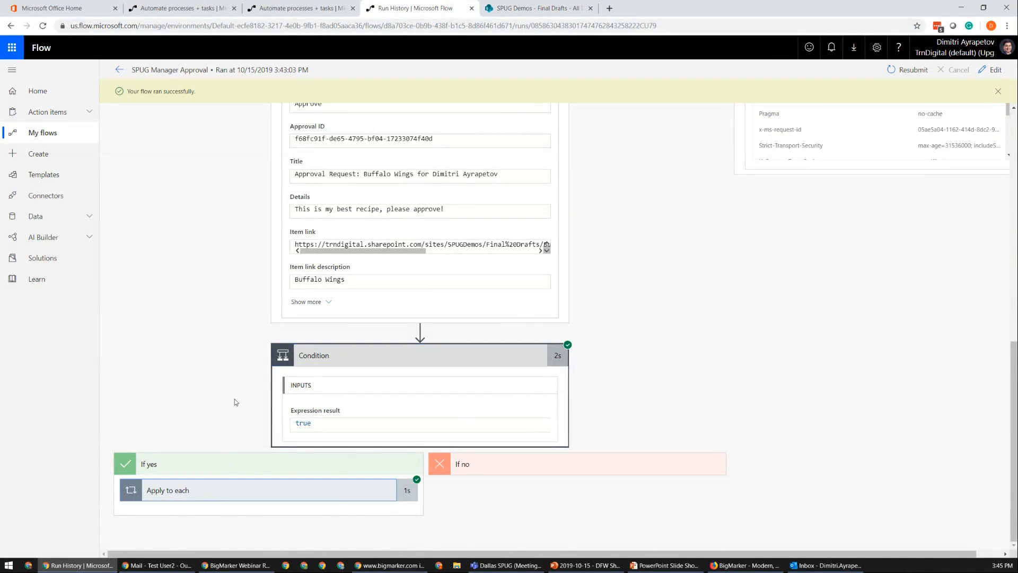
left_click(250, 490)
scroll(265, 424, "down", 6)
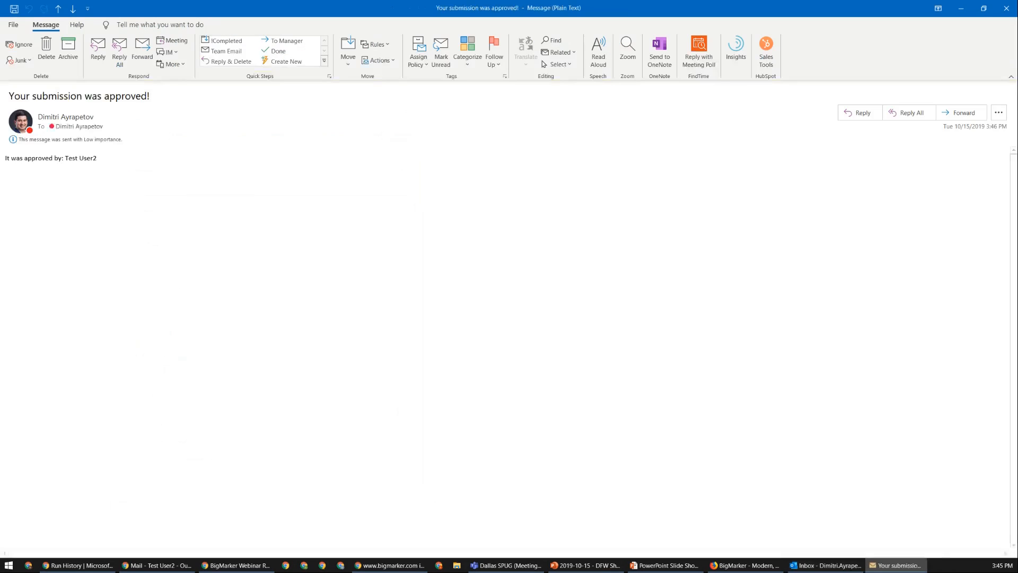
Step: Read the subject and approver line of the "Your submission was approved!" email in desktop Outlook
left_click_drag(52, 94, 205, 100)
left_click(86, 178)
left_click_drag(153, 161, 24, 159)
left_click(179, 186)
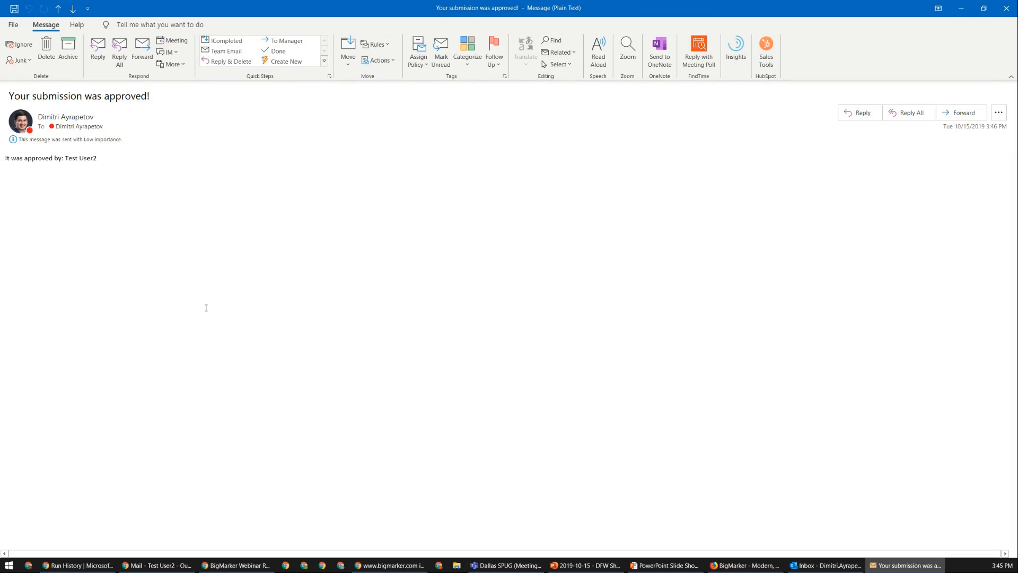
Step: Return to the run page in the browser and open the SPUG Manager Approval flow for editing
left_click(80, 565)
scroll(292, 176, "up", 10)
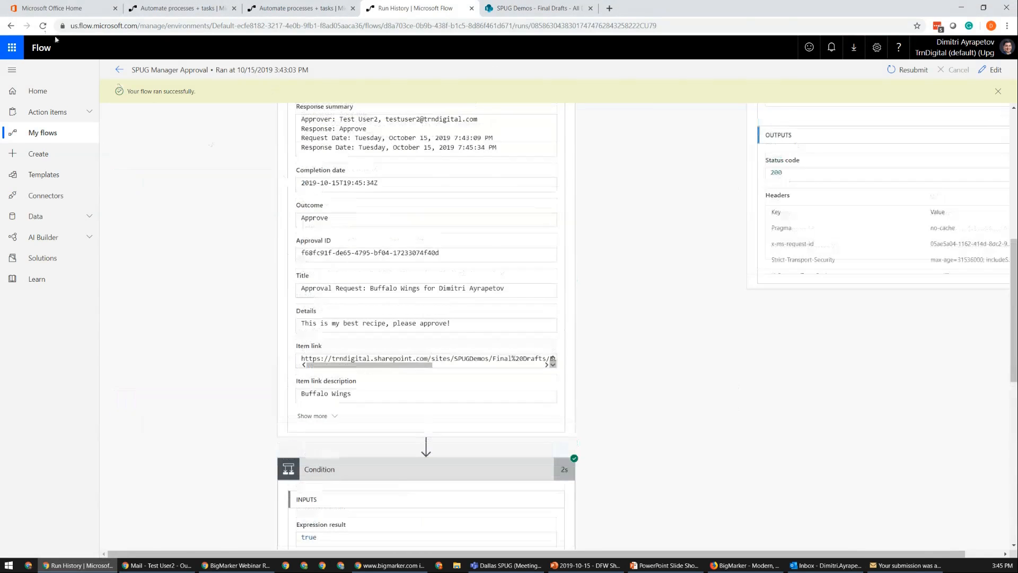
left_click(120, 70)
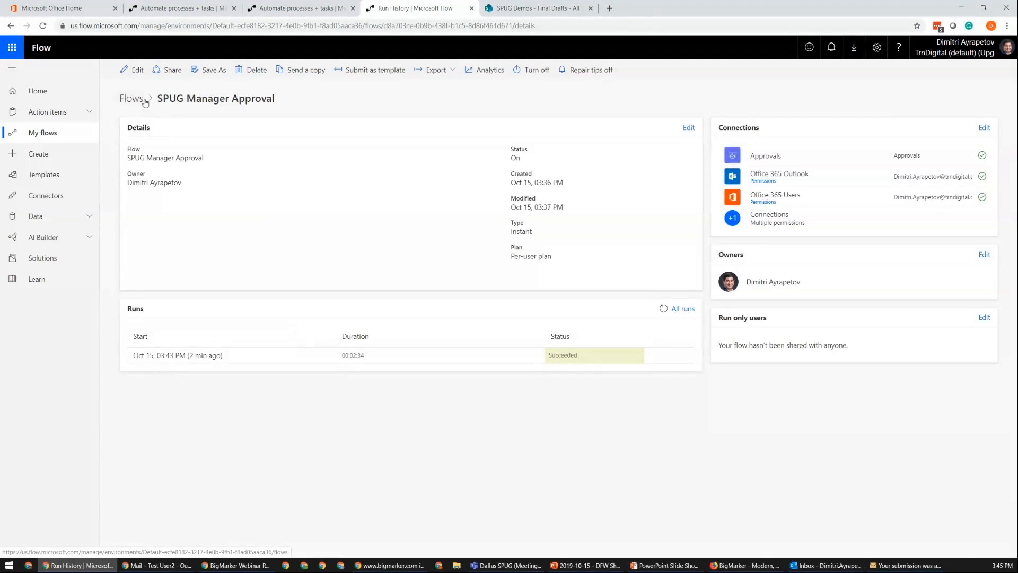
left_click(132, 70)
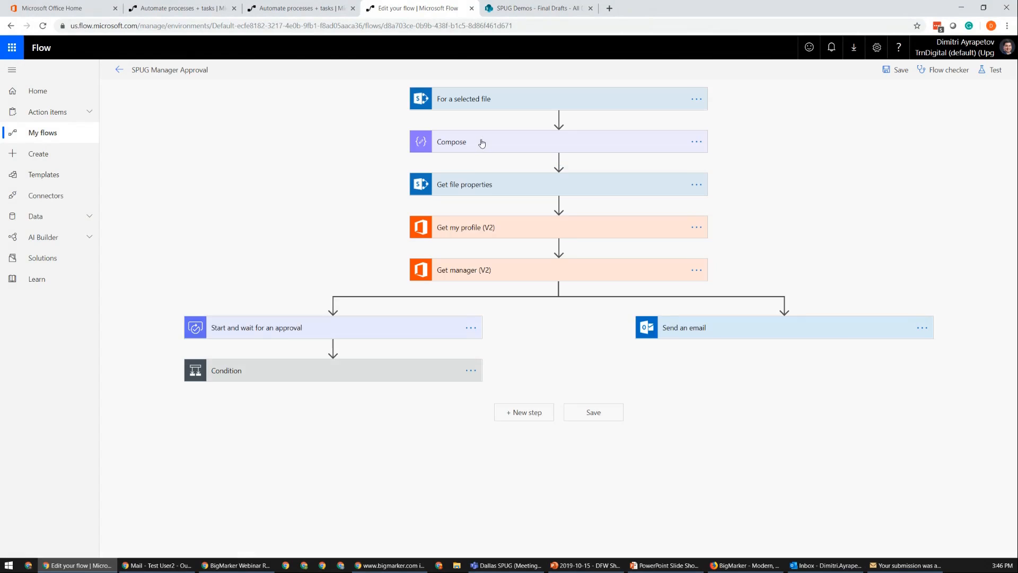
Step: Expand and review the flow's file trigger, Send an email, approval, Condition and Apply to each settings, including Send an email 2
left_click(501, 100)
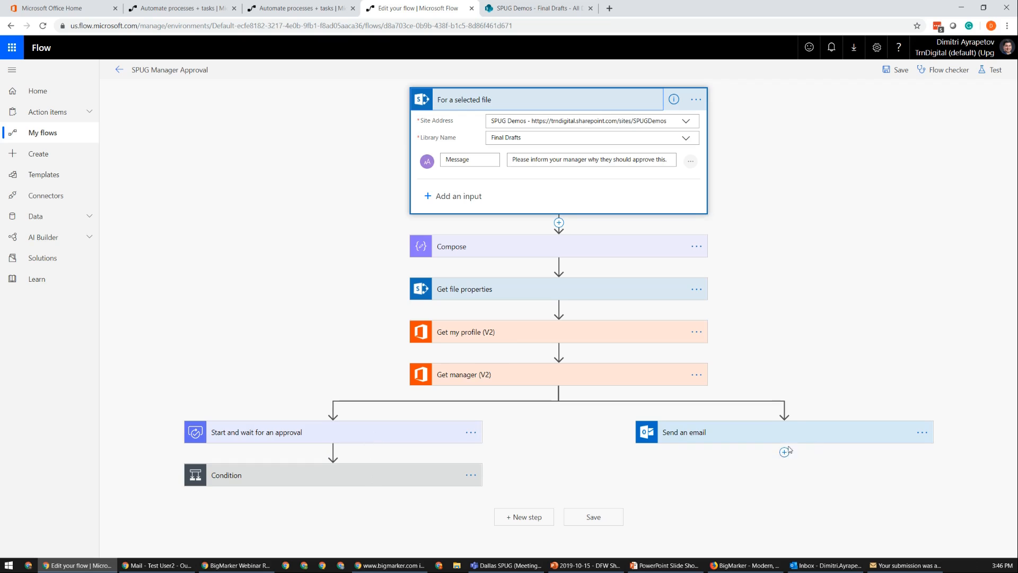
left_click(688, 433)
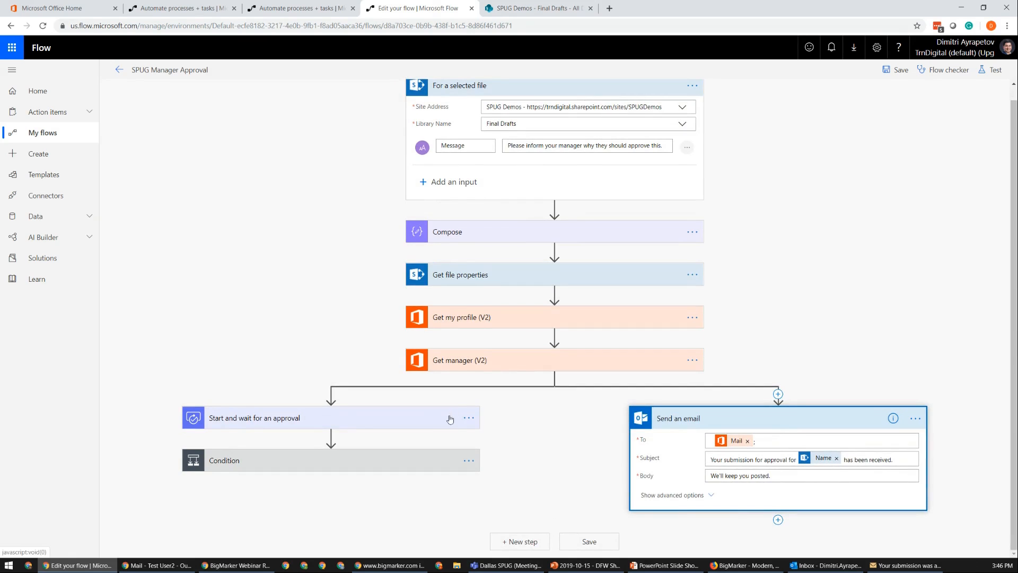
left_click(427, 423)
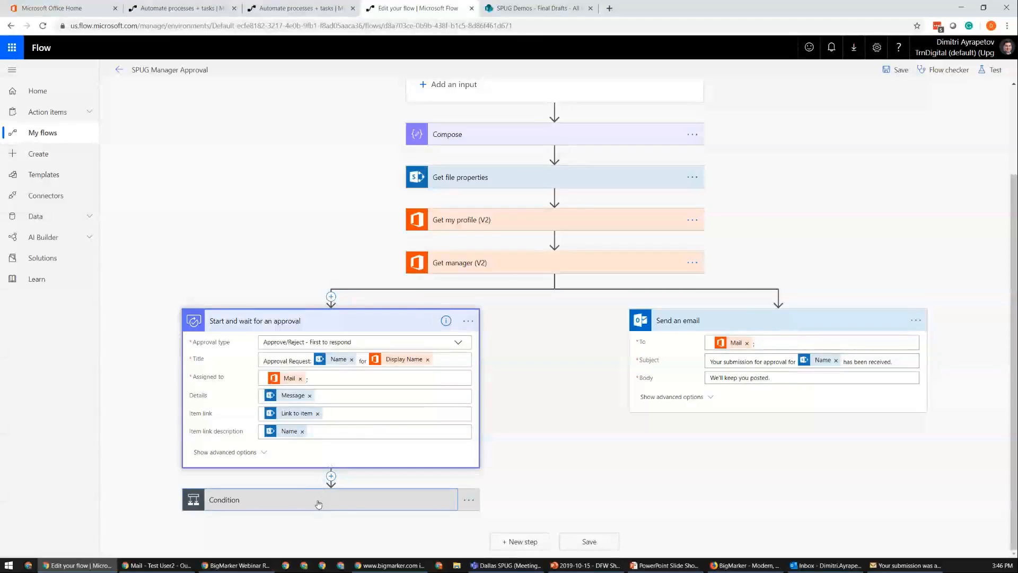
left_click(318, 503)
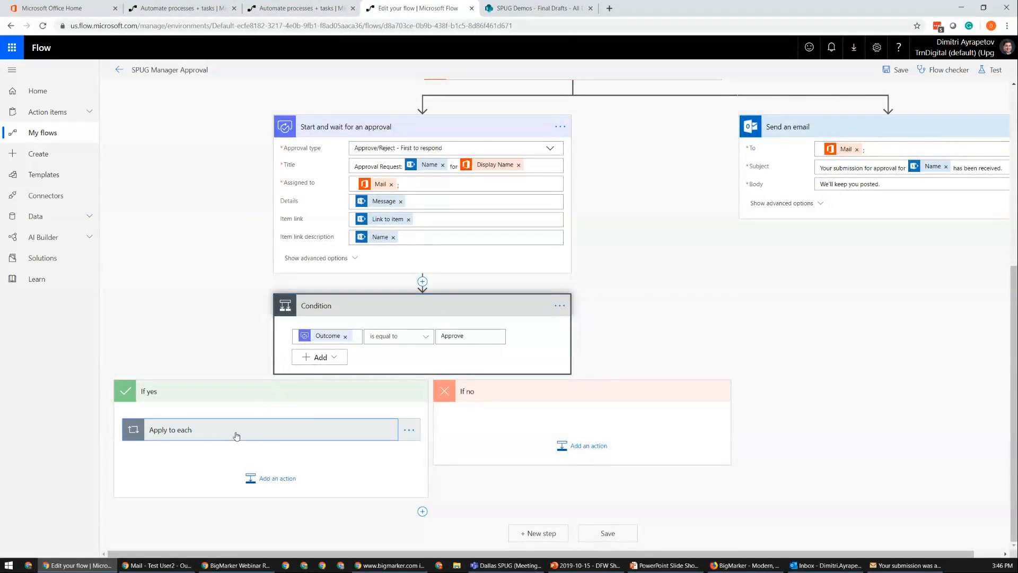
left_click(237, 431)
left_click(214, 376)
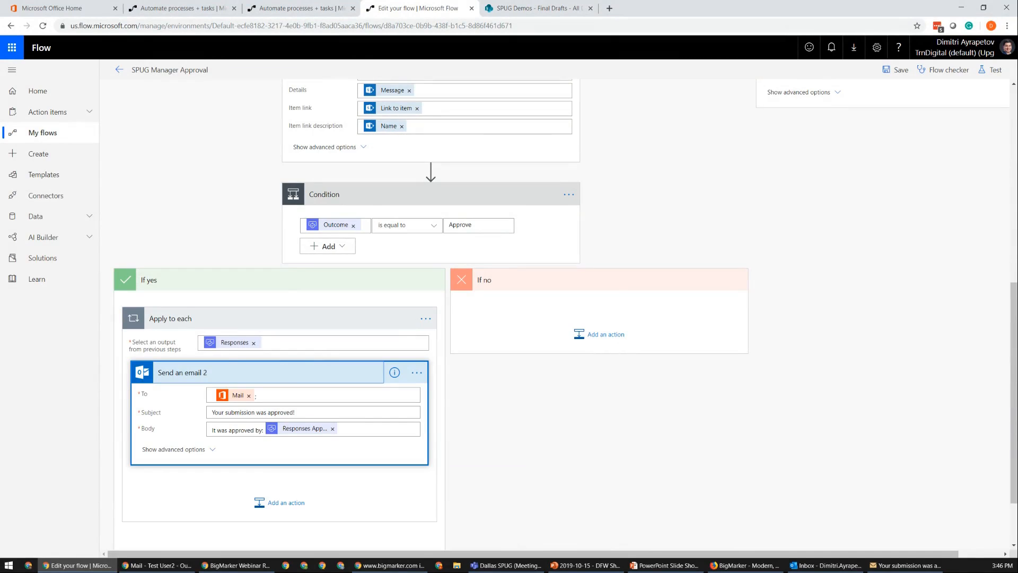
Step: Examine the connection options of Send an email 2, open the sign-in for a new connection and dismiss it
key("alt+Tab")
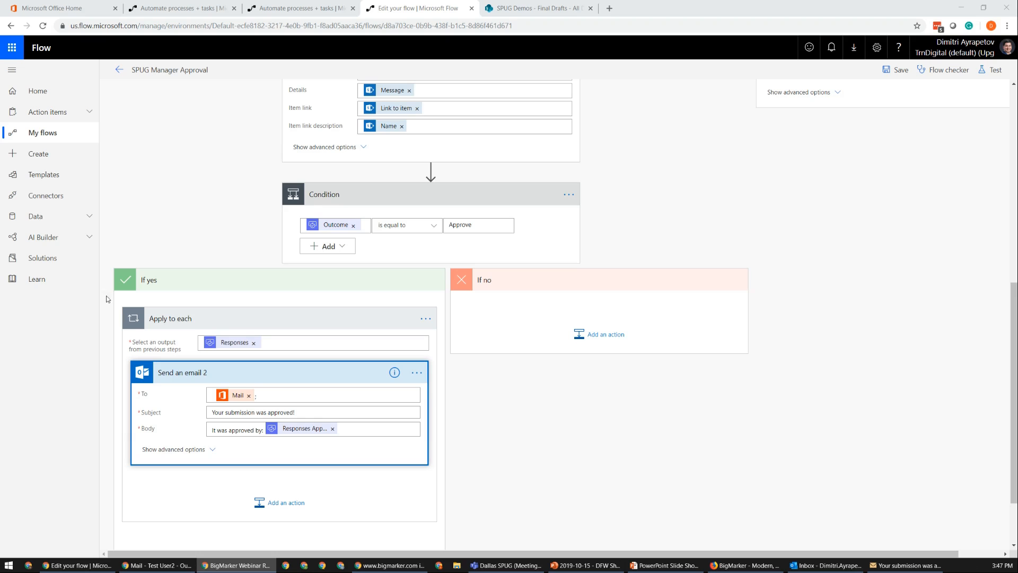
scroll(365, 308, "down", 1)
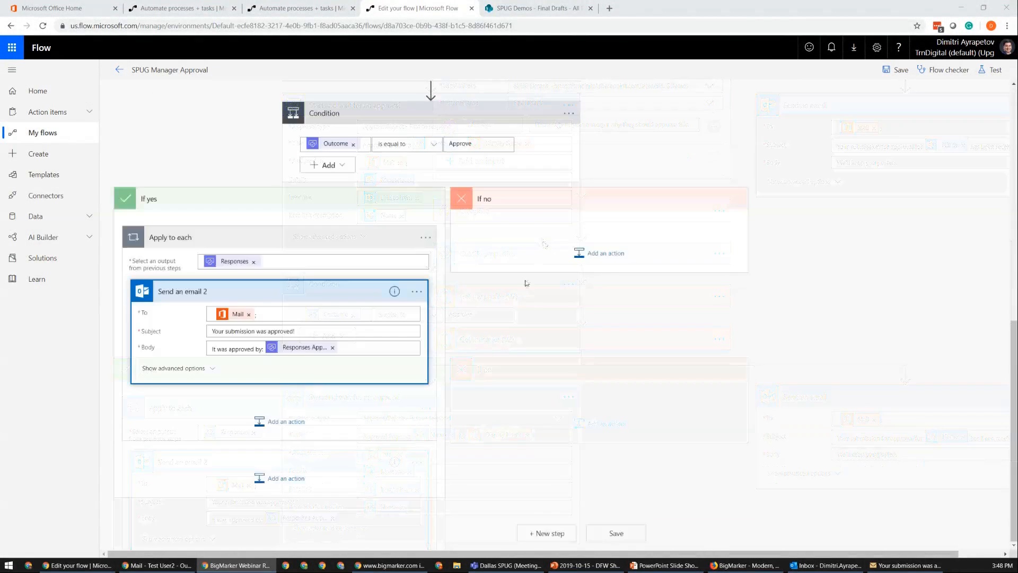
left_click(417, 291)
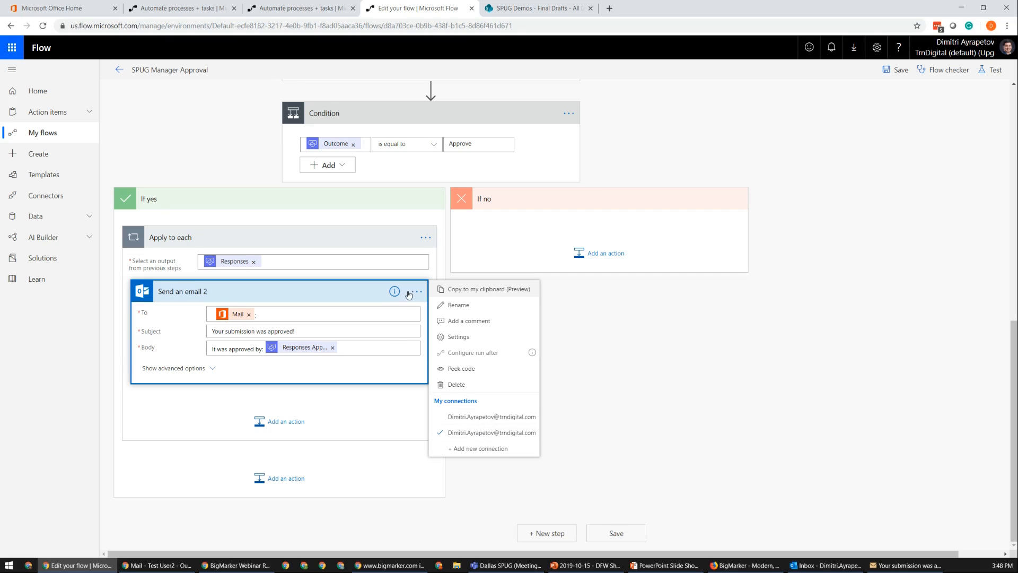
left_click(494, 450)
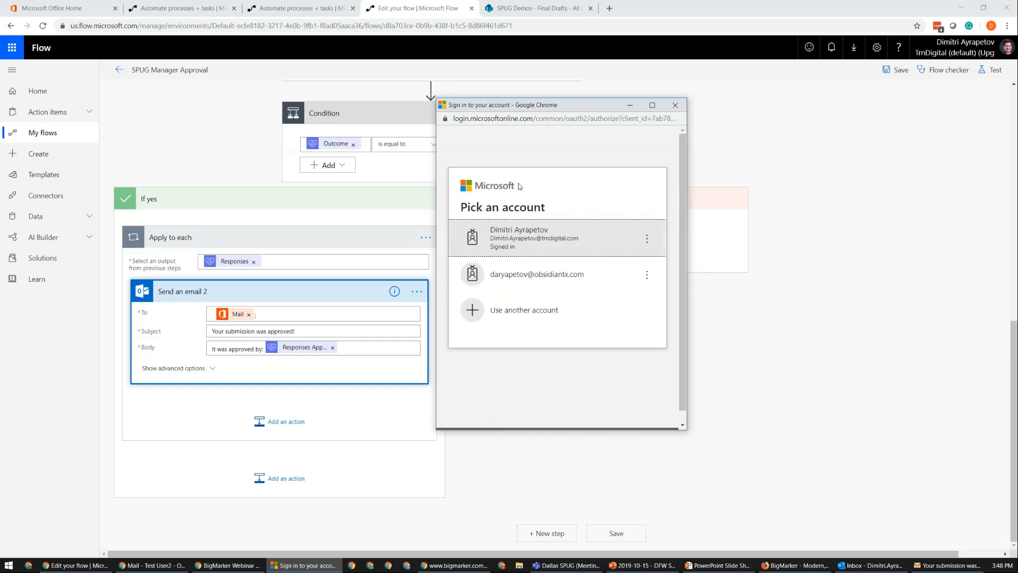
left_click(675, 104)
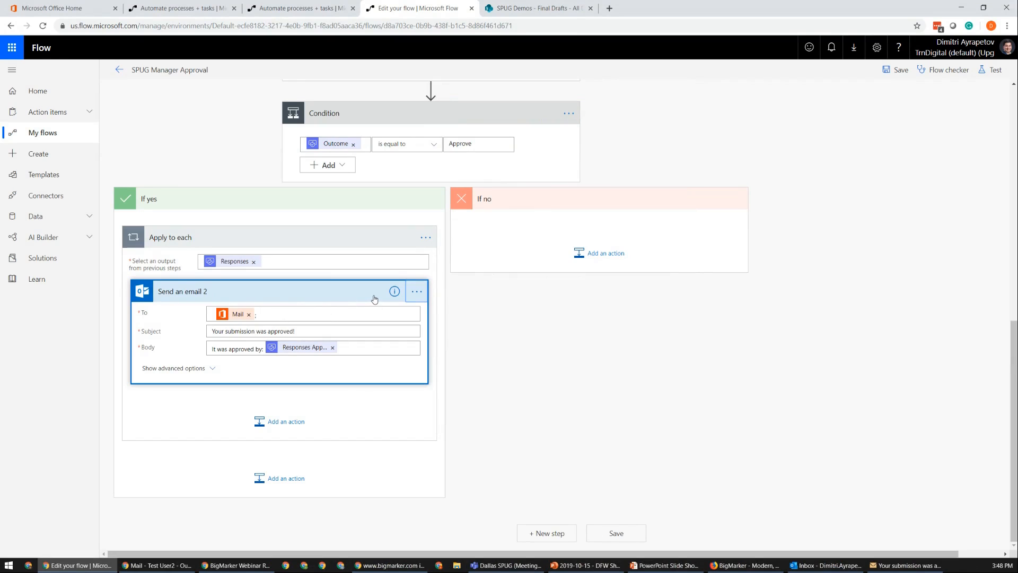
Step: Add an Office 365 Outlook Send an email (V2) (preview) action below Send an email 2 inside Apply to each
left_click(283, 422)
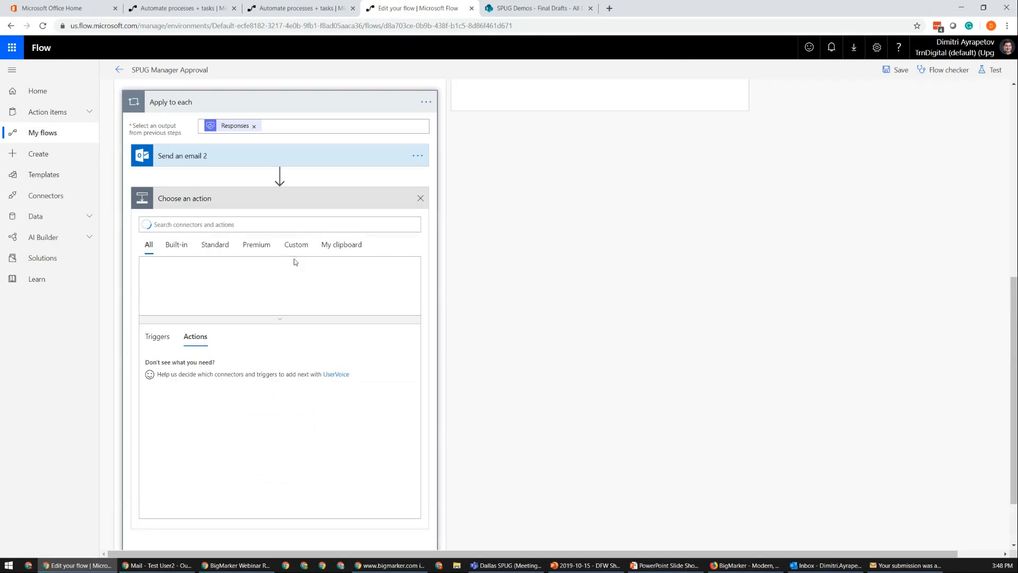
left_click(204, 245)
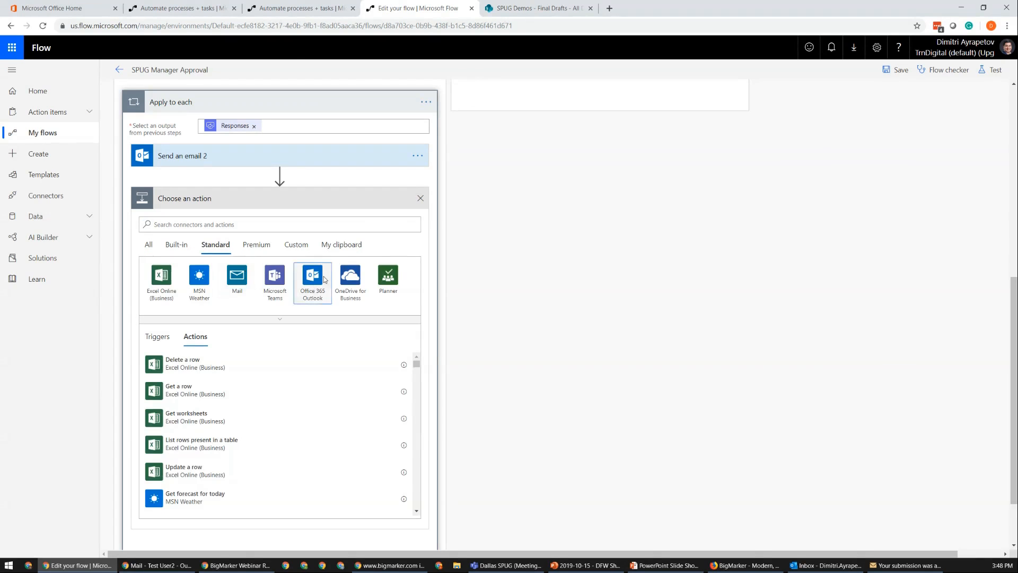
left_click(321, 279)
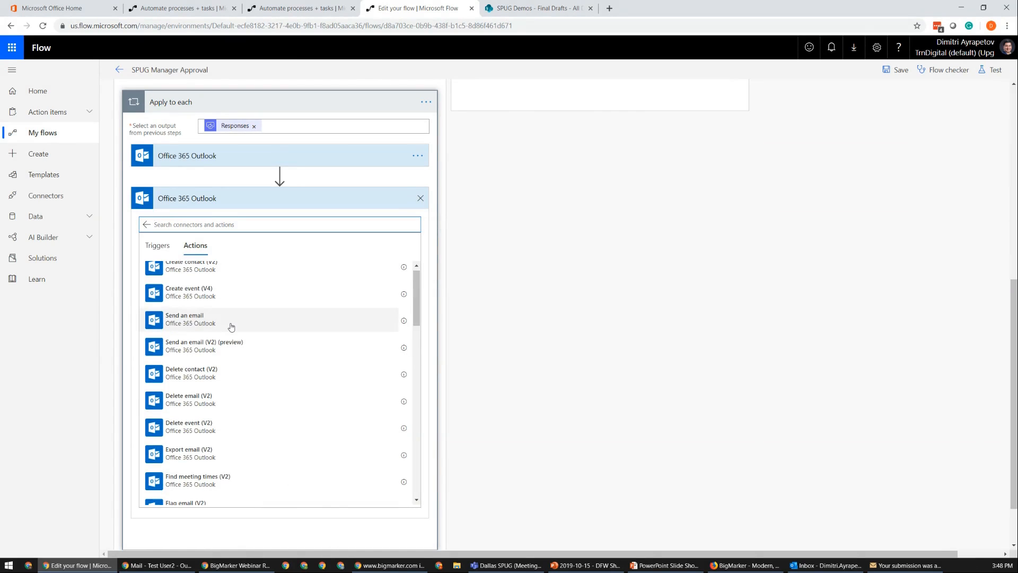
scroll(236, 307, "up", 1)
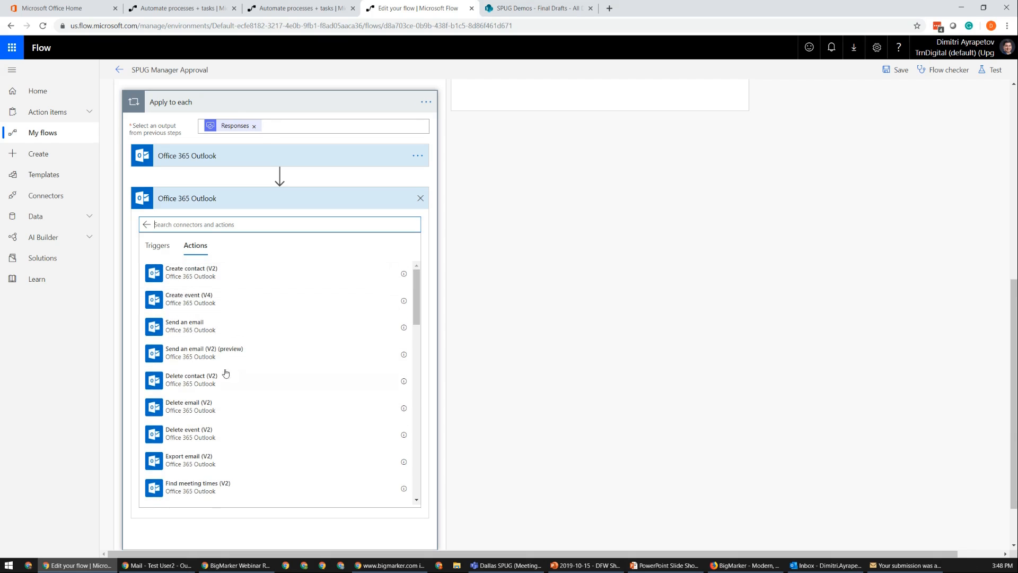
scroll(241, 378, "down", 5)
scroll(236, 382, "down", 8)
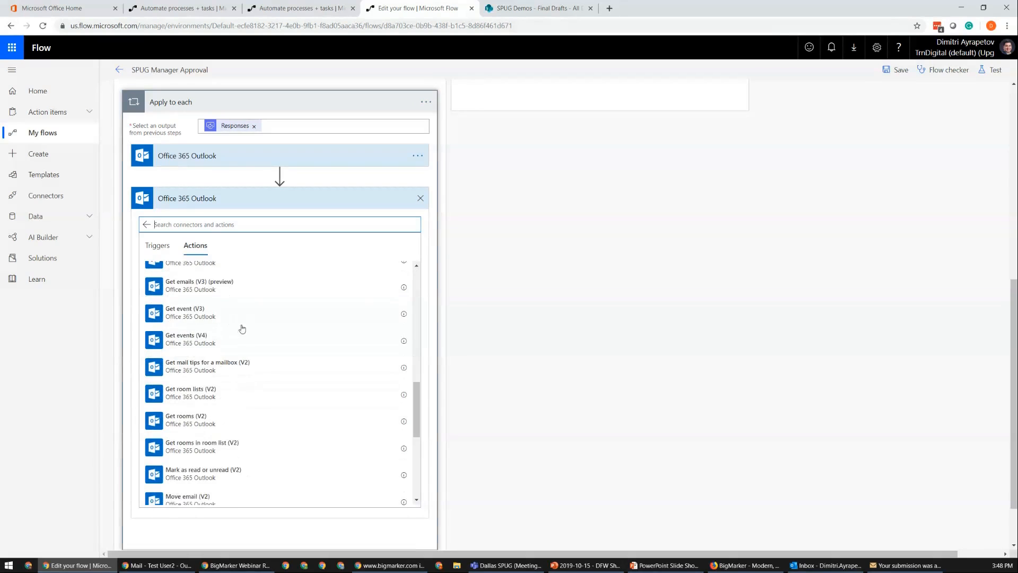
scroll(233, 398, "up", 10)
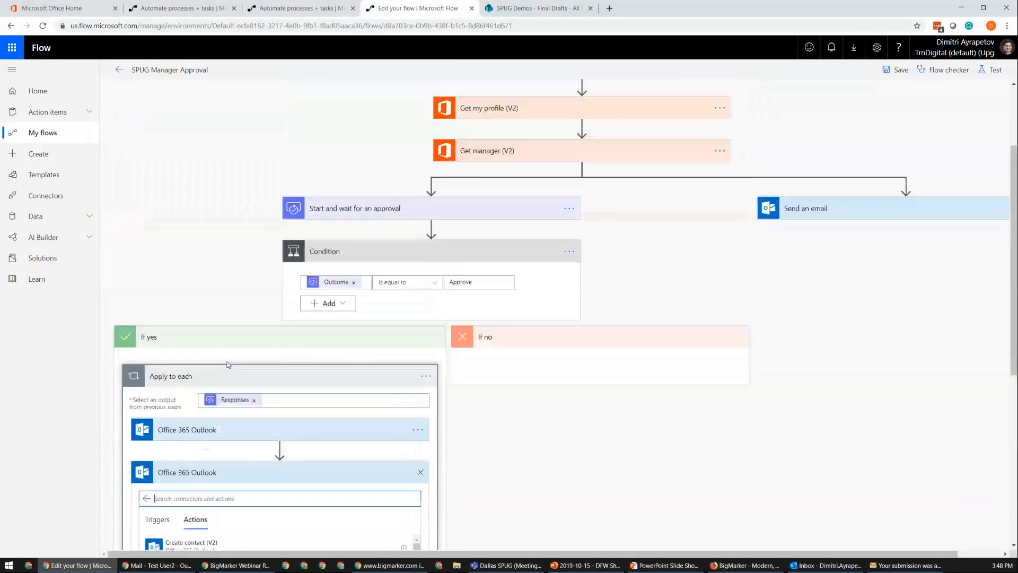
scroll(246, 364, "down", 2)
left_click(223, 357)
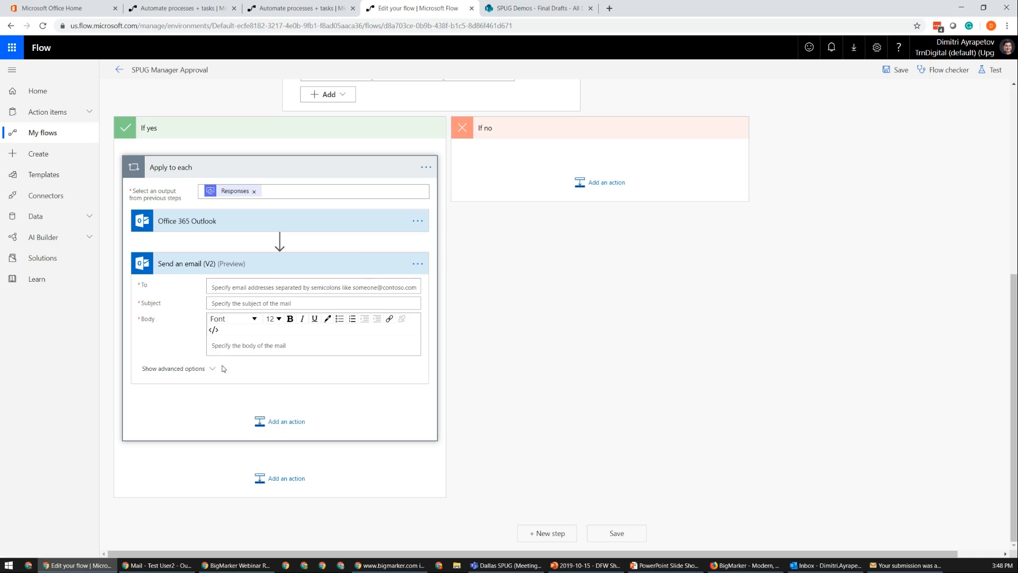
Step: Delete the empty Send an email (V2) (Preview) action from the Apply to each loop
left_click(420, 265)
left_click(417, 220)
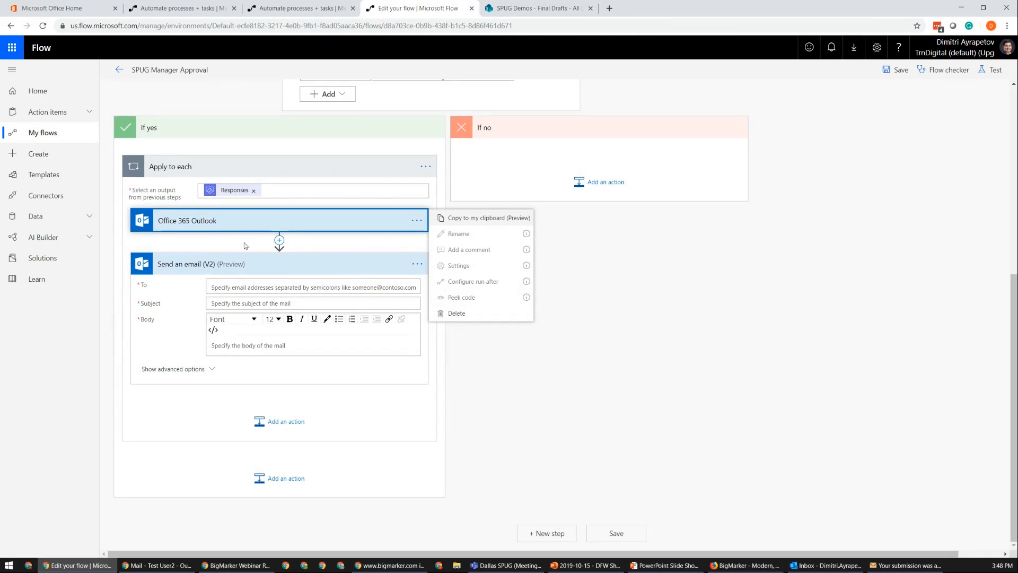
left_click(362, 236)
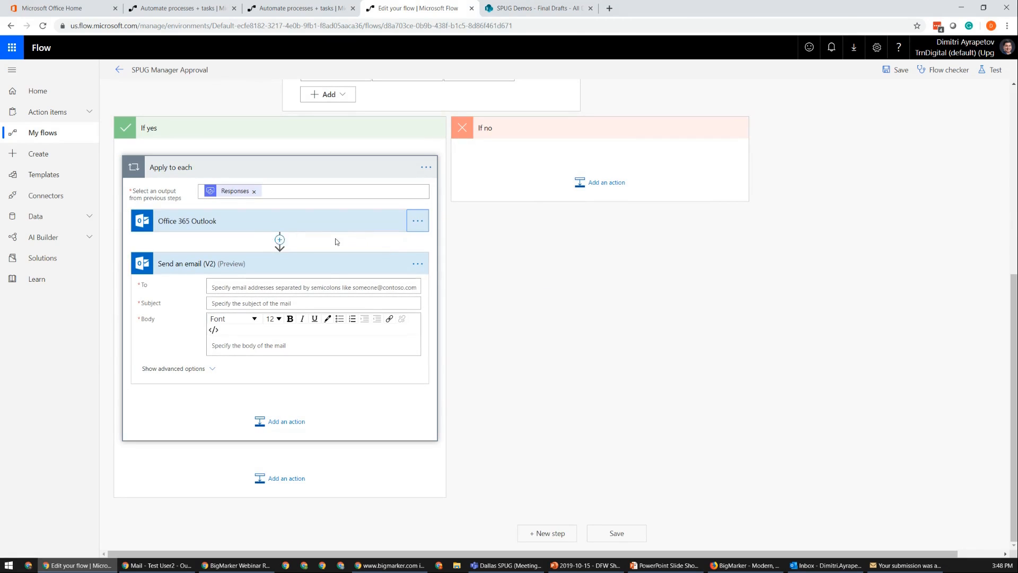
left_click(417, 264)
left_click(409, 331)
left_click(417, 264)
left_click(455, 355)
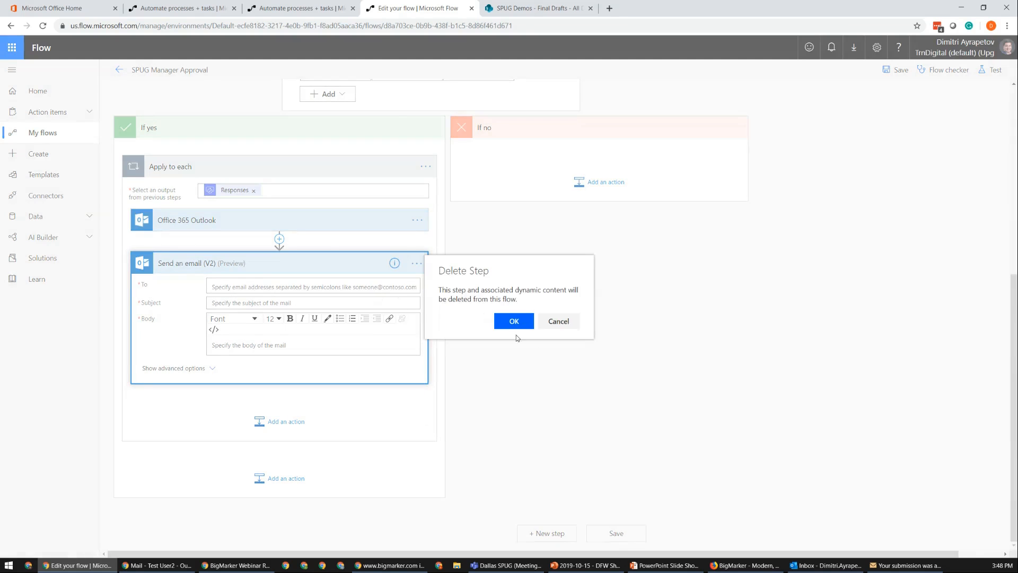
left_click(513, 320)
Step: Sign in to create the Office 365 Outlook connection for Send an email 2, and leave the editor for the flow's details page
left_click(329, 374)
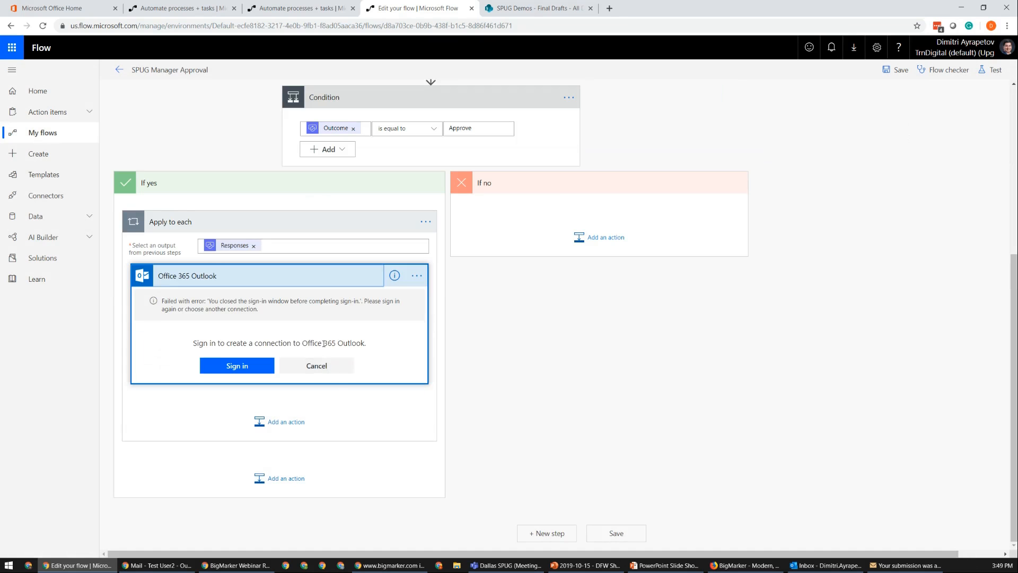
left_click(255, 369)
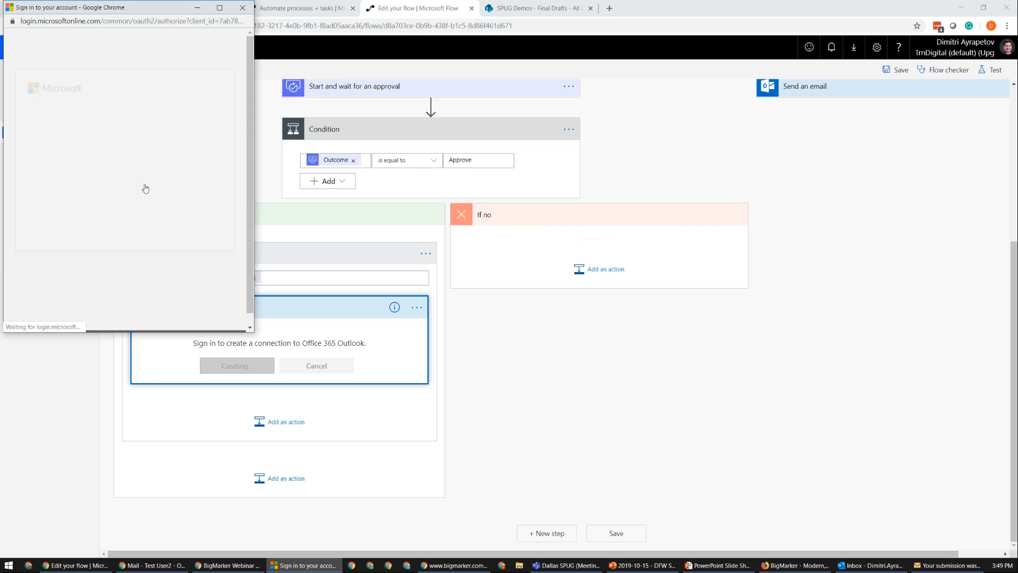
left_click(117, 188)
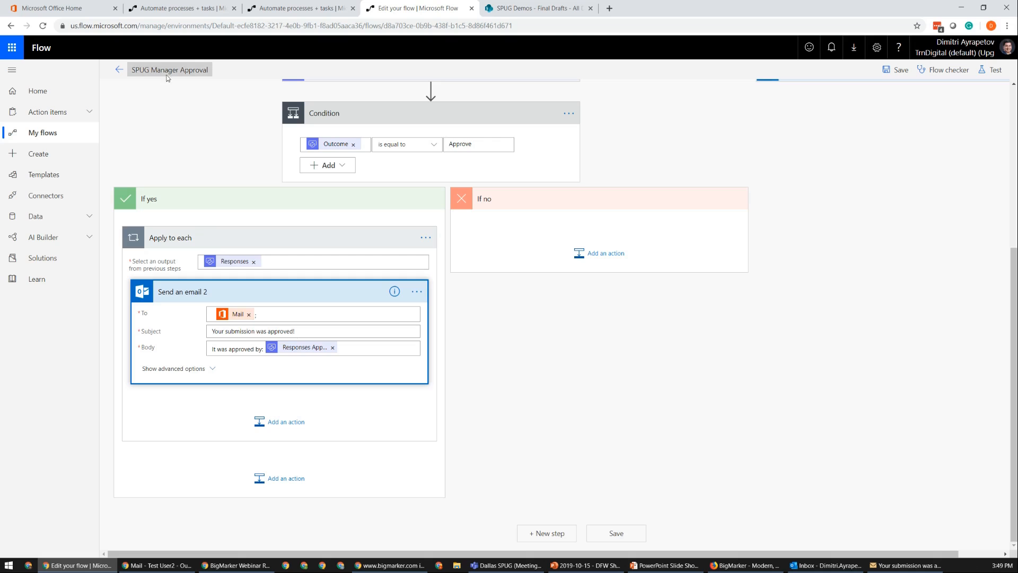
left_click(119, 69)
left_click(556, 113)
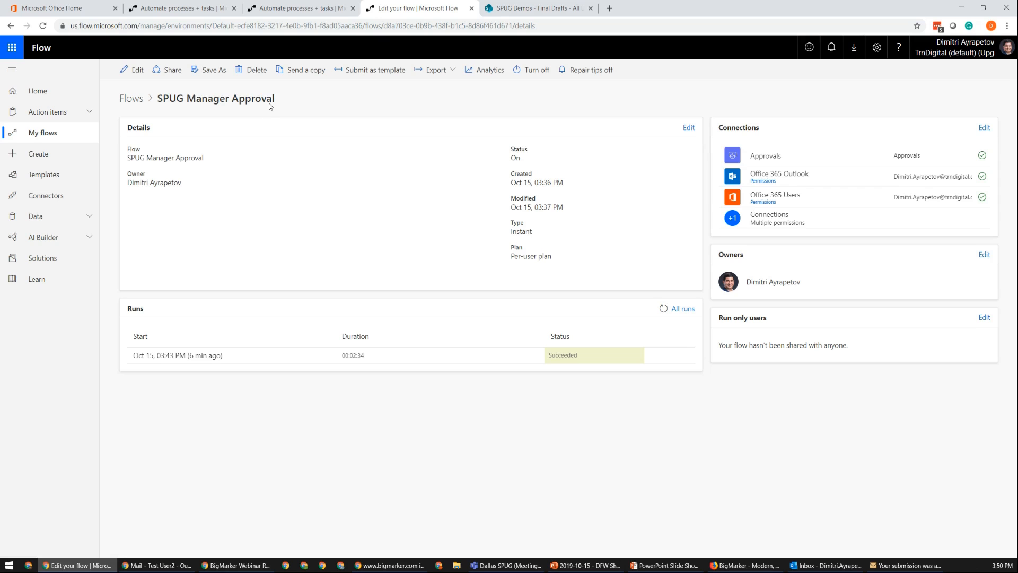
Step: Open the Request sign-off flow for Buffalo Wings.xlsx in the Final Drafts library, examine its details, and dismiss it without creating it
left_click(535, 6)
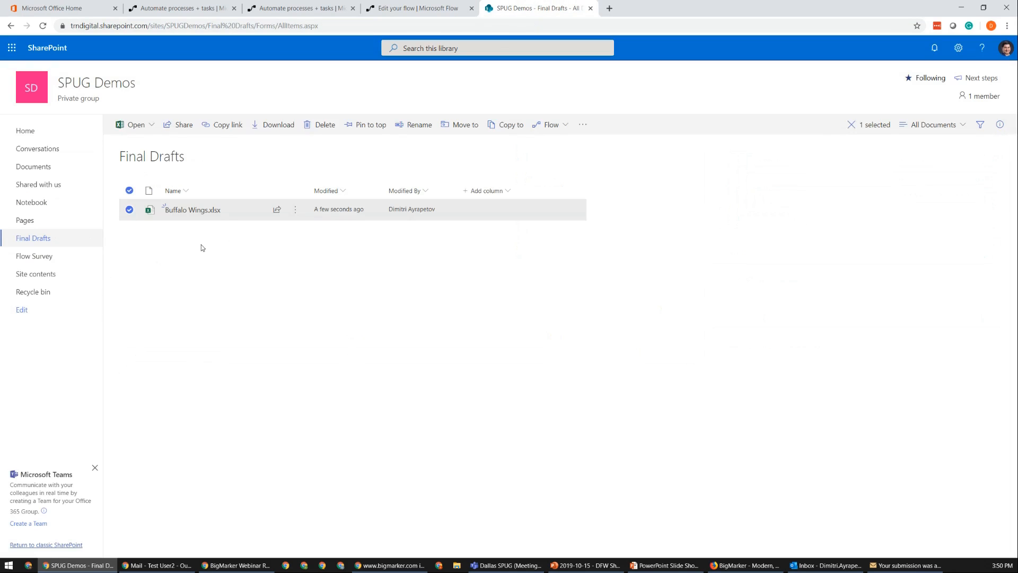
left_click(128, 210)
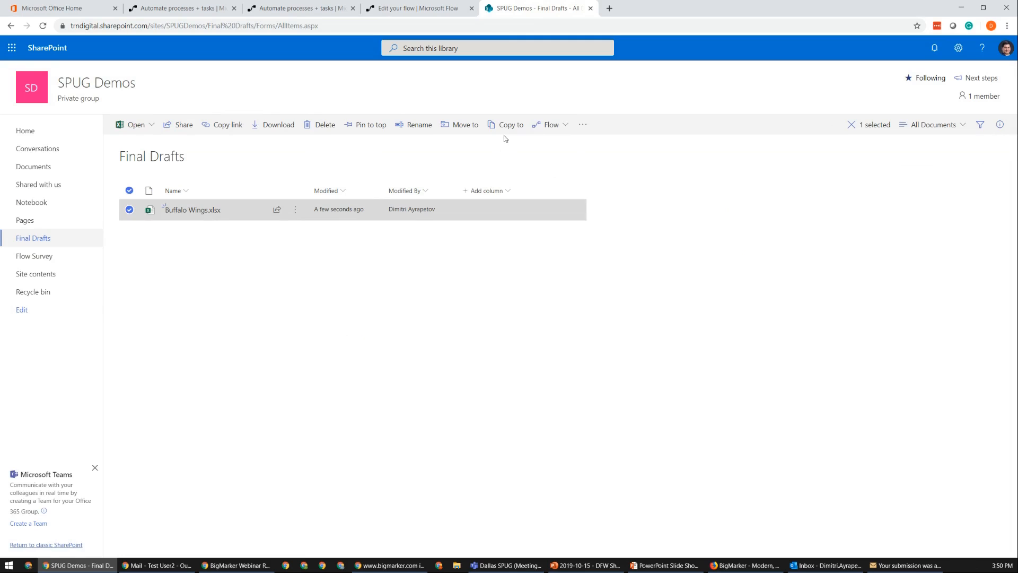
left_click(549, 125)
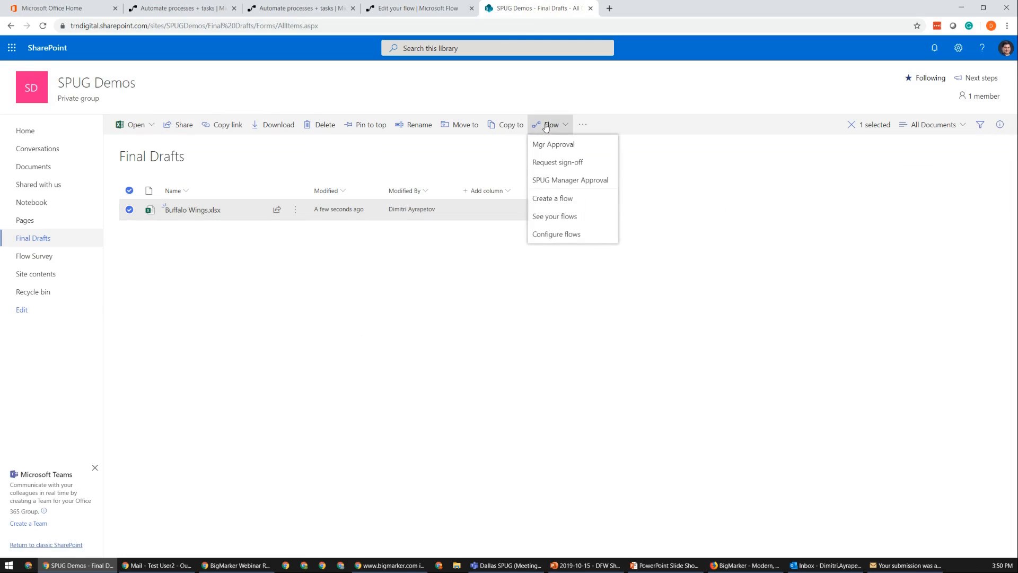
left_click(585, 165)
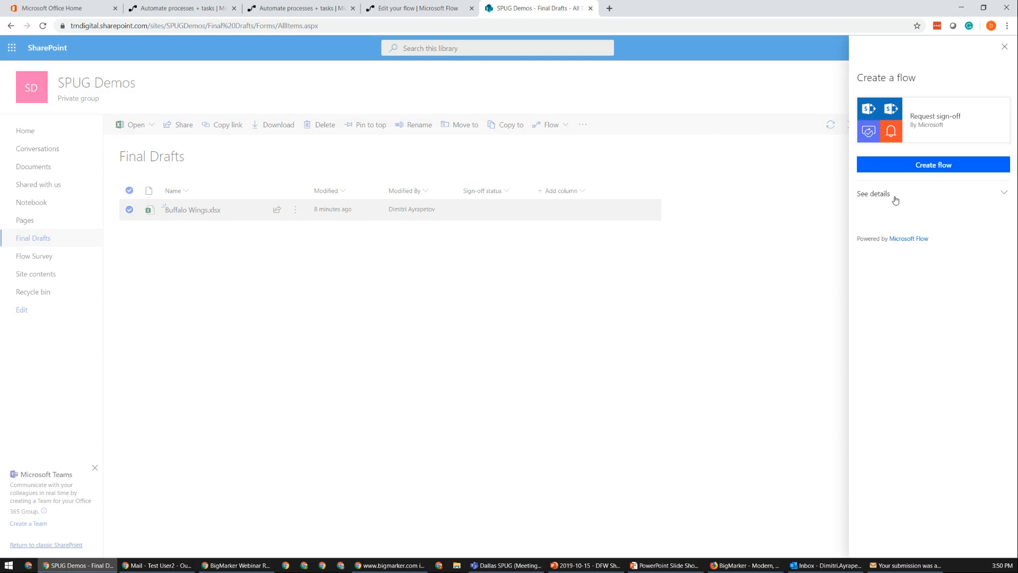
left_click(913, 198)
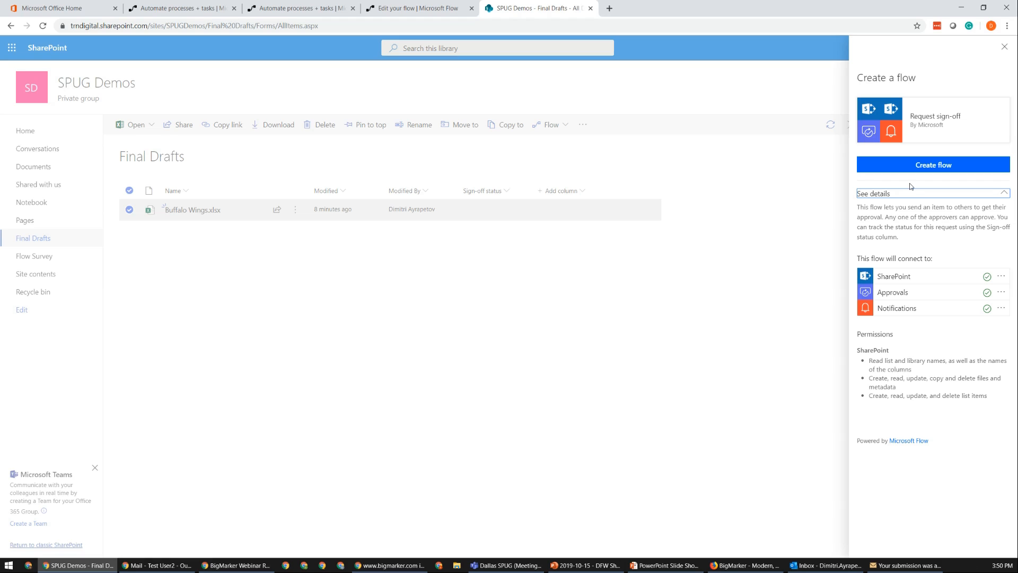
left_click(592, 418)
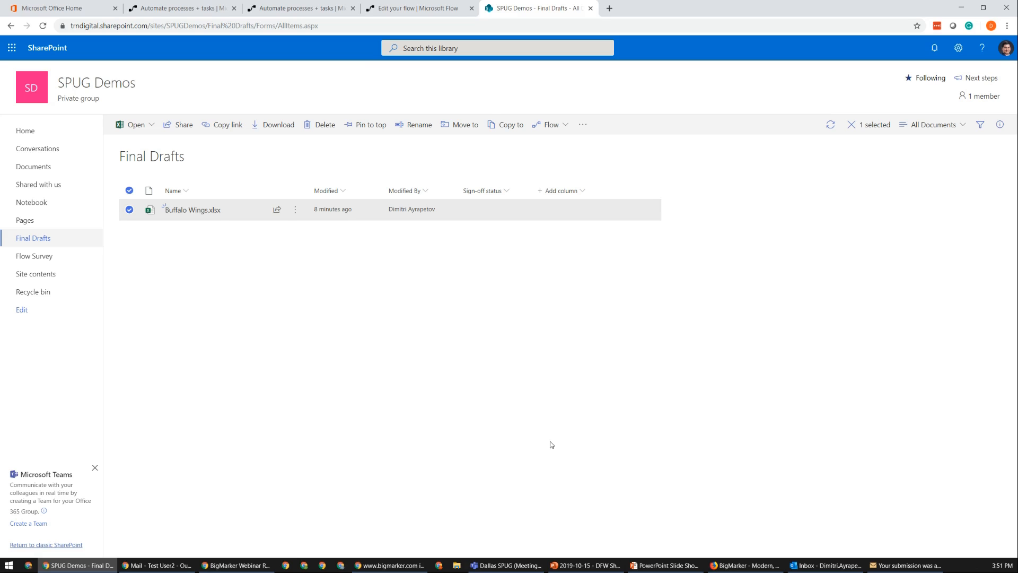
Step: Switch to the PowerPoint slide show, advance to the Demo 2 outline slide, and return to the SharePoint library in the browser
left_click(690, 565)
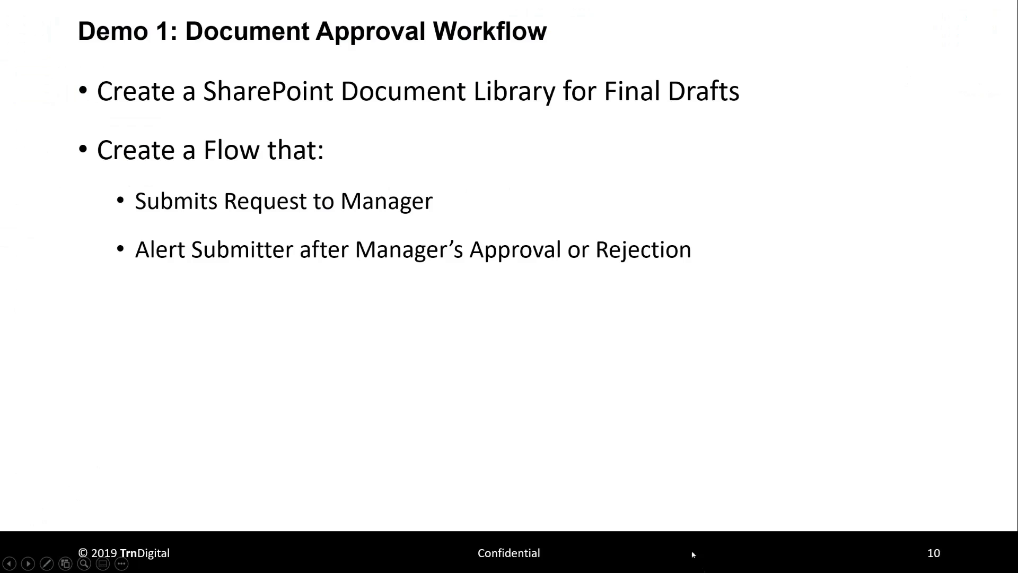
left_click(622, 443)
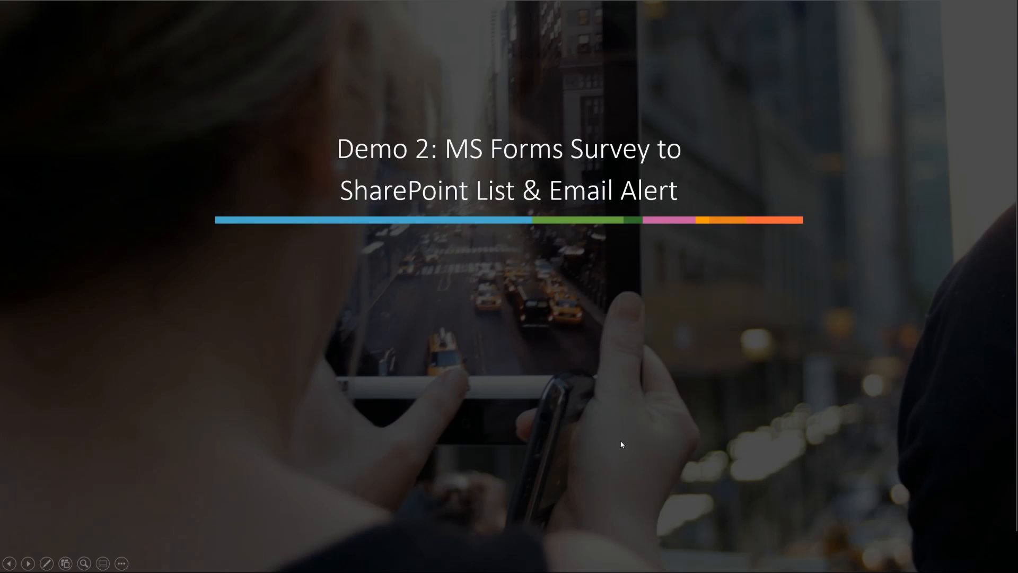
left_click(619, 497)
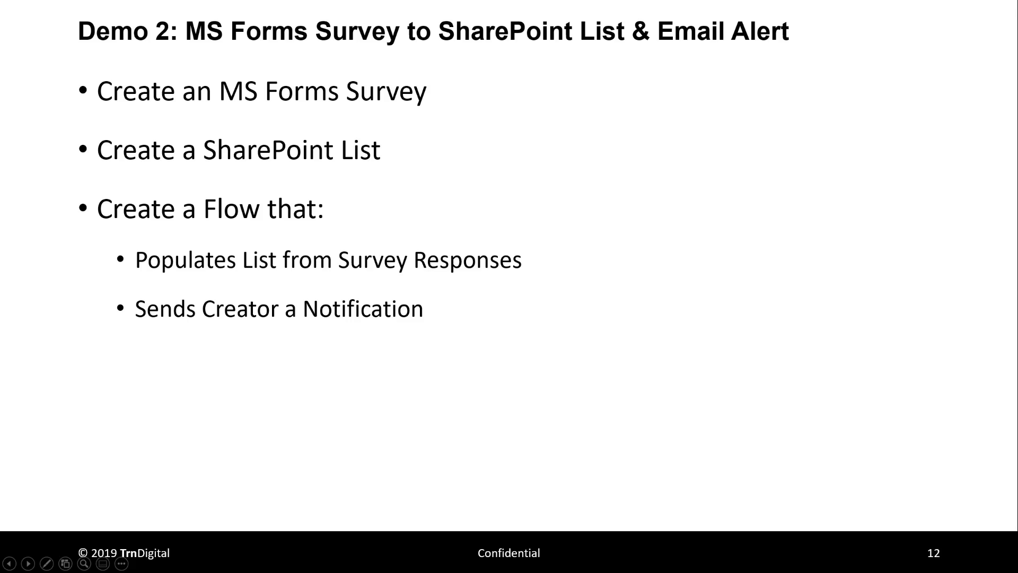
key("alt+Tab")
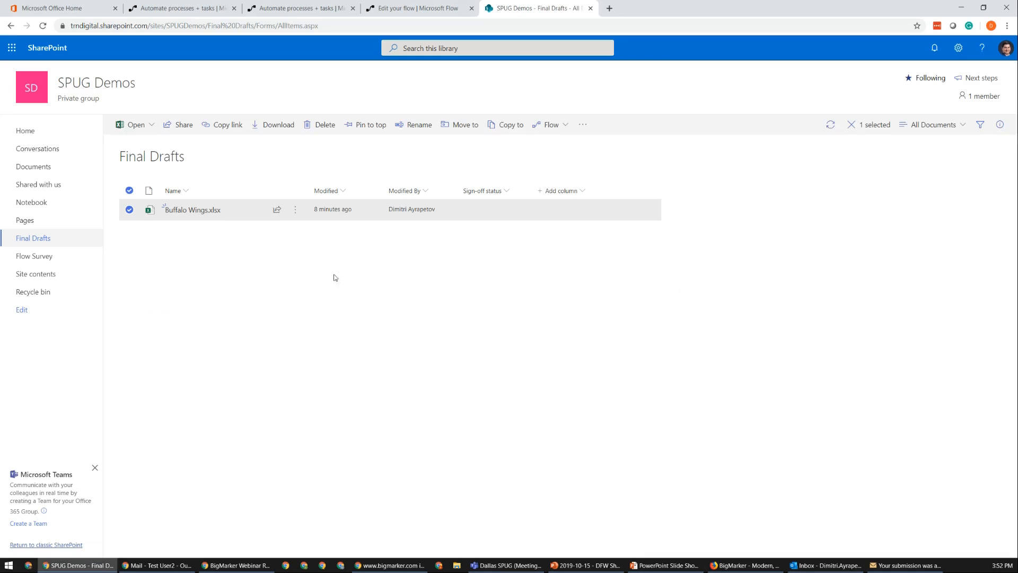
Step: Go to the Office 365 apps page, open Microsoft Forms and create a new form
left_click(331, 361)
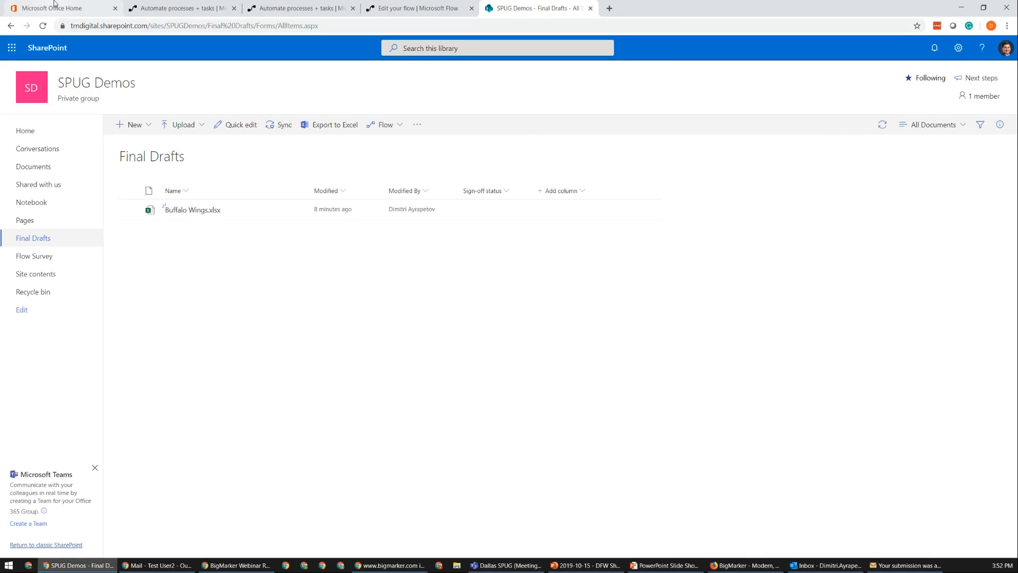
left_click(54, 4)
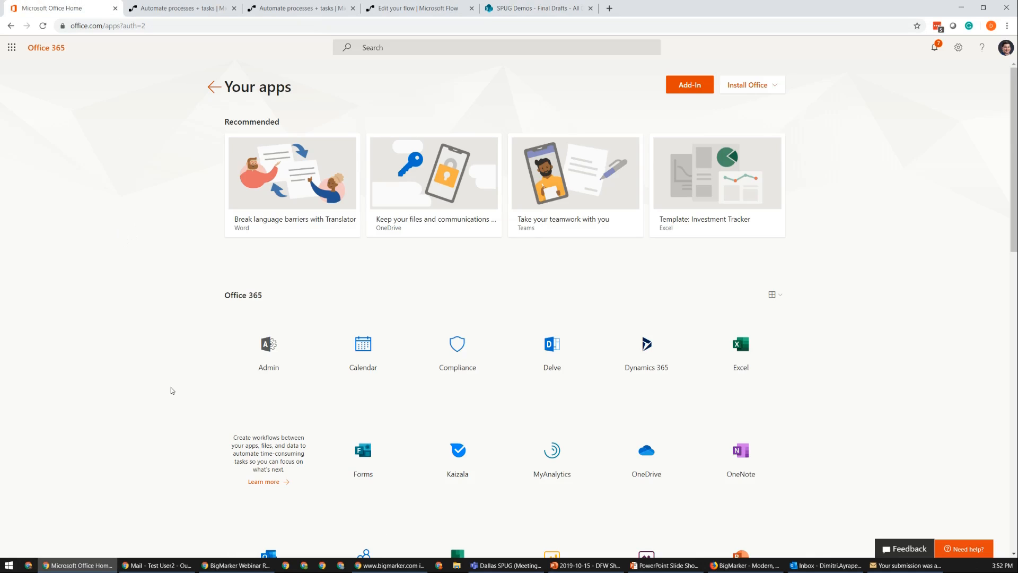
left_click(362, 452)
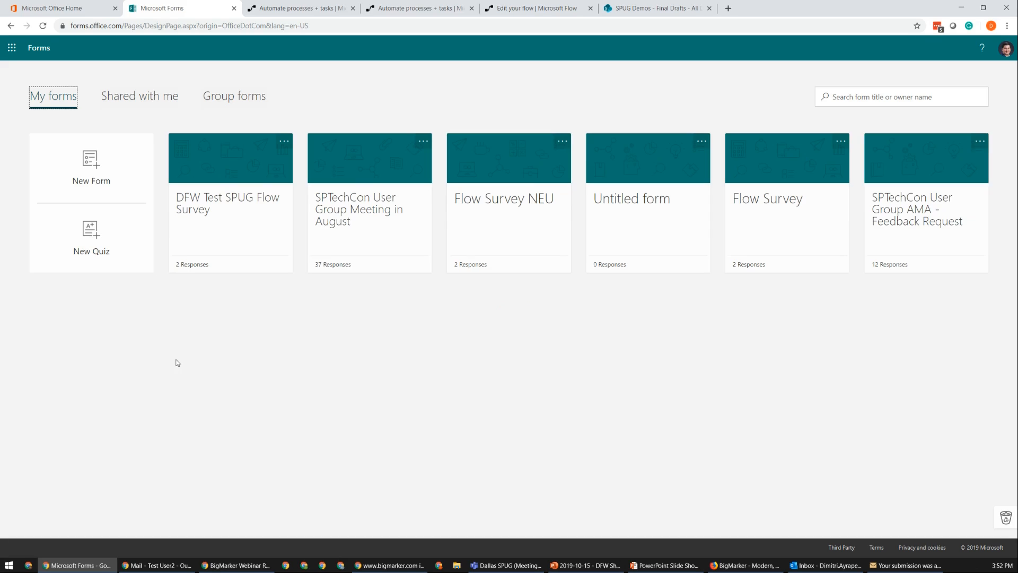
left_click(85, 177)
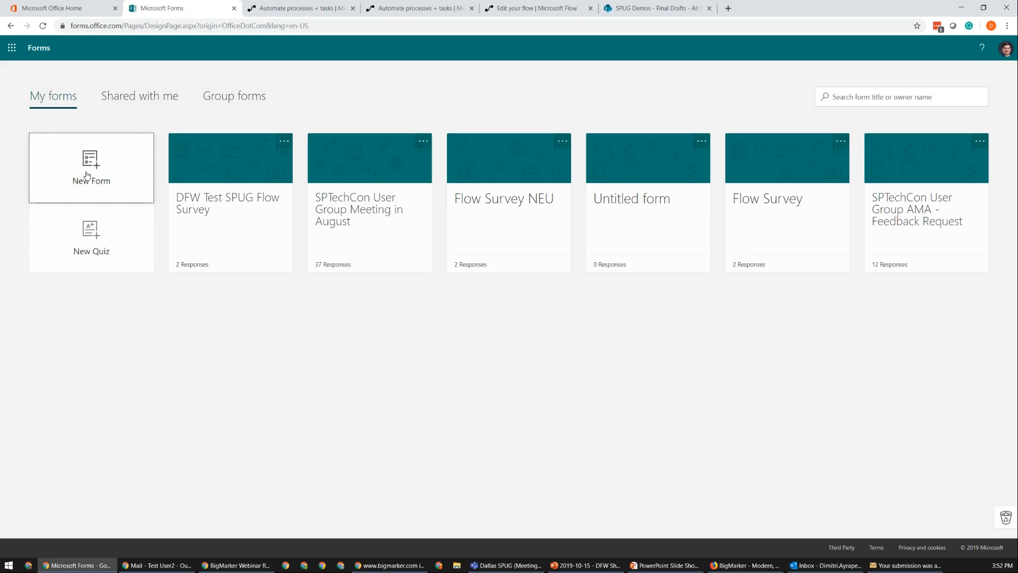
Step: Title the form "Oct 15 DFW SPUG - Flow Survey"
left_click(391, 164)
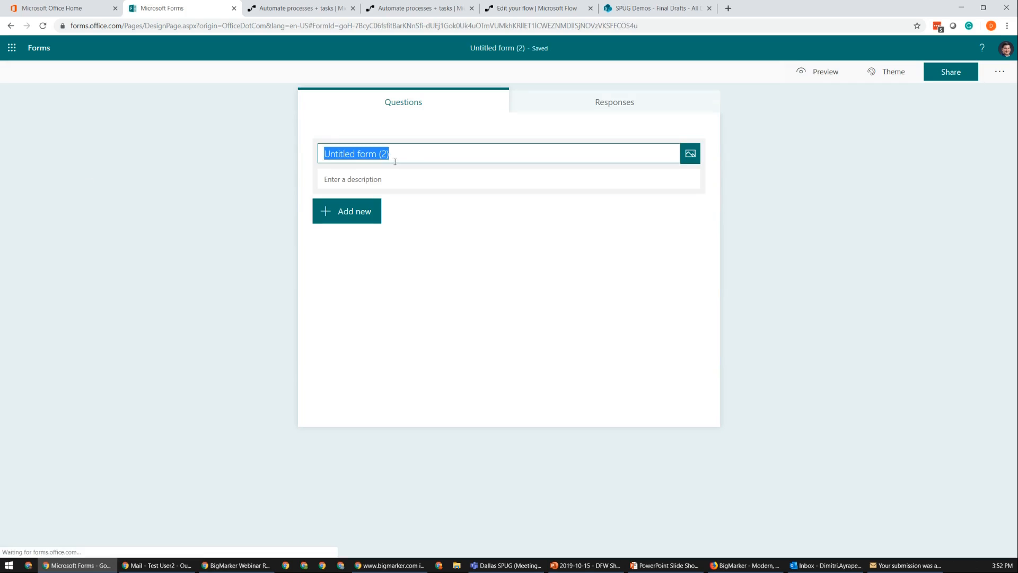
type("Oct 15 DFW")
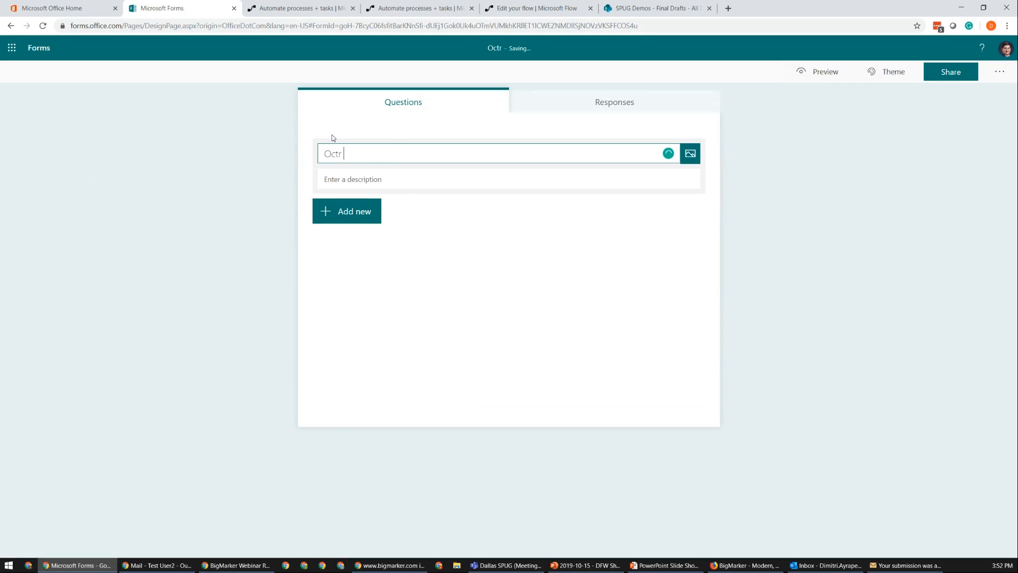
type(" SPUG")
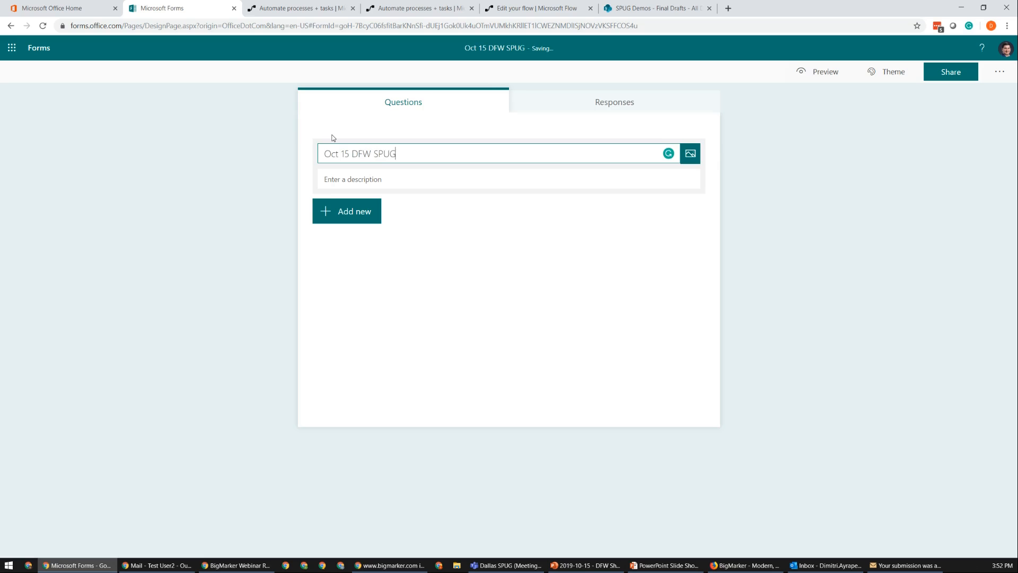
type(" - Forms")
key("ctrl+BackSpace")
type("Flow Survey")
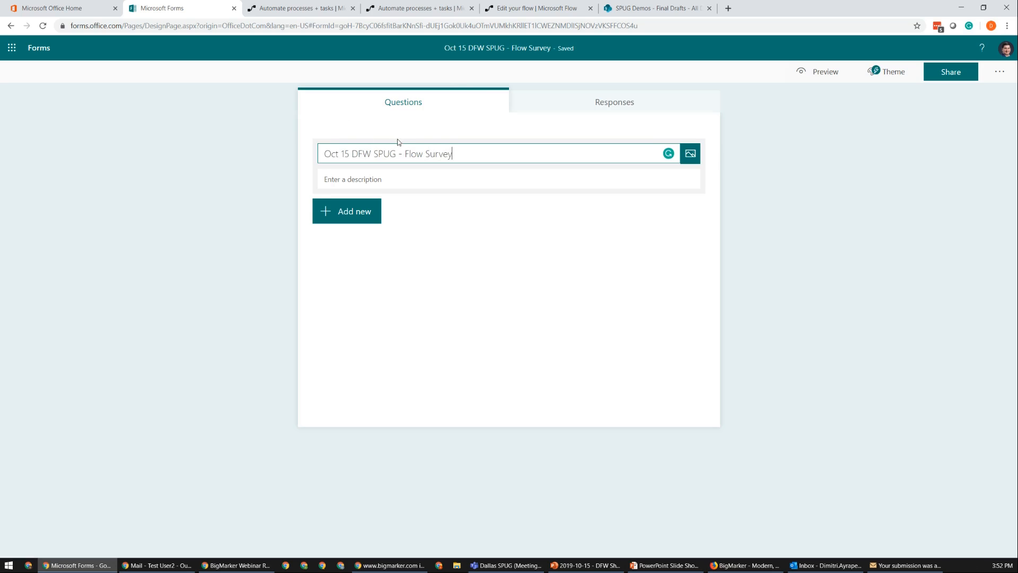
Step: Add a choice question to the form, leaving the form description empty
left_click(419, 181)
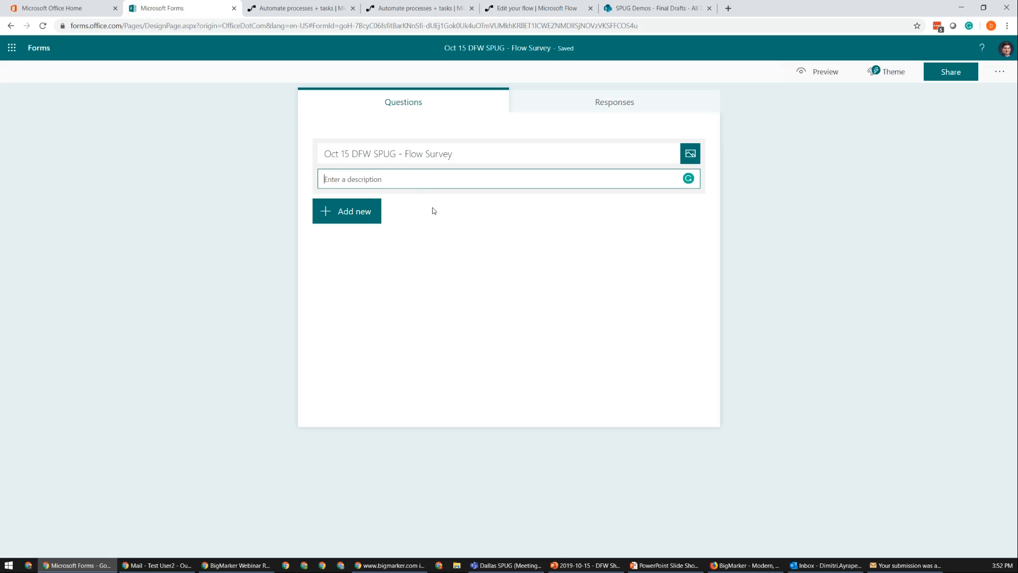
left_click(357, 212)
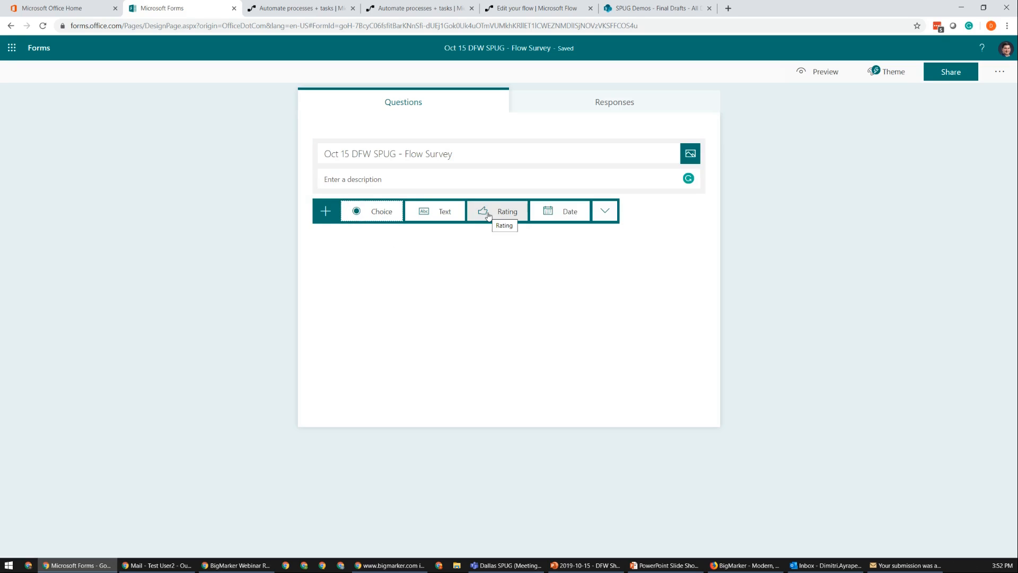
left_click(370, 215)
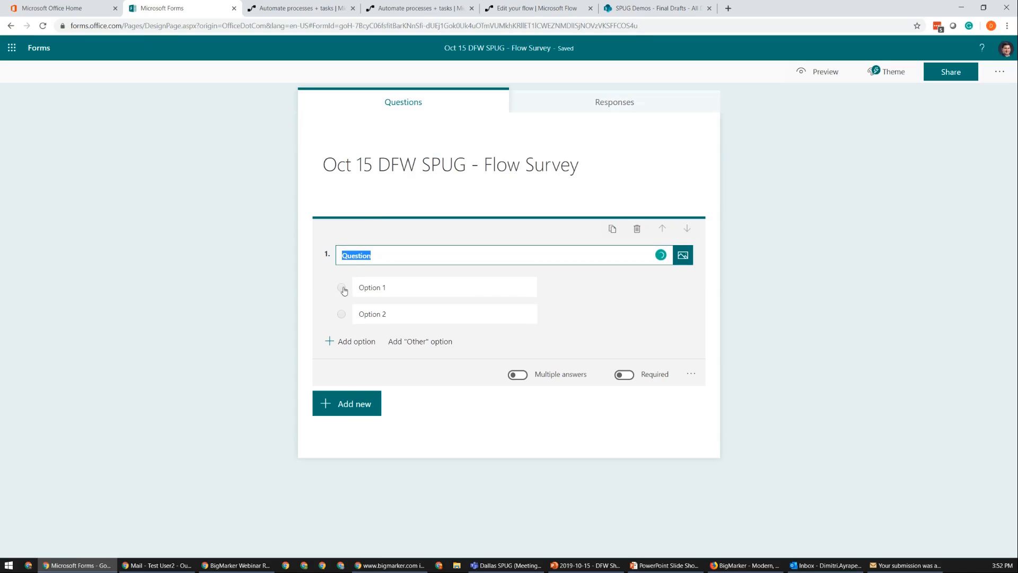
Step: Add a text question and a five-level rating question with the Number symbol, and look over the additional question types
left_click(375, 410)
left_click(440, 404)
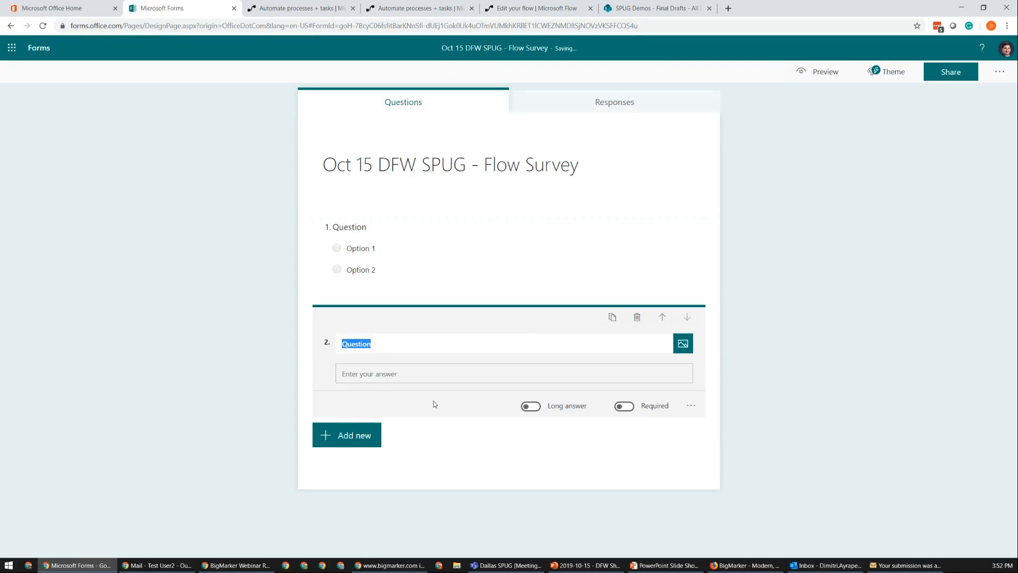
left_click(343, 436)
left_click(496, 433)
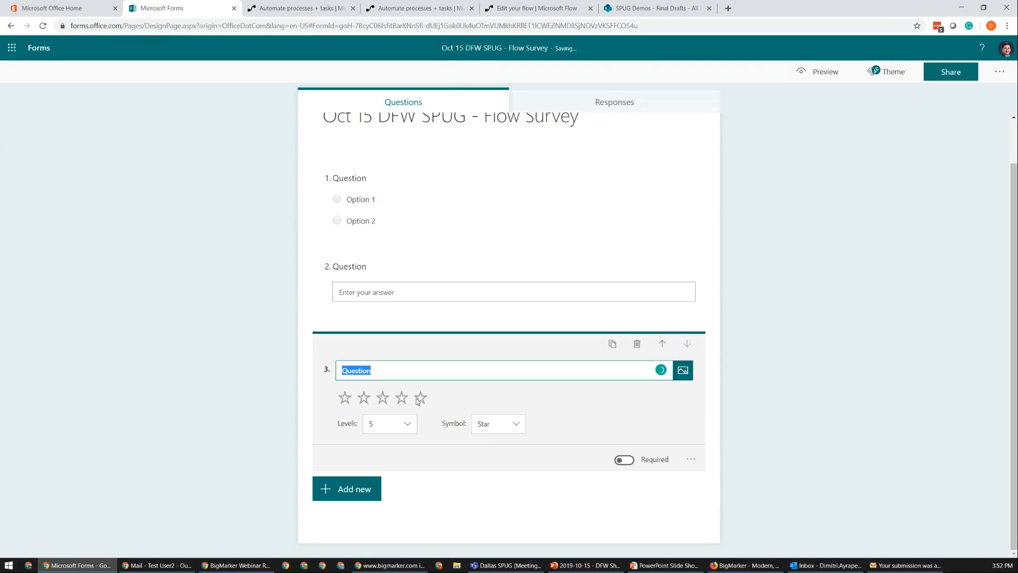
left_click(517, 423)
left_click(501, 451)
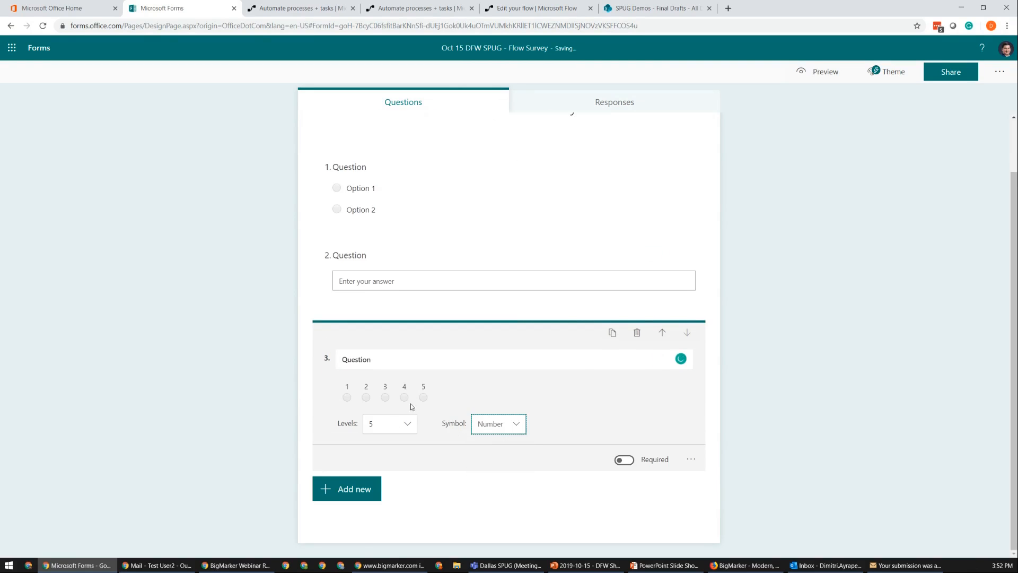
left_click(345, 488)
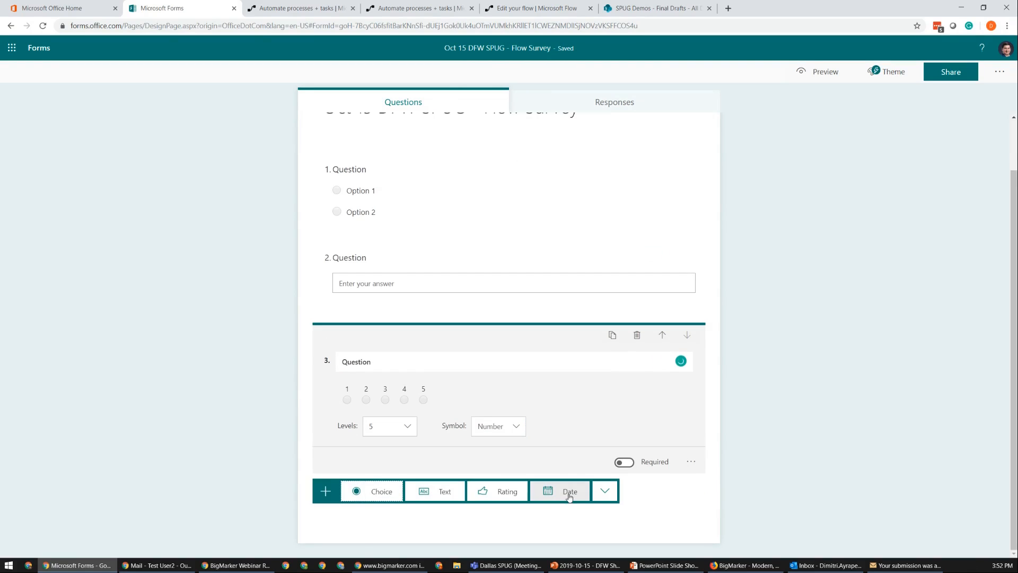
left_click(605, 491)
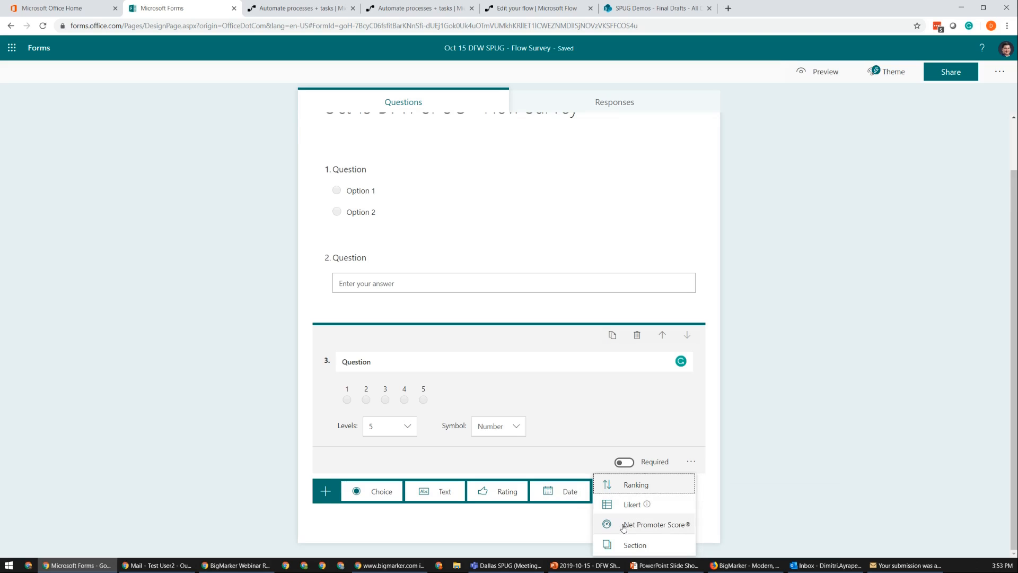
left_click(722, 343)
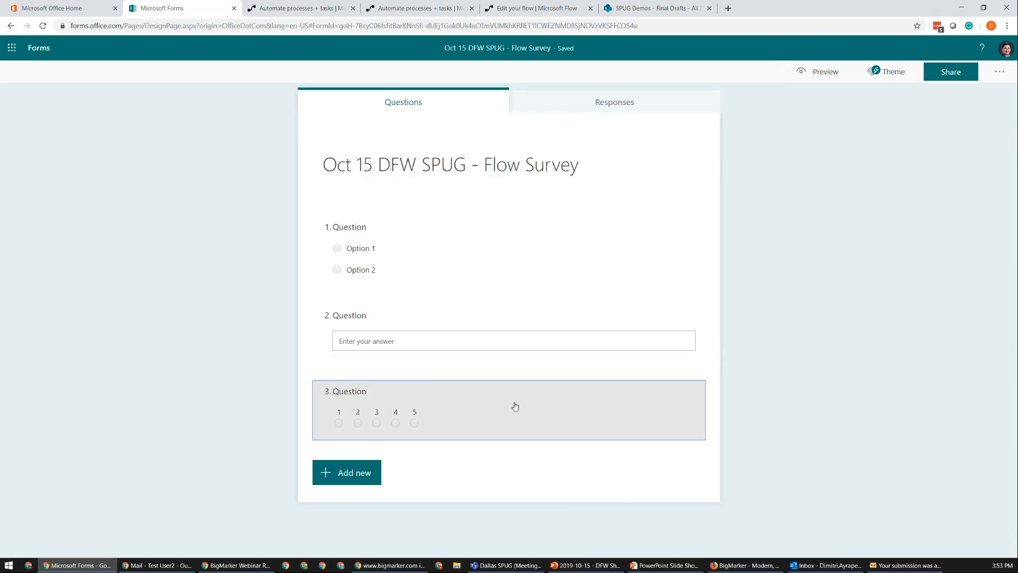
Step: Delete the rating question and the text question from the form
left_click(513, 405)
left_click(637, 353)
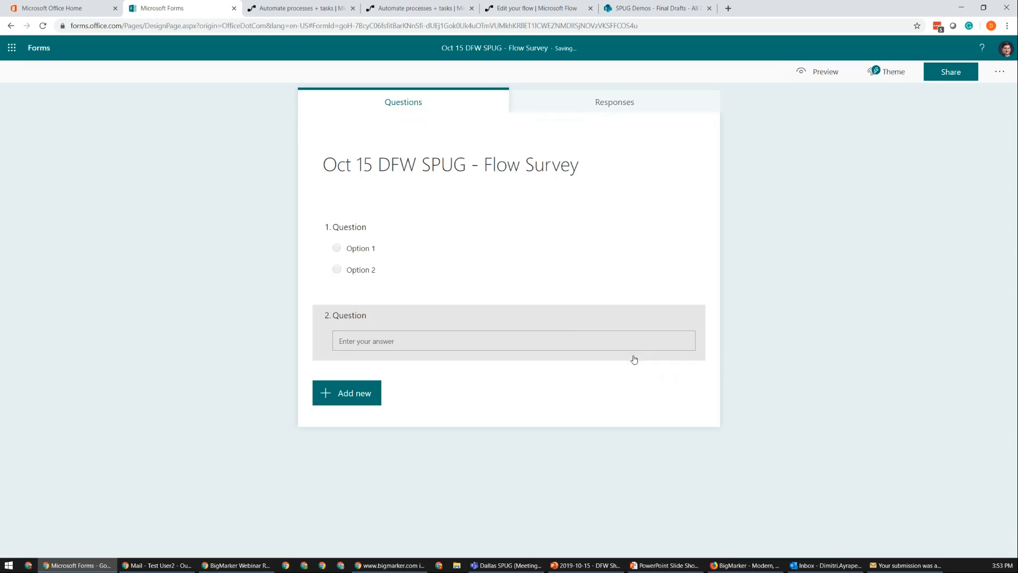
left_click(658, 314)
left_click(639, 318)
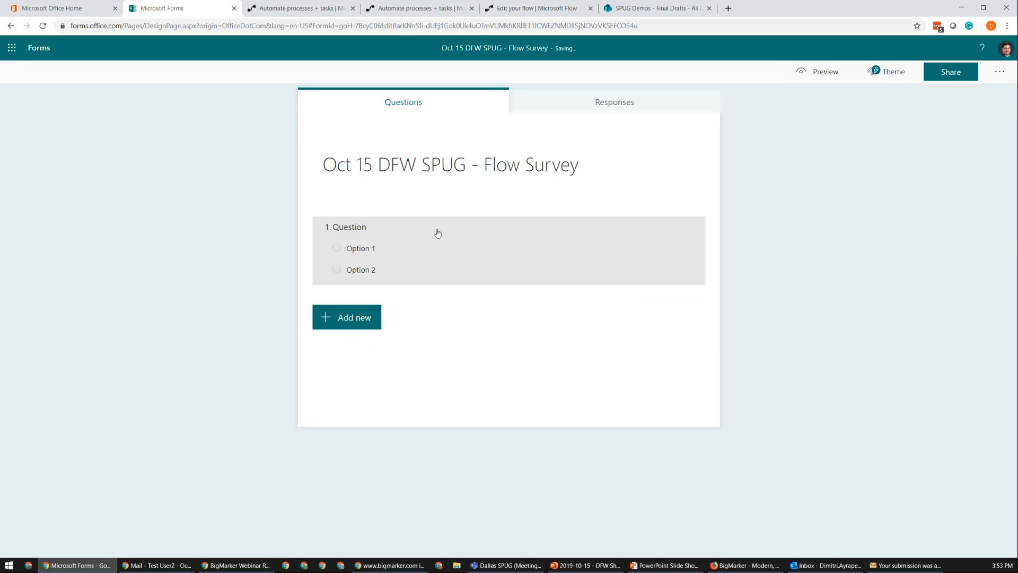
Step: Set the wording of the choice question to "What Year was MS Flow Introduced?"
left_click(408, 234)
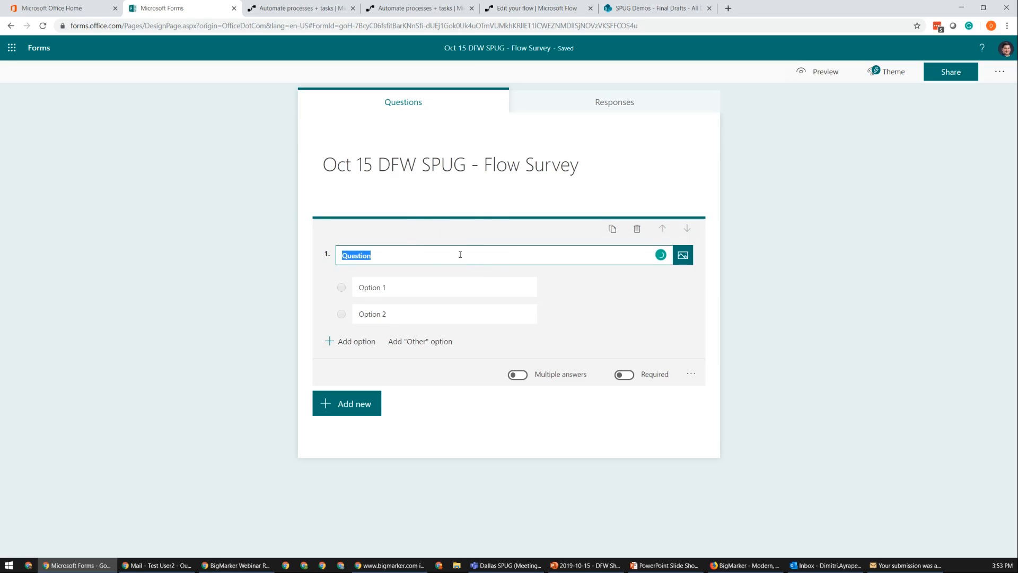
type("What Year was MS Fl")
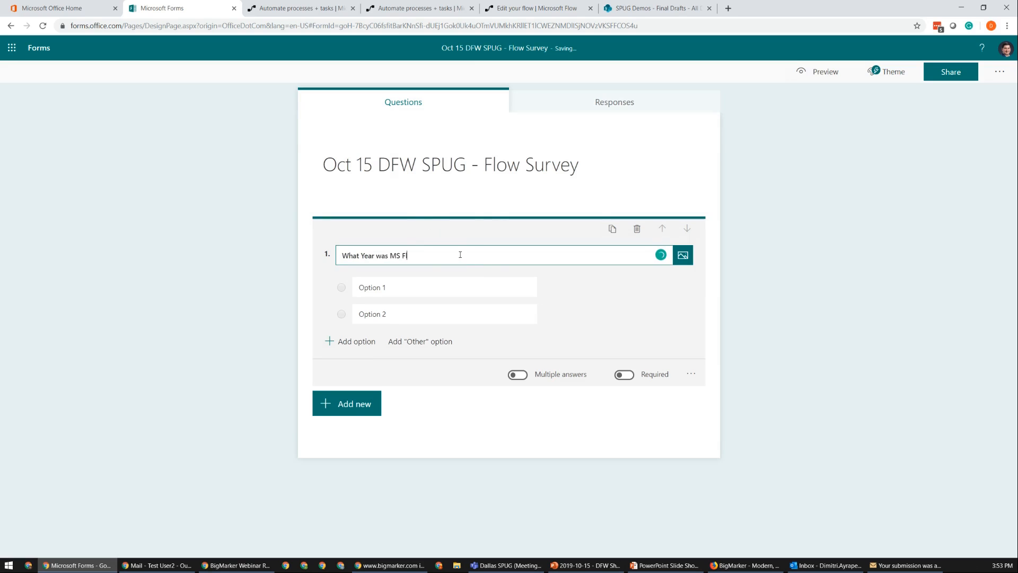
type("ow Introduced?")
Step: Enter 2015, 2016, 2017 and 2018 as the question's answer options and add an "Other" option
left_click(432, 280)
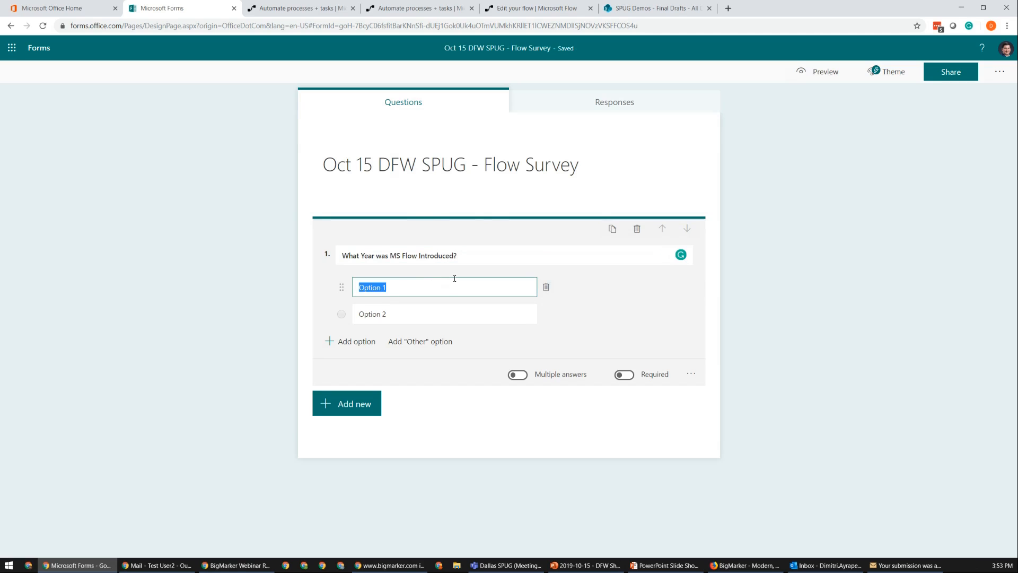
type("2015")
key("Return")
type("2016")
key("Return")
type("2017")
key("Return")
type("2018")
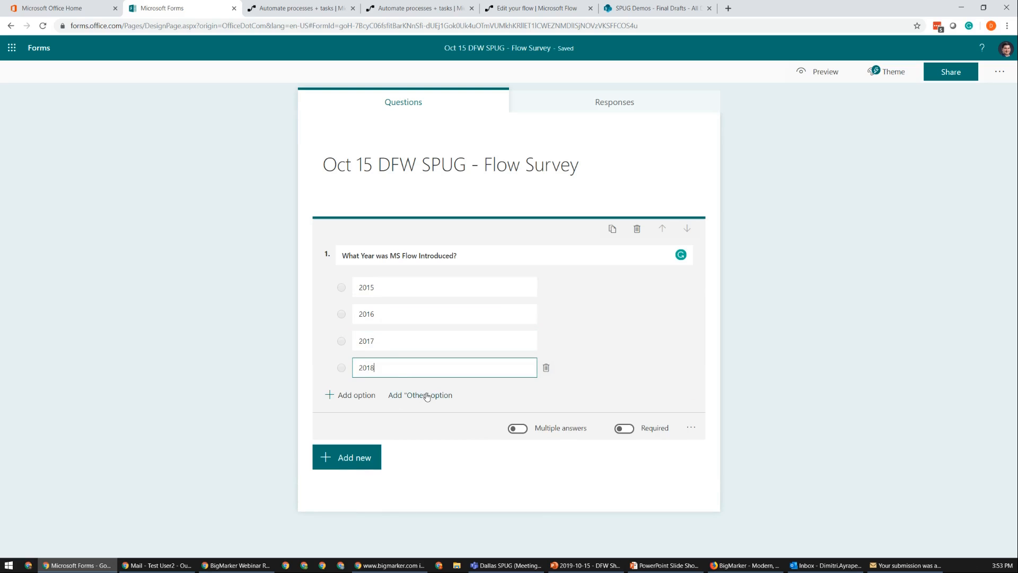
left_click(427, 395)
left_click(720, 437)
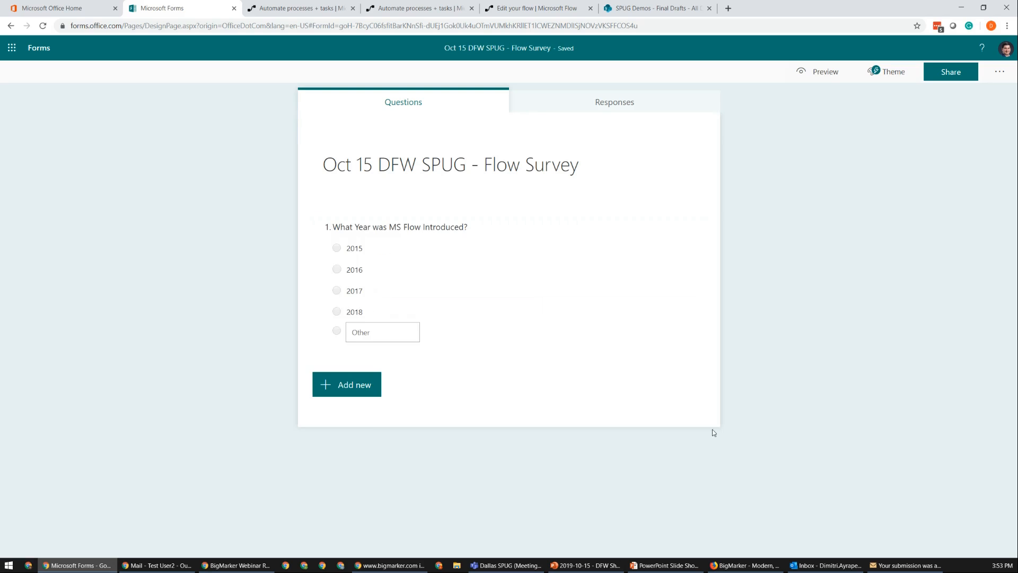
Step: Make the Flow introduction year question required and check its additional settings
left_click(485, 262)
left_click(625, 456)
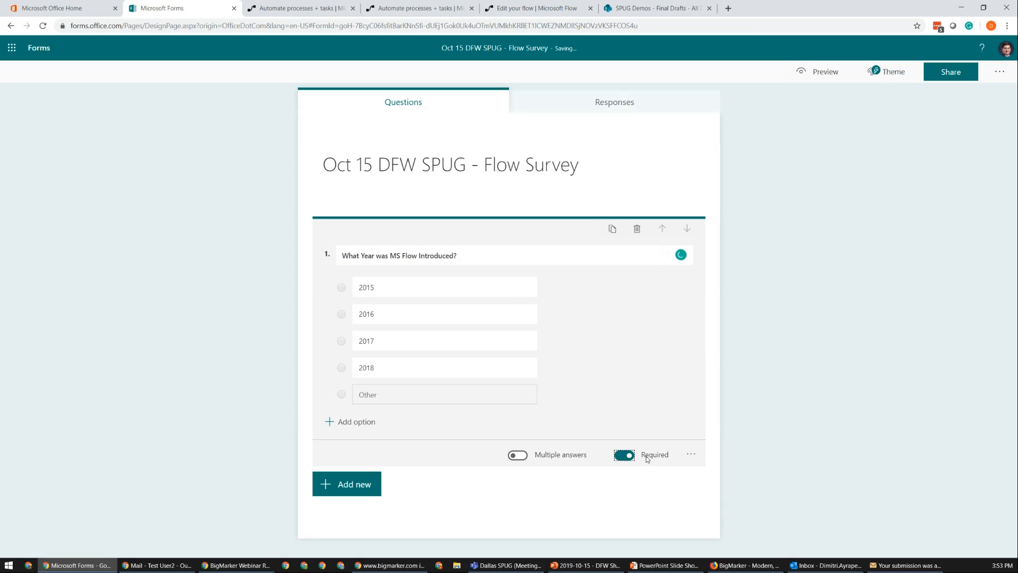
left_click(690, 454)
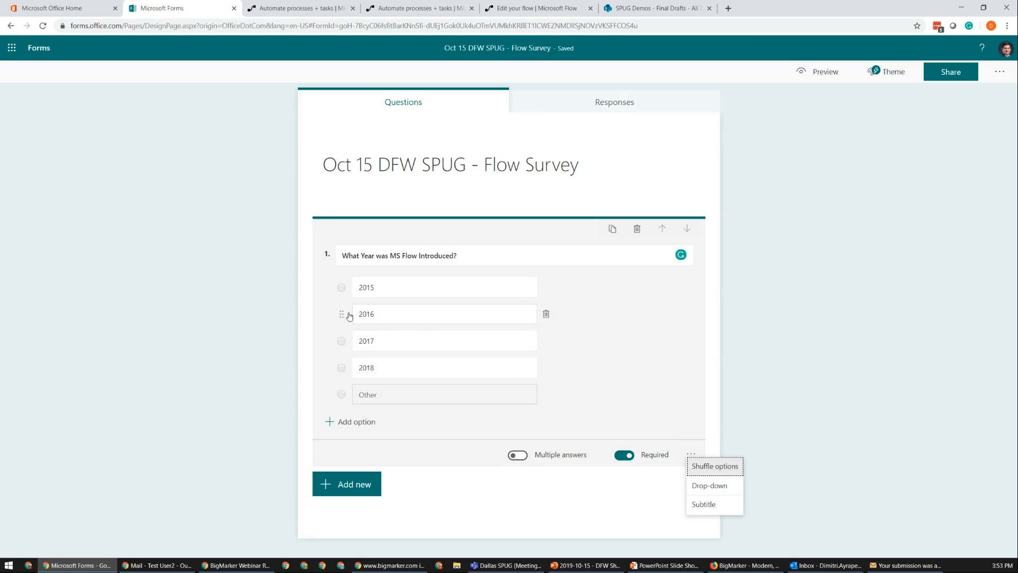
left_click(610, 479)
left_click(800, 389)
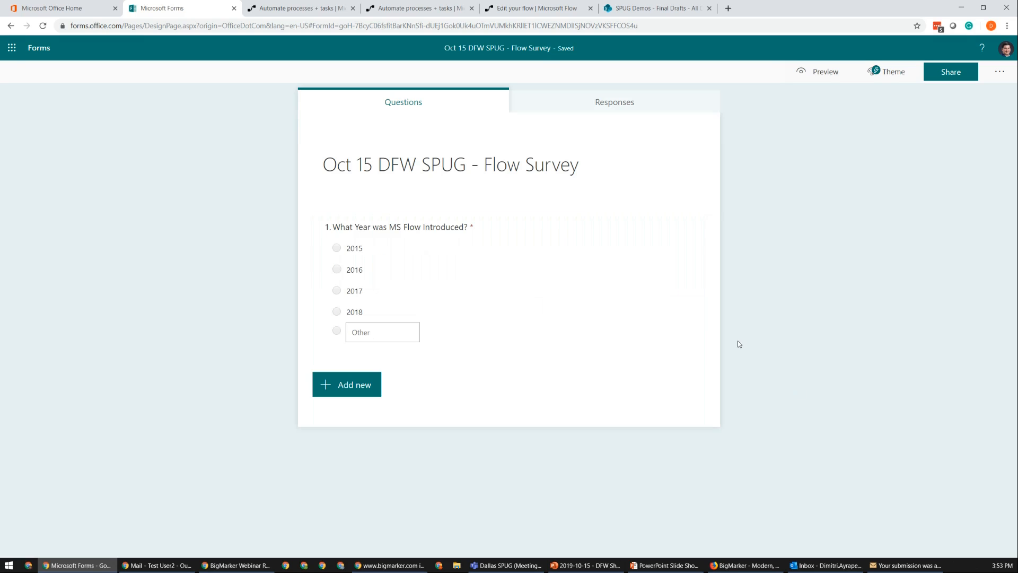
Step: Preview the survey in the computer view and return to editing
left_click(802, 74)
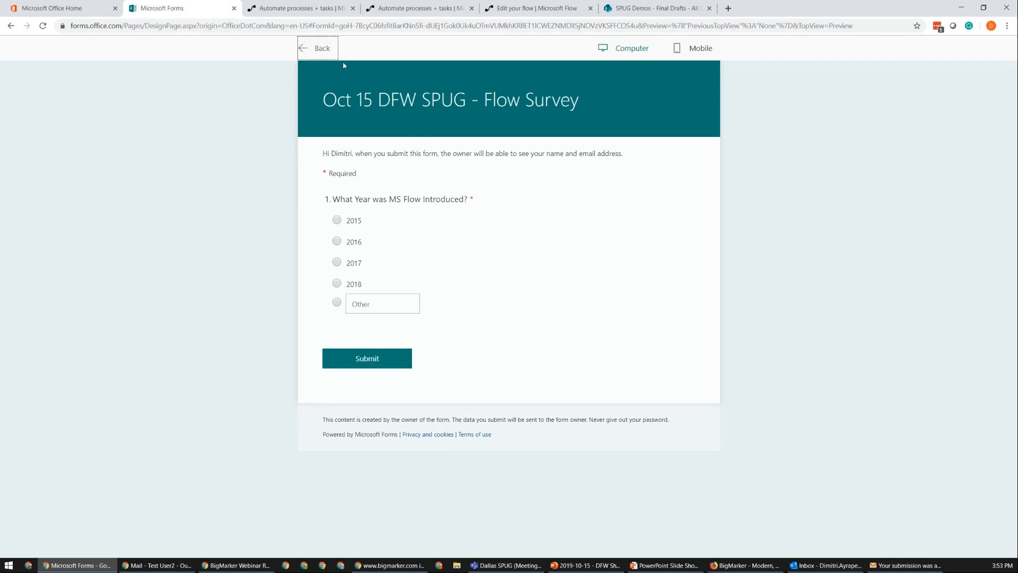
left_click_drag(437, 243, 589, 213)
left_click(765, 197)
left_click(321, 48)
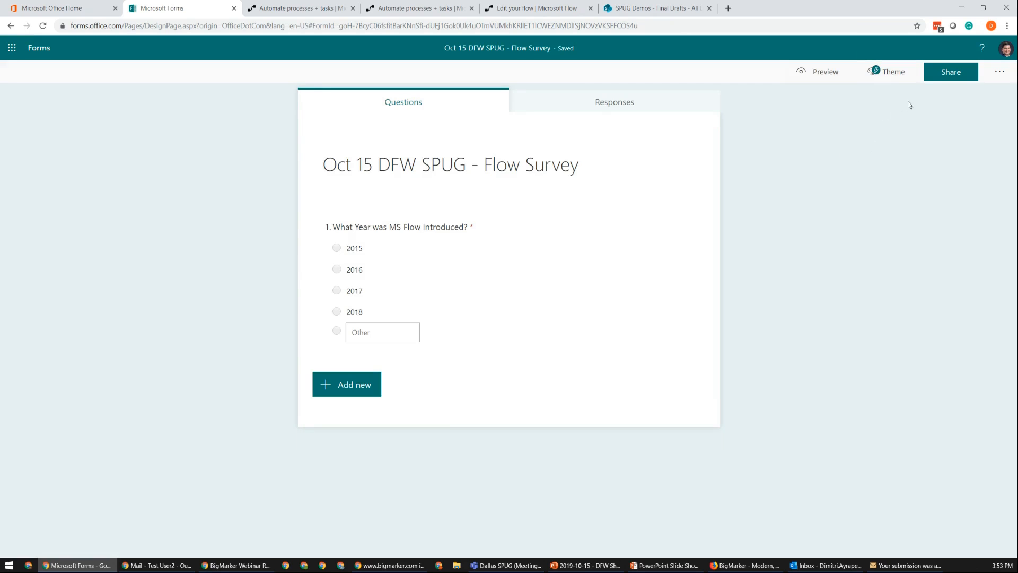
Step: Review the form settings for who can fill out the form and the one-response-per-person option
left_click(1007, 77)
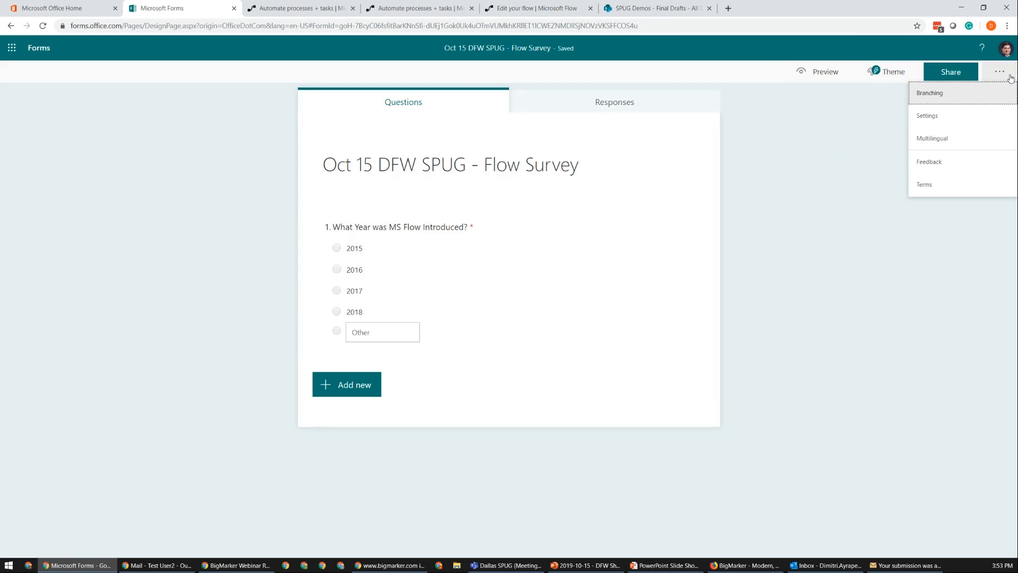
left_click(890, 127)
left_click(1007, 78)
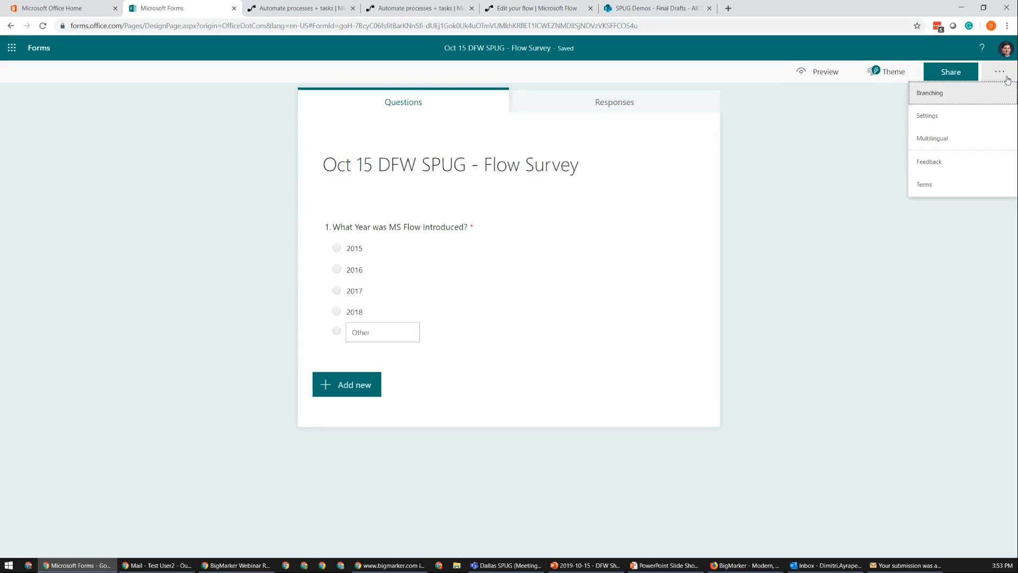
left_click(994, 117)
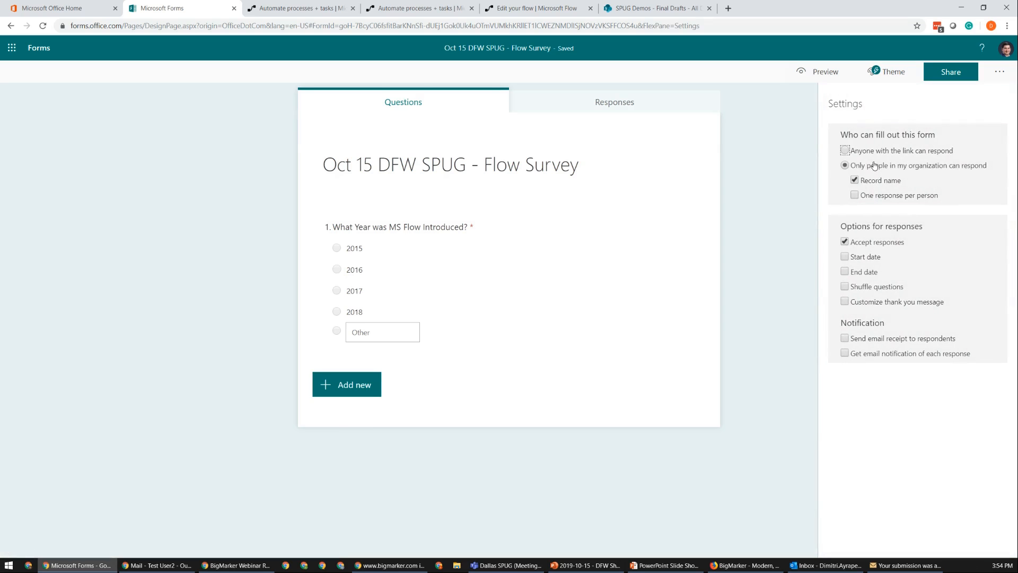
left_click(930, 155)
left_click(921, 167)
left_click(908, 197)
left_click(775, 185)
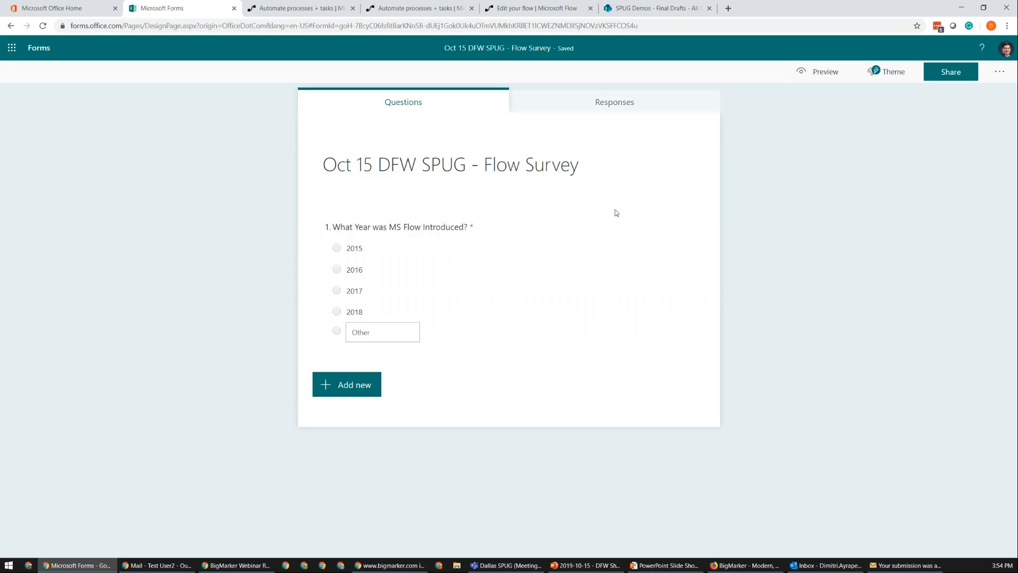
Step: Open the form's sharing options and copy the response link for people in the organization
double_click(562, 47)
left_click(949, 80)
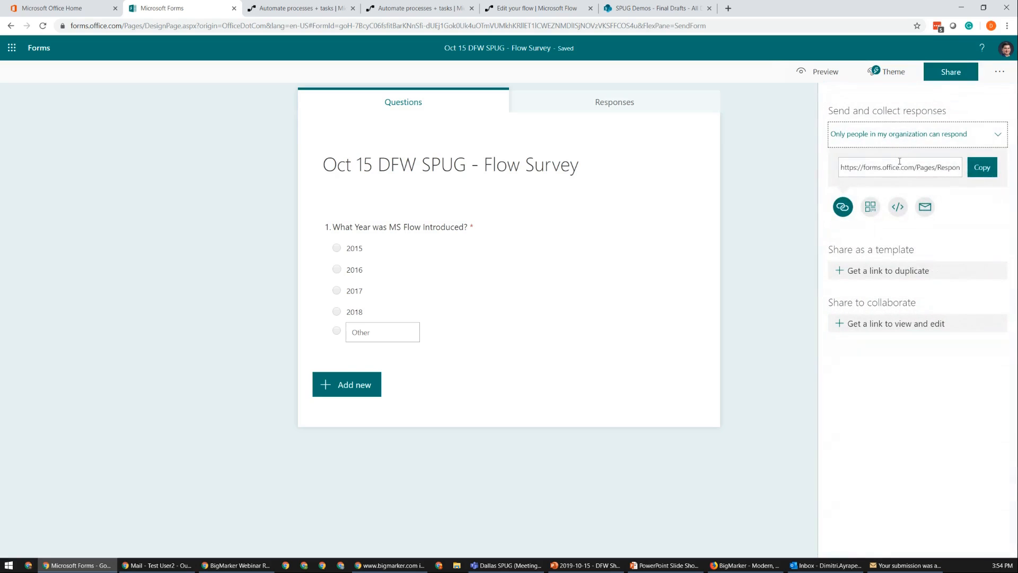
left_click(978, 169)
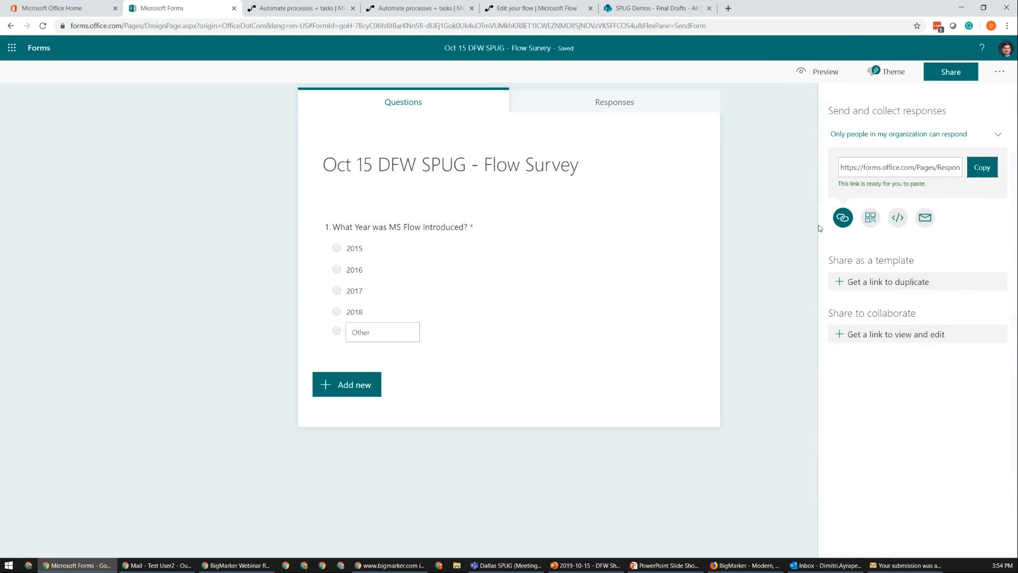
Step: Switch to Notepad, paste the copied response link, and widen the window so the link fits on one line
type("notepad")
key("Return")
key("ctrl+v")
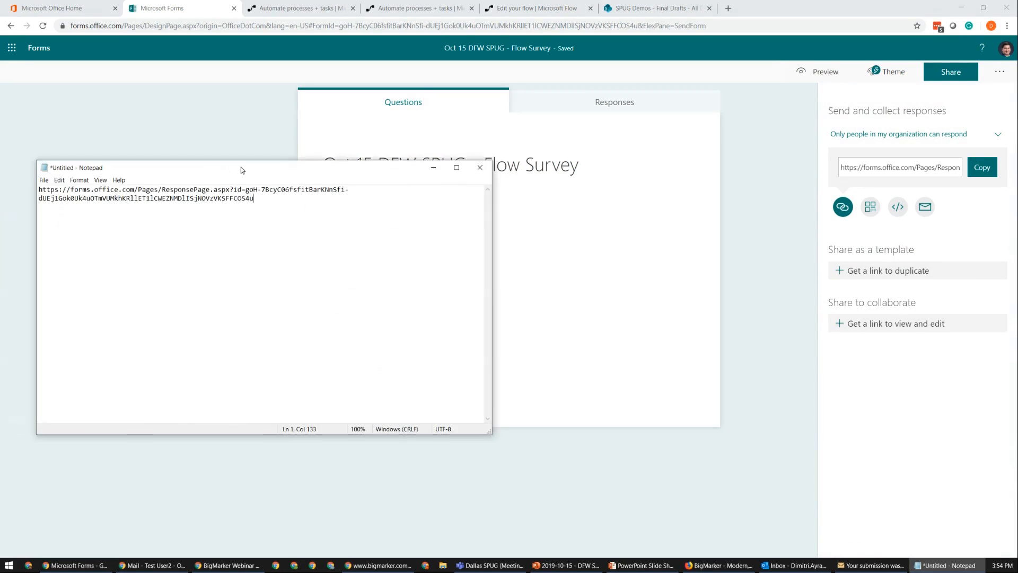
left_click_drag(486, 430, 890, 402)
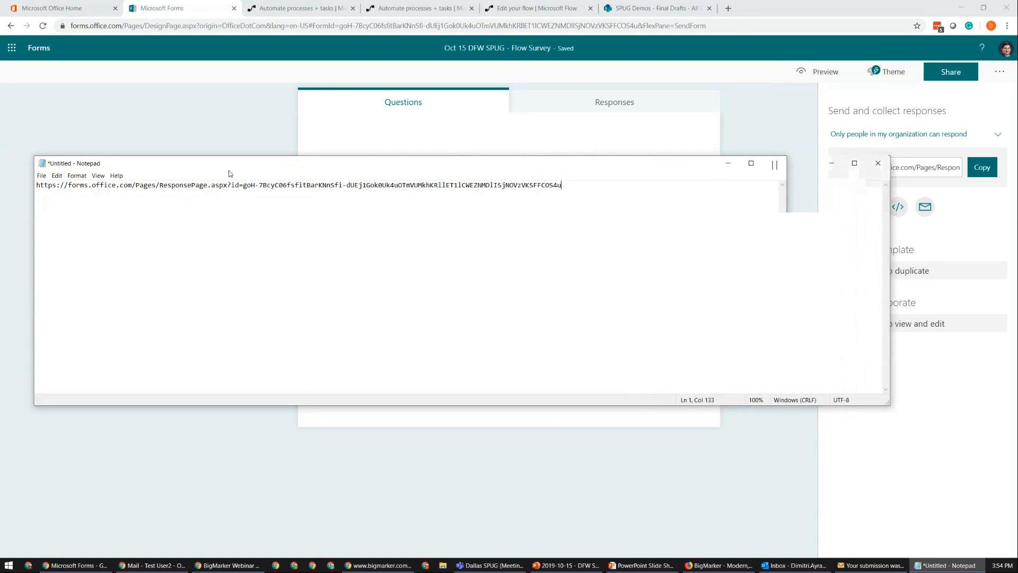
Step: Highlight the form ID that follows "id=" in the pasted response link, and return to the survey form
left_click(220, 185)
left_click_drag(244, 185, 634, 202)
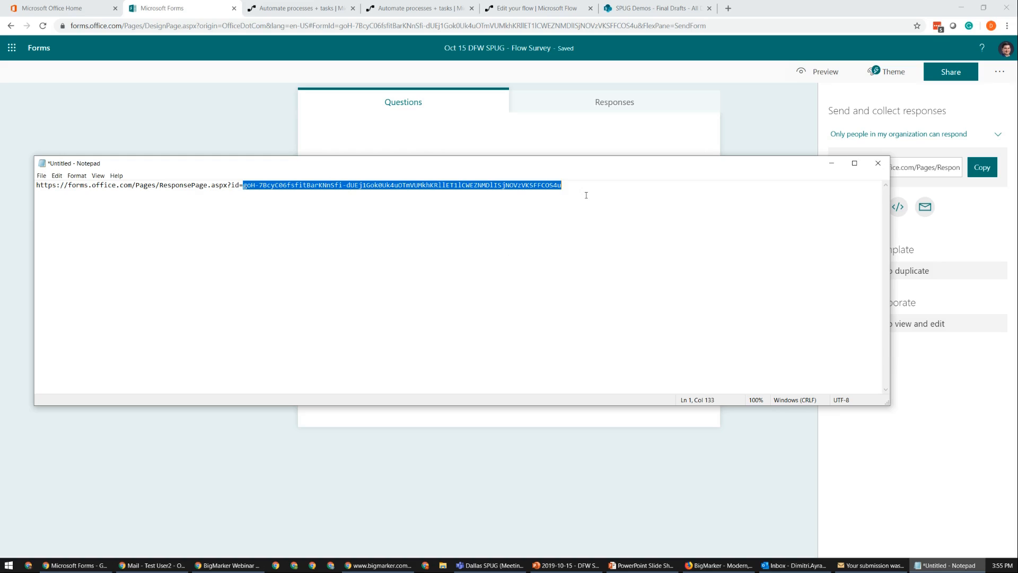
left_click_drag(578, 196, 243, 211)
left_click(245, 113)
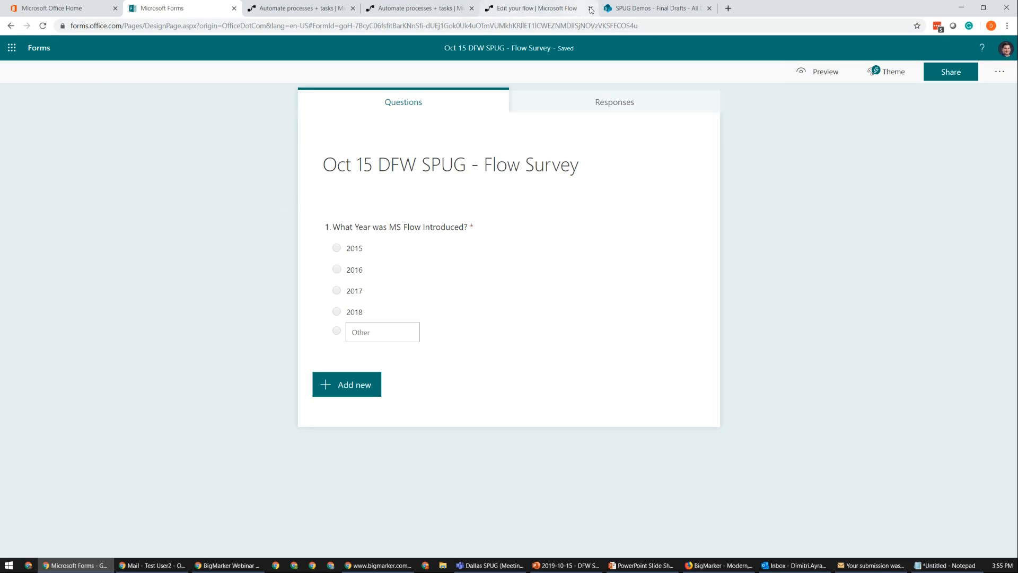
Step: Switch to the SPUG Demos SharePoint site and examine the columns of the Flow Survey list
left_click(673, 10)
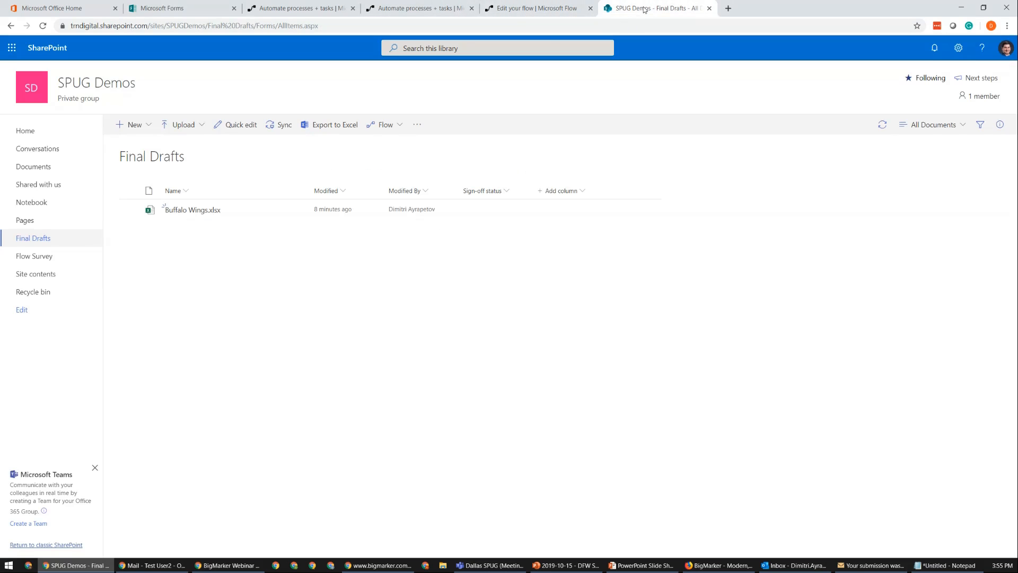
left_click(78, 264)
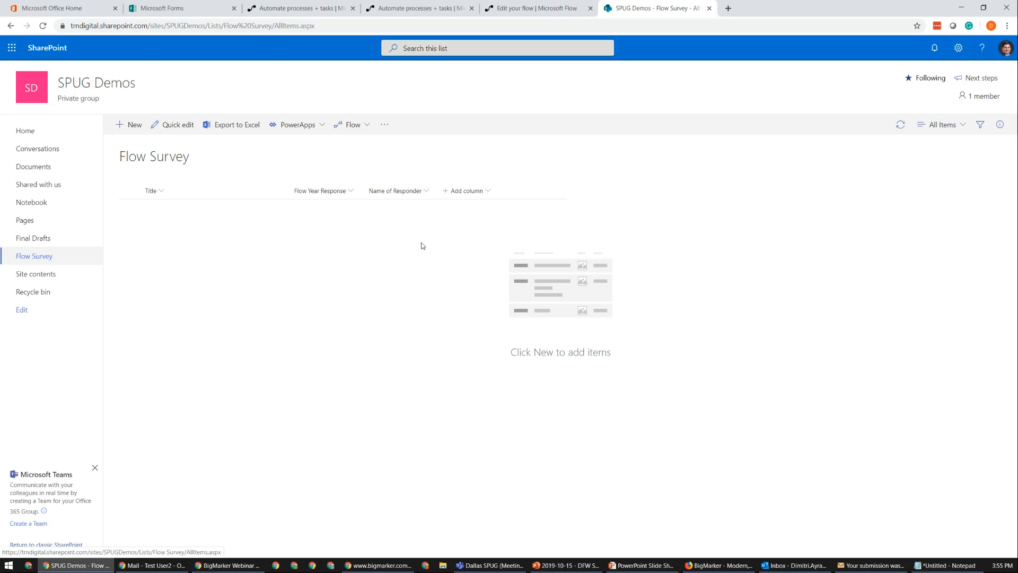
left_click_drag(384, 220, 480, 298)
left_click_drag(464, 336, 436, 403)
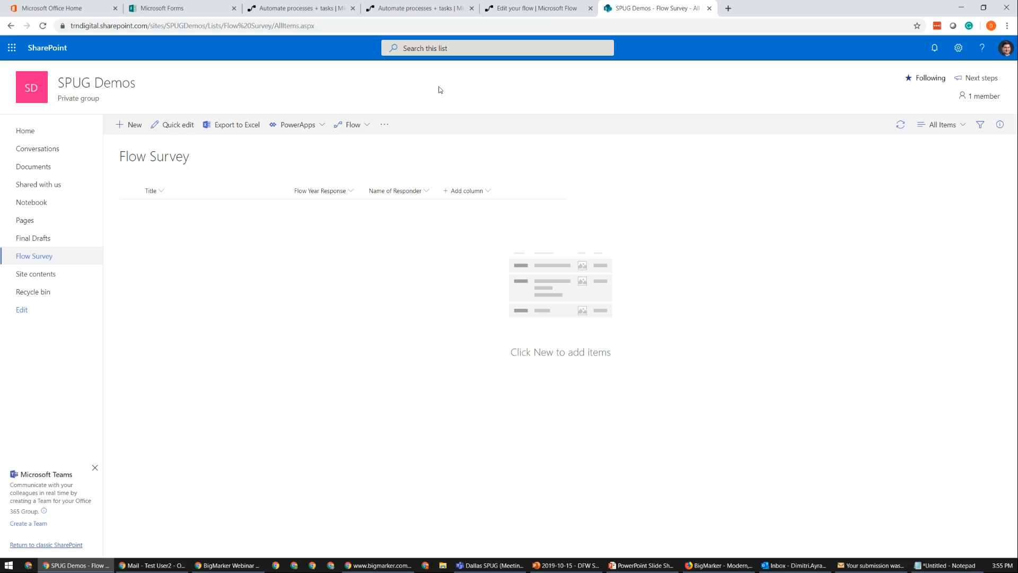
Step: Switch to Microsoft Flow from the Office 365 home page and start a blank automated flow
left_click(67, 4)
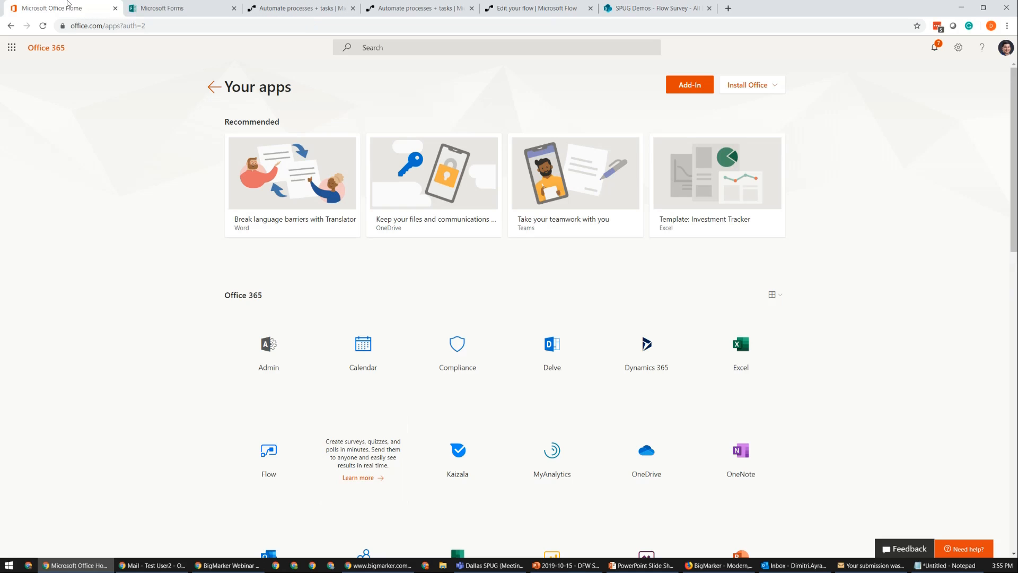
left_click(259, 451)
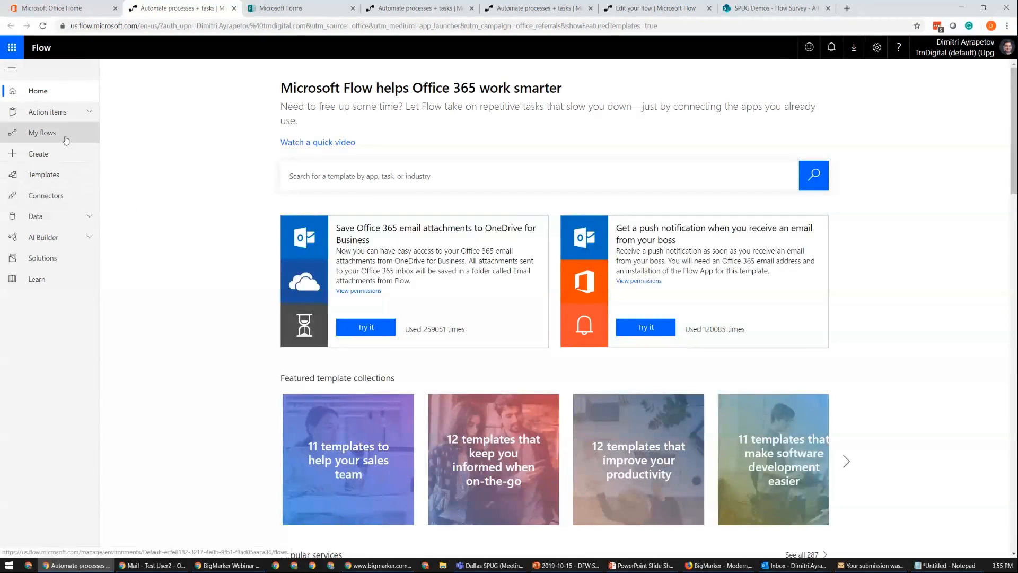
left_click(64, 159)
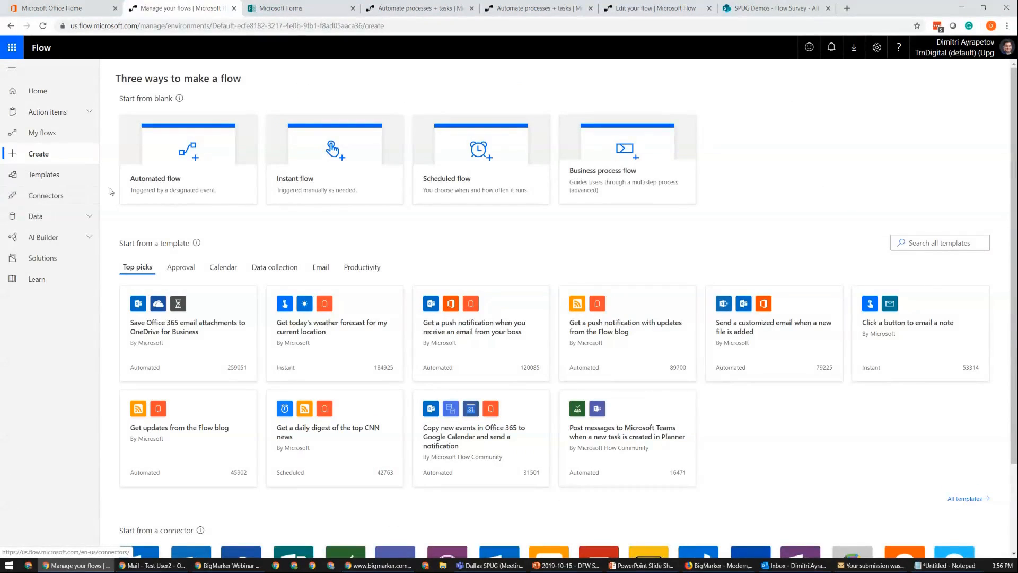
left_click(164, 189)
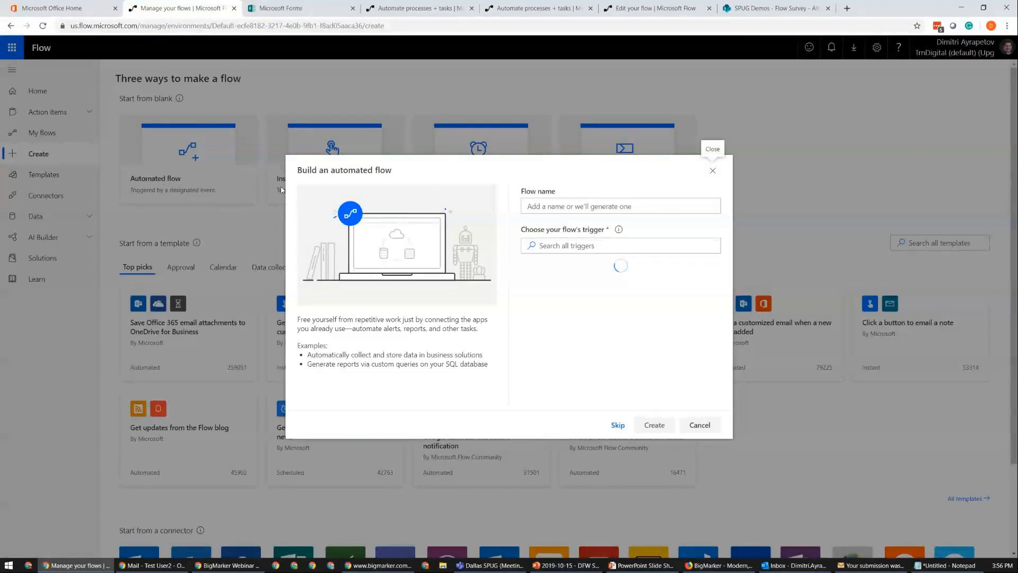
Step: Name the flow "Oct 15 Flow Survey" and create it with the Microsoft Forms trigger "When a new response is submitted"
type("Oc")
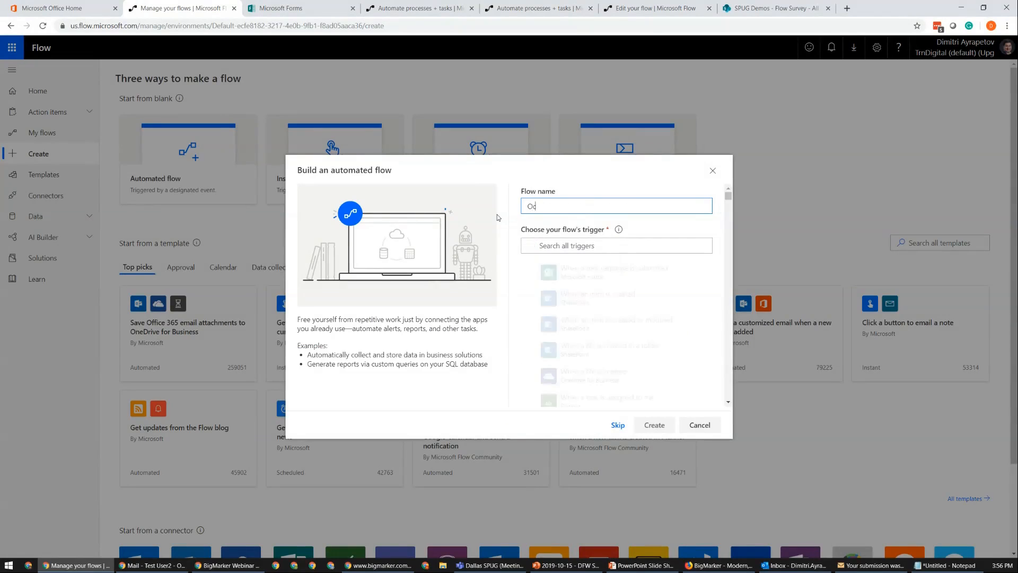
type("t 15 Flow")
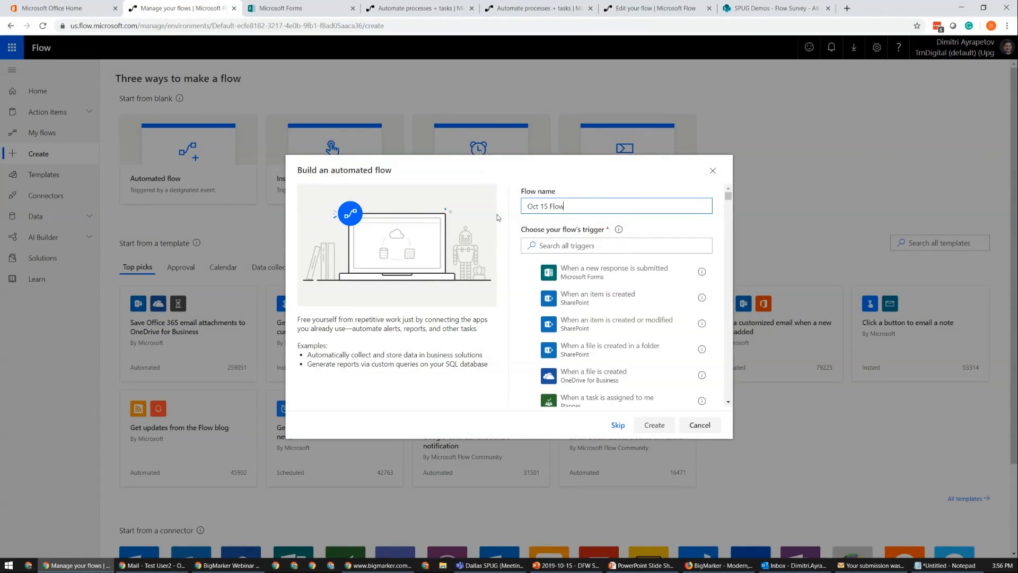
type(" Survey")
left_click(577, 243)
type("forms")
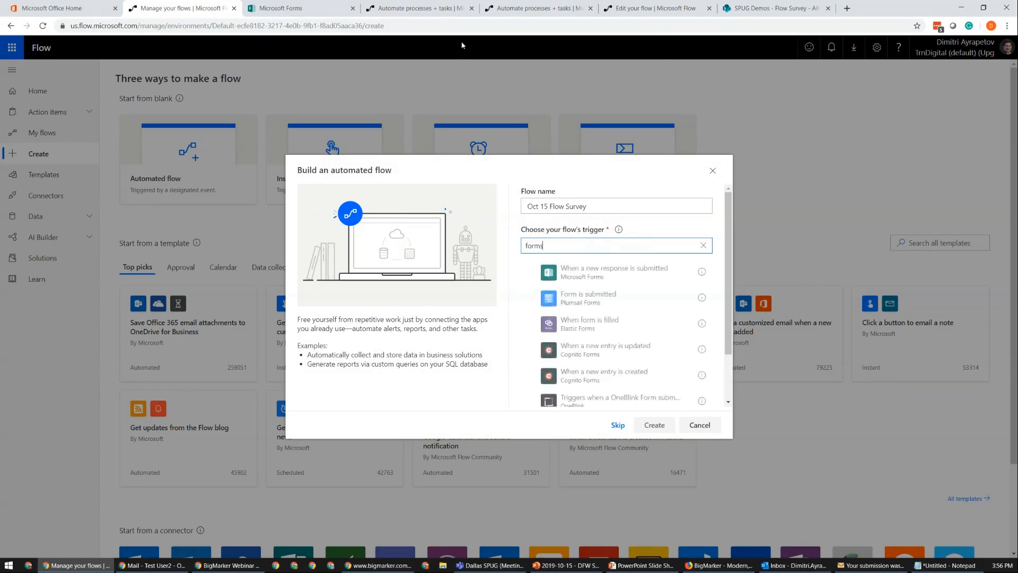
left_click(629, 274)
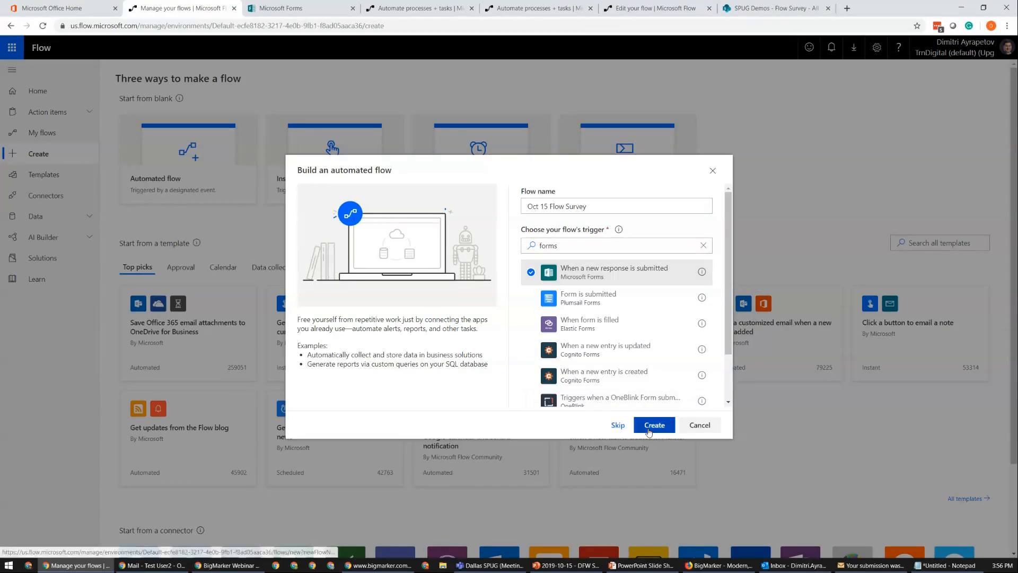
left_click(649, 430)
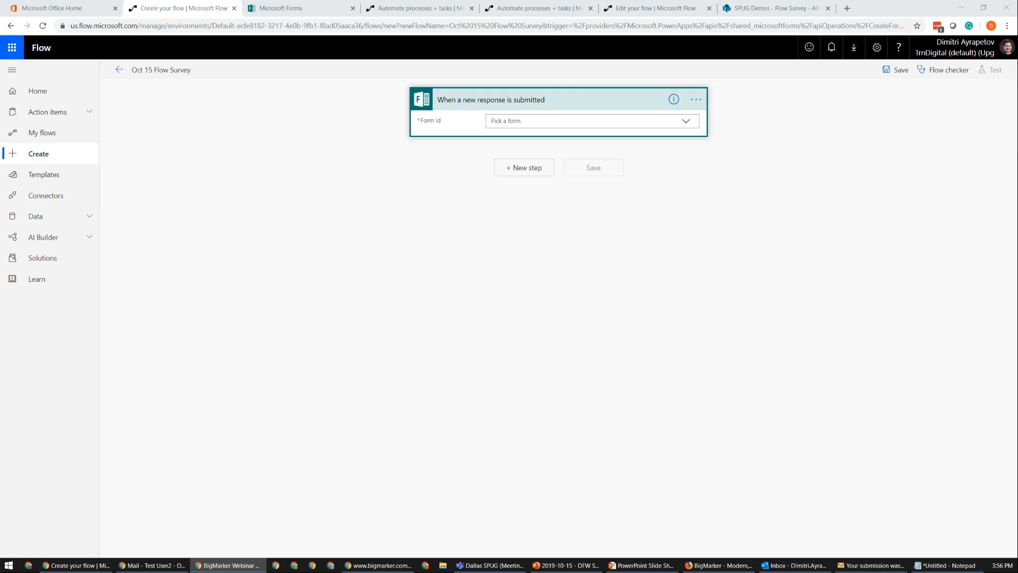
Step: Try entering a custom value for the trigger's form by pasting the response link and trimming it to the form ID
left_click(685, 121)
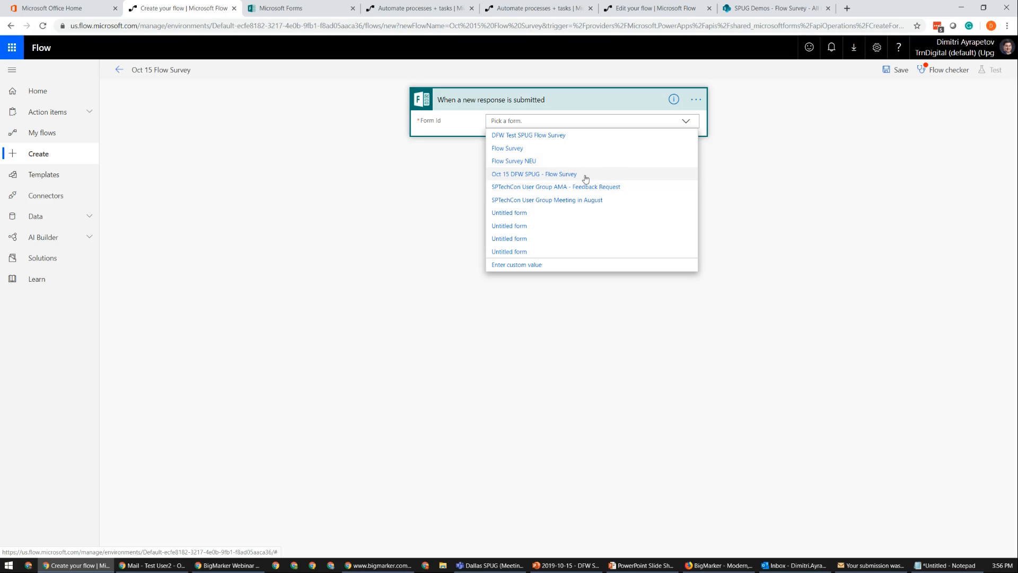
left_click(528, 265)
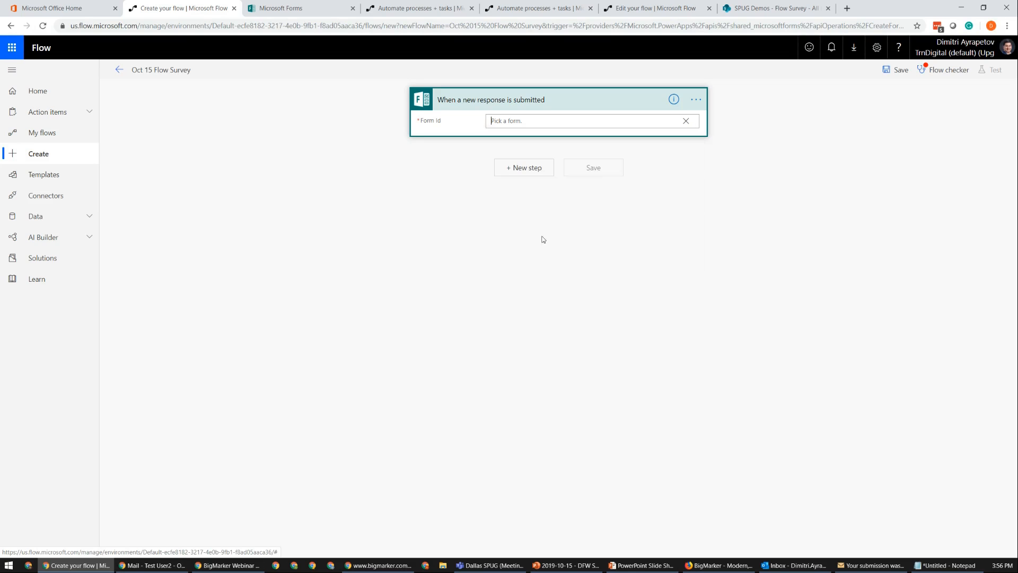
type("https://forms.office.com/Pages/ResponsePage.aspx?id=goH-7BcyC06fsfitBarKNnSfi-dUEj1Gok0Uk4uOThVUMkhKRlIET1ICWEZNMDlISjNOVzVKSFFCOS4u")
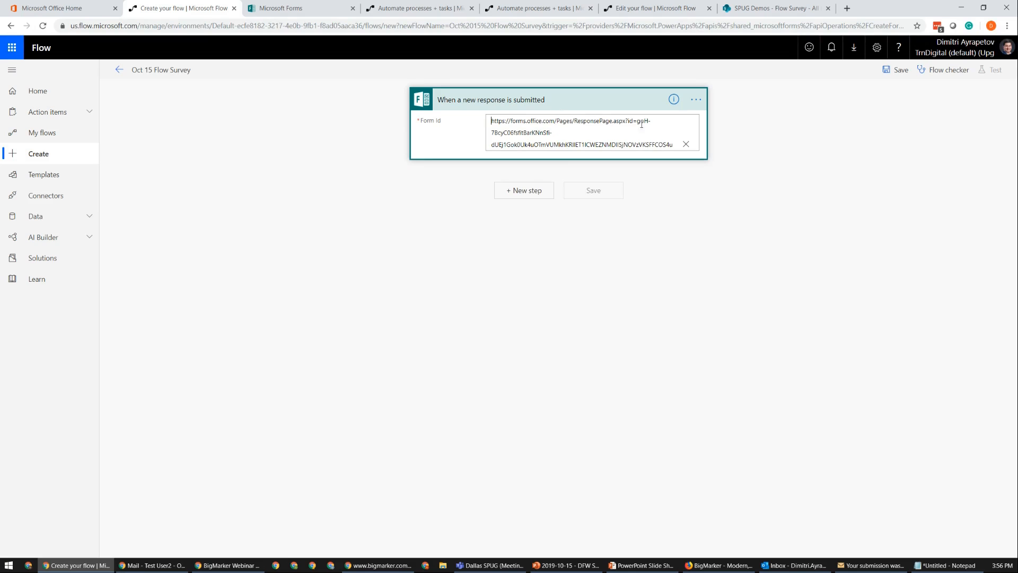
left_click_drag(637, 122, 458, 115)
key("BackSpace")
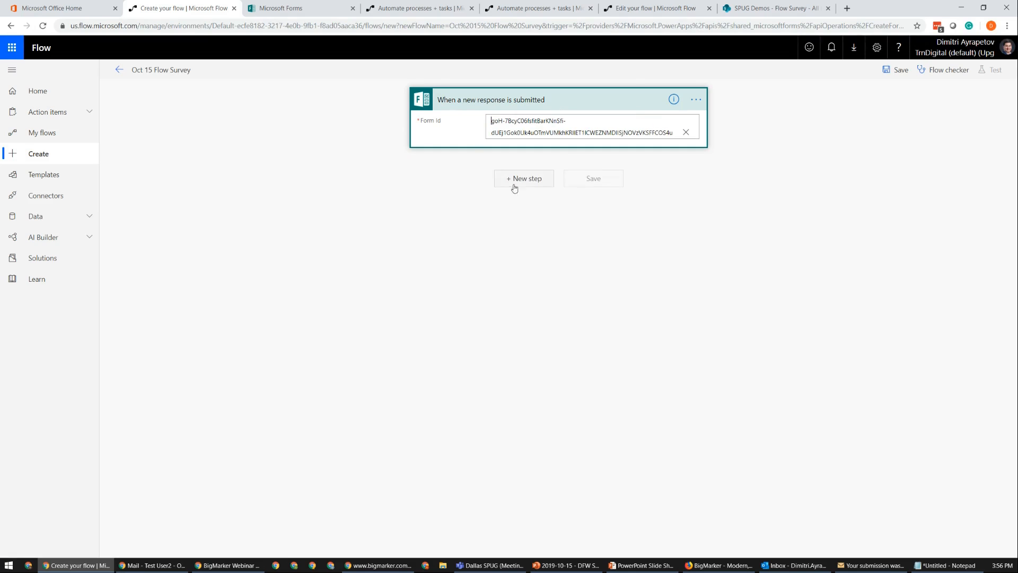
Step: Clear the custom form value and choose the form "Oct 15 DFW SPUG - Flow Survey" for the trigger
left_click(686, 132)
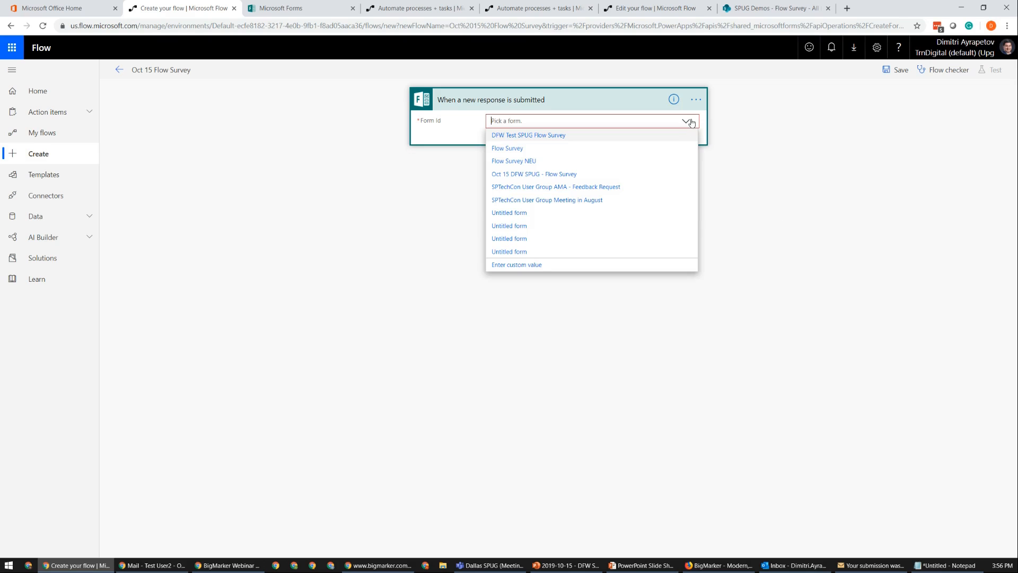
left_click(549, 175)
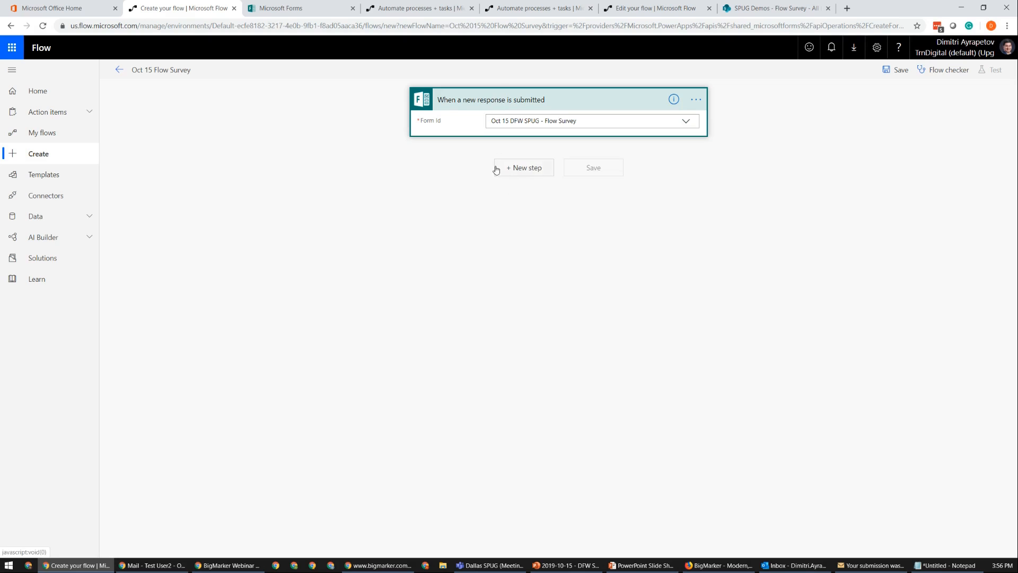
Step: Add an Apply to each control that loops over the trigger's List of response notifications
left_click(516, 169)
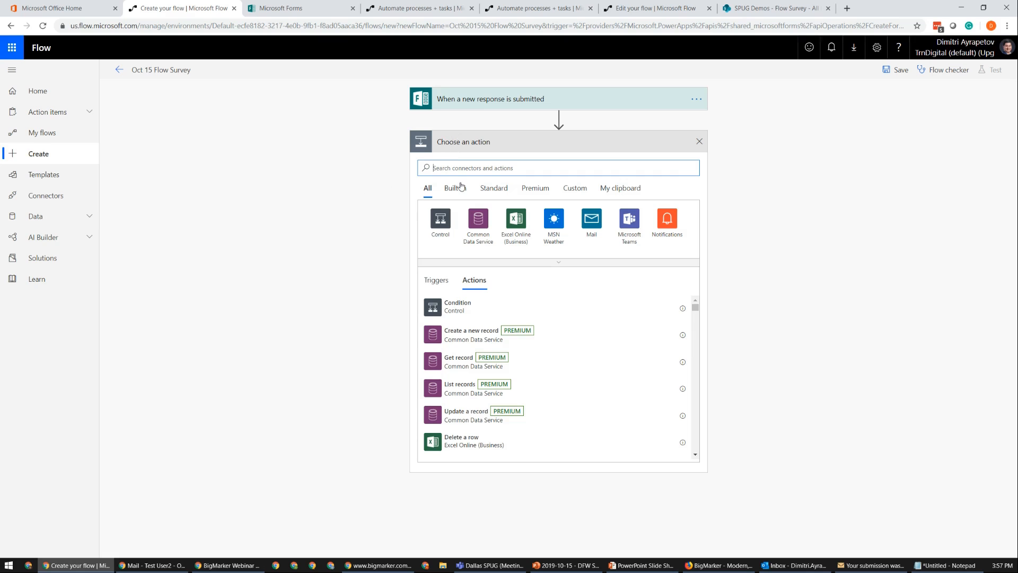
left_click(447, 229)
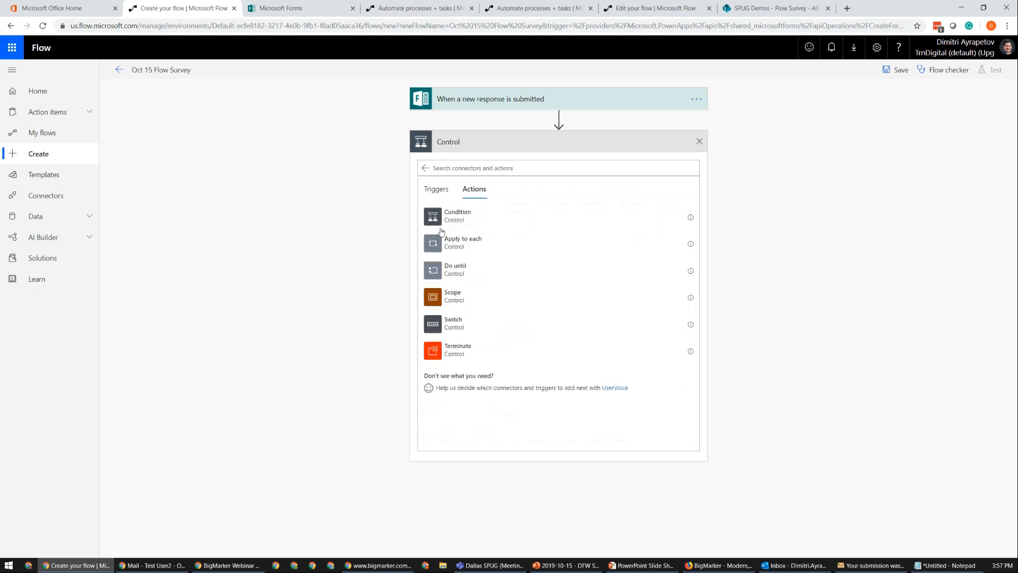
left_click(460, 250)
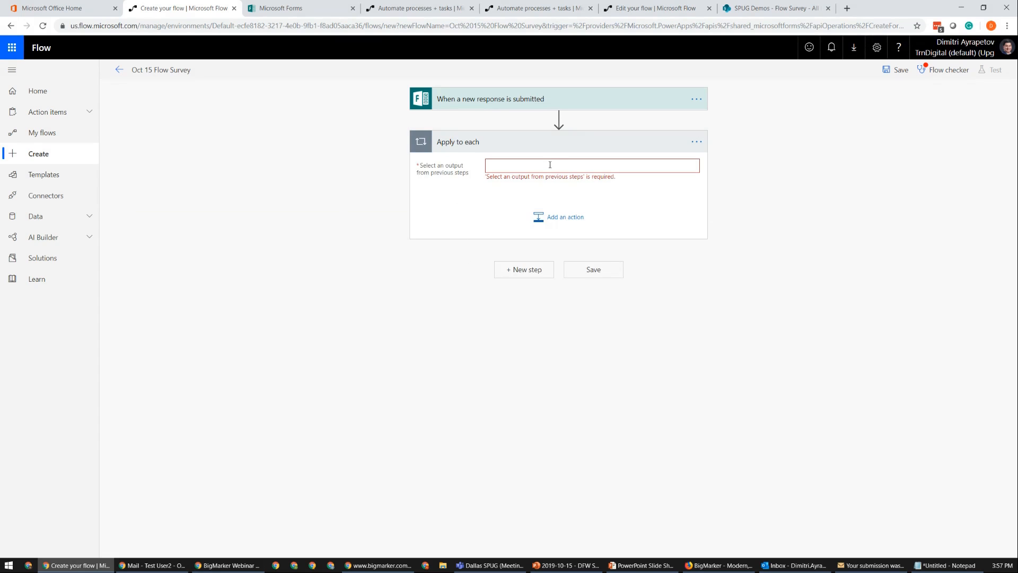
left_click(550, 164)
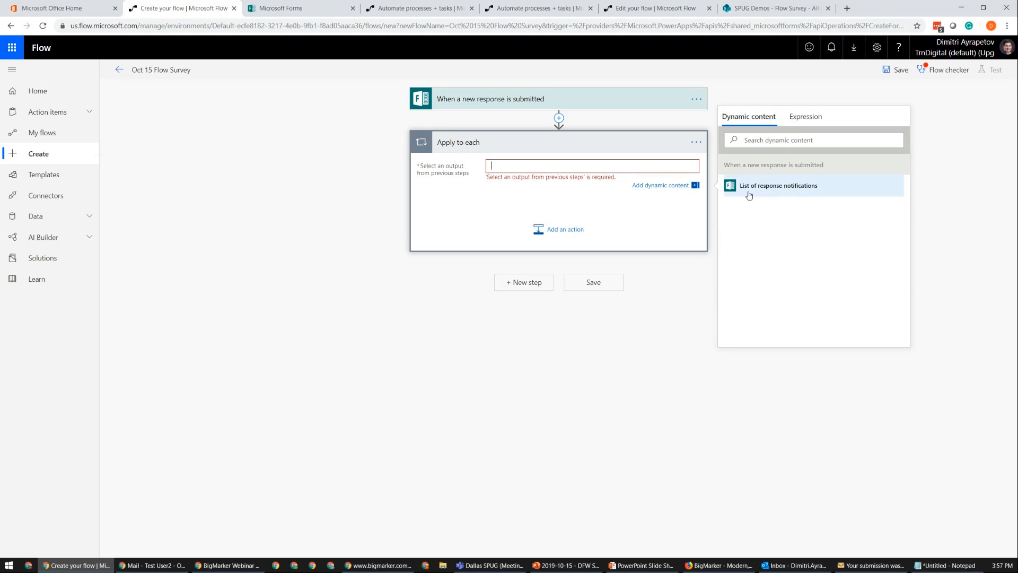
left_click(794, 195)
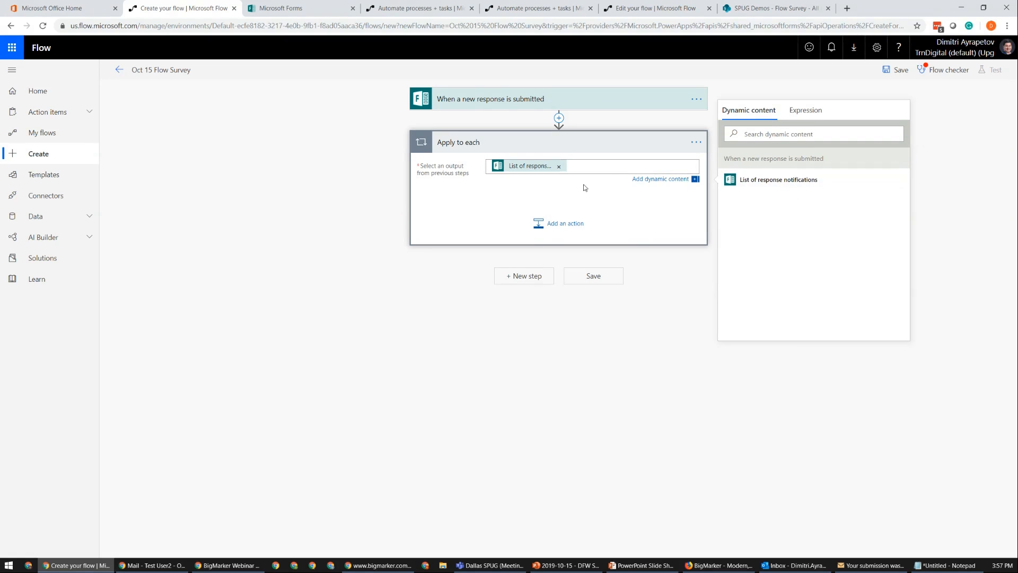
Step: Add a Microsoft Forms "Get response details" action inside the loop, using the form "Oct 15 DFW SPUG - Flow Survey"
left_click(563, 221)
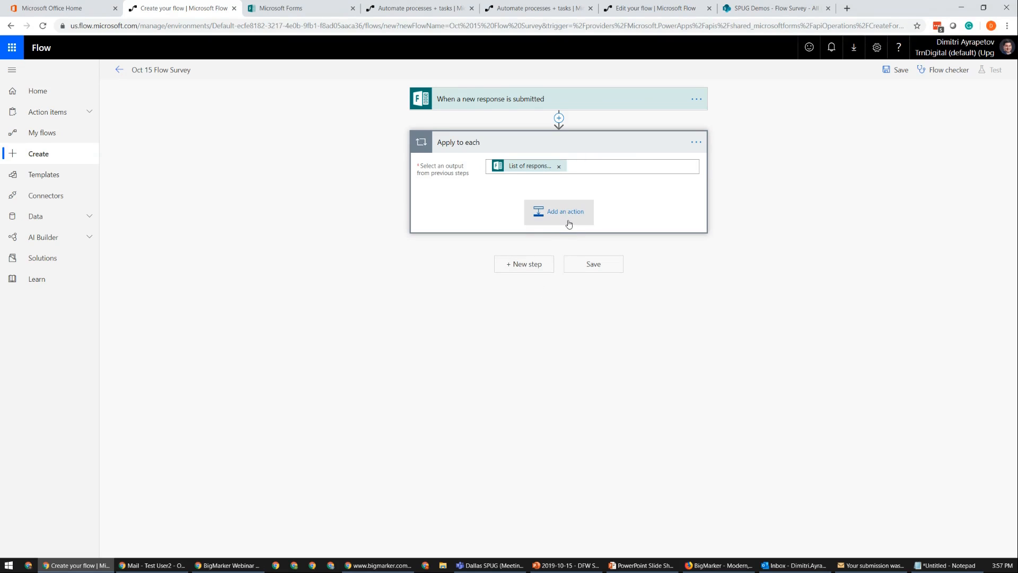
left_click(566, 218)
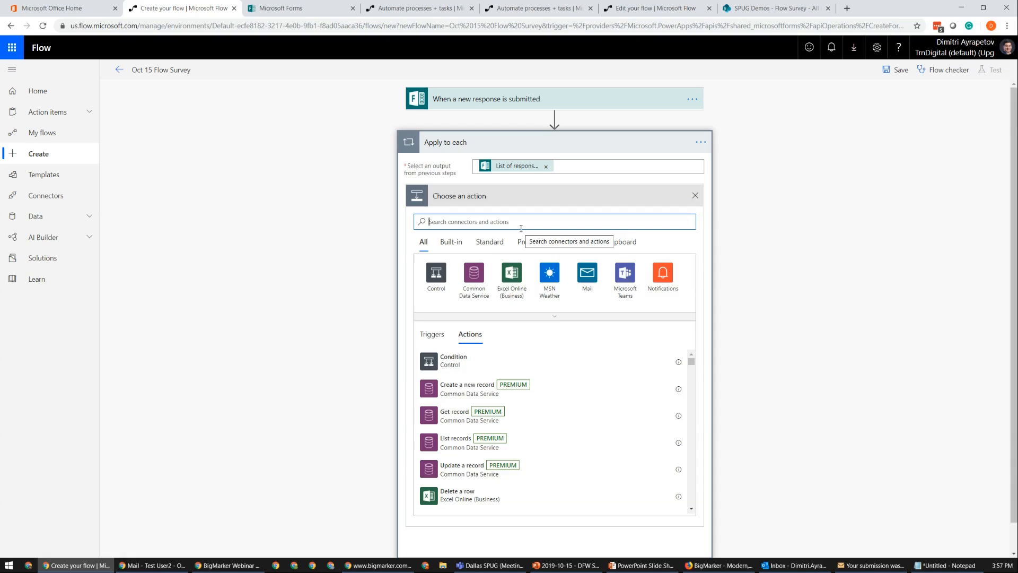
type("form")
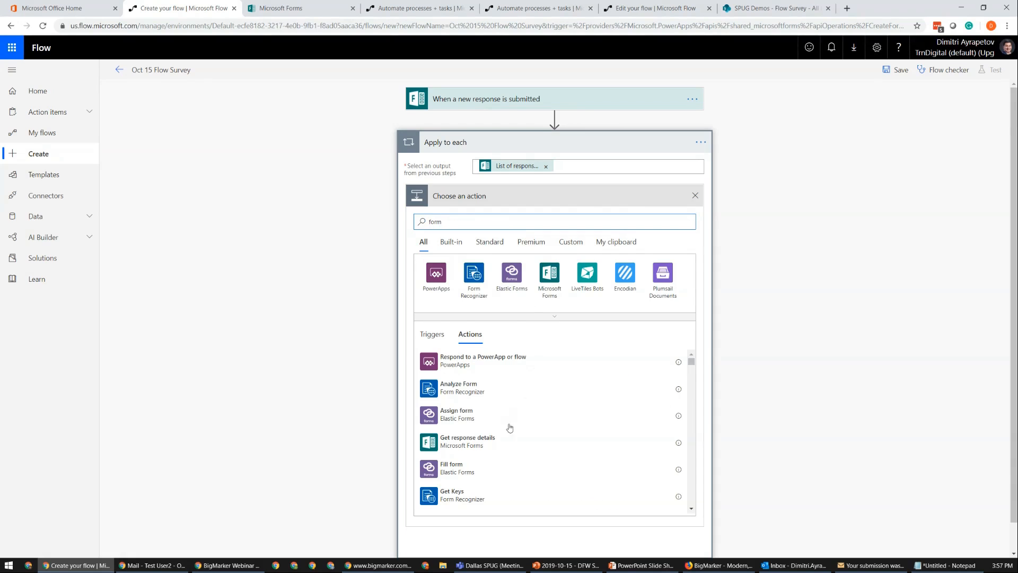
left_click(496, 448)
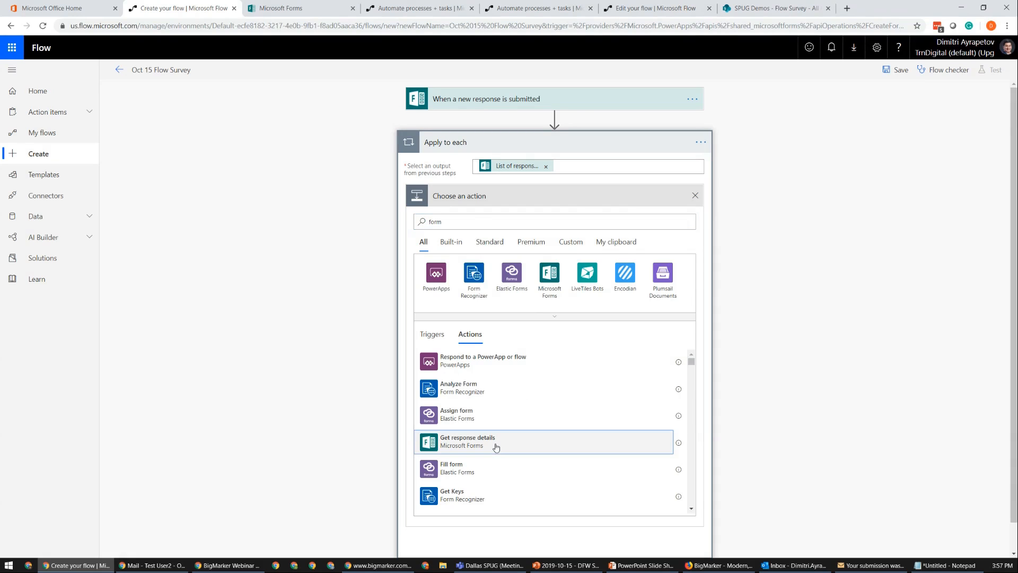
left_click(556, 215)
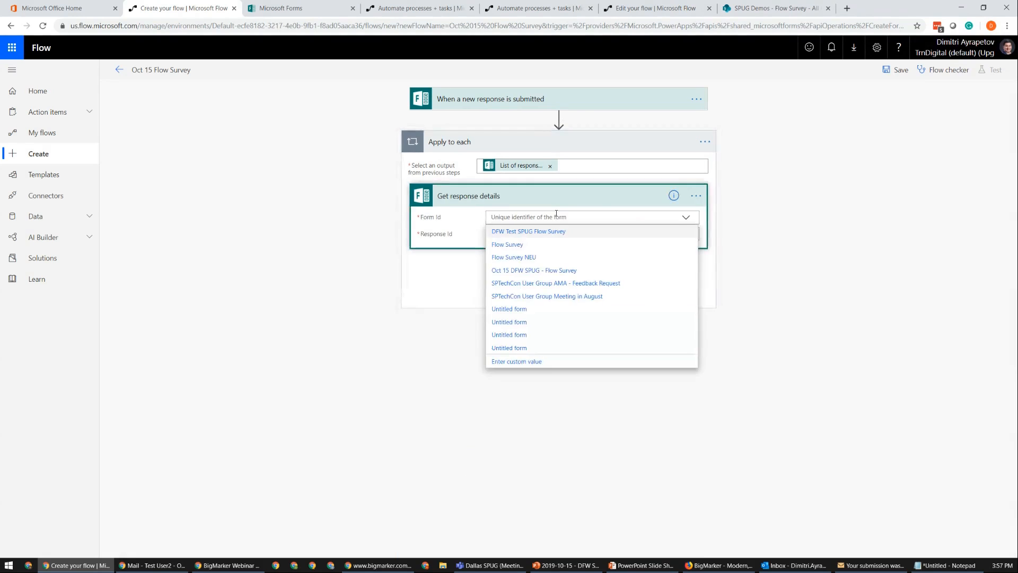
left_click(539, 270)
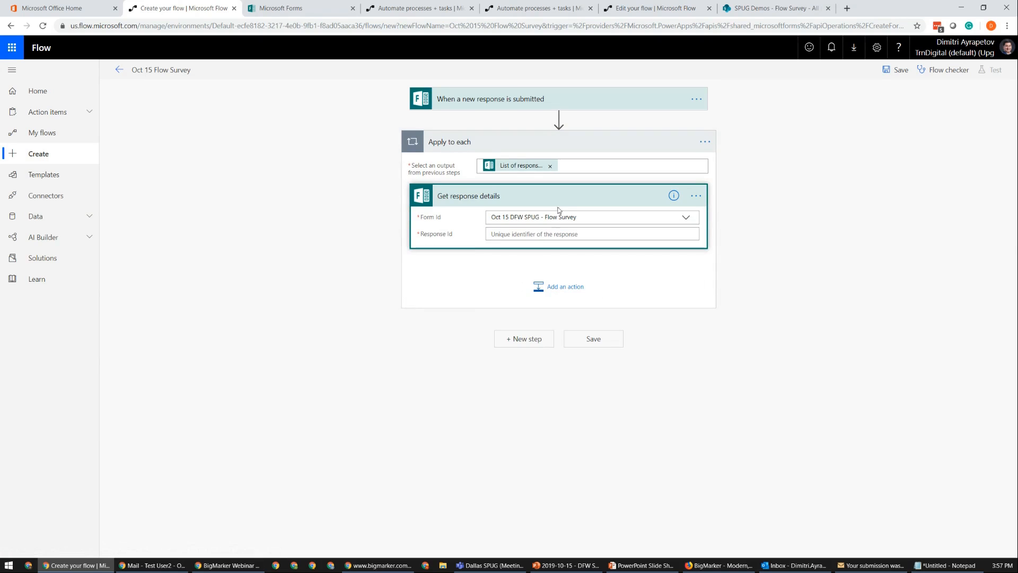
Step: Set the Response Id of the Get response details action to the trigger's "List of response notifications Response Id"
left_click(562, 106)
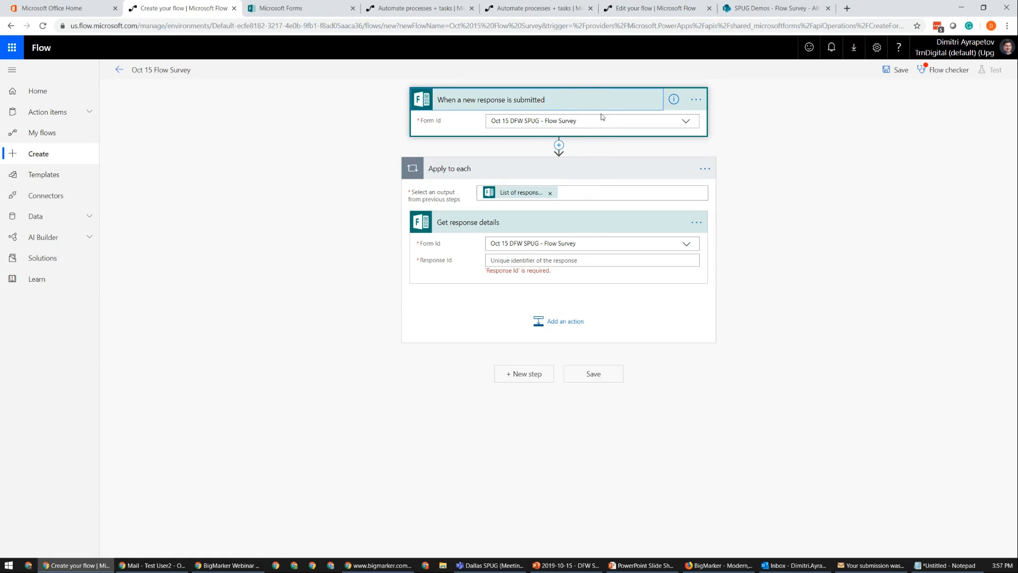
left_click(563, 260)
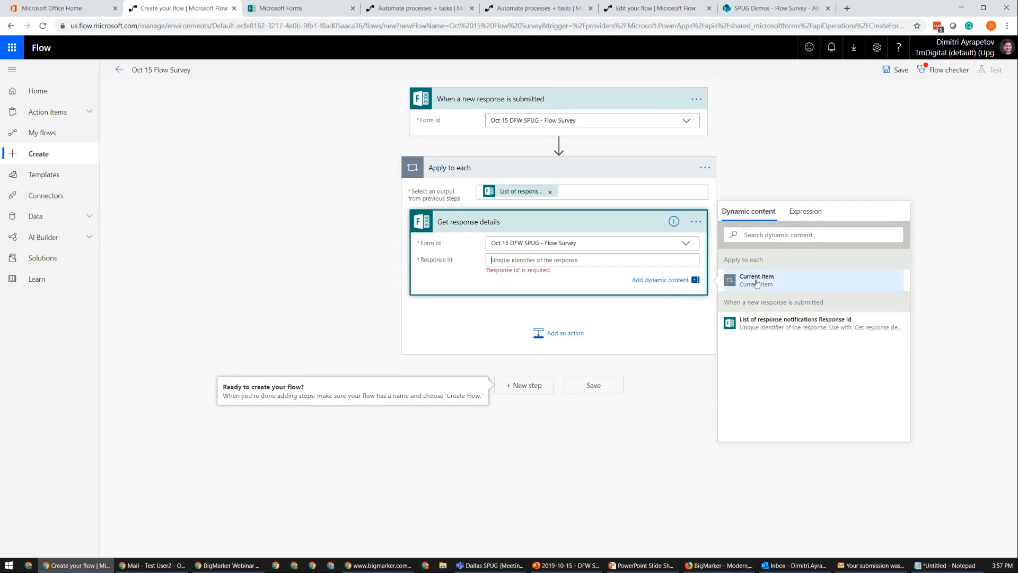
left_click(771, 330)
left_click(582, 283)
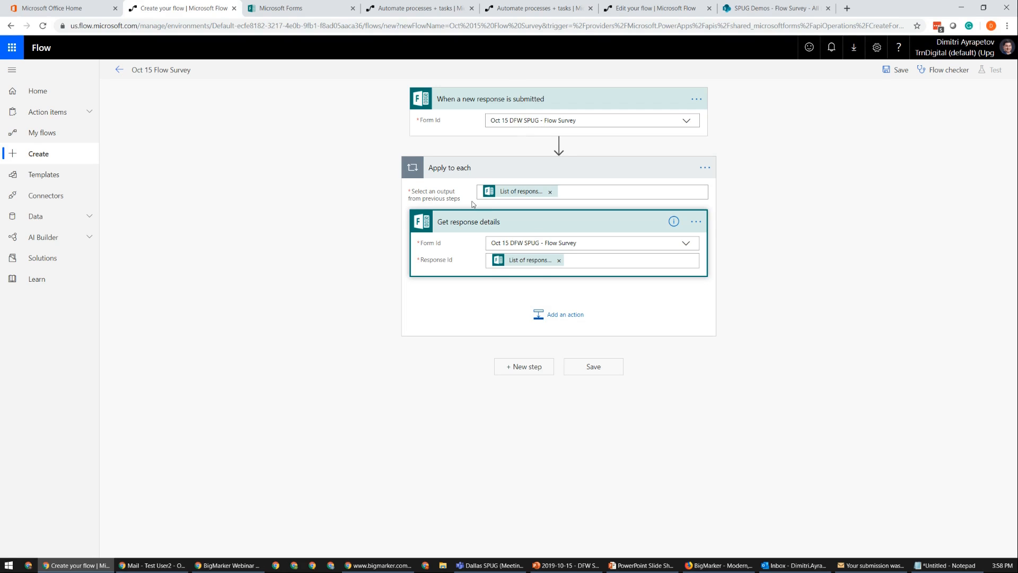
left_click(314, 262)
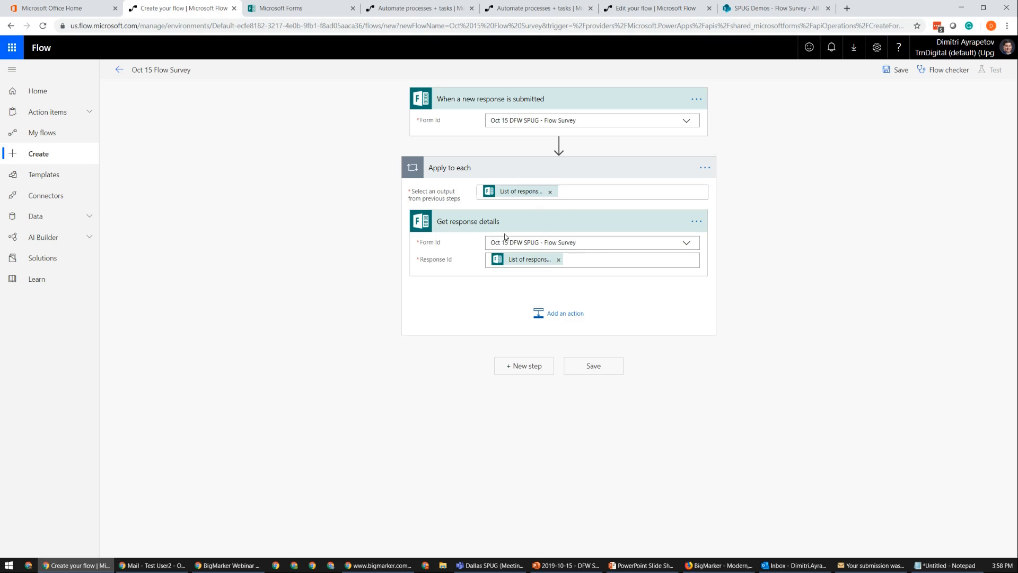
Step: Add a SharePoint "Create item" action inside the loop, using the SPUG Demos site and the Flow Survey list
left_click(535, 310)
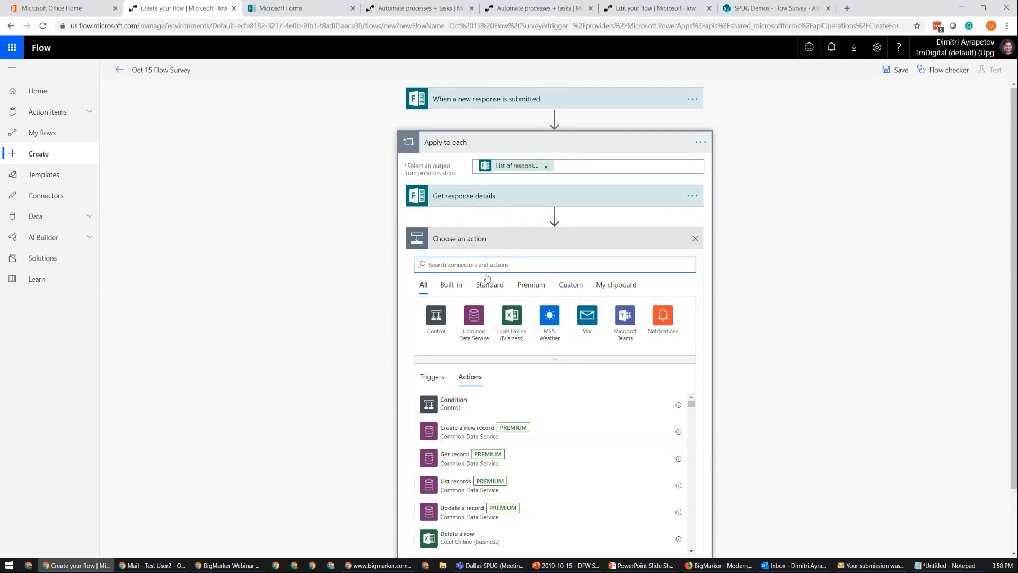
type("item")
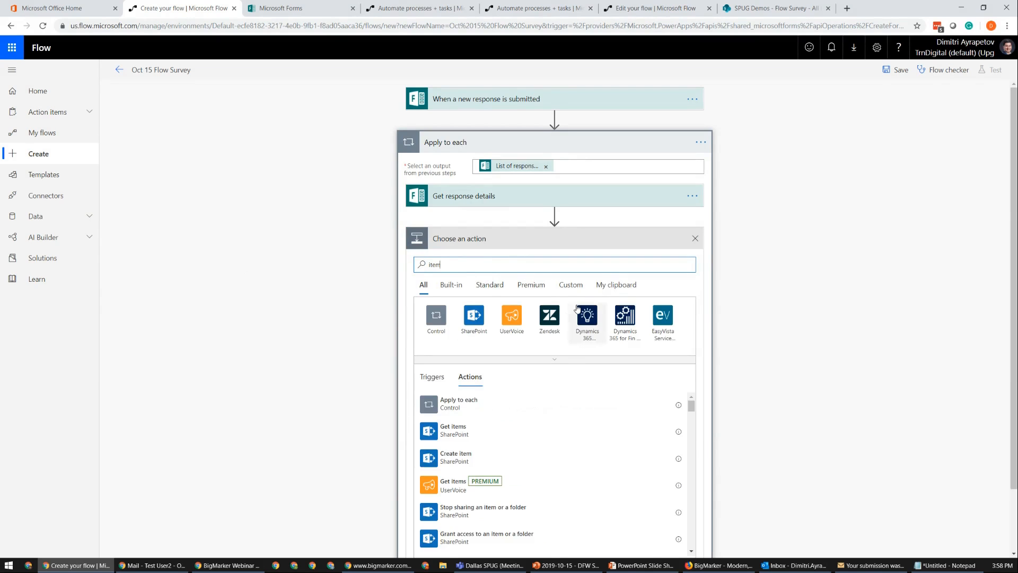
left_click(466, 465)
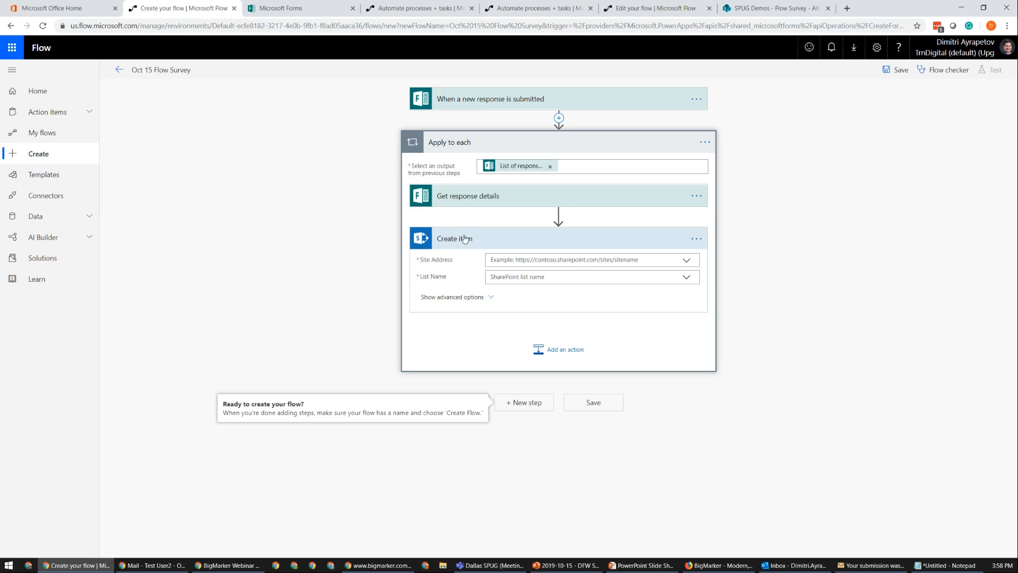
left_click(687, 261)
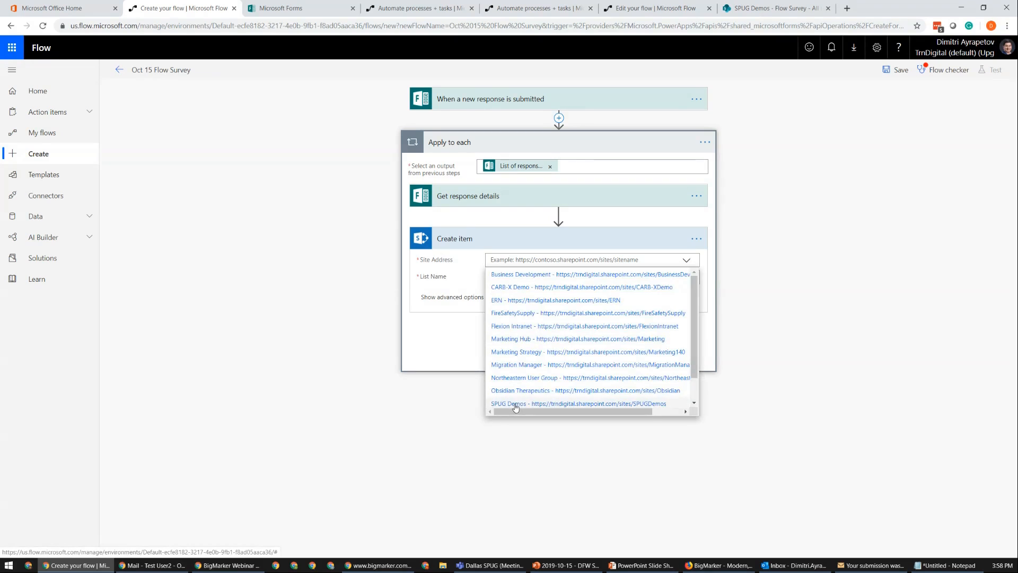
left_click(520, 404)
left_click(621, 279)
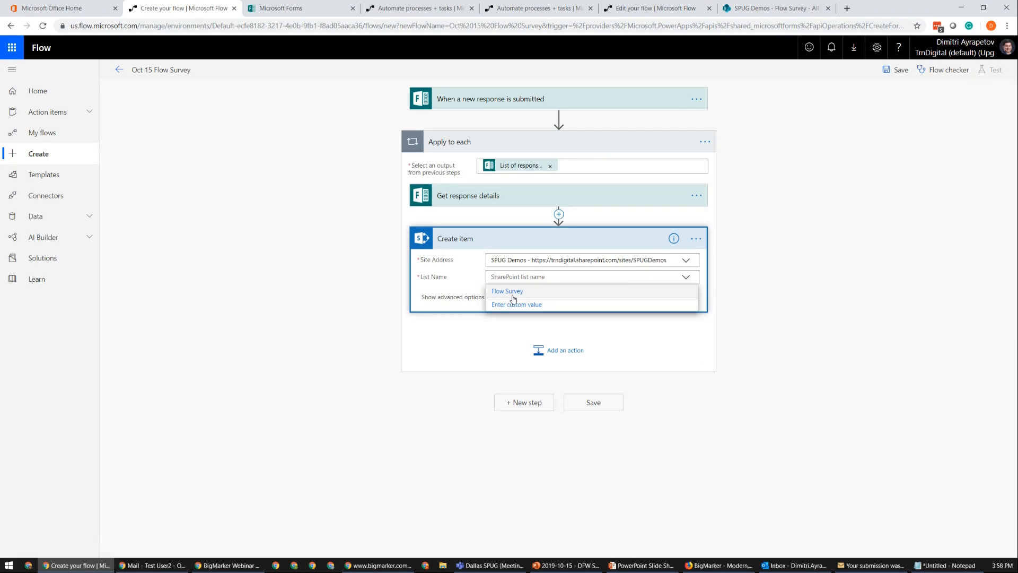
left_click(514, 293)
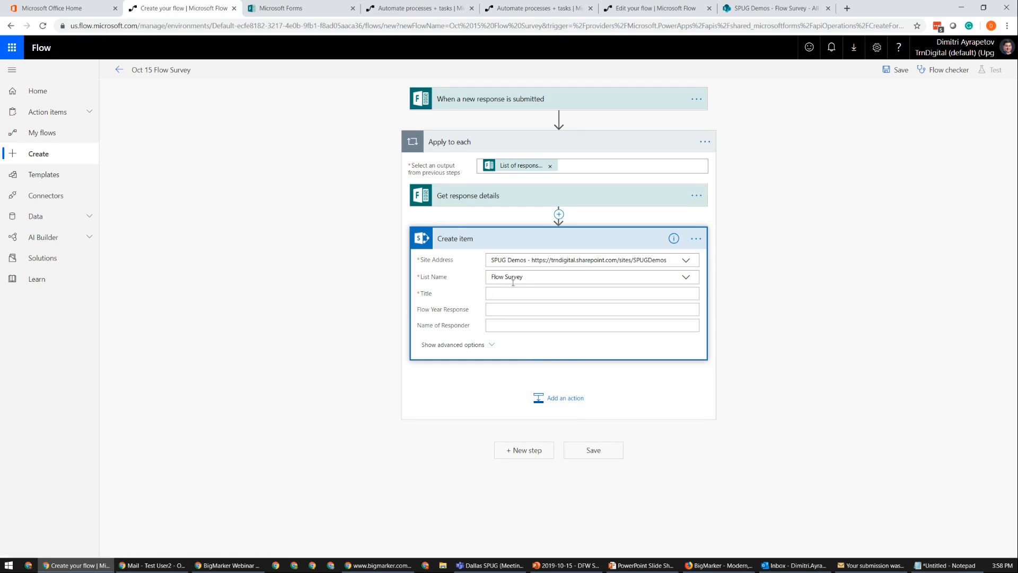
Step: Map the new item's Title to Submission time, Flow Year Response to "What Year was MS Flow Introduced?" and Name of Responder to Responders' Email
left_click(495, 294)
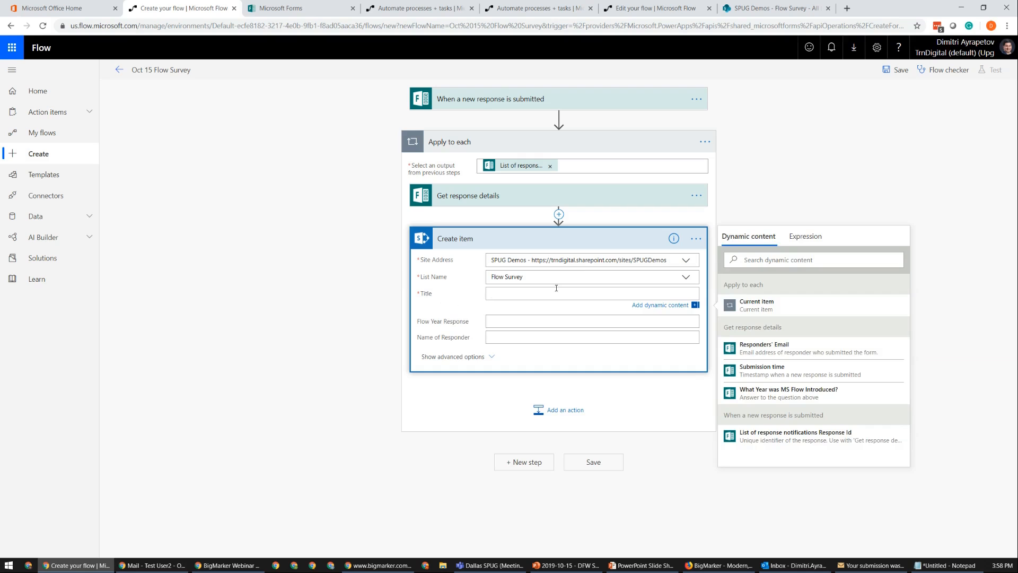
left_click(792, 375)
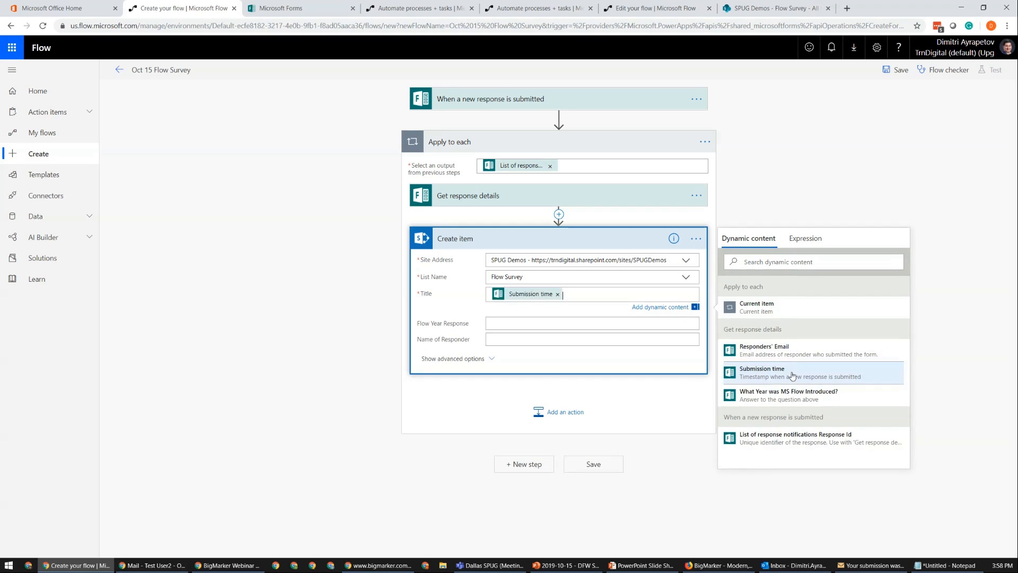
left_click(521, 325)
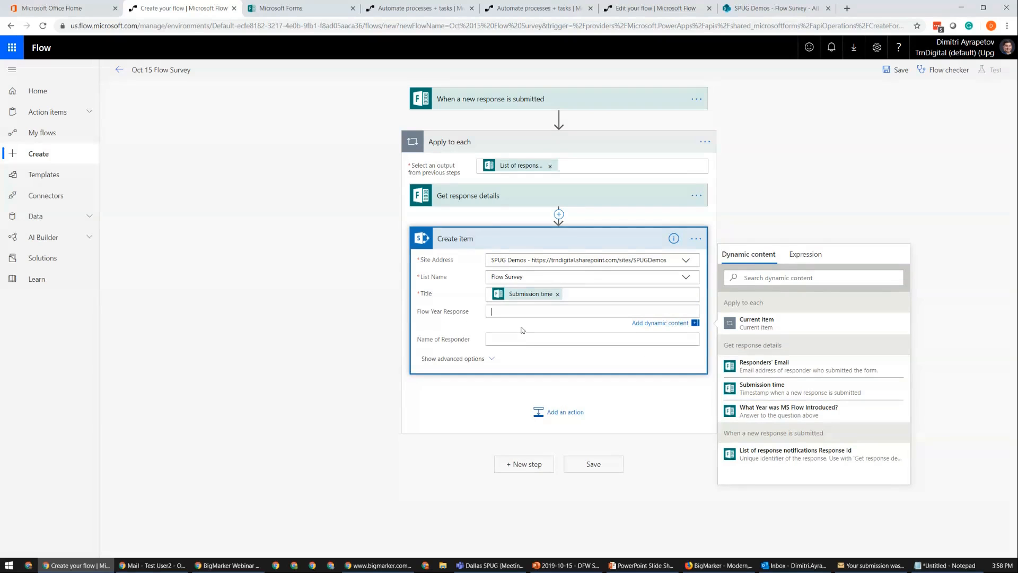
left_click(765, 411)
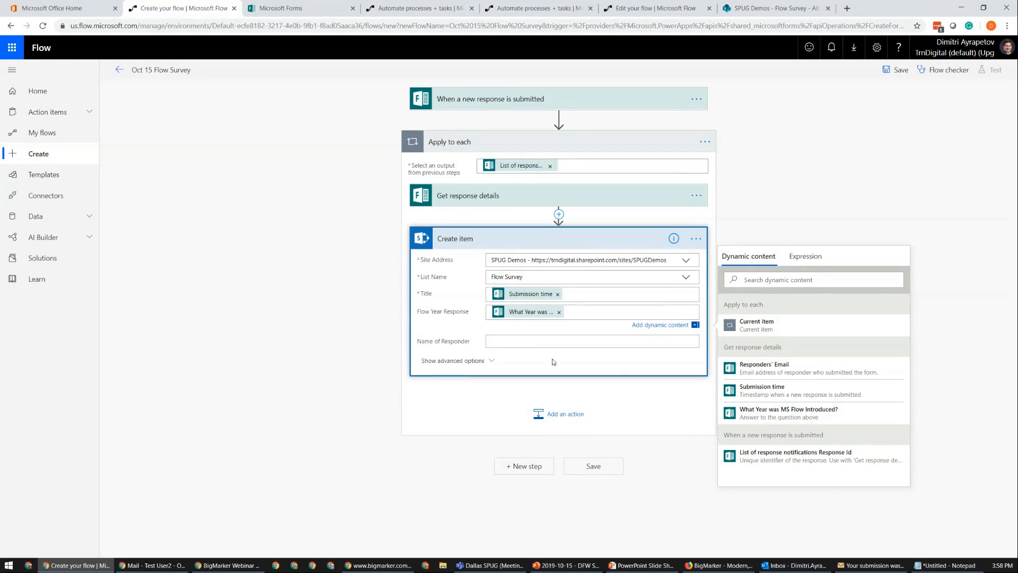
left_click(781, 383)
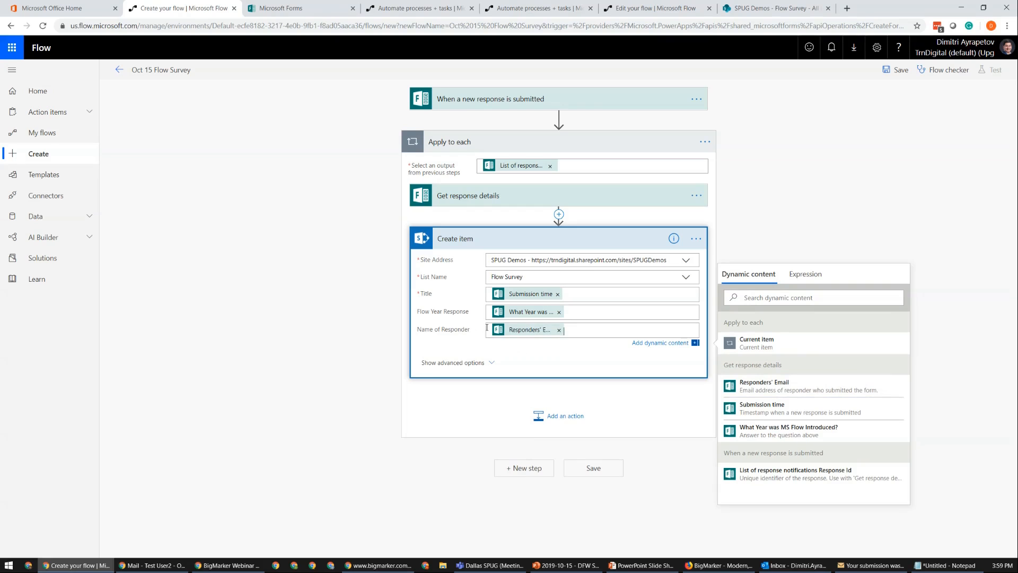
left_click(562, 421)
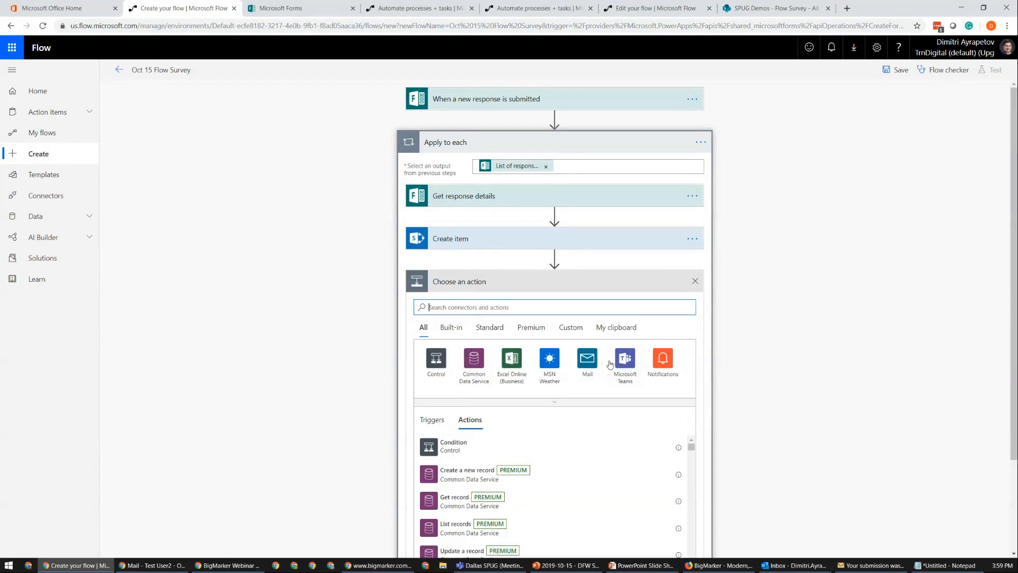
left_click(488, 328)
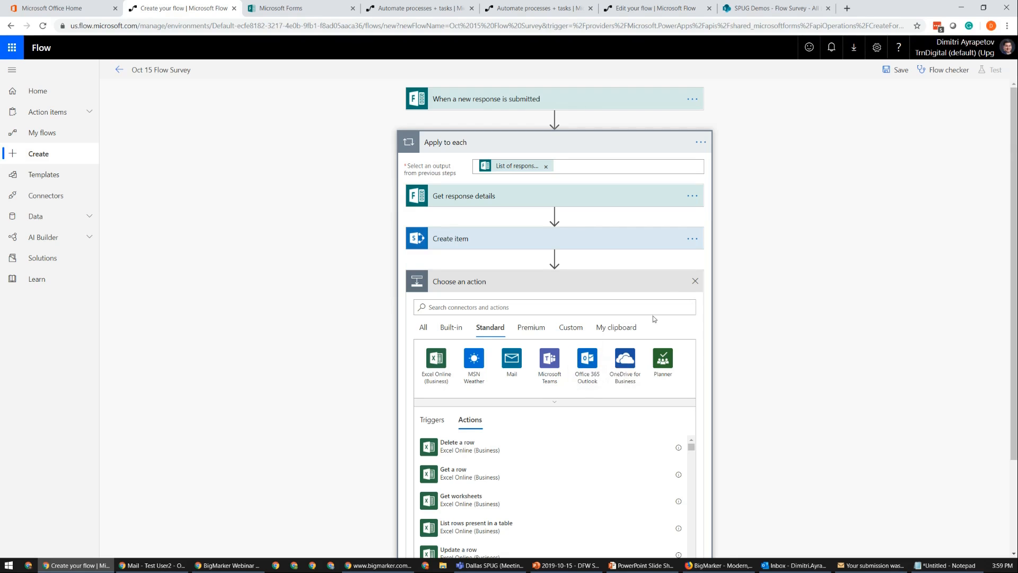
left_click(696, 282)
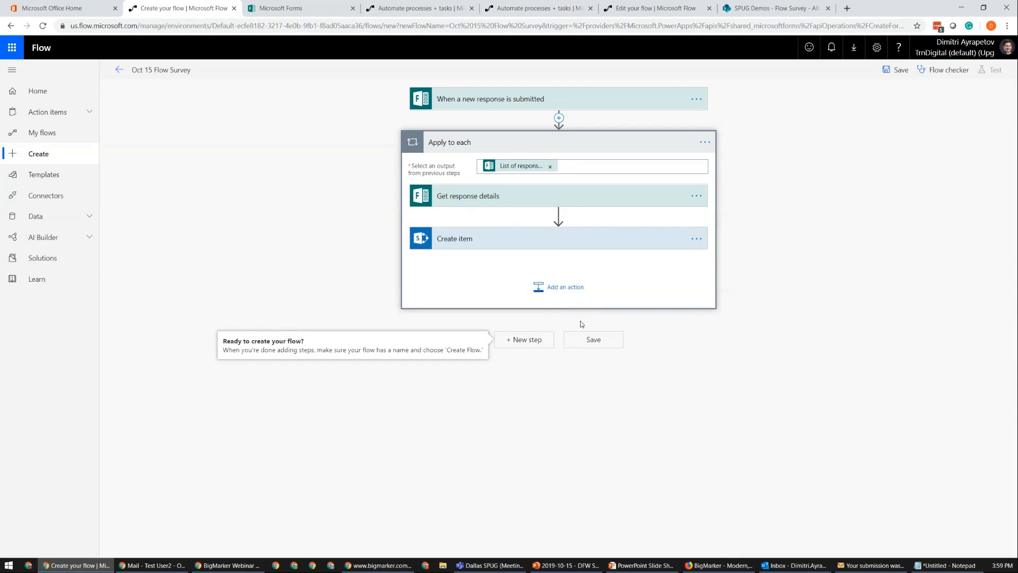
Step: Expand the Create item action to review its field mappings and save the flow
left_click(454, 238)
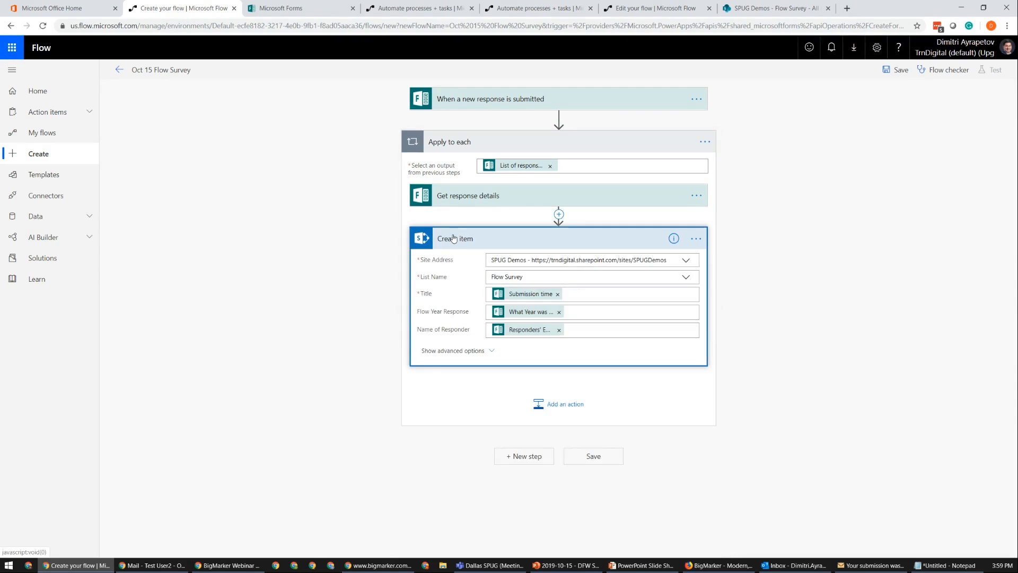
left_click(593, 456)
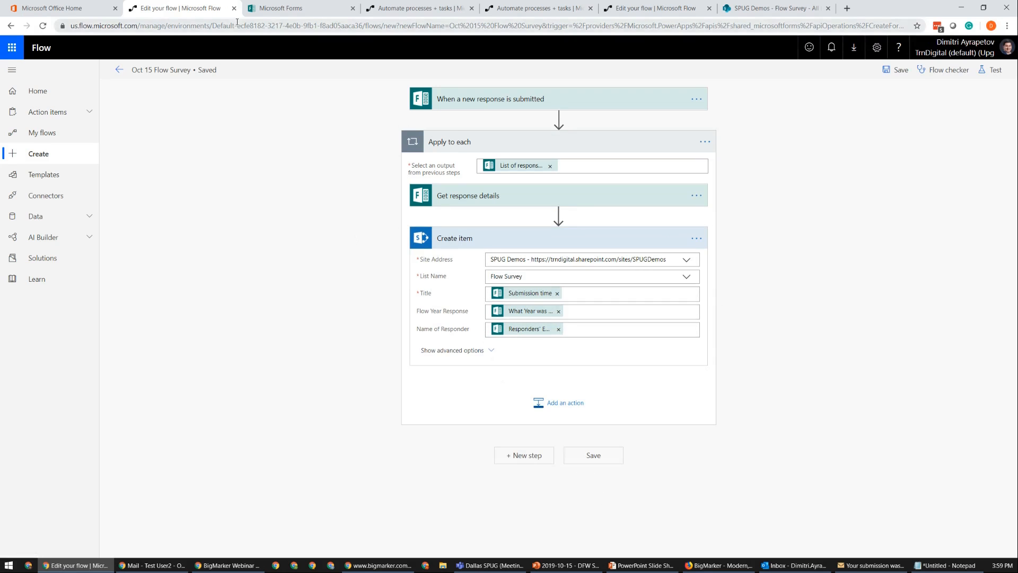
Step: Switch to the SPUG Demos SharePoint site and open its home page for editing
left_click(275, 12)
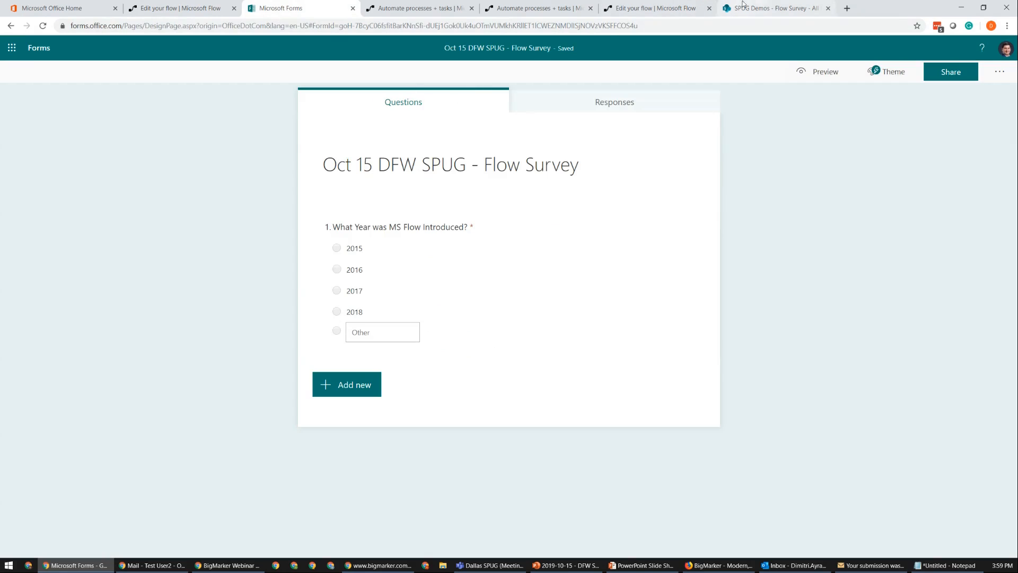
left_click(772, 8)
key("ctrl+2")
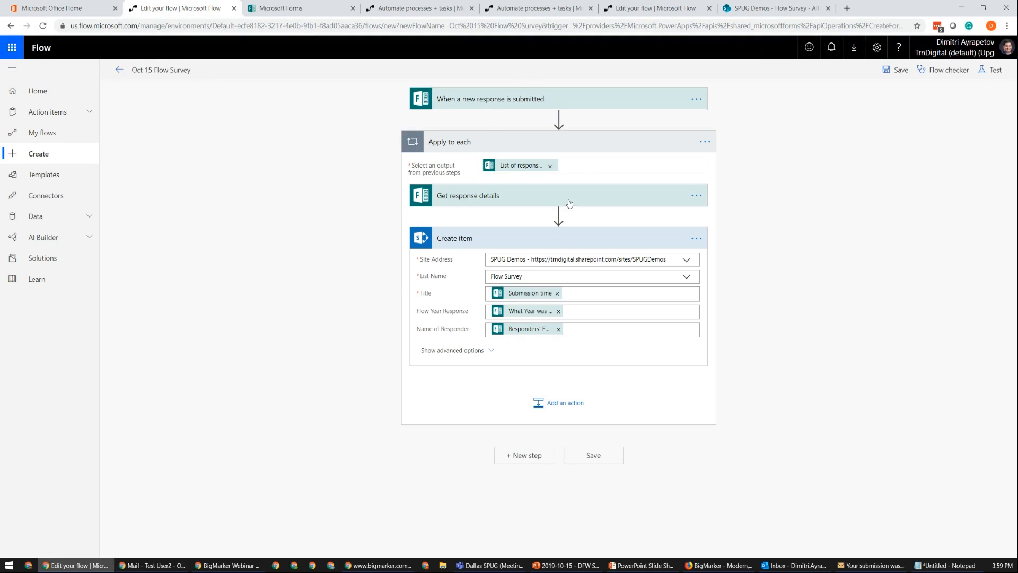
left_click(745, 8)
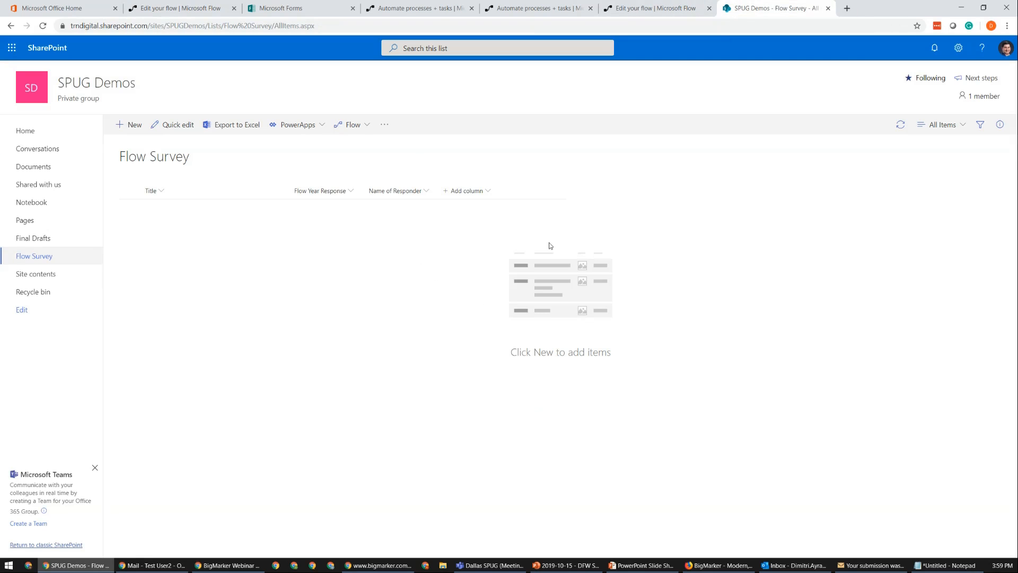
left_click(66, 130)
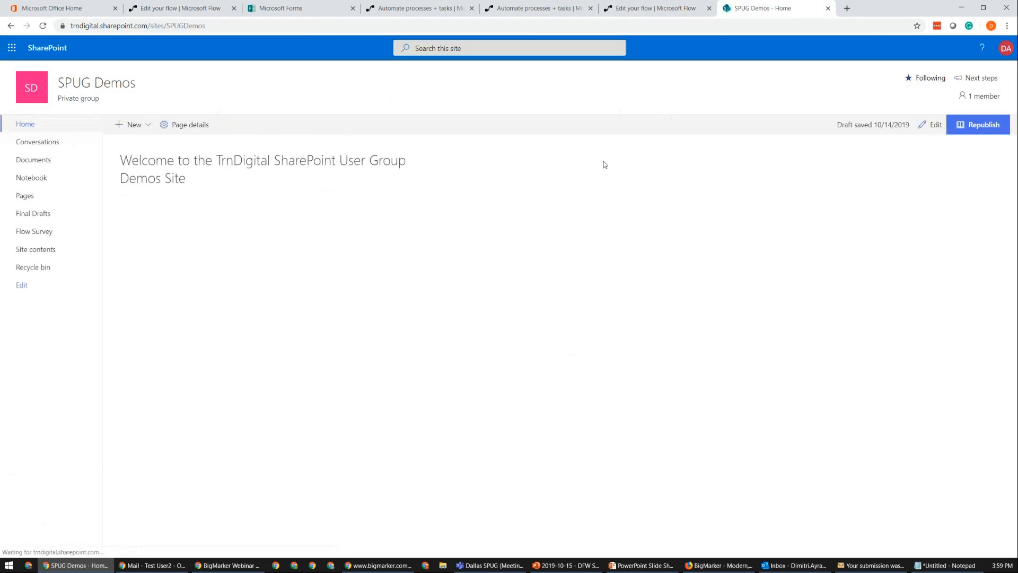
left_click(938, 126)
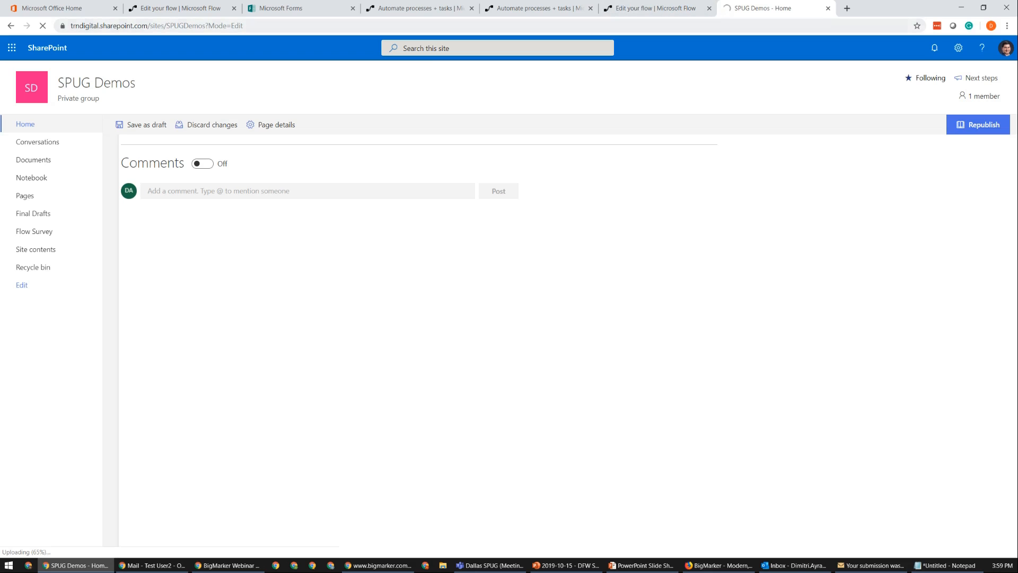
Step: Reload the SPUG Demos home page in edit mode, accepting the loss of unsaved changes
left_click(295, 24)
key("Return")
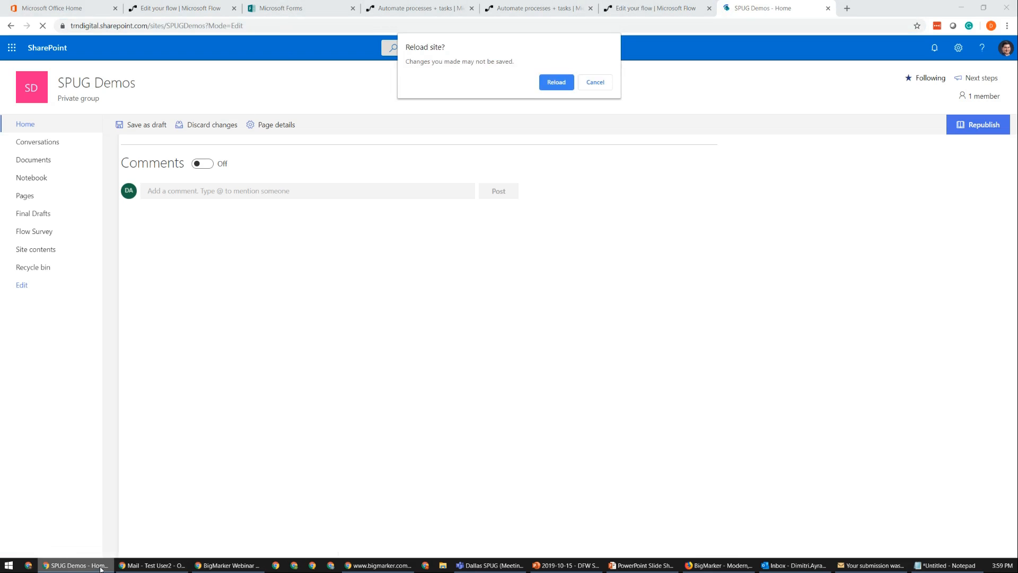
right_click(100, 568)
left_click(114, 519)
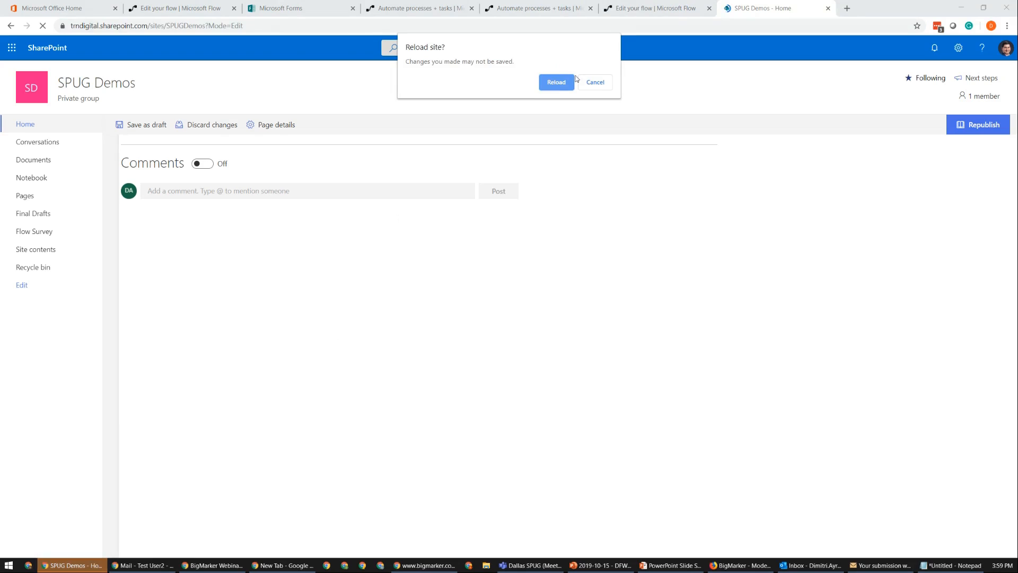
left_click(550, 88)
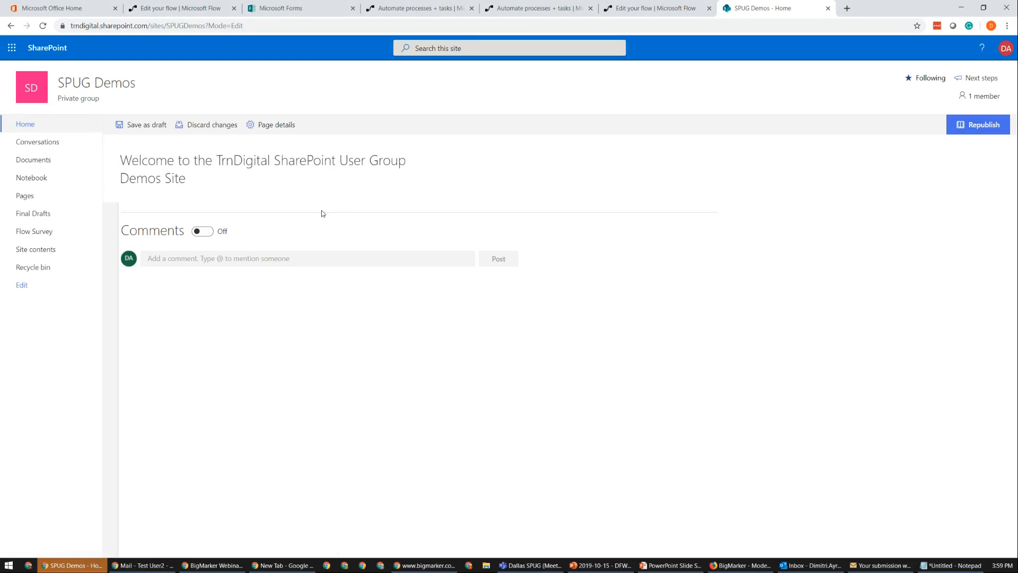
Step: Add a Microsoft Forms web part in the section below the welcome text on the home page
left_click(439, 205)
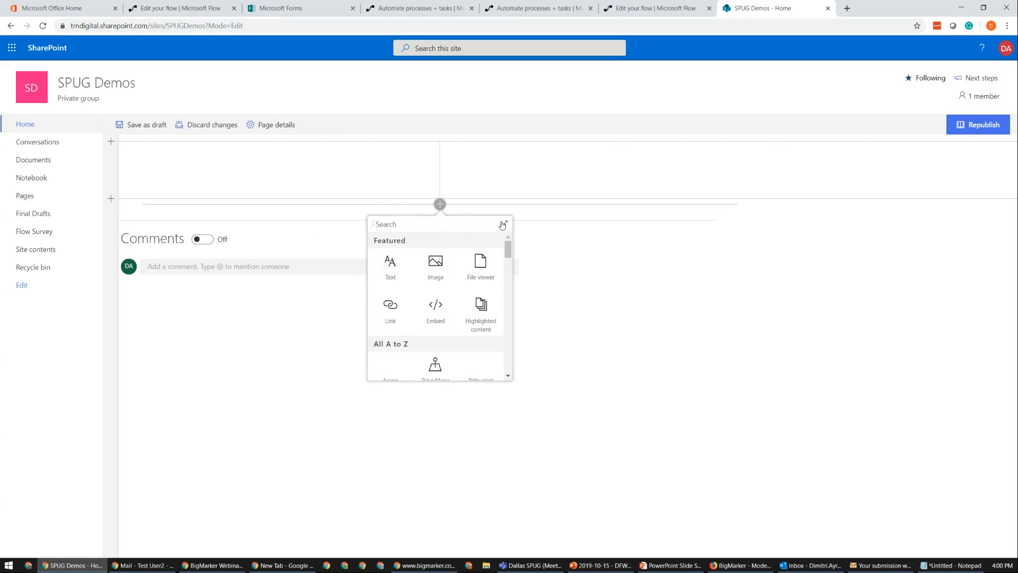
left_click(503, 225)
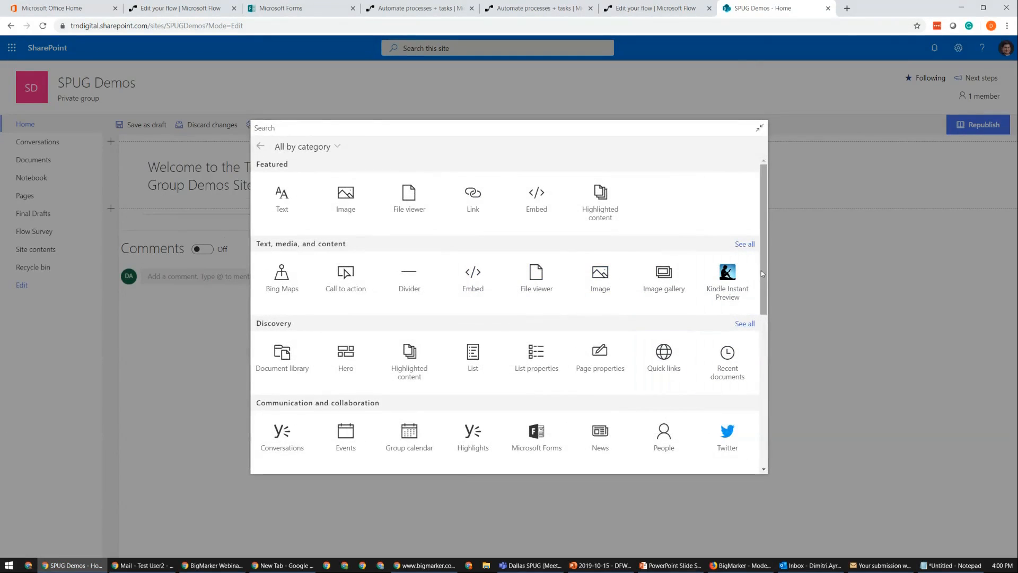
scroll(761, 274, "down", 2)
left_click(536, 366)
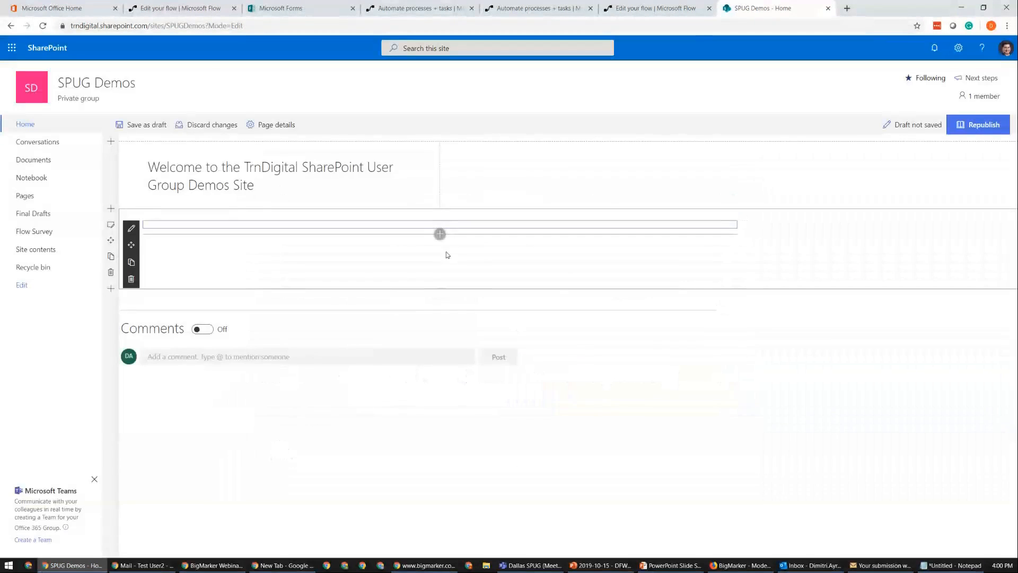
Step: Embed the existing "Oct 15 DFW SPUG - Flow Survey" form in the web part using its copied share link, set to collect responses
left_click(495, 320)
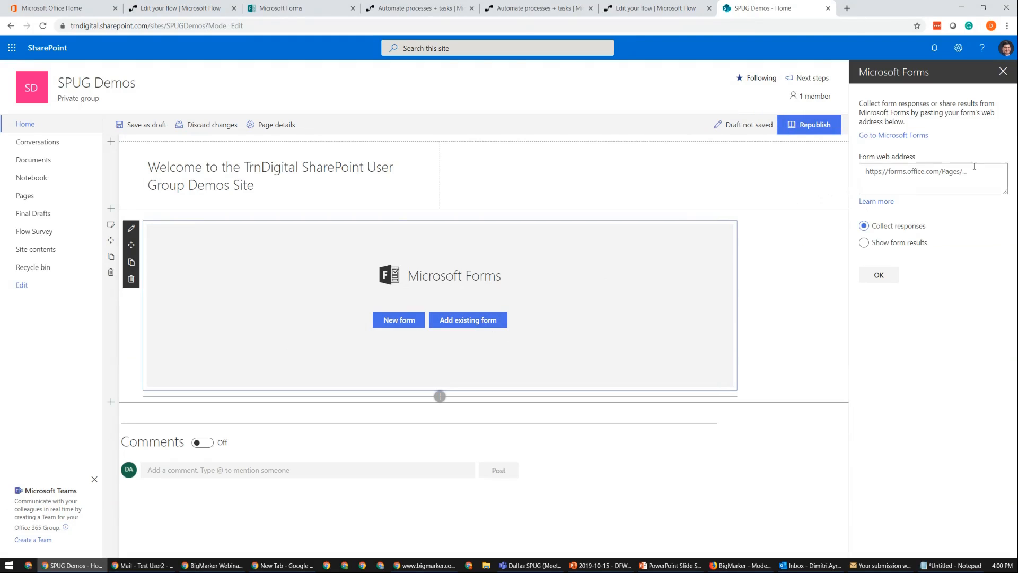
left_click(939, 181)
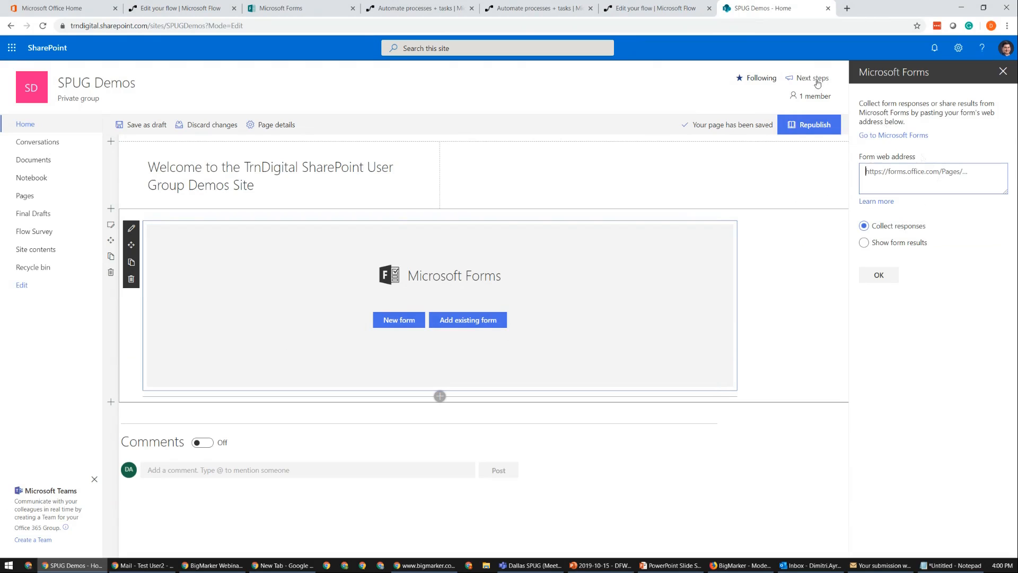
left_click(269, 6)
left_click(951, 72)
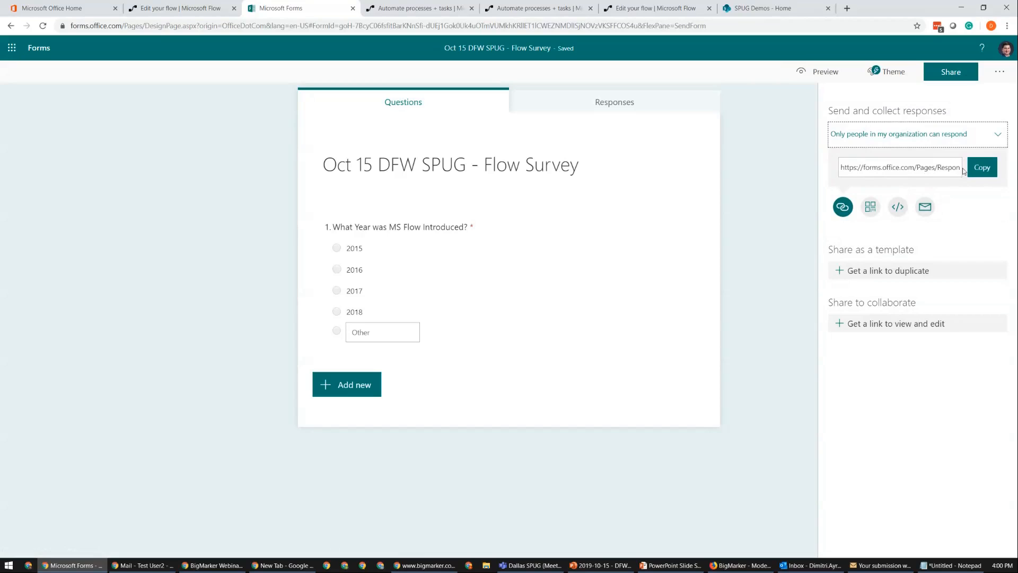
left_click(982, 167)
left_click(762, 8)
key("ctrl+v")
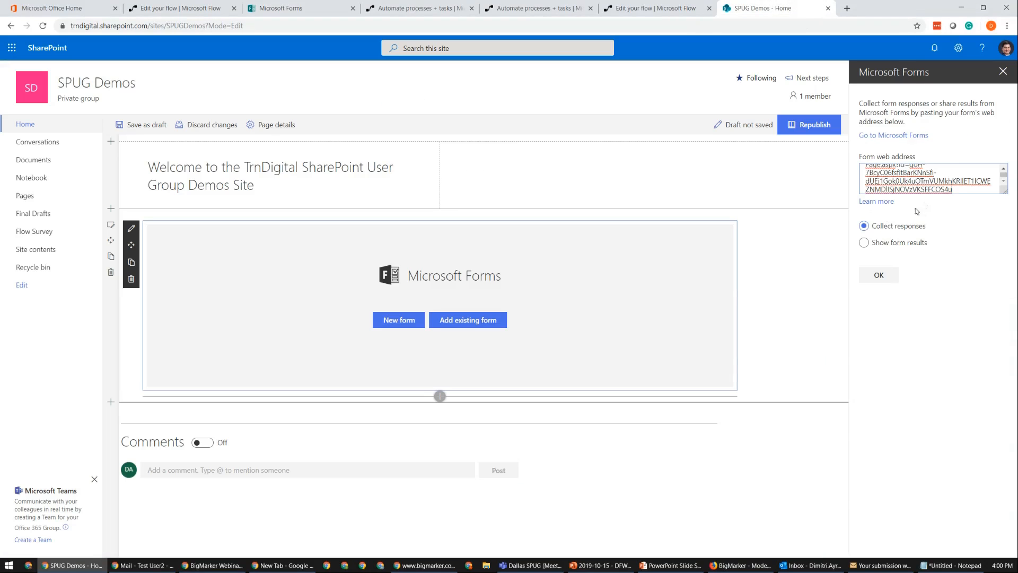
left_click(879, 274)
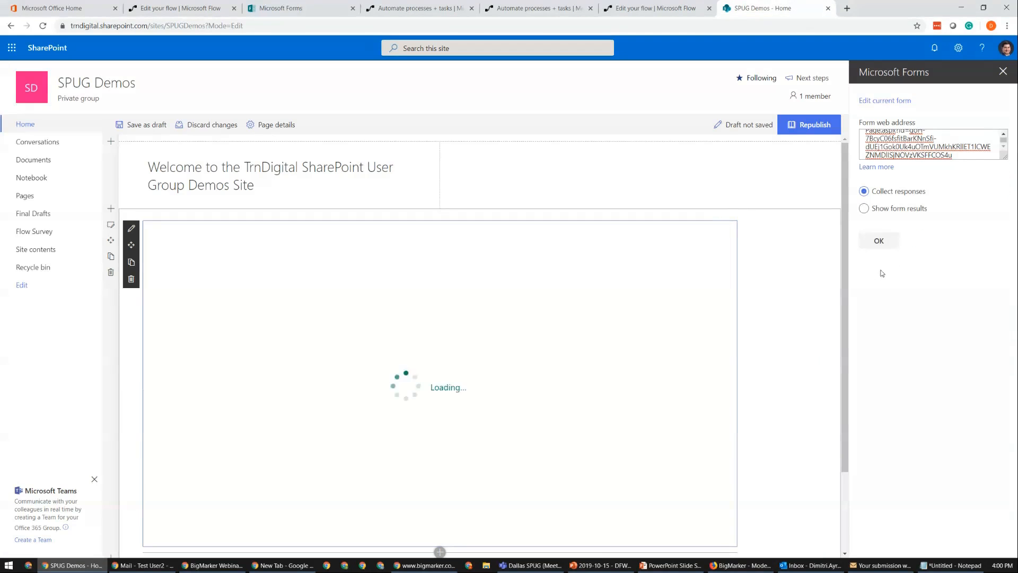
Step: Republish the home page and submit the embedded survey with the answer 2016
left_click(808, 126)
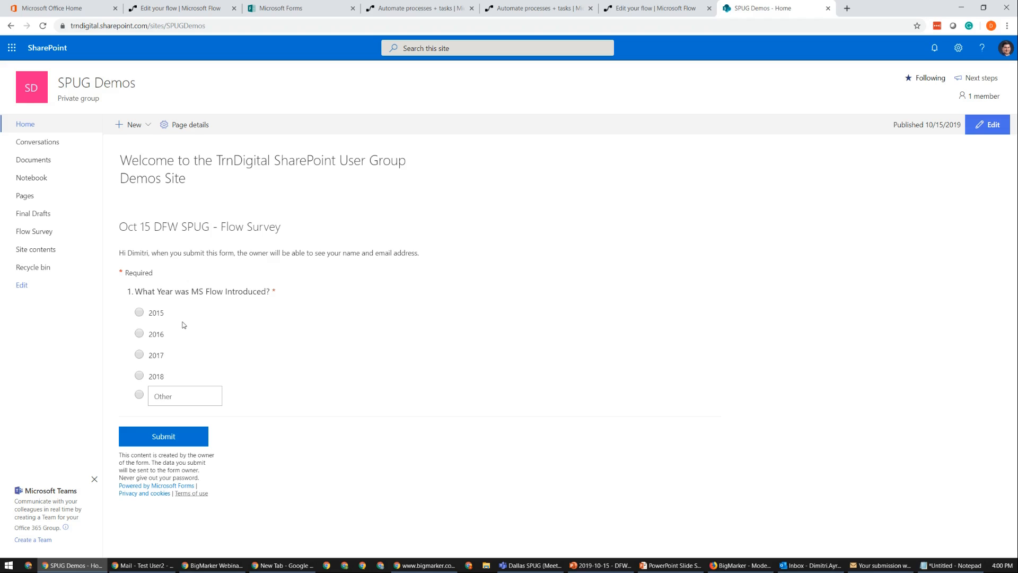
left_click(140, 334)
left_click(172, 442)
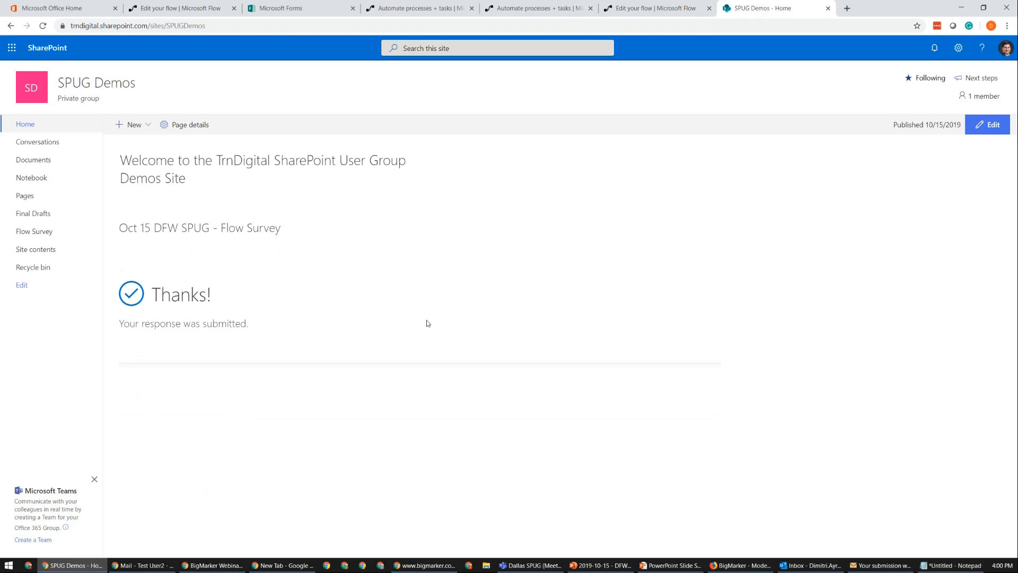
Step: Leave the flow editor and open the latest run of the Oct 15 Flow Survey flow
left_click(221, 6)
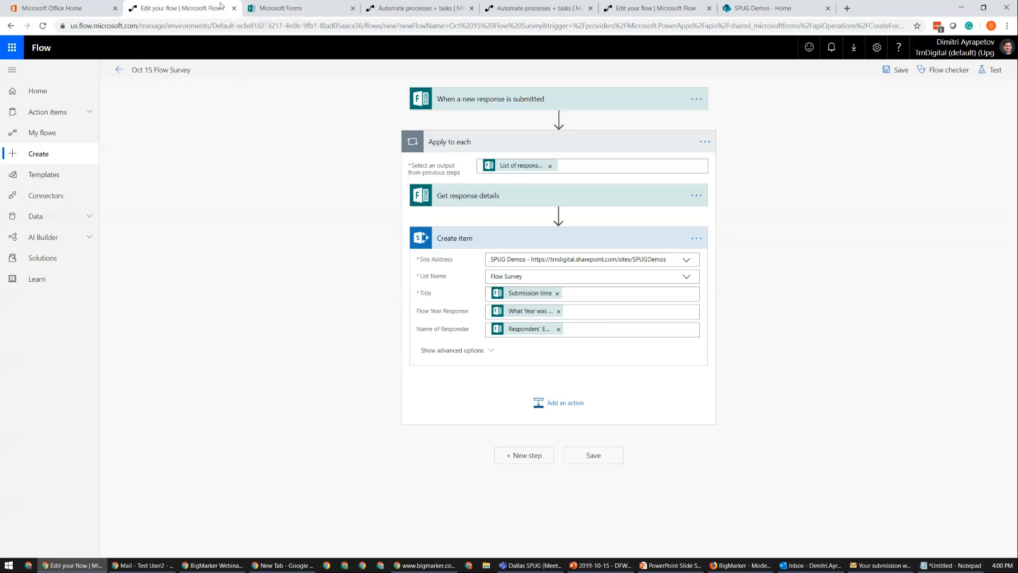
left_click(120, 70)
left_click(558, 113)
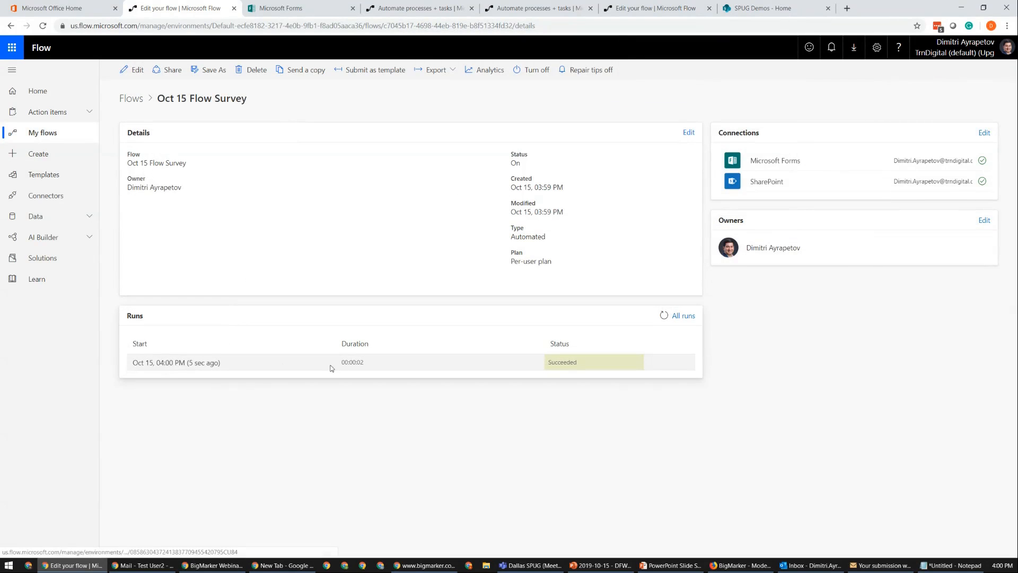
left_click(207, 367)
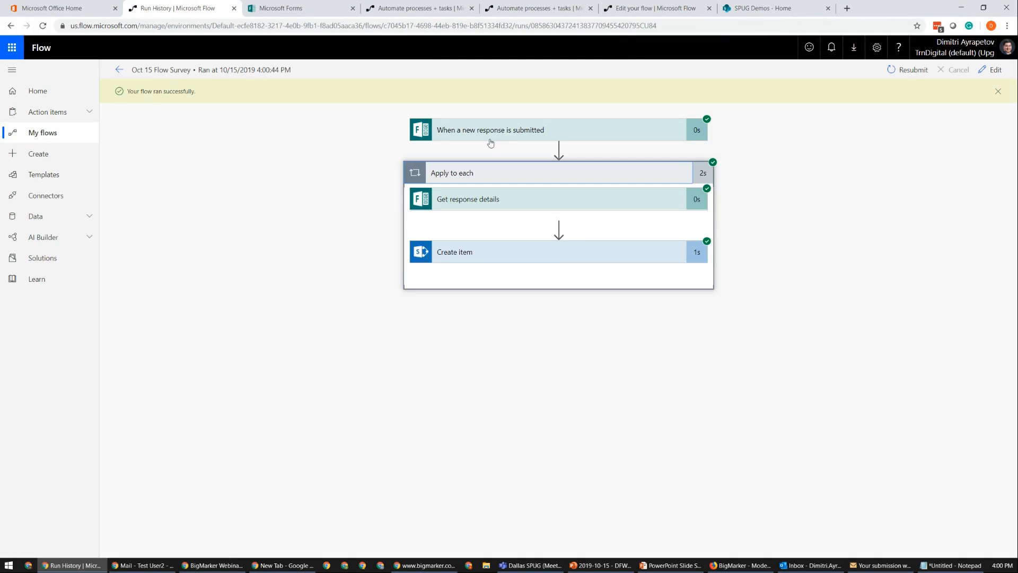
Step: Examine the run's inputs and outputs for the form trigger, Get response details and Create item
left_click(516, 130)
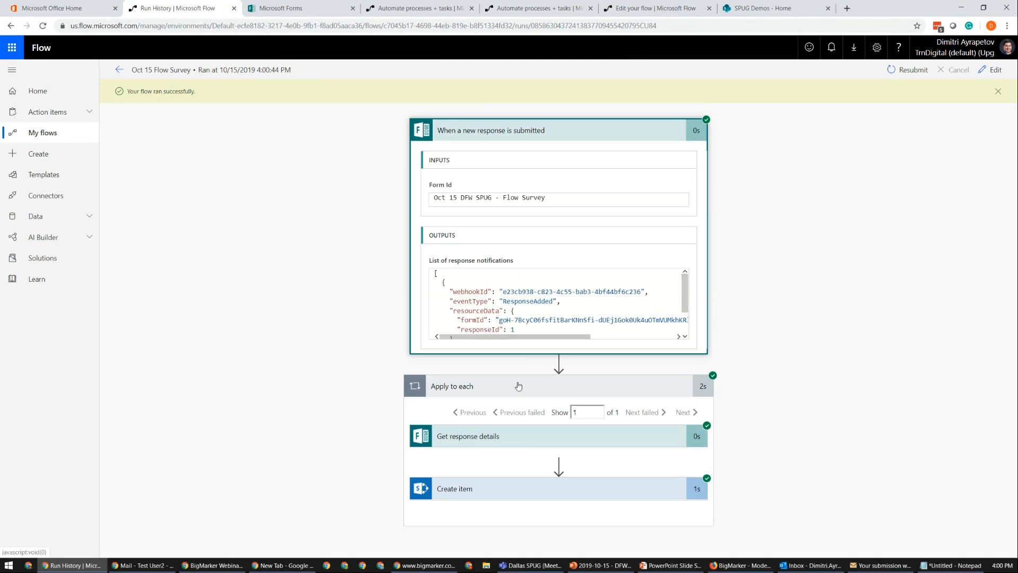
left_click(568, 440)
scroll(584, 441, "down", 4)
left_click(536, 485)
scroll(514, 424, "down", 6)
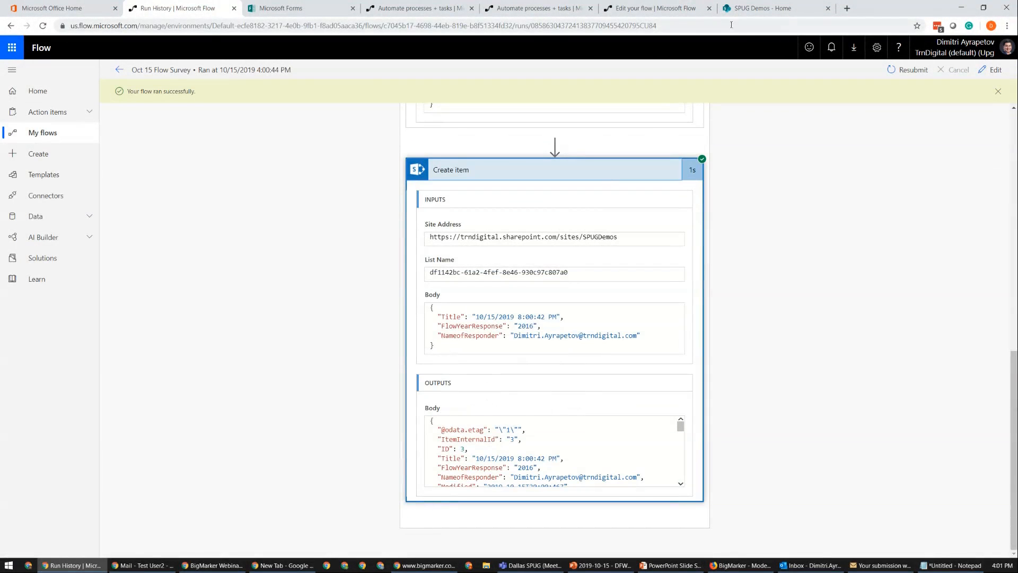
Step: Check the Flow Survey list on the SPUG Demos site for the item created from the survey response
left_click(763, 7)
left_click(50, 234)
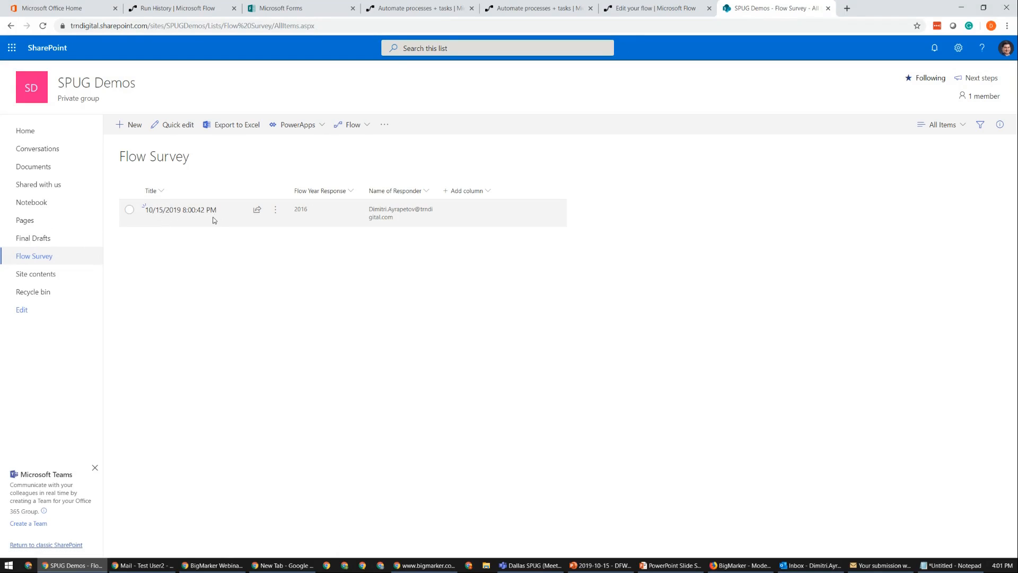
left_click(411, 223)
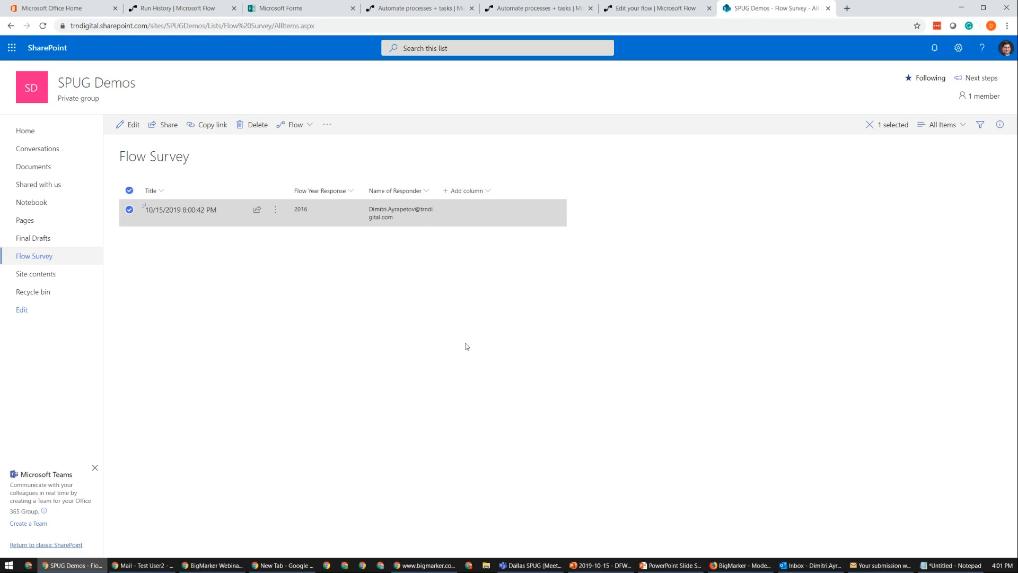
left_click(427, 345)
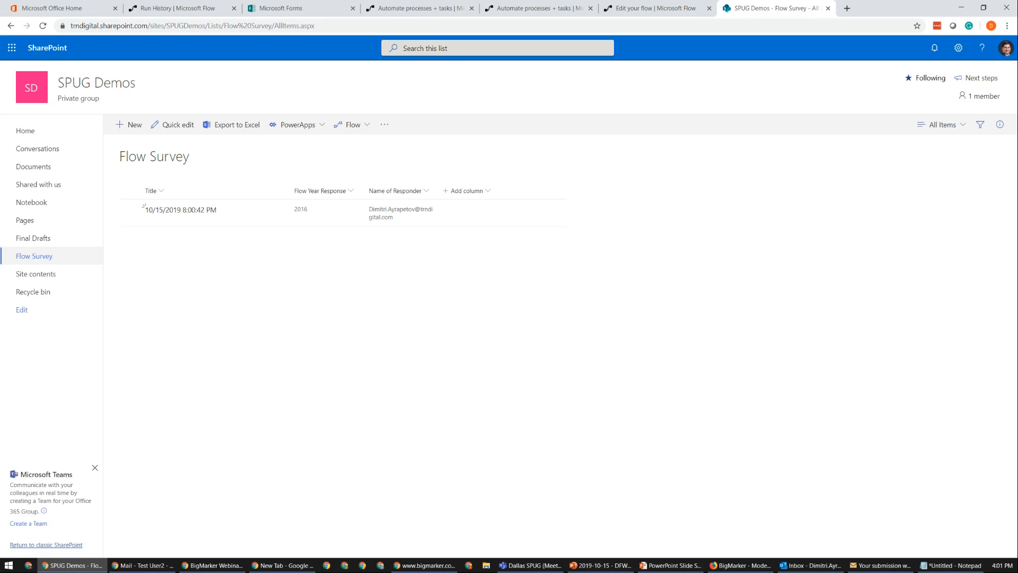
key("alt+Tab")
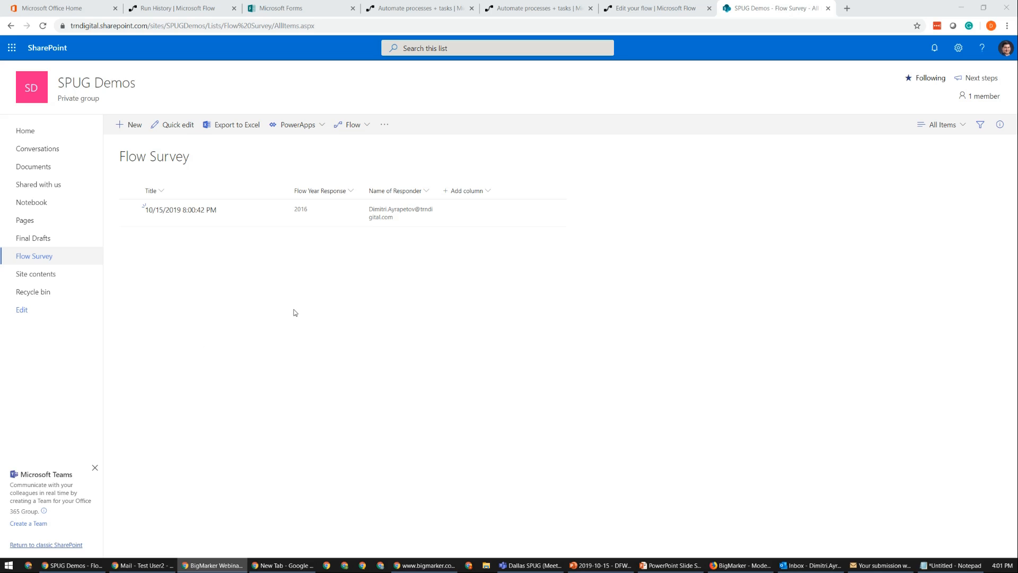
Step: Review the response settings of the Oct 15 DFW SPUG - Flow Survey form in Microsoft Forms
left_click(305, 8)
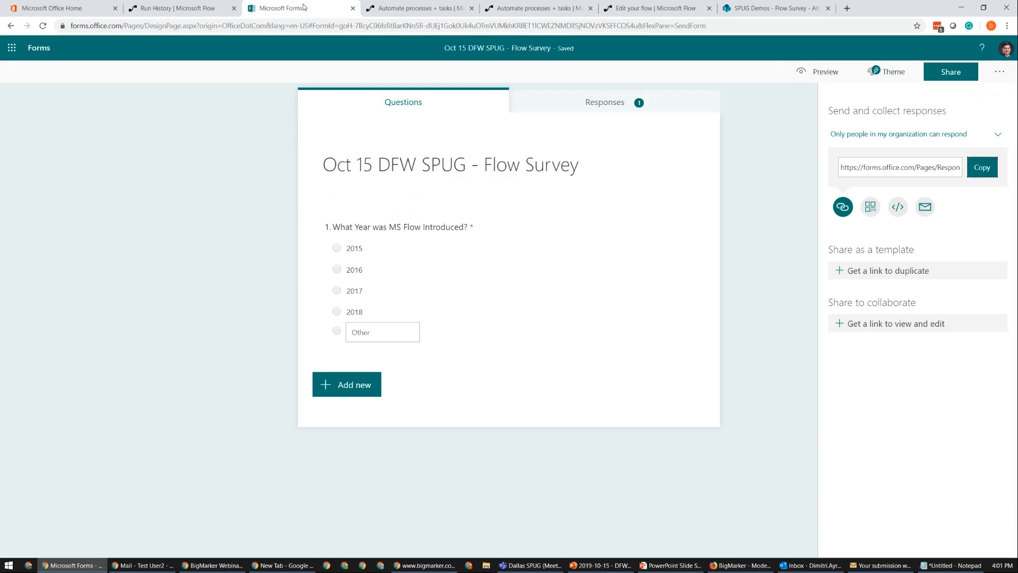
left_click(1000, 72)
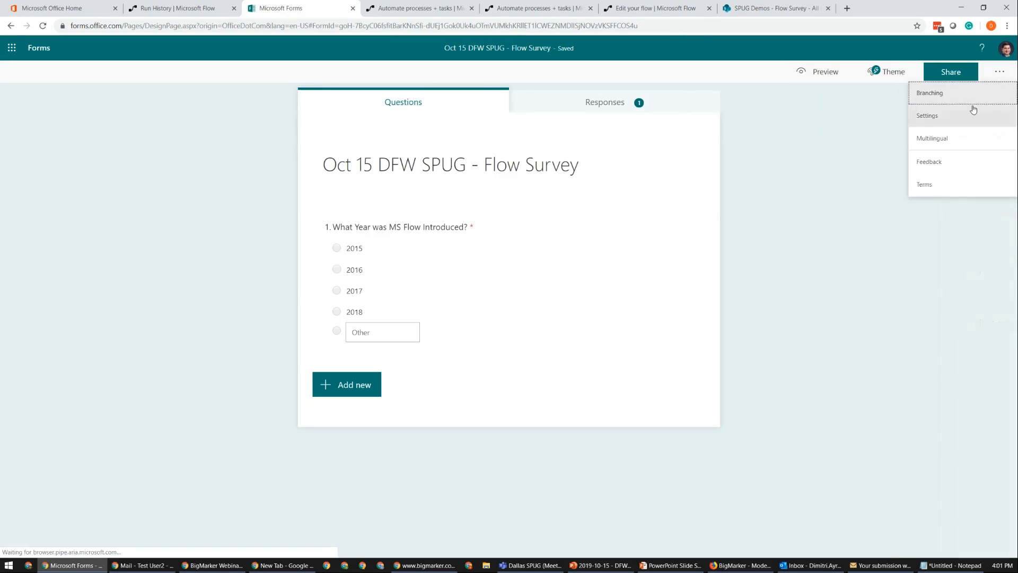
left_click(965, 95)
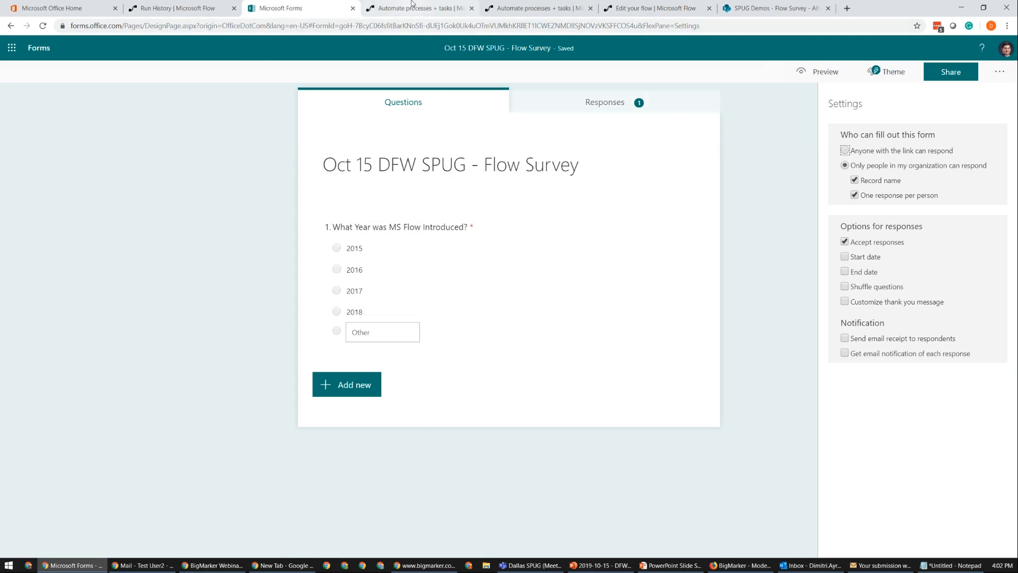
left_click(513, 7)
left_click(652, 8)
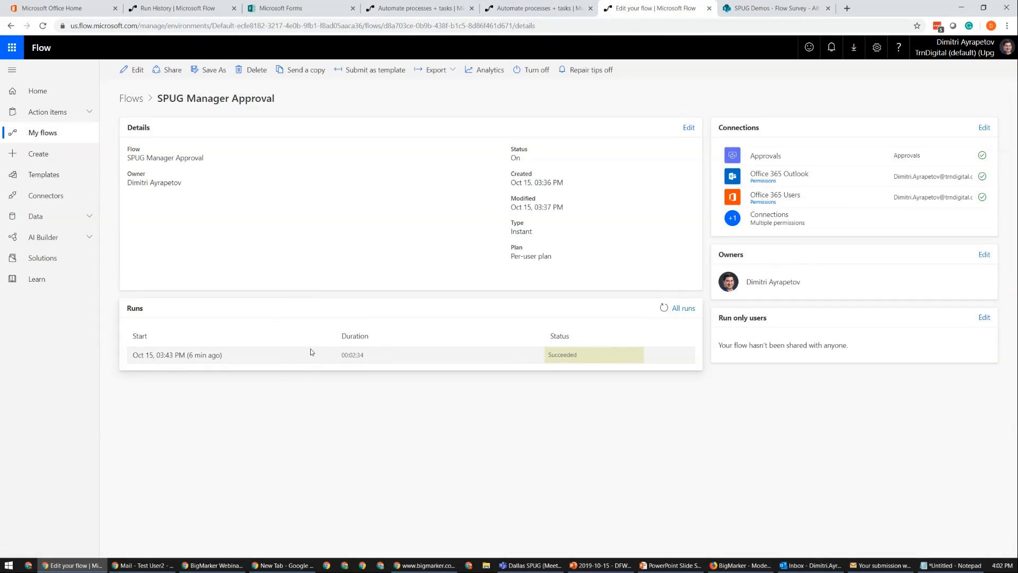
key("ctrl+Tab")
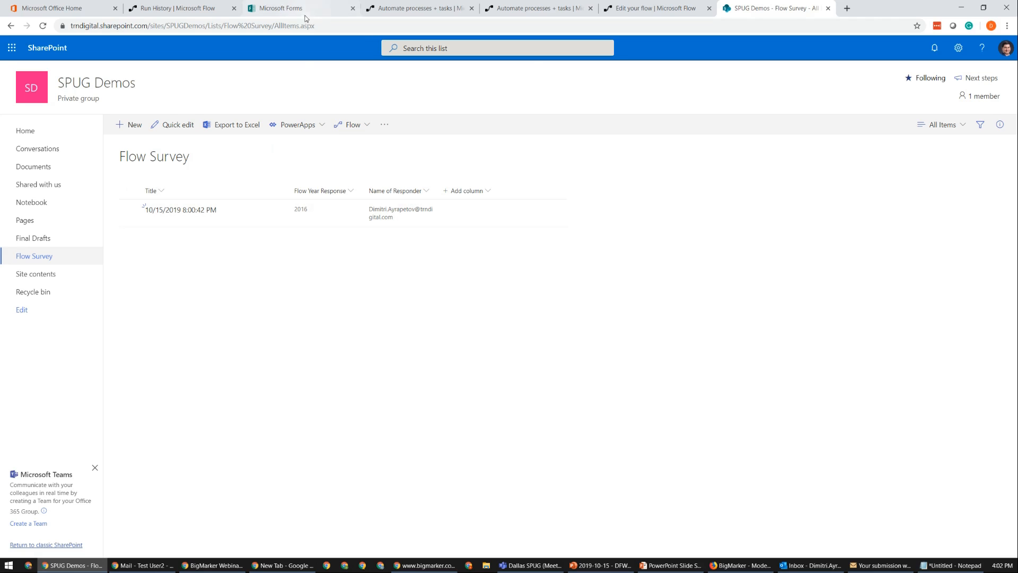
Step: Return to the Oct 15 Flow Survey flow from its run history and open it for editing
left_click(177, 8)
left_click(118, 69)
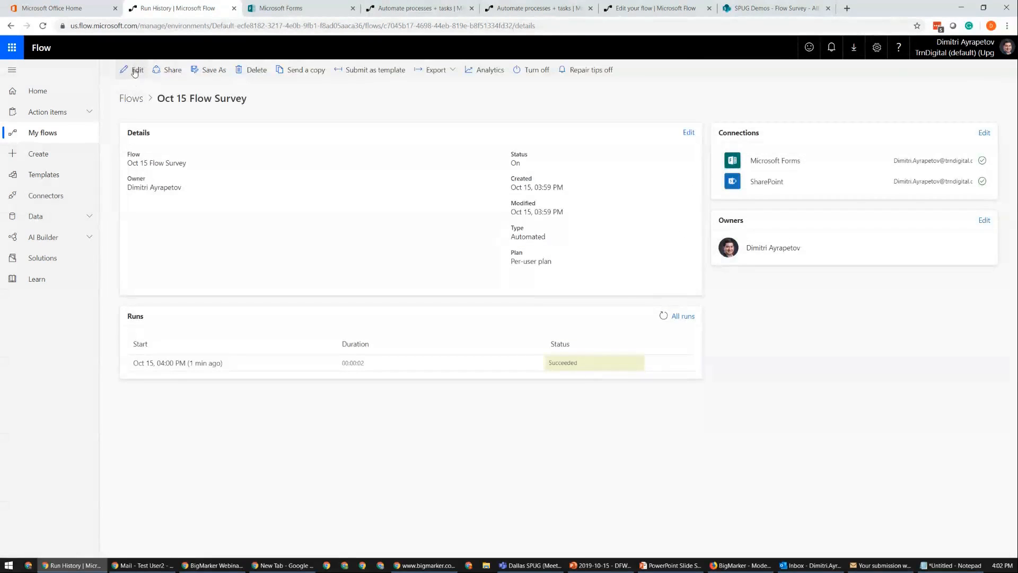
left_click(135, 71)
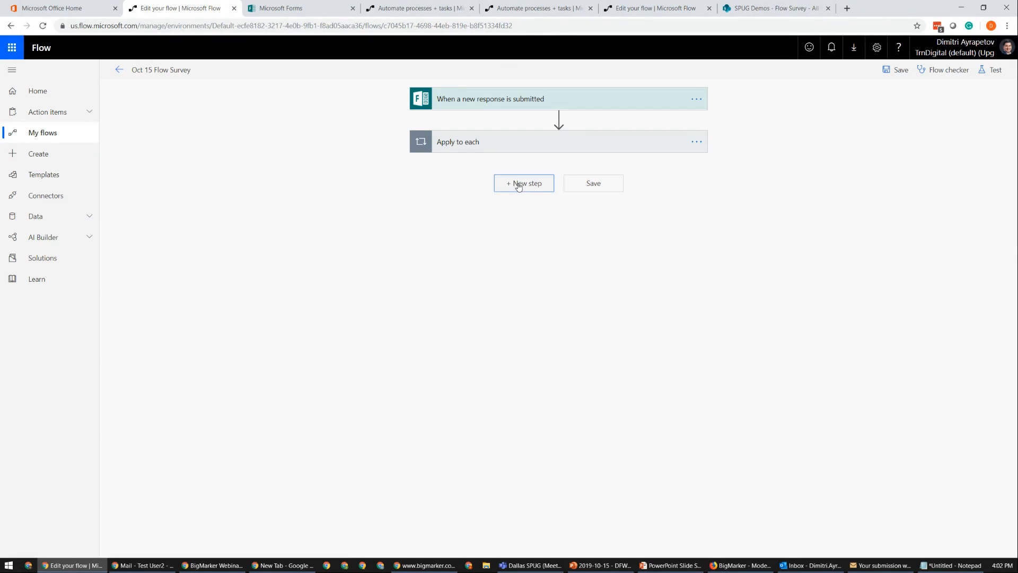
Step: Search the new-step actions for "forms", examine those of the Microsoft Forms connector, and close the chooser without adding one
left_click(519, 184)
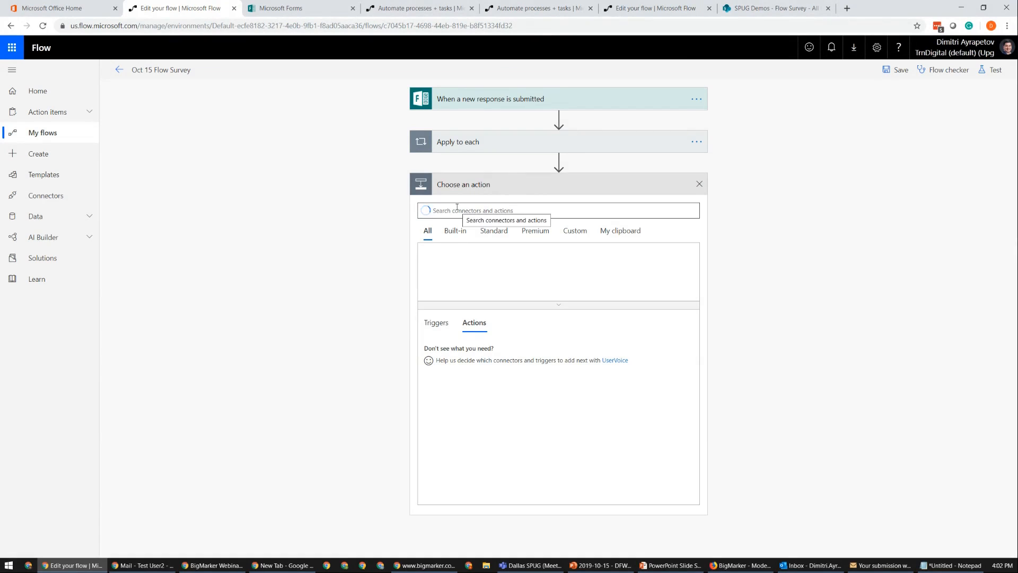
type("forms")
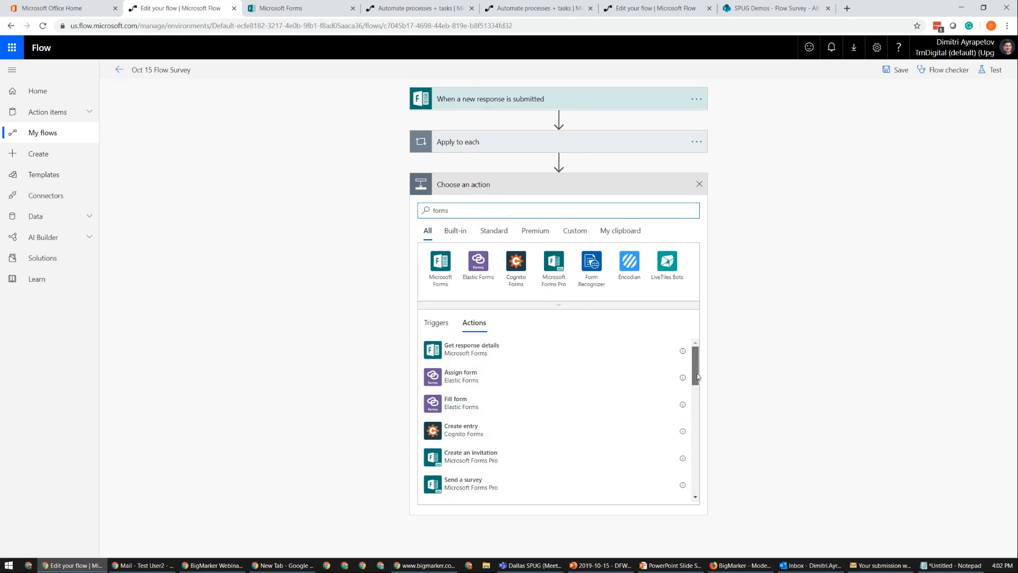
scroll(698, 376, "down", 5)
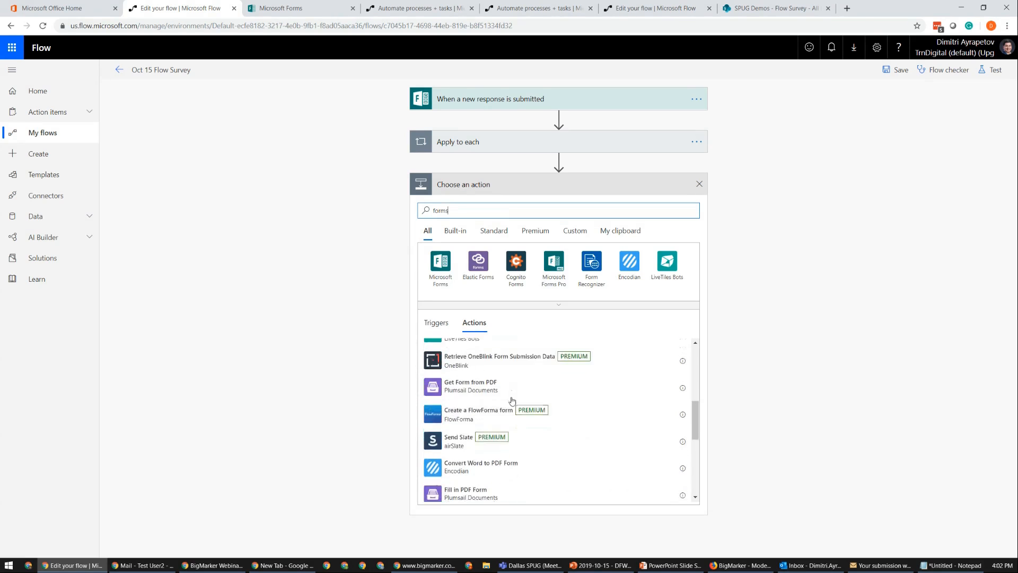
scroll(513, 403, "down", 5)
left_click(437, 266)
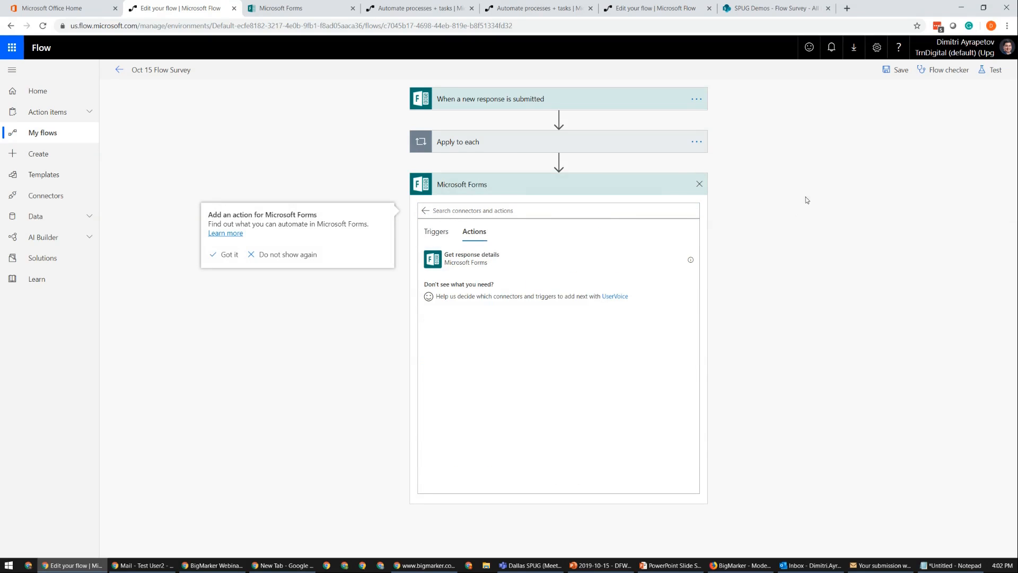
left_click(700, 185)
left_click(700, 185)
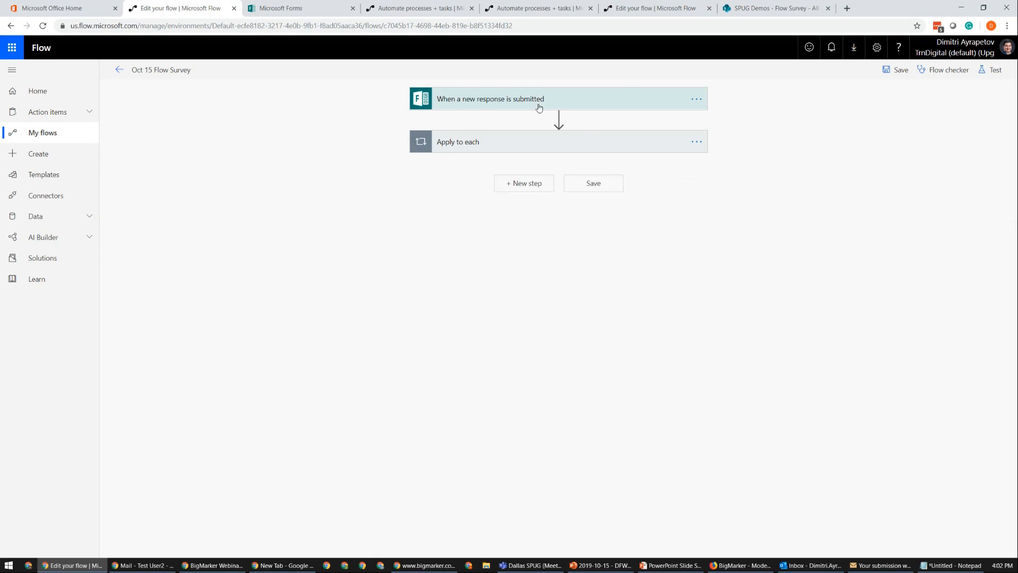
Step: Switch to the PowerPoint slide show and advance to the overview slide of "Demo 3: Simplify calling in sick"
left_click(305, 8)
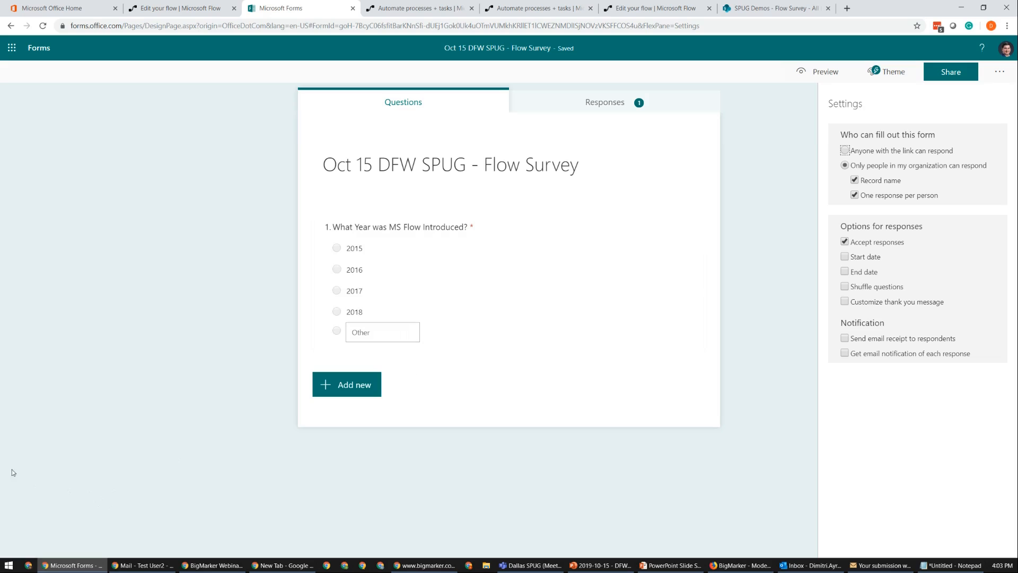
key("alt+Tab")
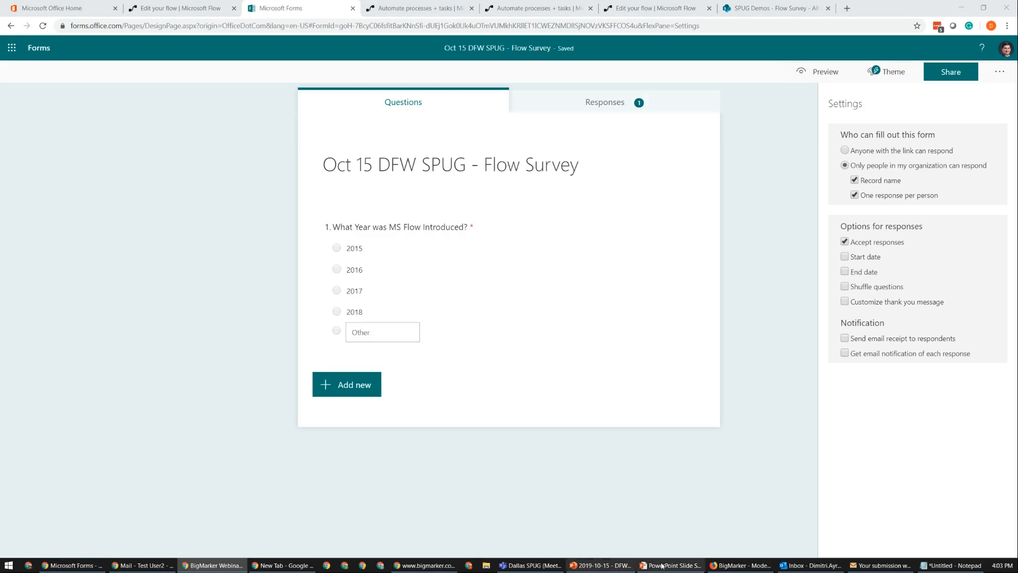
left_click(683, 566)
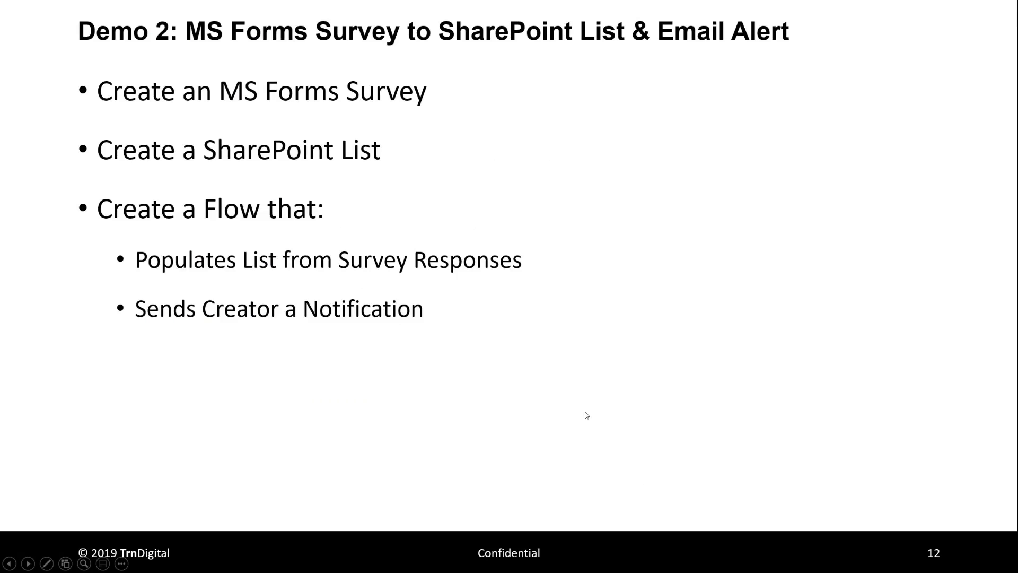
left_click(587, 415)
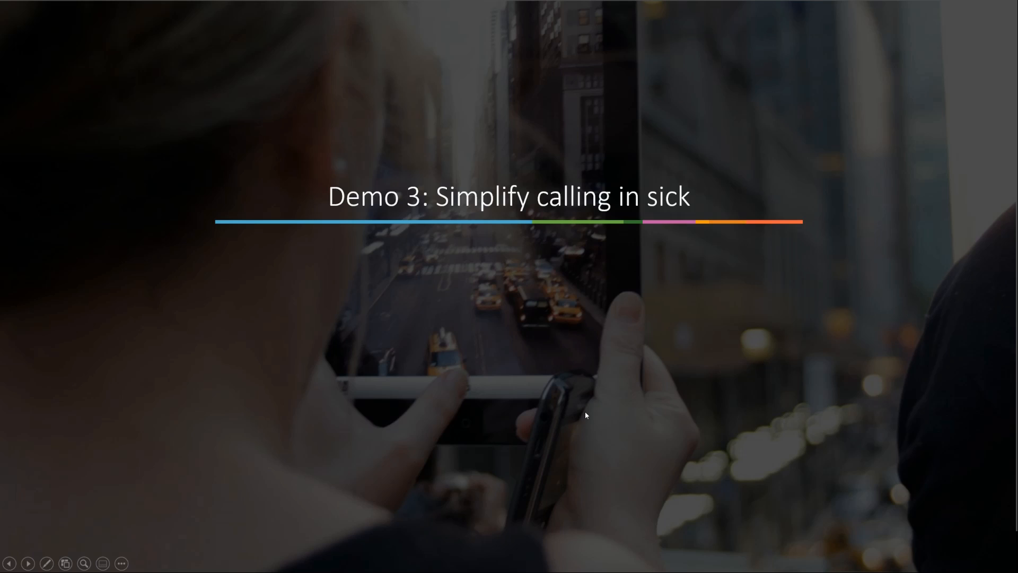
left_click(577, 438)
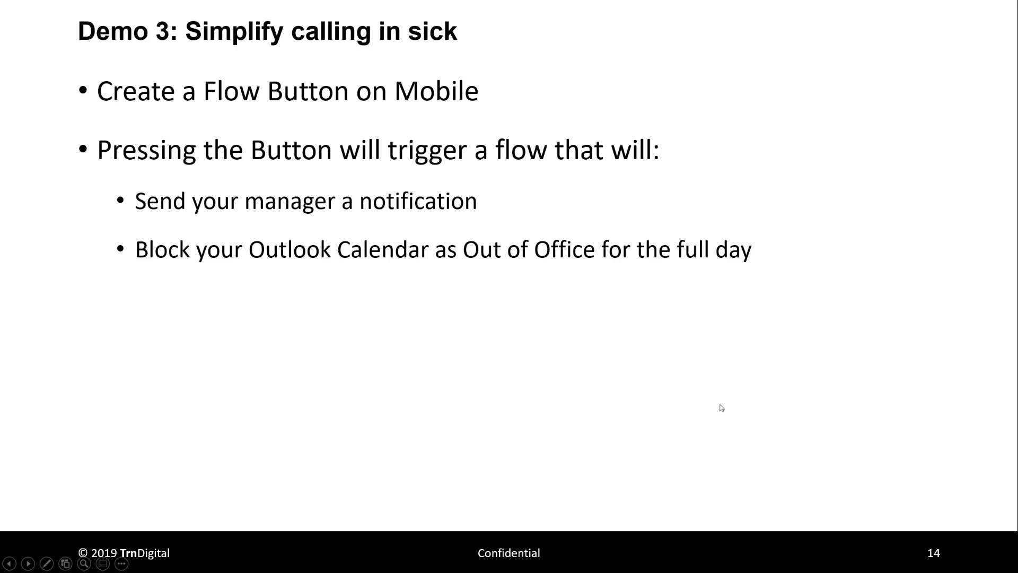
Step: Exit the slide show and switch to the incognito browser window with the test account's Outlook mailbox
key("Escape")
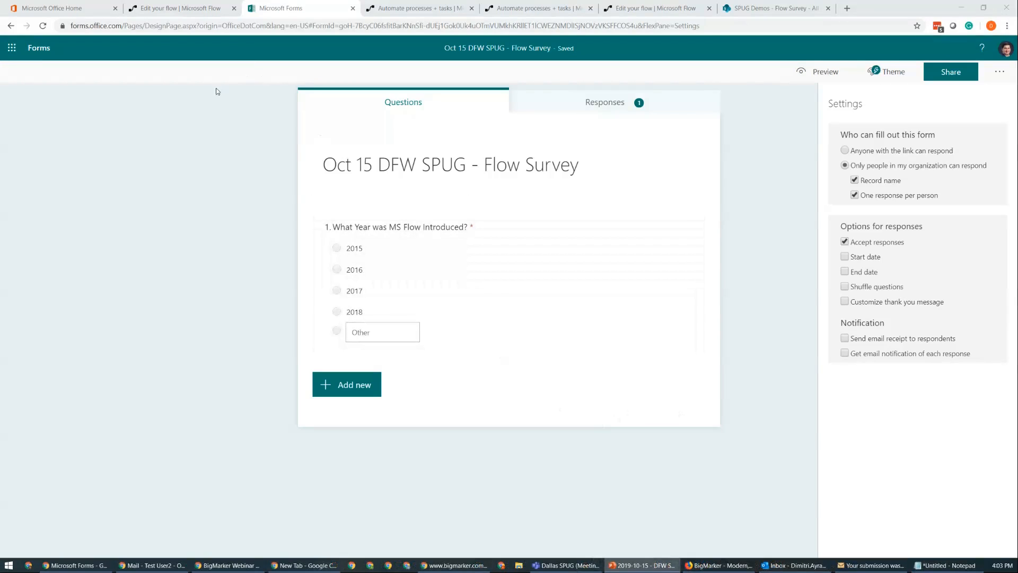
left_click(152, 566)
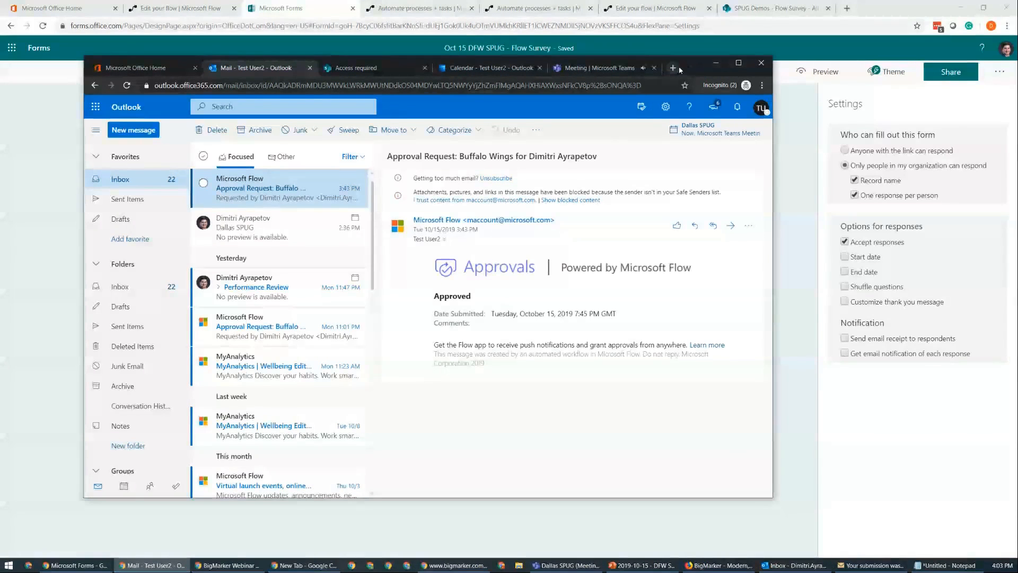
Step: Show the test account's October 15 calendar in a maximized window and open Microsoft Flow from the Office home page
left_click(499, 67)
left_click(739, 62)
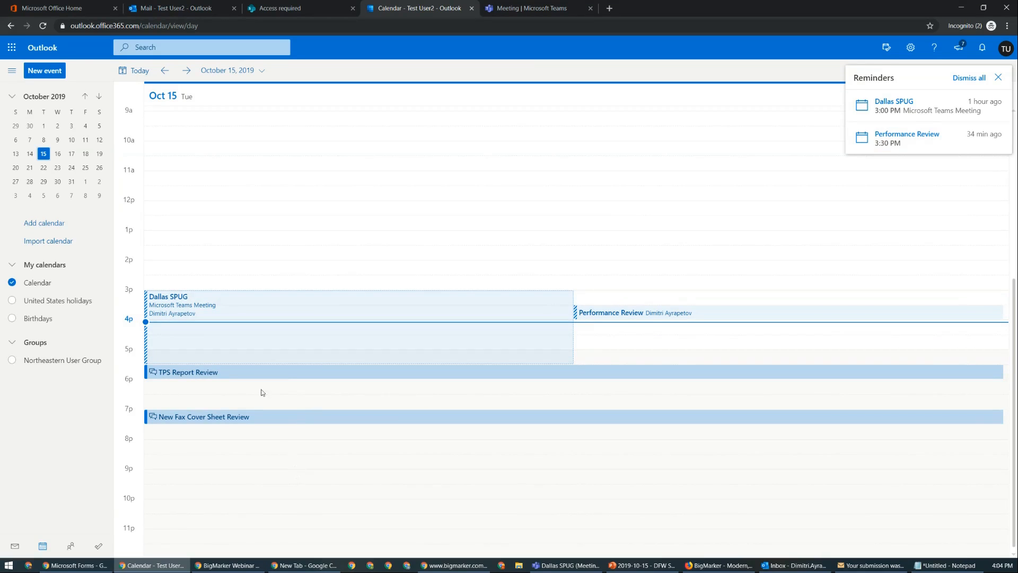
left_click(67, 6)
left_click(712, 132)
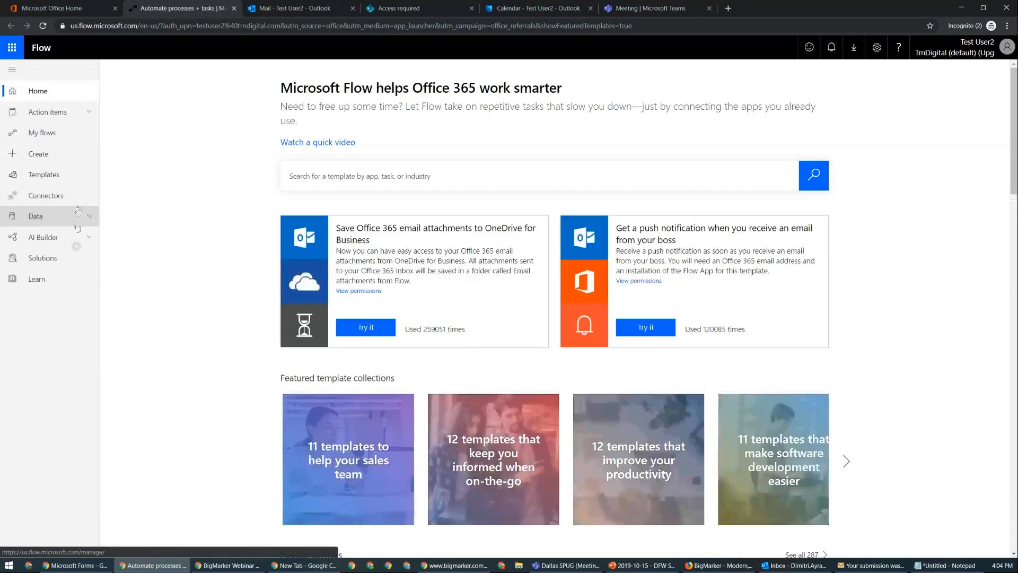
Step: Create an instant flow named "I'm Sick!!!" that uses the "Manually trigger a flow" trigger
left_click(39, 154)
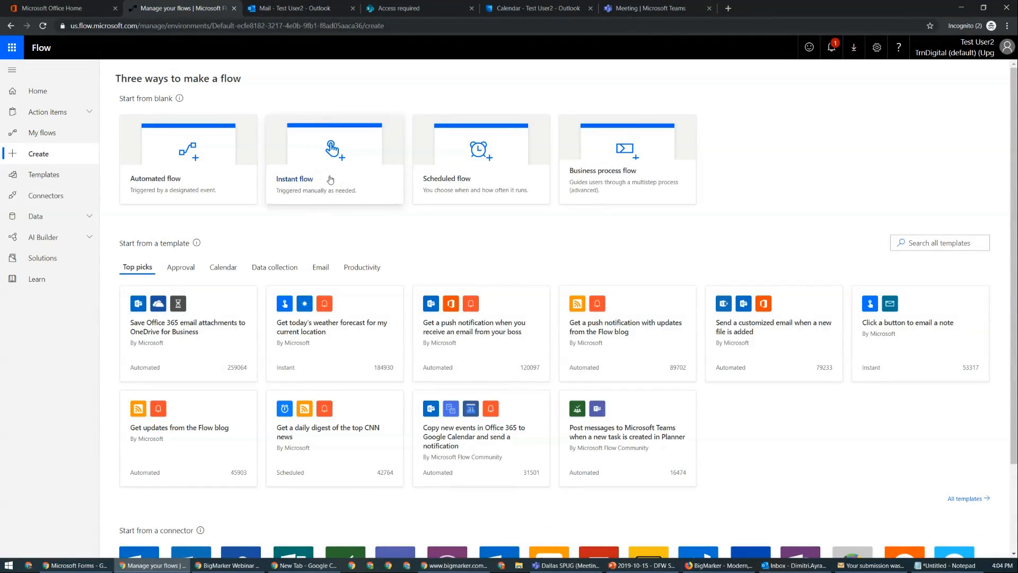
left_click(327, 181)
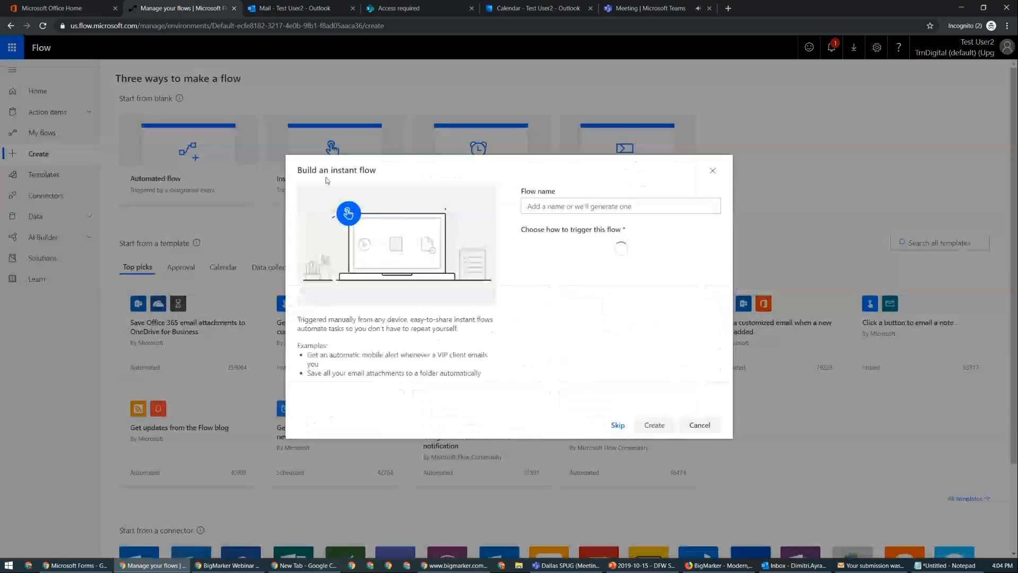
left_click(587, 206)
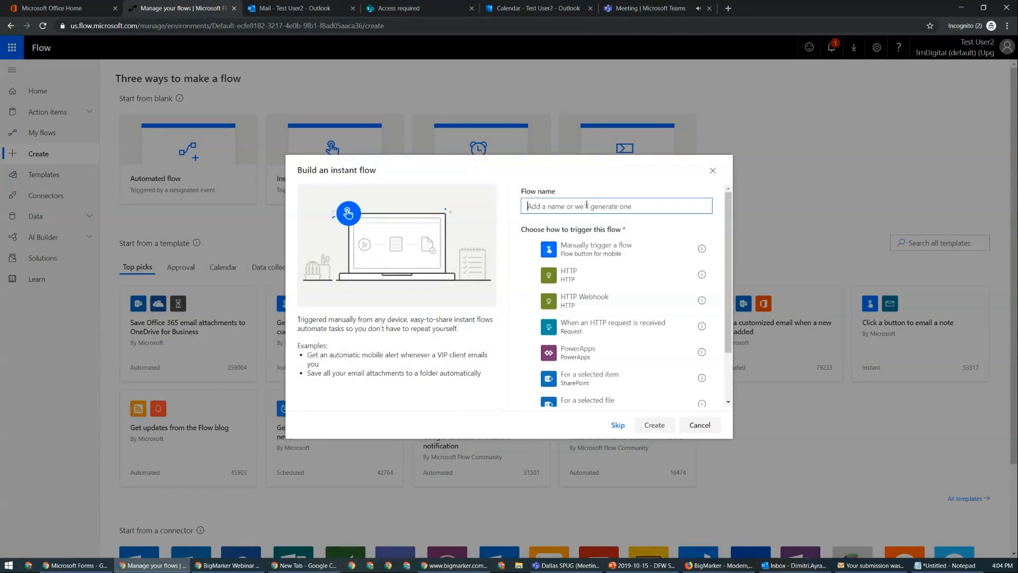
type("I'm Sick!!!")
left_click(635, 252)
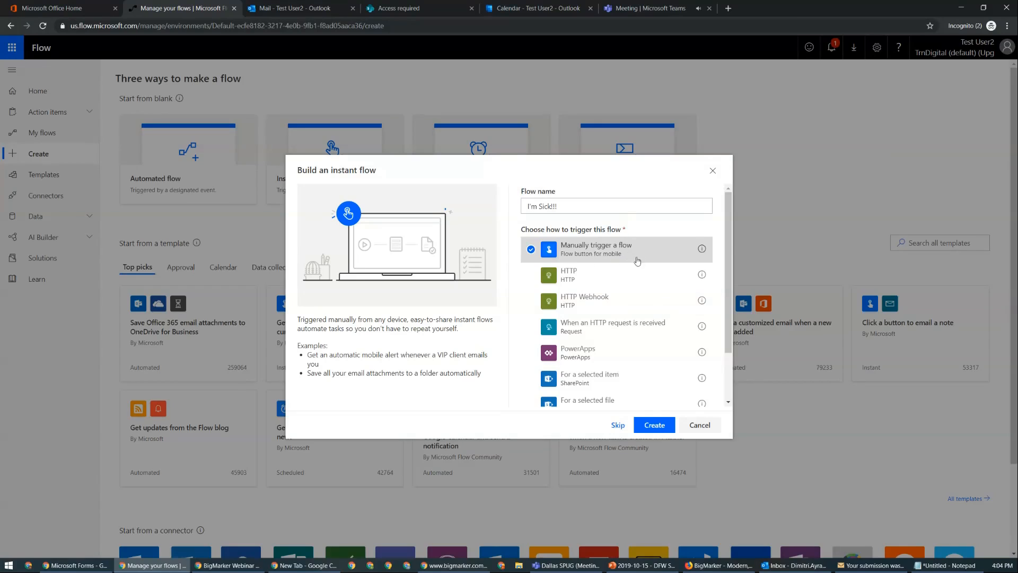
left_click(663, 427)
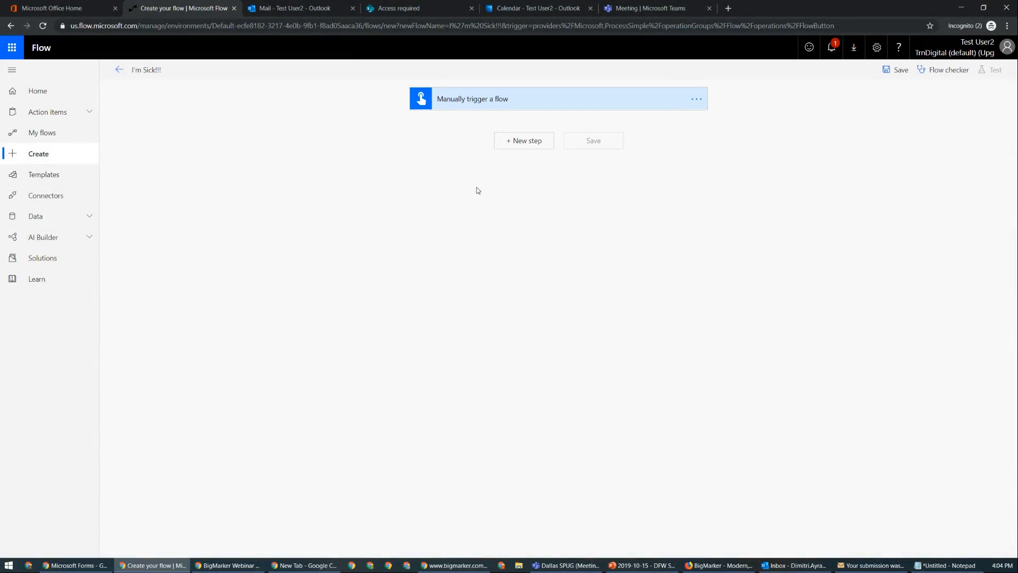
left_click(512, 98)
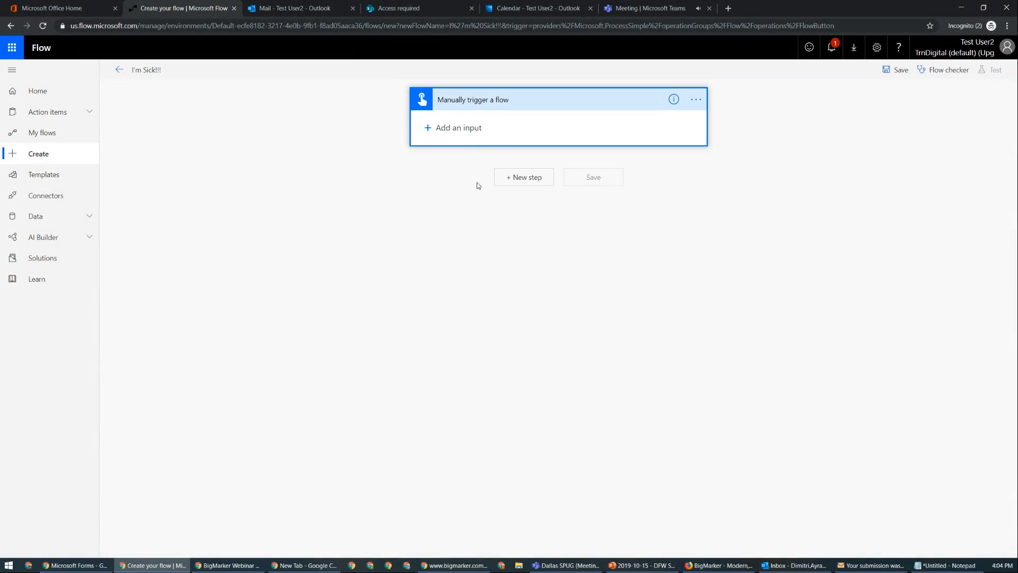
left_click(510, 175)
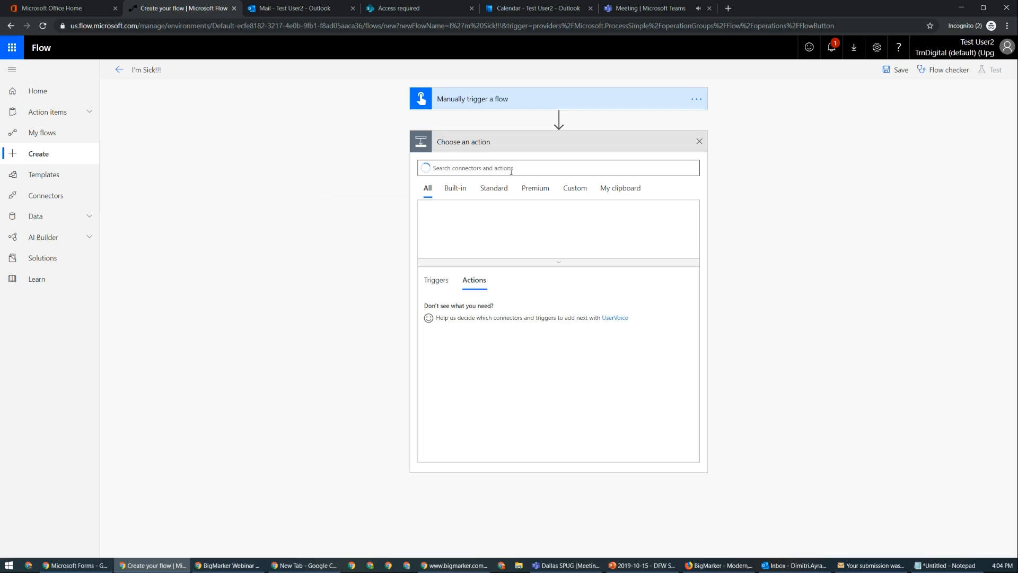
type("profile")
left_click(513, 333)
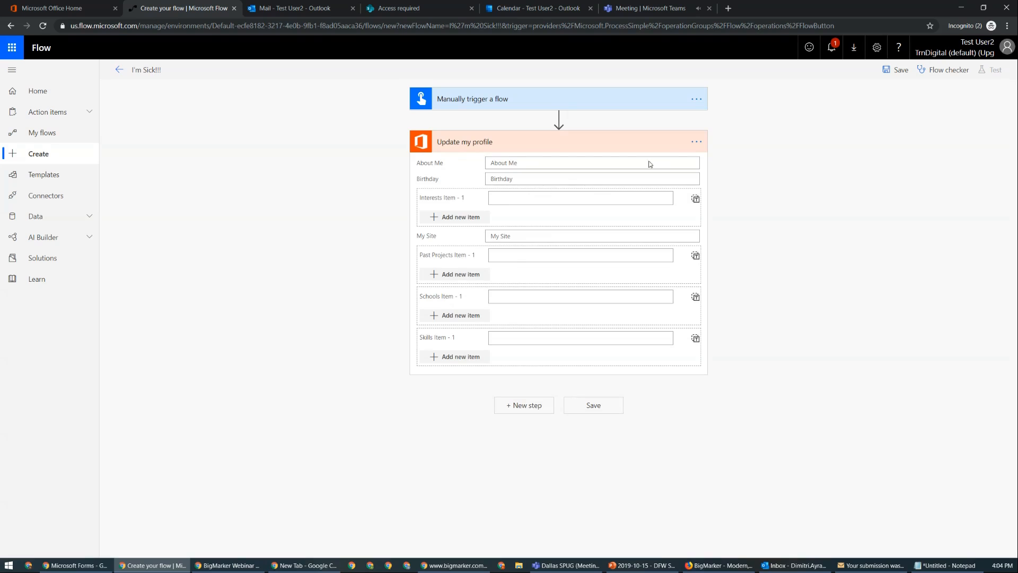
left_click(696, 142)
left_click(732, 235)
left_click(514, 321)
Step: Search the new-step actions for "profile" and add the Office 365 Users action "Get my profile (V2)"
left_click(527, 142)
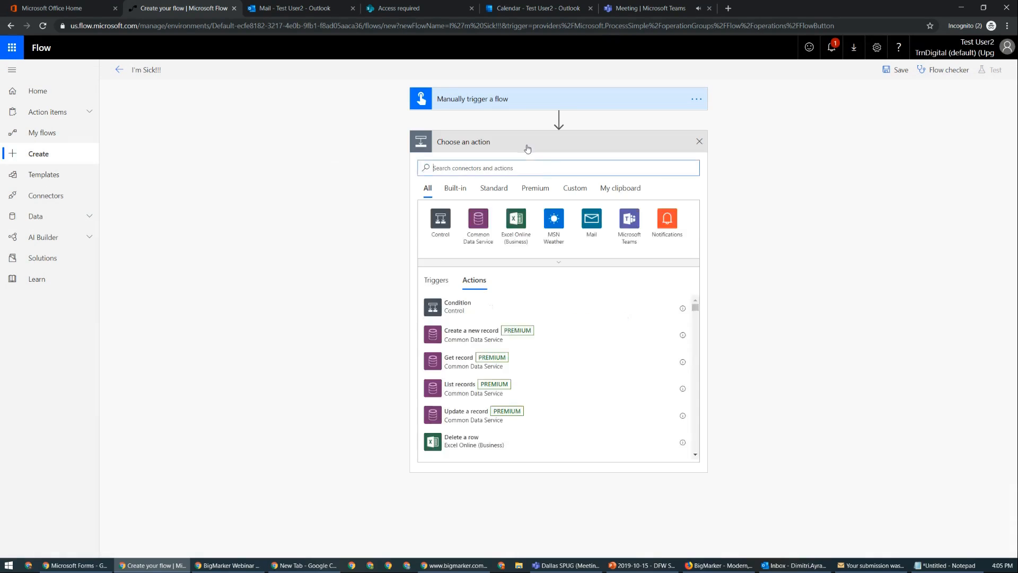
type("profile")
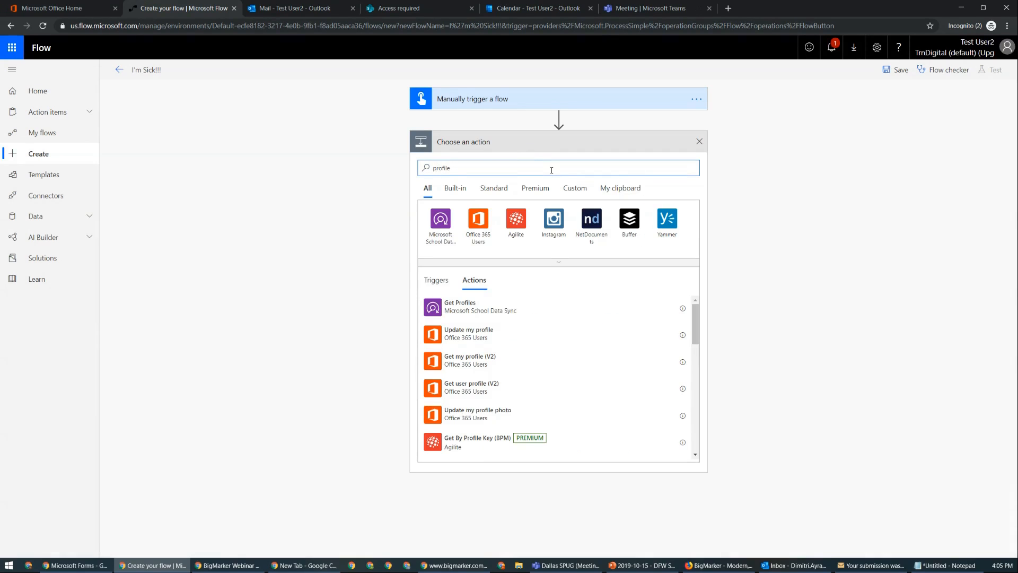
left_click(499, 362)
Step: Add the Office 365 Users action "Get manager (V2)" and set its User (UPN) to the profile's User Principal Name
left_click(524, 213)
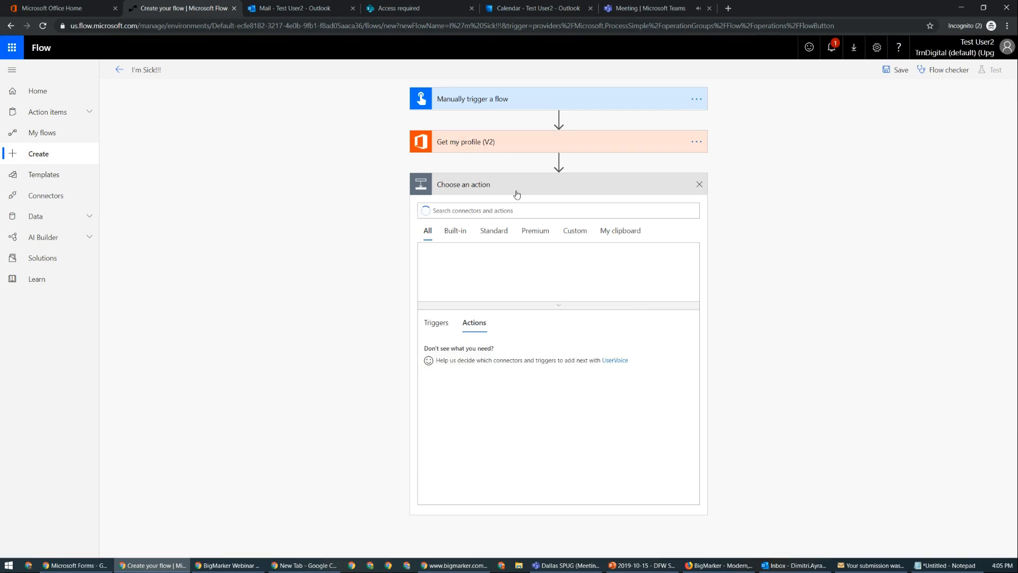
type("manager")
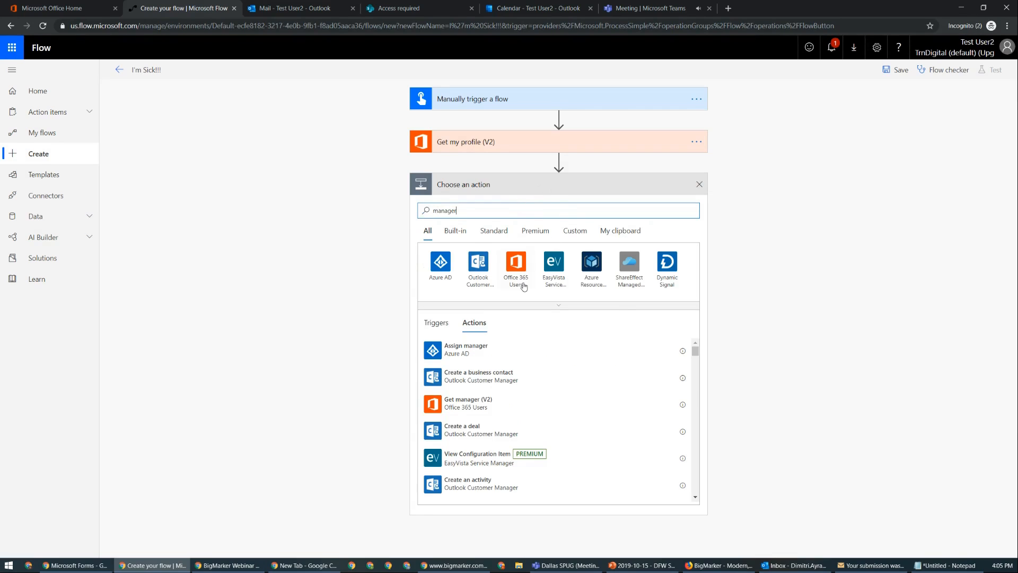
left_click(507, 409)
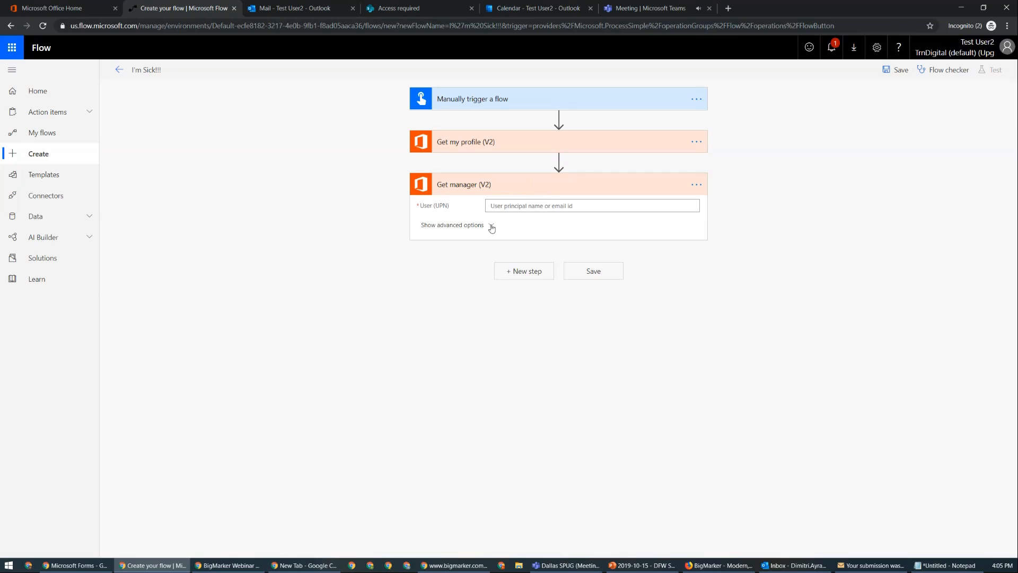
left_click(513, 208)
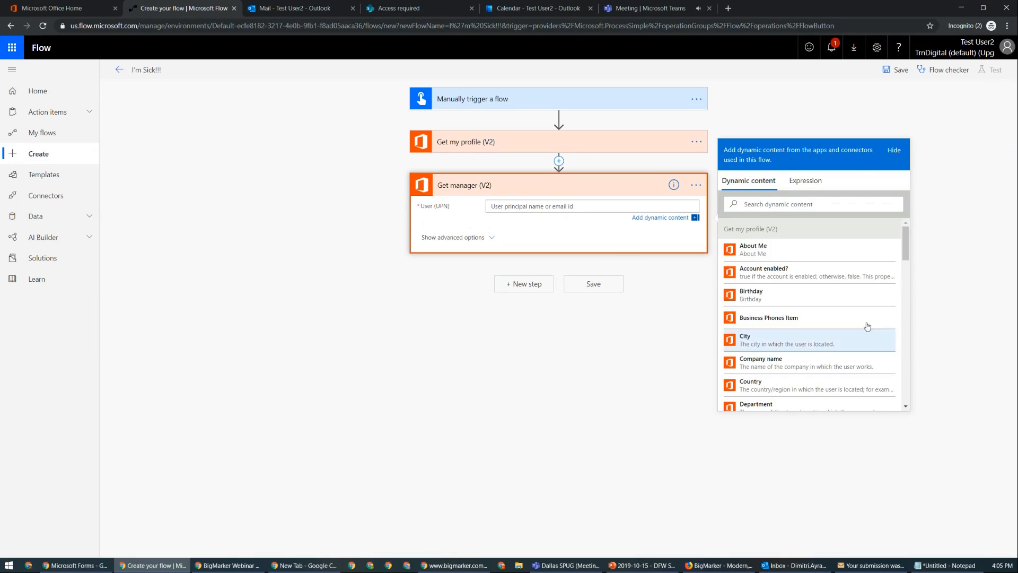
left_click_drag(905, 245, 897, 348)
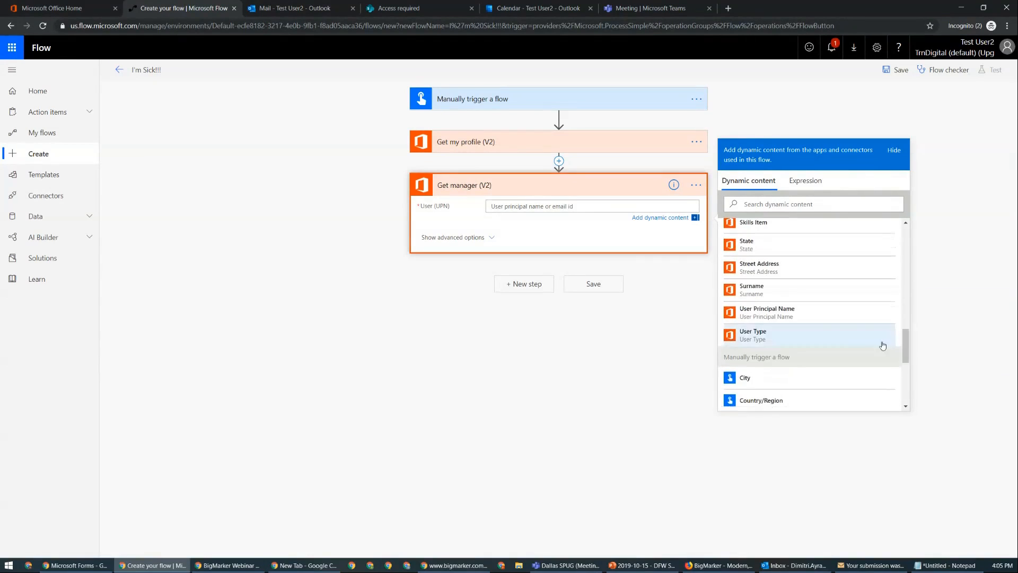
left_click(830, 315)
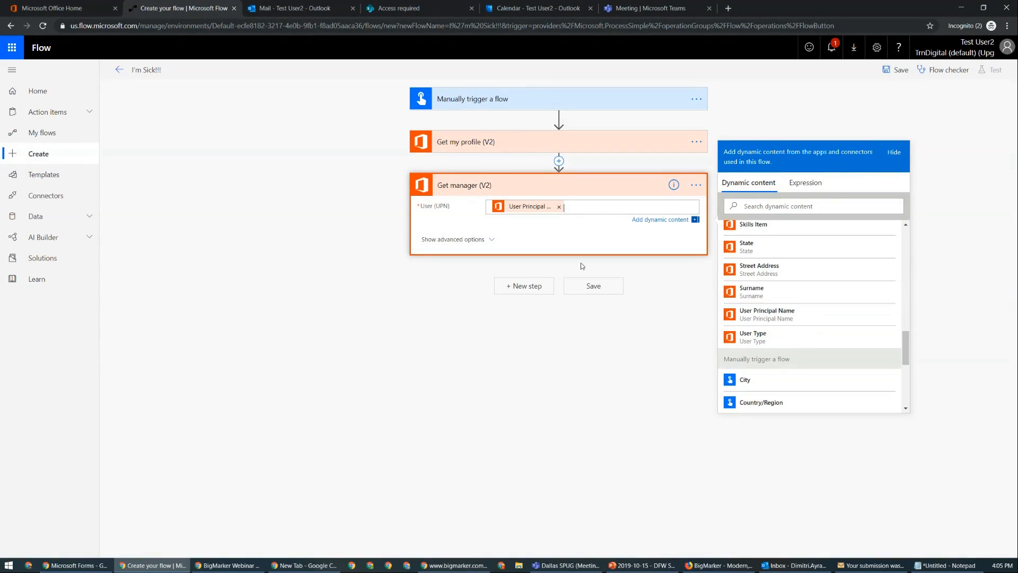
Step: Add the Office 365 Outlook action "Send an email" and address it to the Mail value from Get manager (V2)
left_click(532, 288)
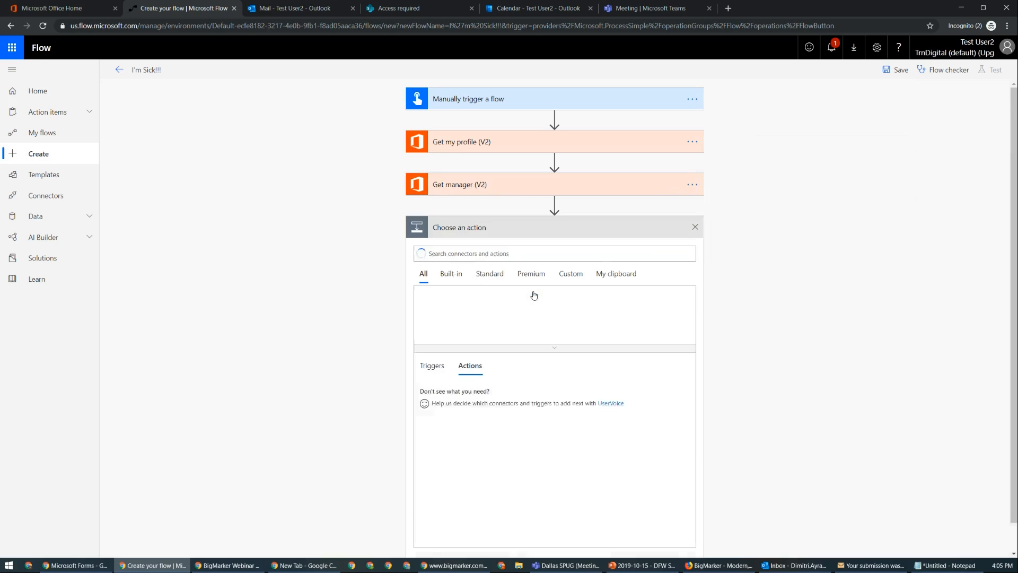
left_click(497, 276)
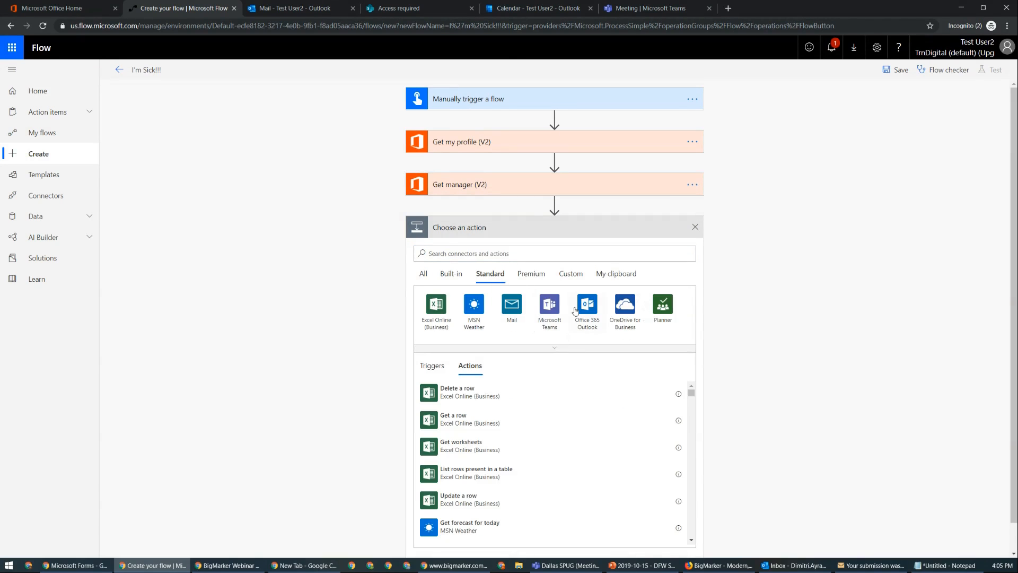
left_click(574, 311)
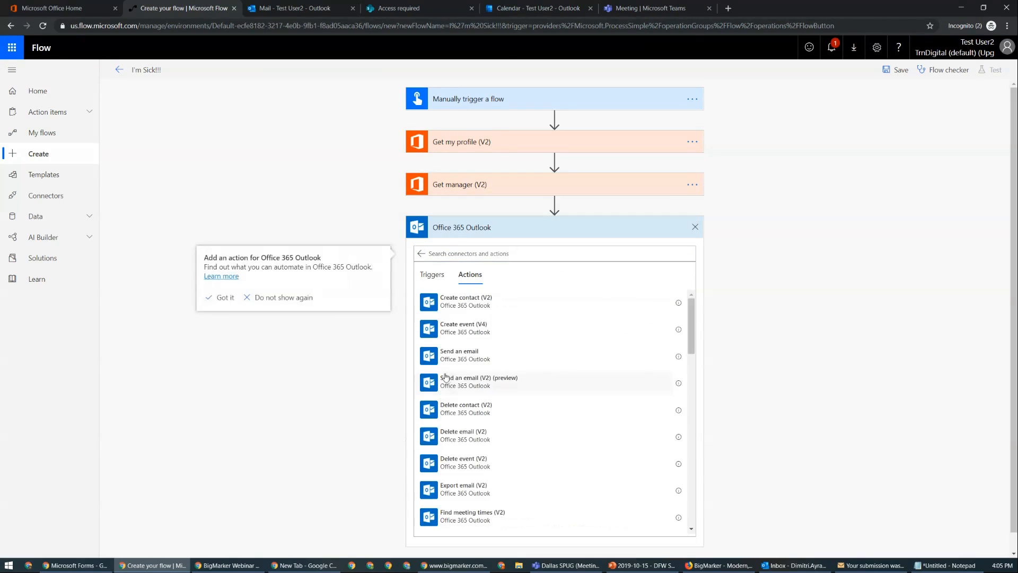
left_click(479, 345)
left_click(519, 252)
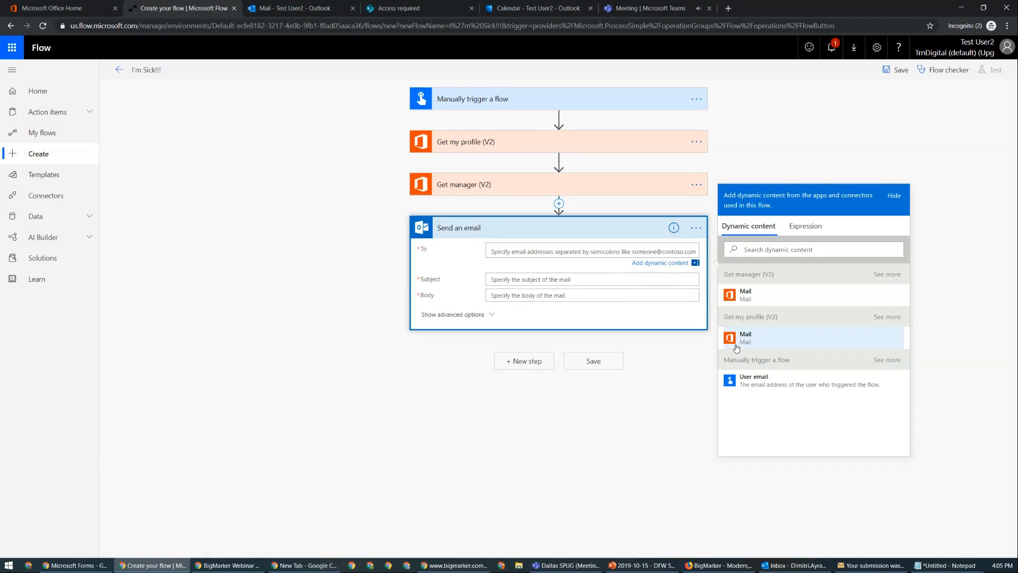
left_click(745, 294)
Step: Set the email's subject to "I'm sick today" and its body to "Don't worry, I cancelled all of my meetings for the day."
left_click(546, 284)
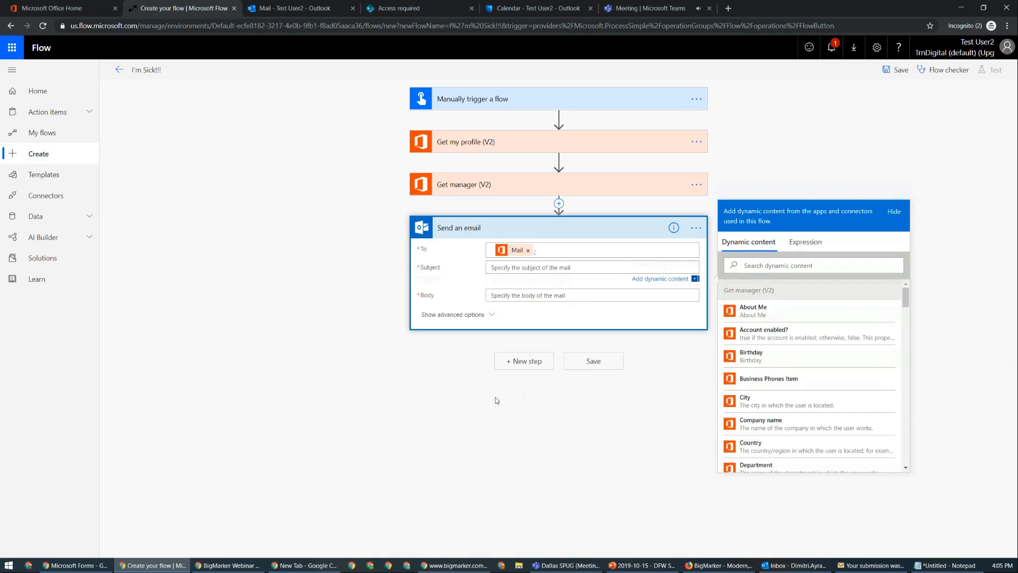
type("I'm sick today")
key("Tab")
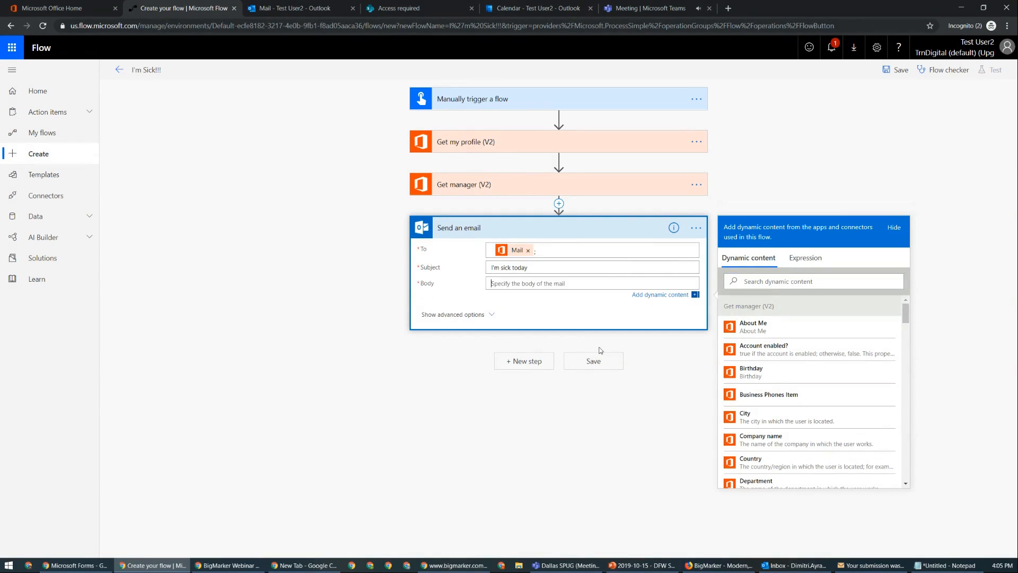
type("Don't worry, I cancelled all of my meetings for the day.")
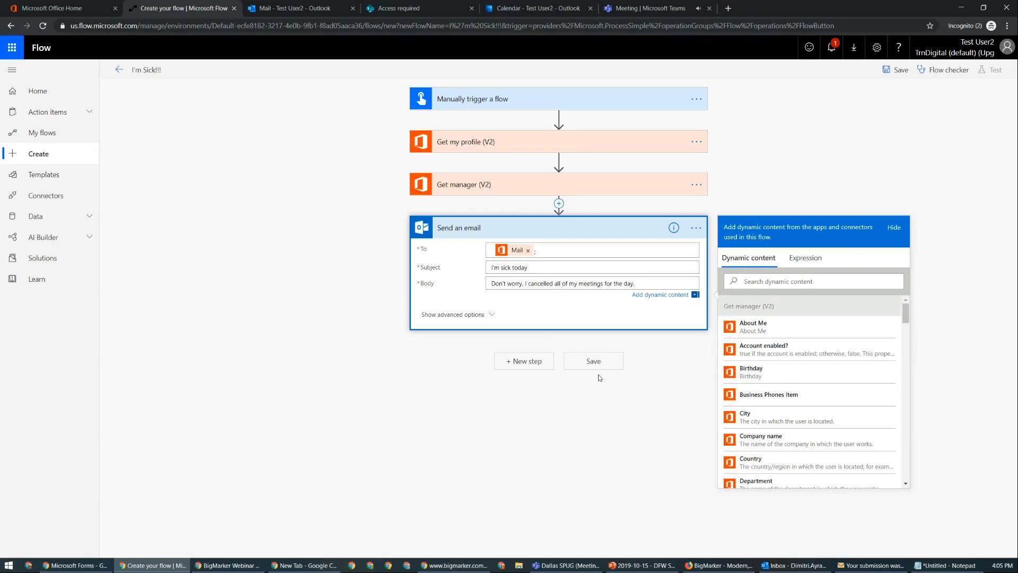
Step: Add the Office 365 Outlook action "Create event (V4)" after the email and set its calendar id to Calendar
left_click(542, 360)
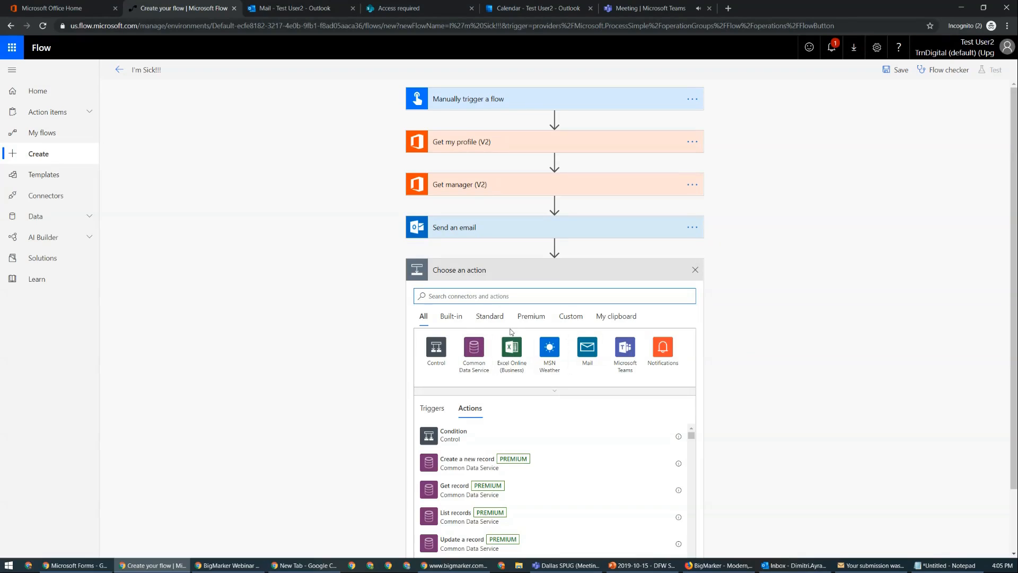
left_click(489, 318)
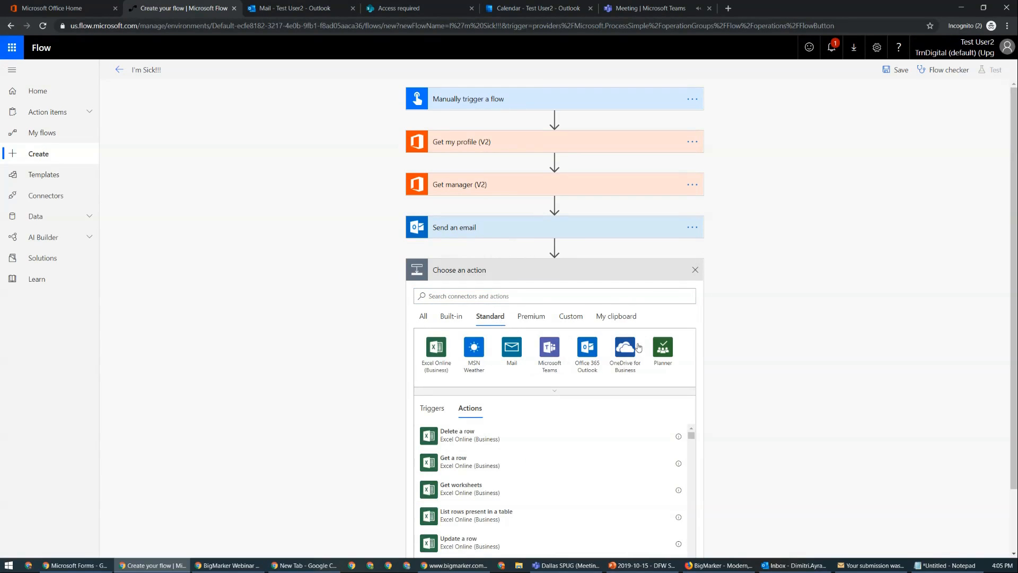
left_click(577, 358)
left_click(467, 378)
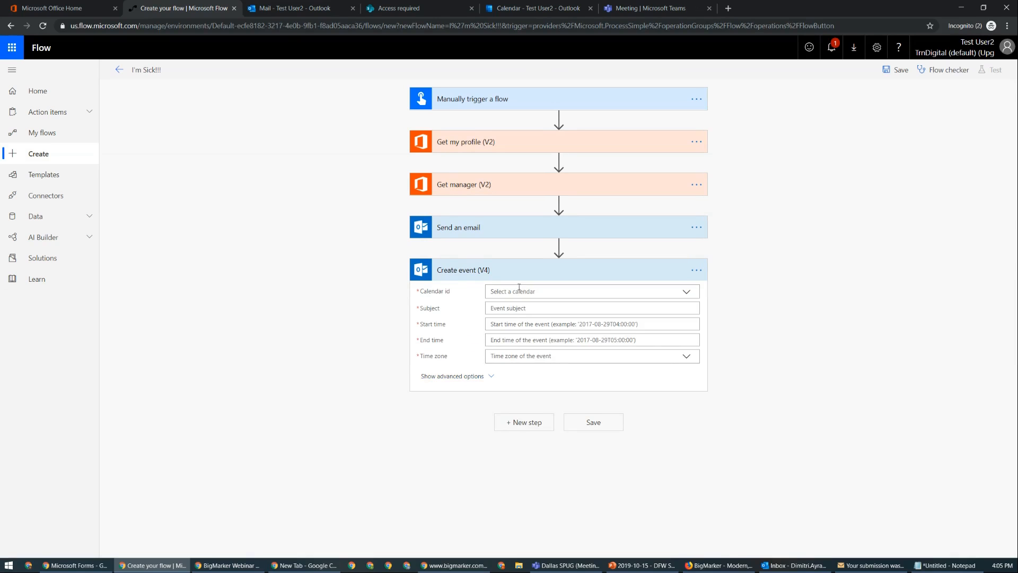
left_click(519, 289)
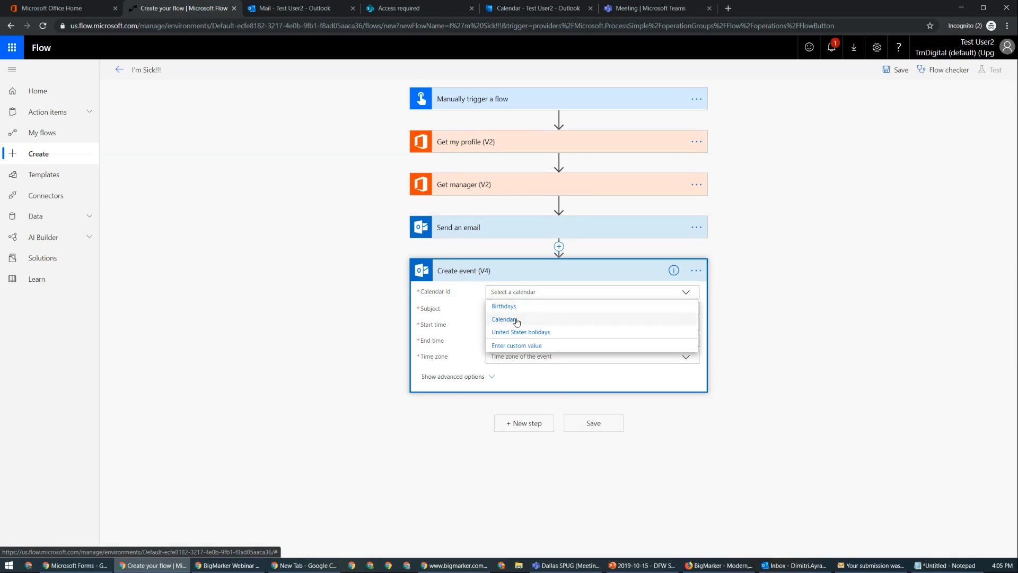
left_click(517, 321)
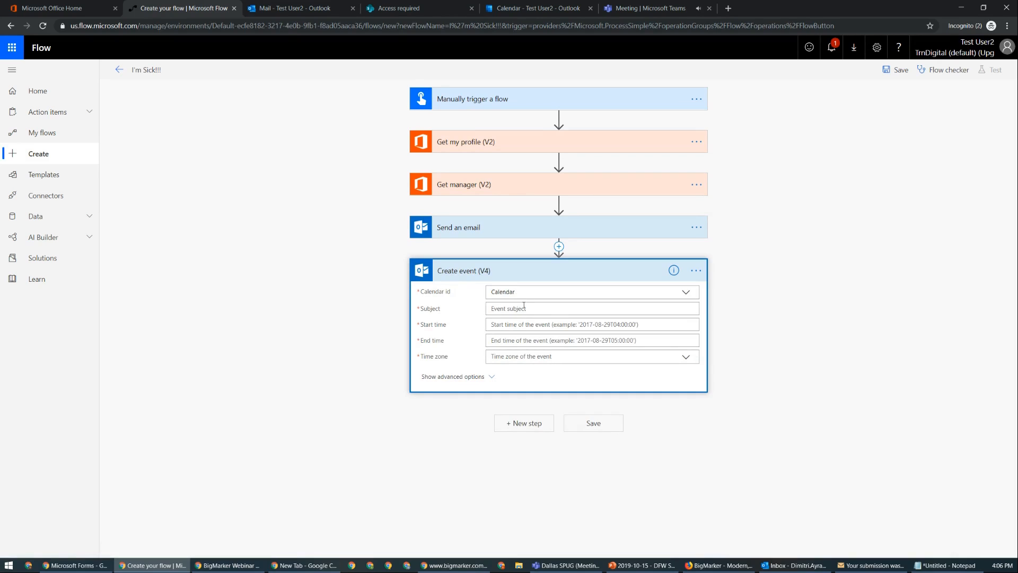
left_click(523, 291)
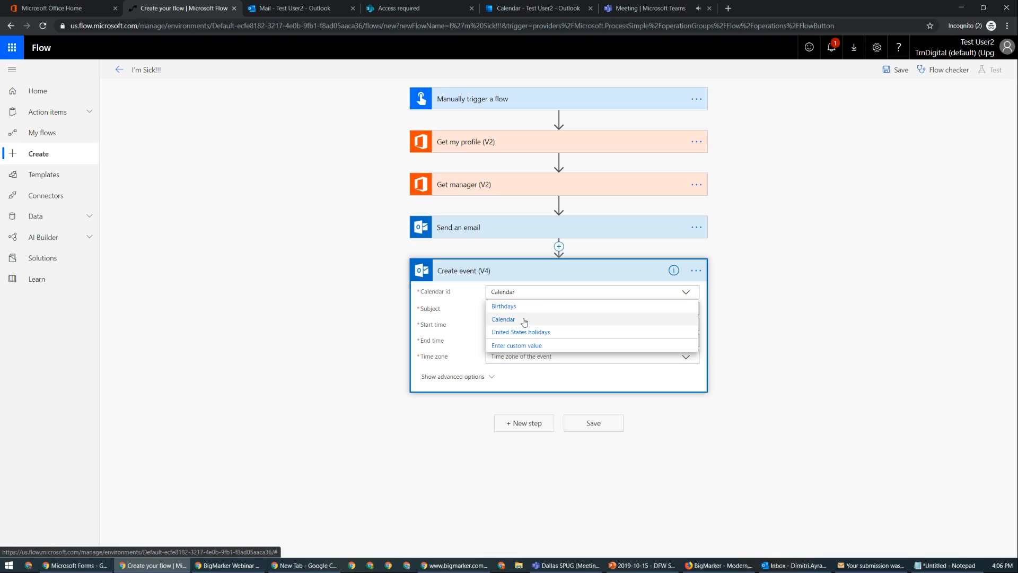
left_click(525, 320)
Step: Set the subject of the Create event (V4) action to "I'm Sick Today"
left_click(530, 309)
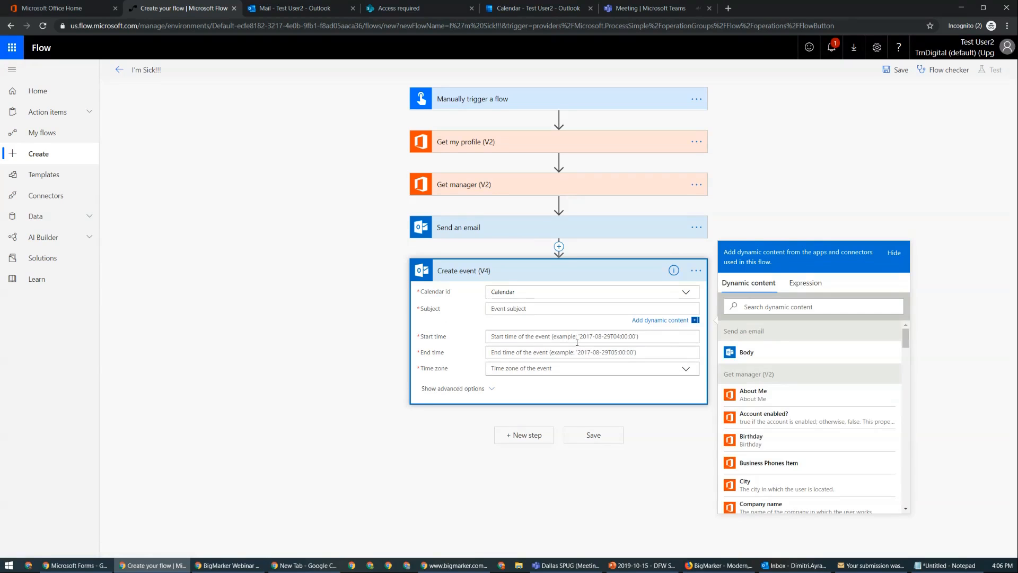
type("OO")
type("I'm Sick Today")
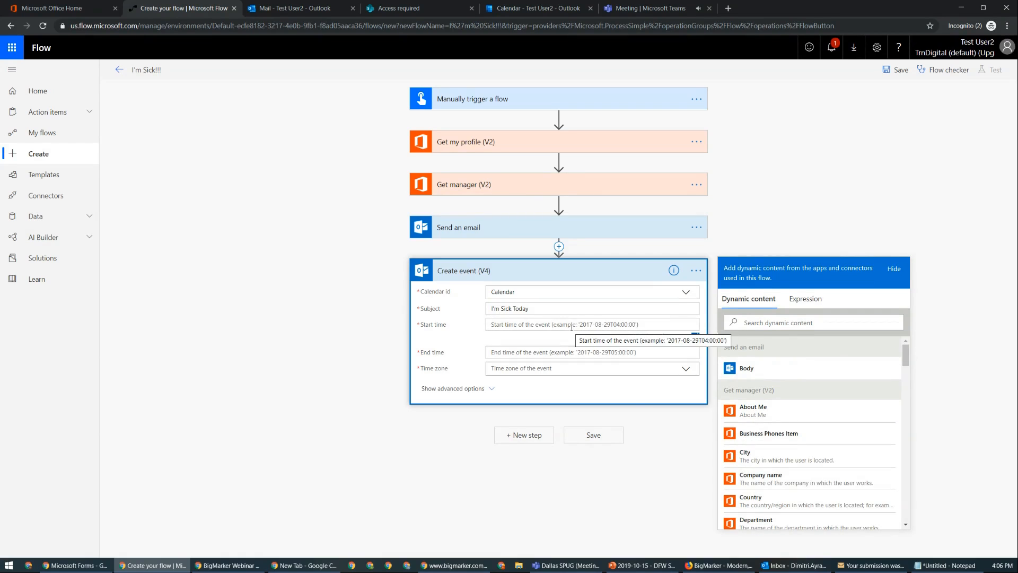
Step: Set the start time of the Create event (V4) action to the expression utcNow()
left_click(793, 303)
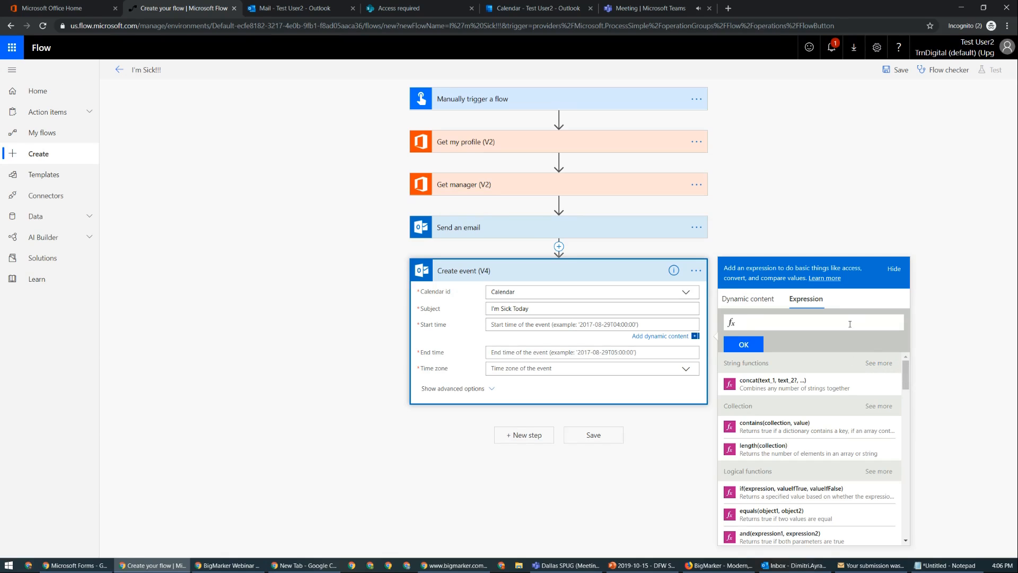
type("now")
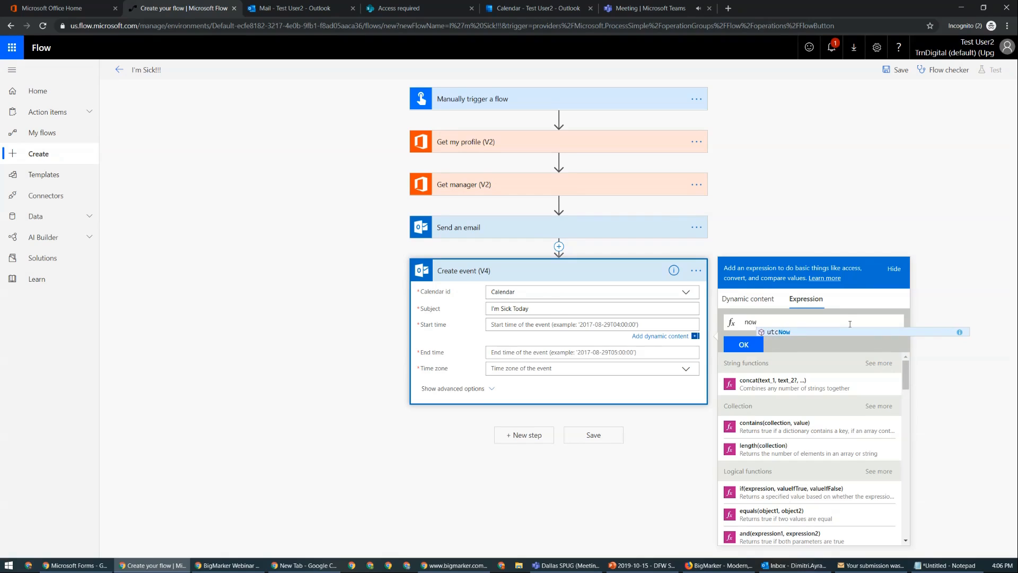
left_click(785, 334)
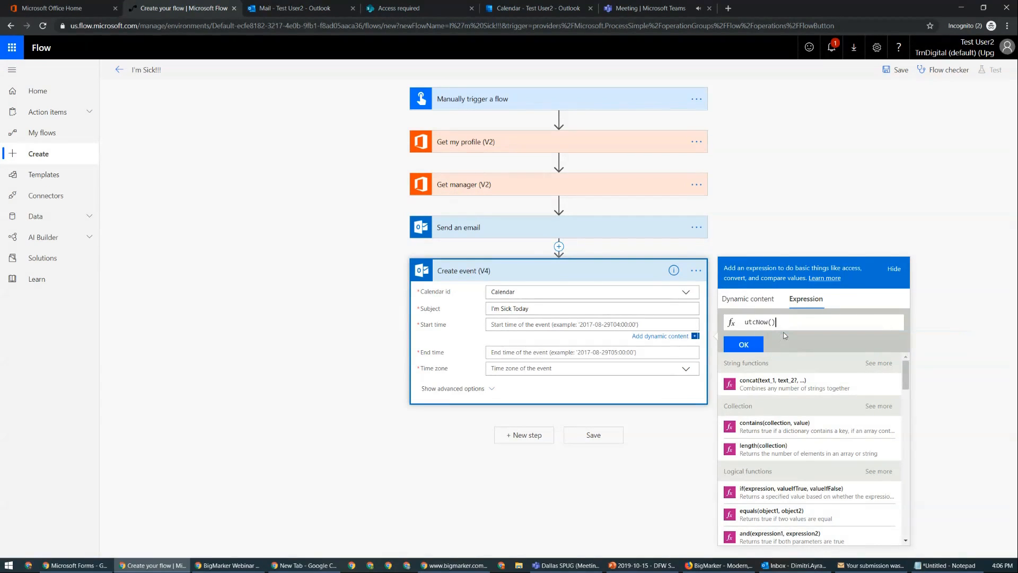
left_click(752, 345)
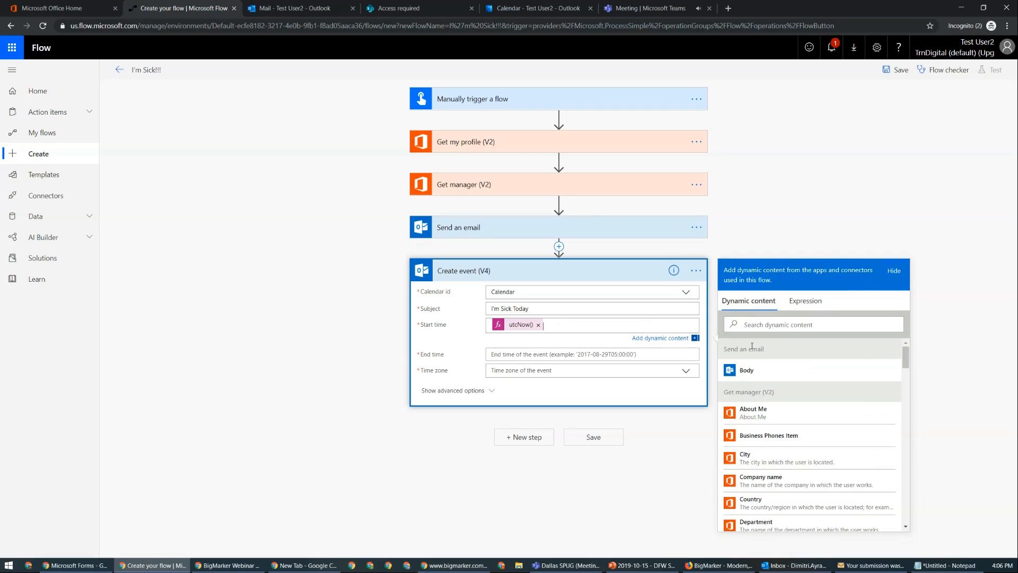
Step: Set the event's end time to the expression addHours(utcNow(), 12)
left_click(569, 355)
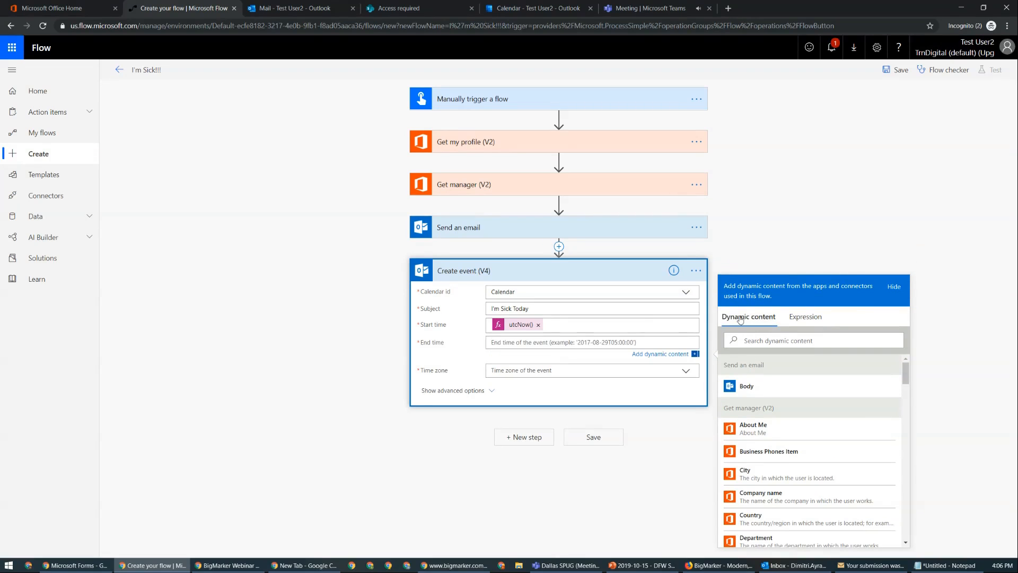
left_click(764, 341)
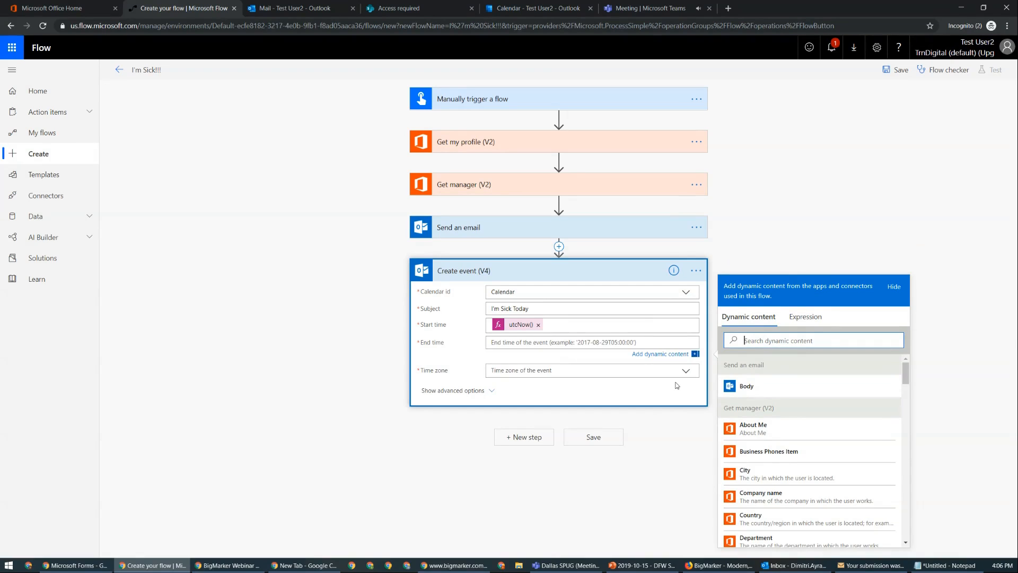
left_click(798, 319)
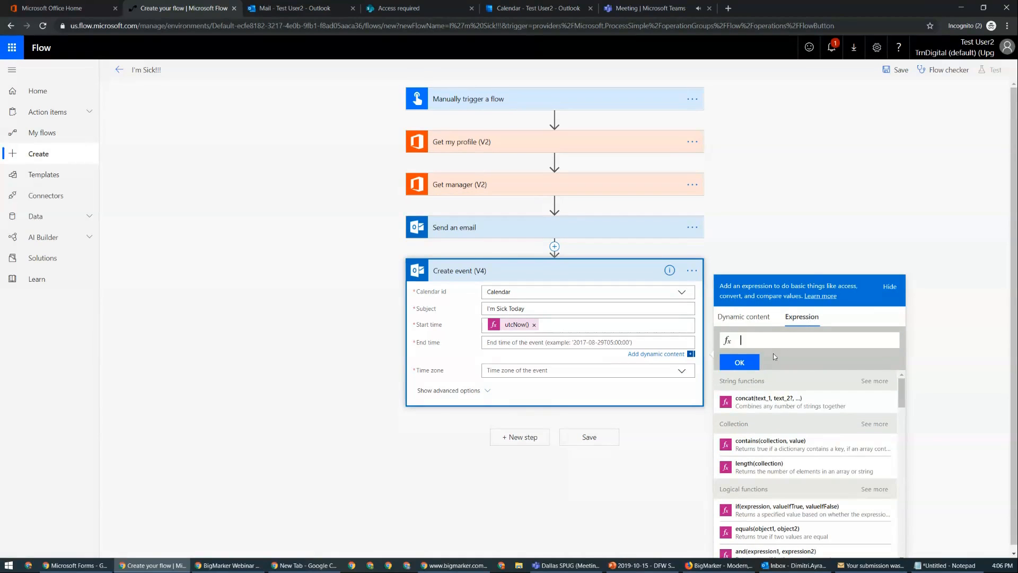
type("add")
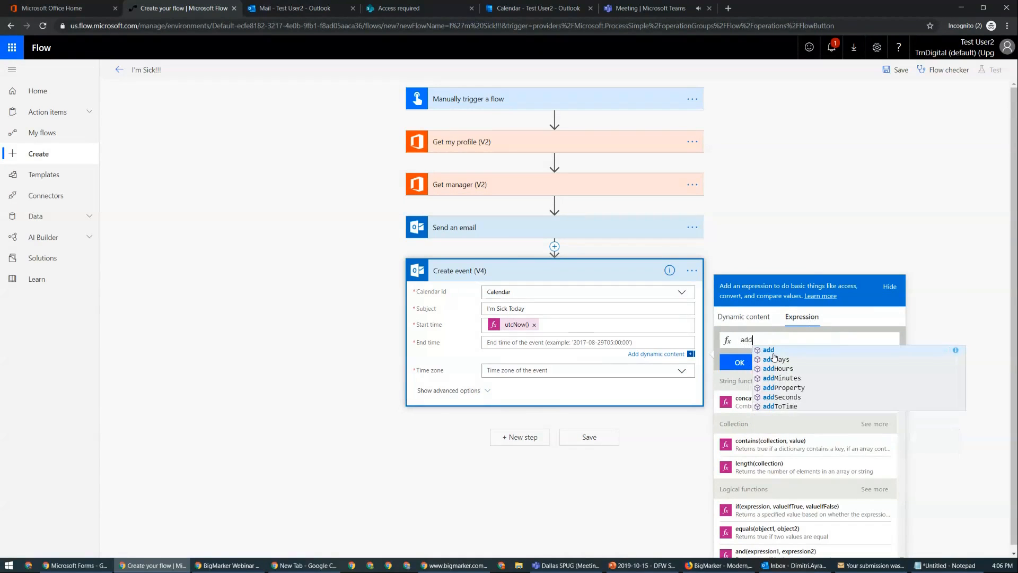
left_click(801, 369)
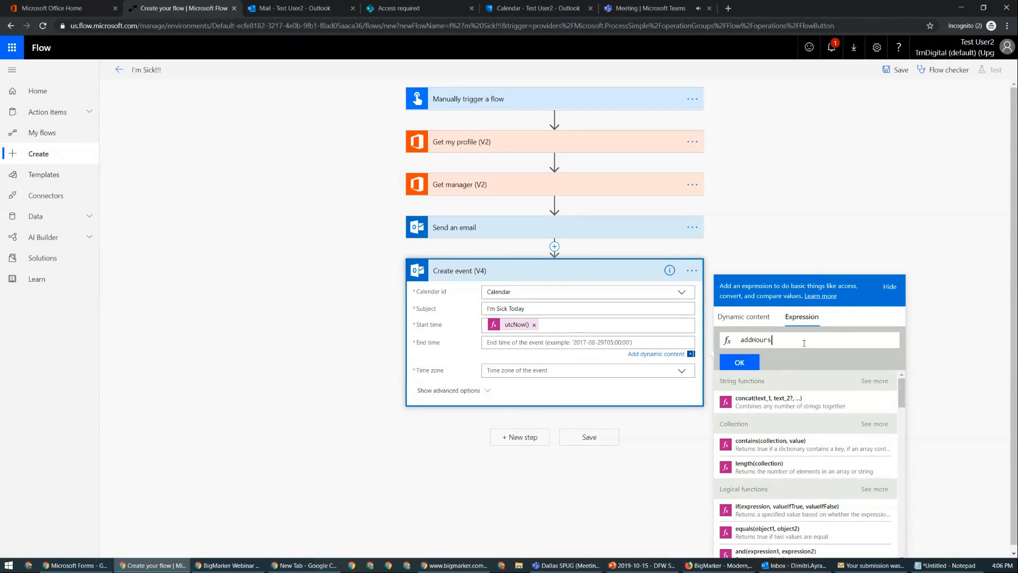
type("(utcNow()")
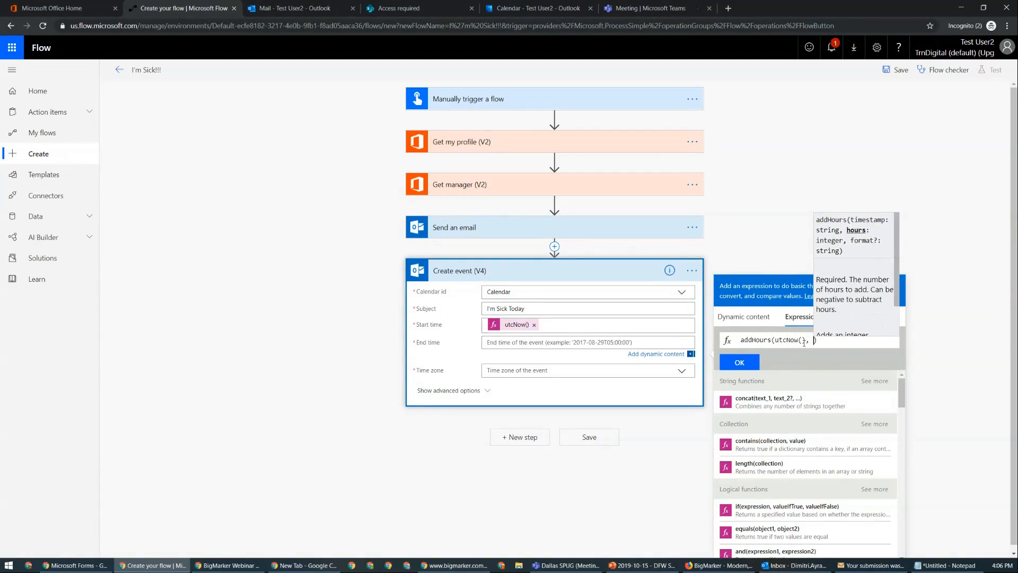
type(", 12")
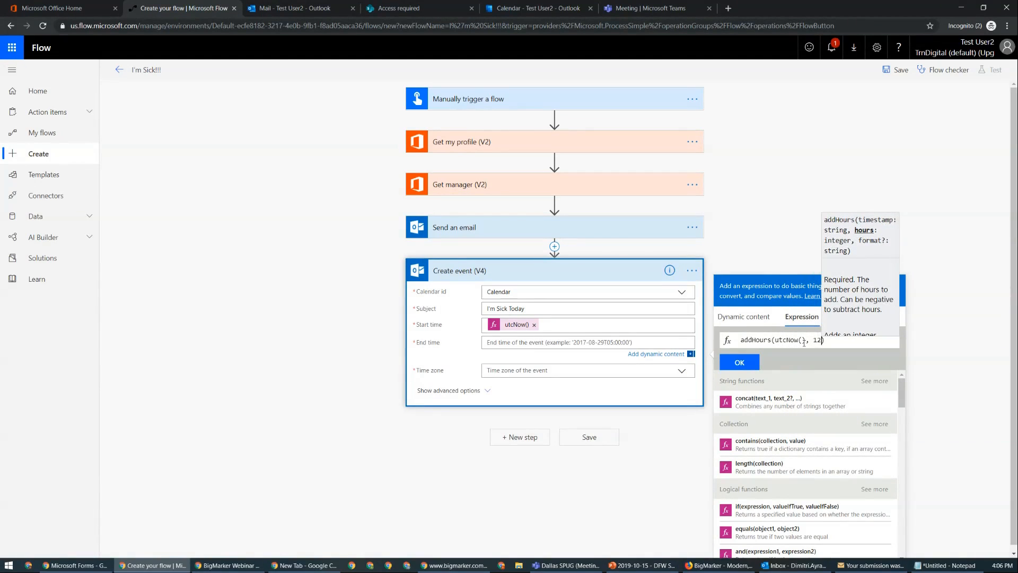
left_click(748, 363)
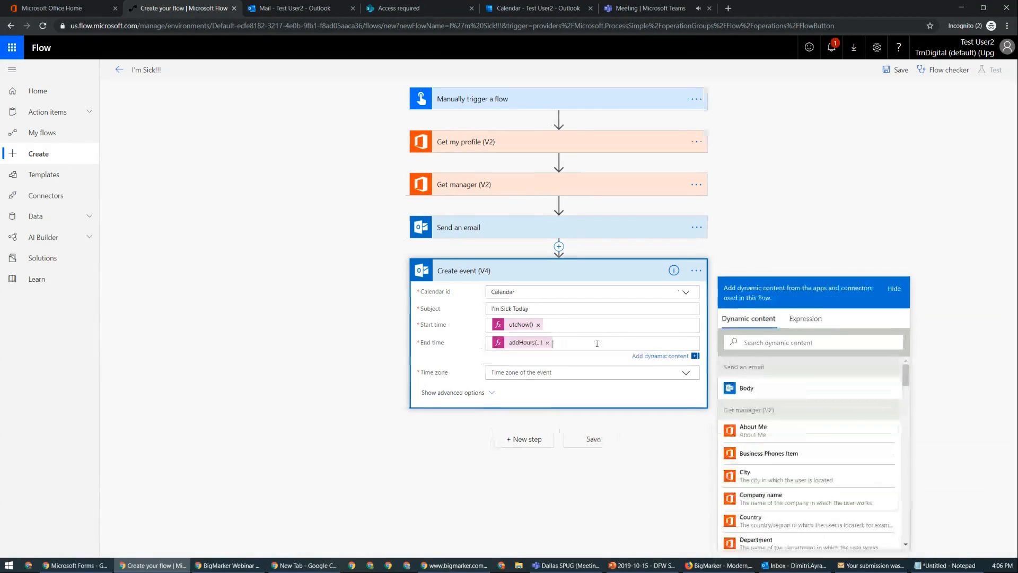
Step: Set the event's time zone to (UTC-05:00) Eastern Time (US & Canada)
left_click(579, 371)
scroll(594, 461, "down", 3)
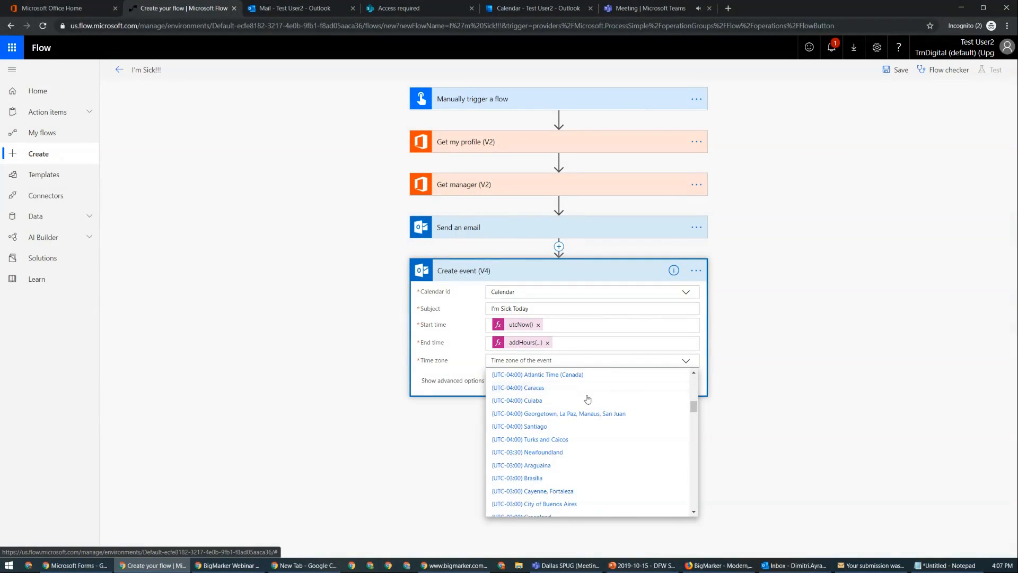
left_click(576, 476)
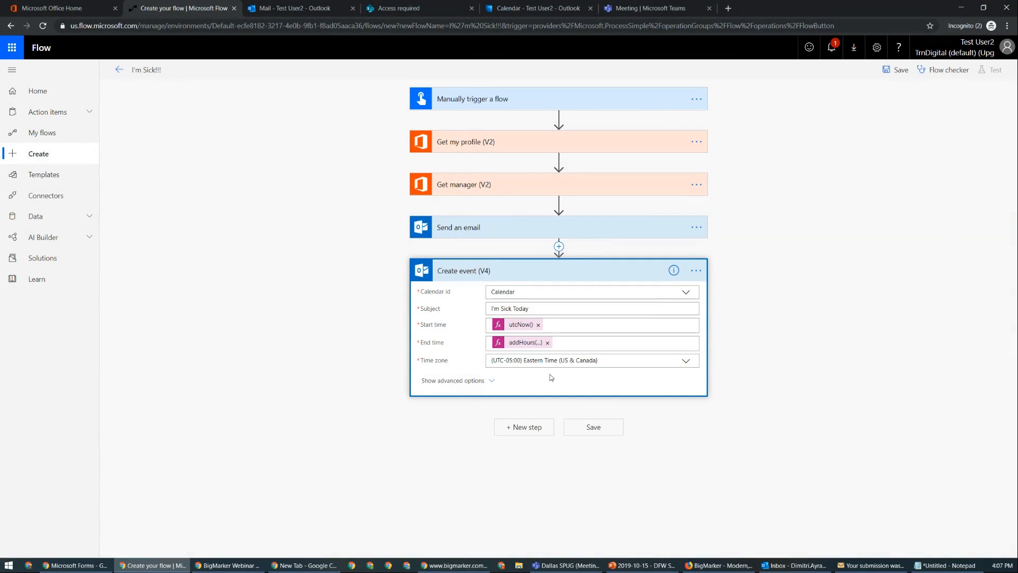
Step: Add the Office 365 Outlook action "Get events (V4)" after Create event (V4), searching the connector's actions for "event"
left_click(527, 427)
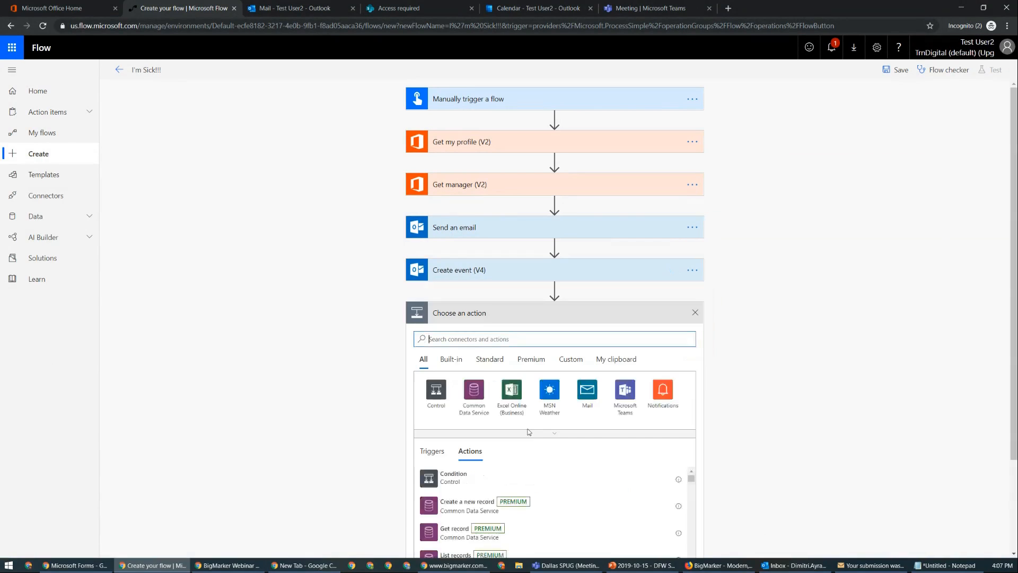
scroll(771, 323, "down", 3)
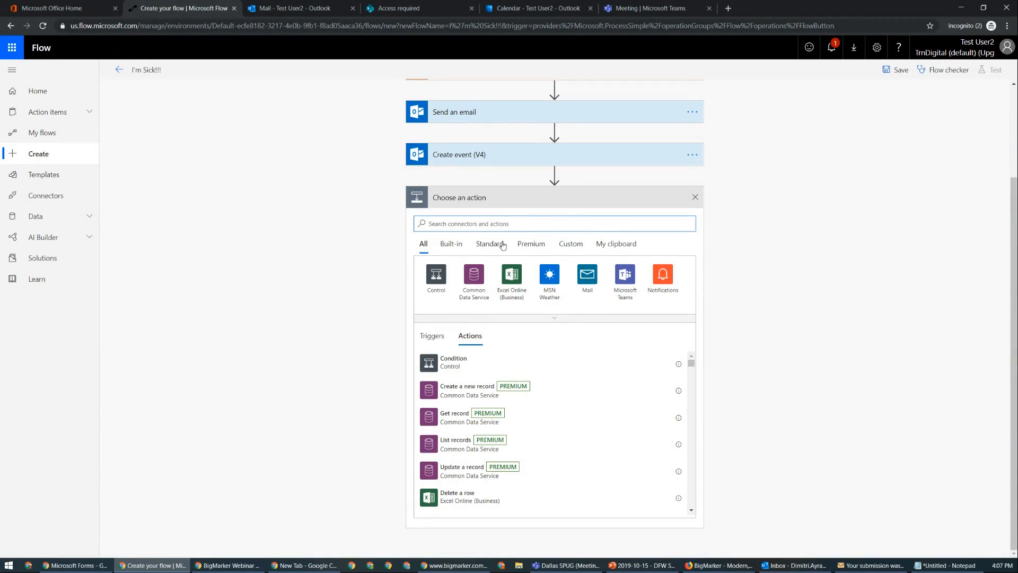
left_click(478, 247)
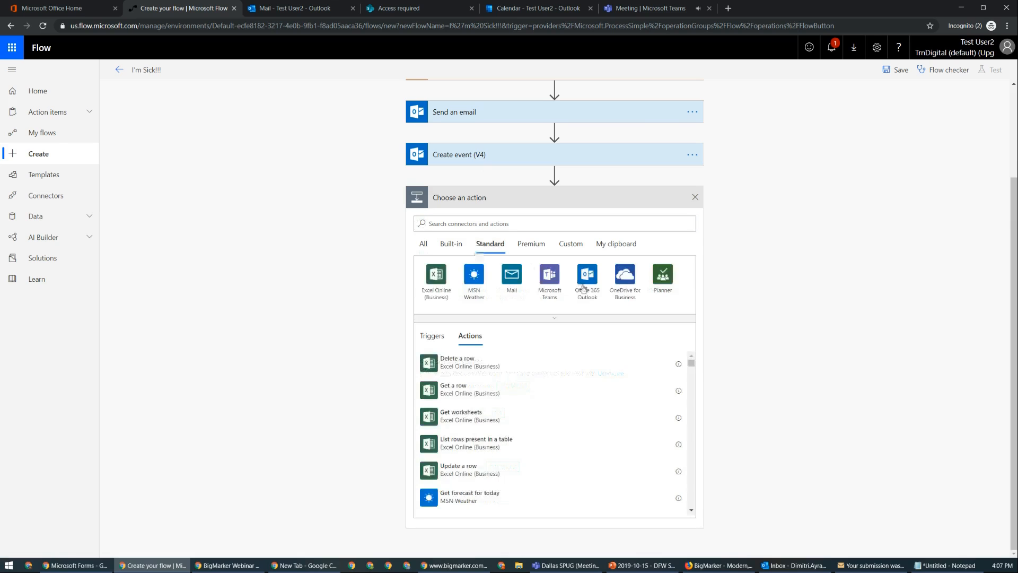
left_click(587, 280)
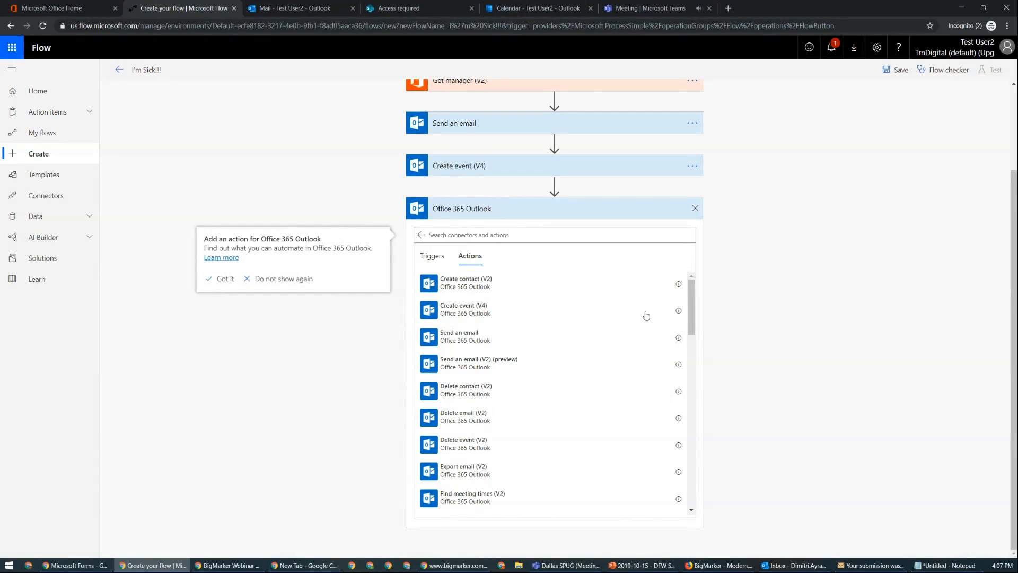
left_click_drag(691, 314, 689, 381)
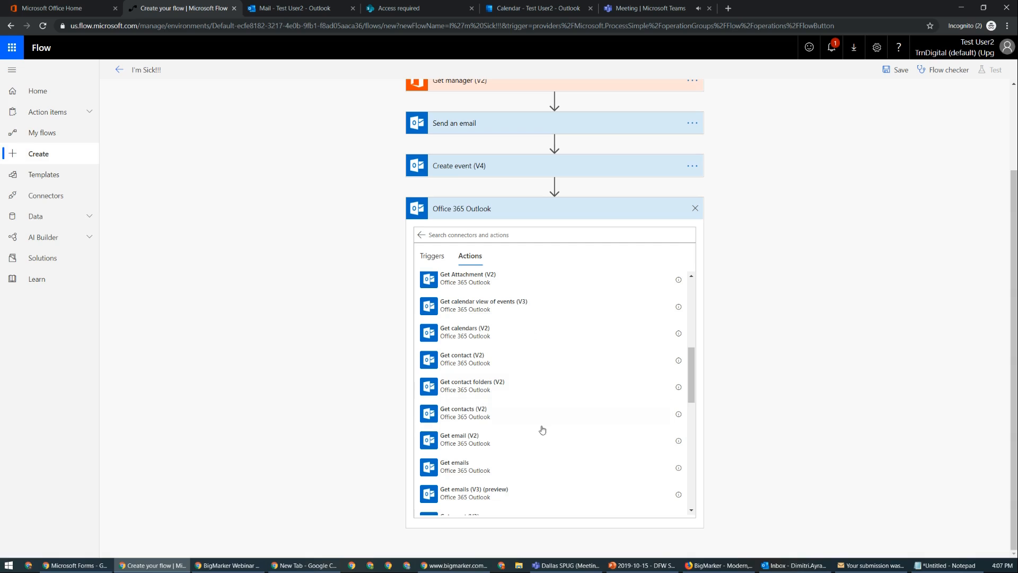
scroll(481, 456, "down", 6)
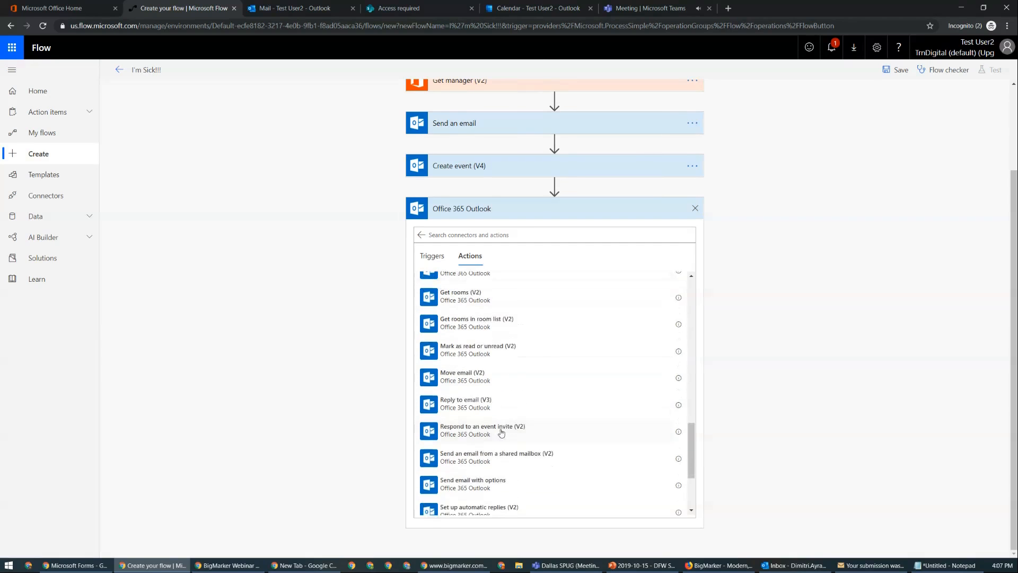
scroll(493, 407, "down", 5)
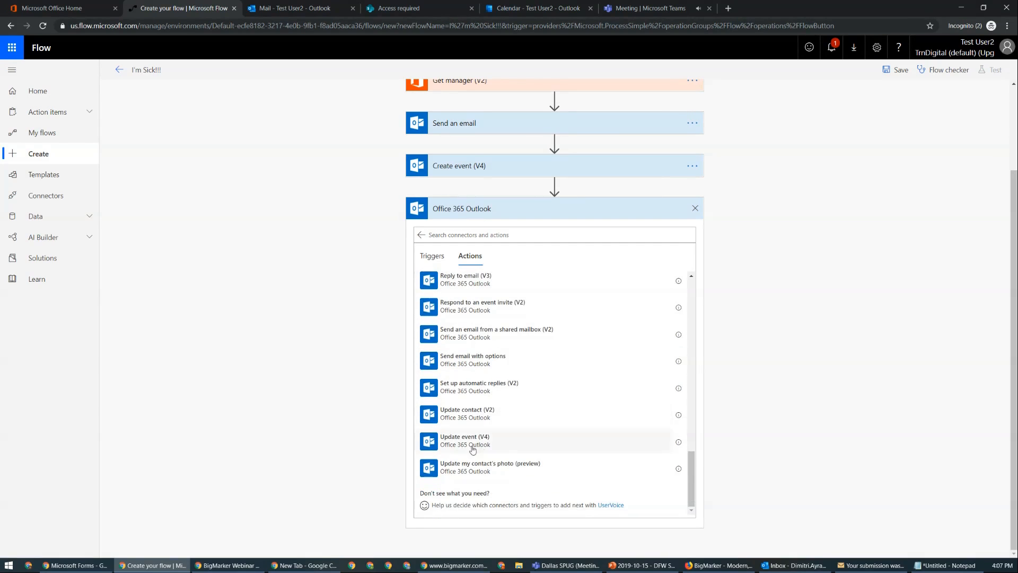
scroll(471, 444, "up", 2)
left_click(477, 234)
type("e")
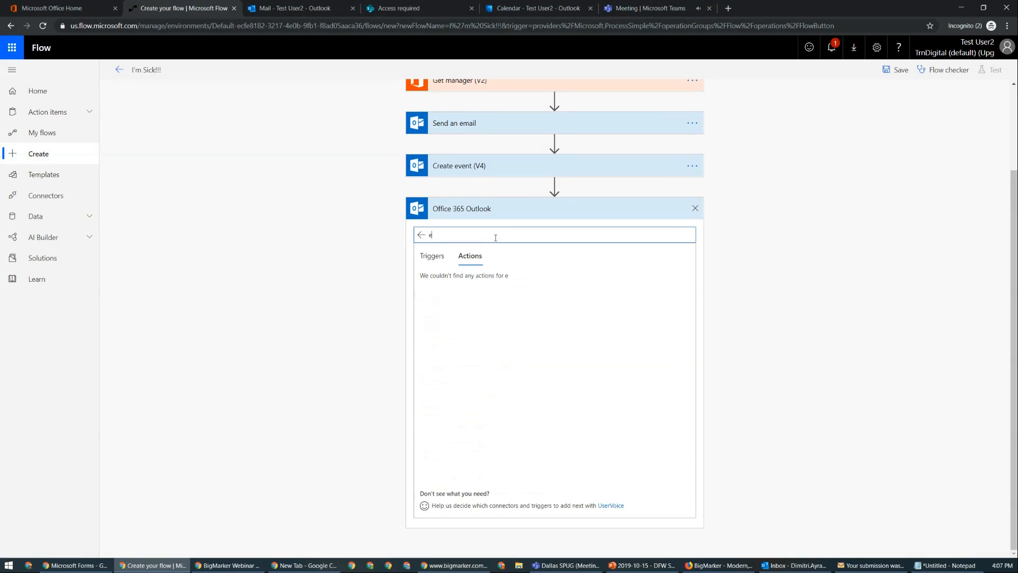
type("vent")
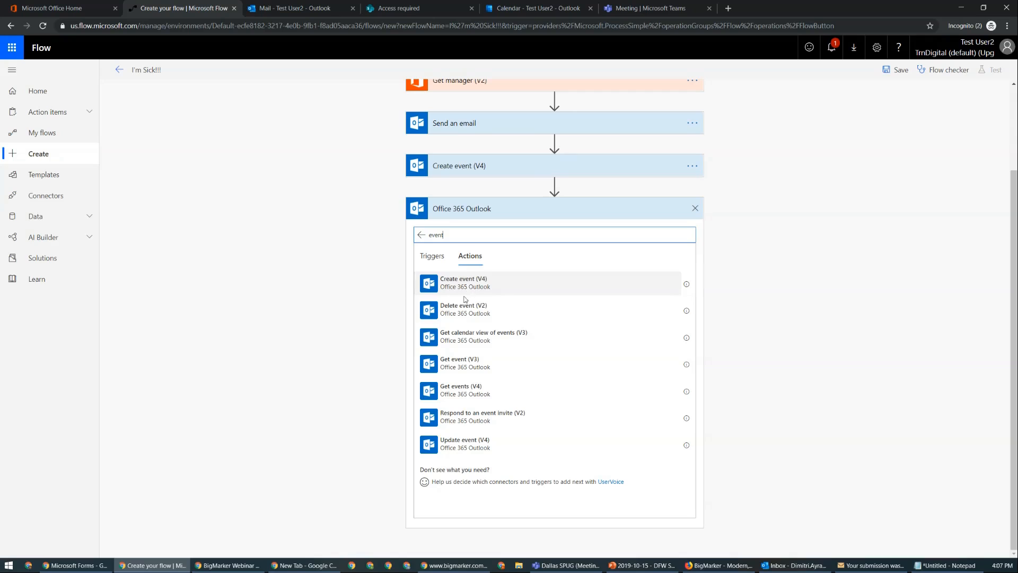
left_click(487, 391)
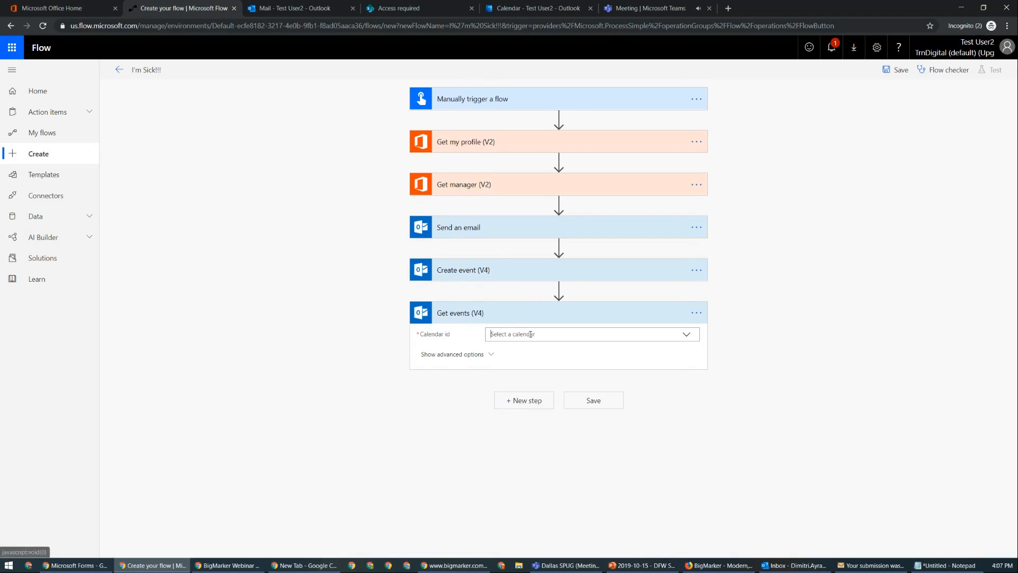
Step: Set the calendar id of Get events (V4) to Calendar and show the action's advanced options
left_click(504, 334)
left_click(513, 363)
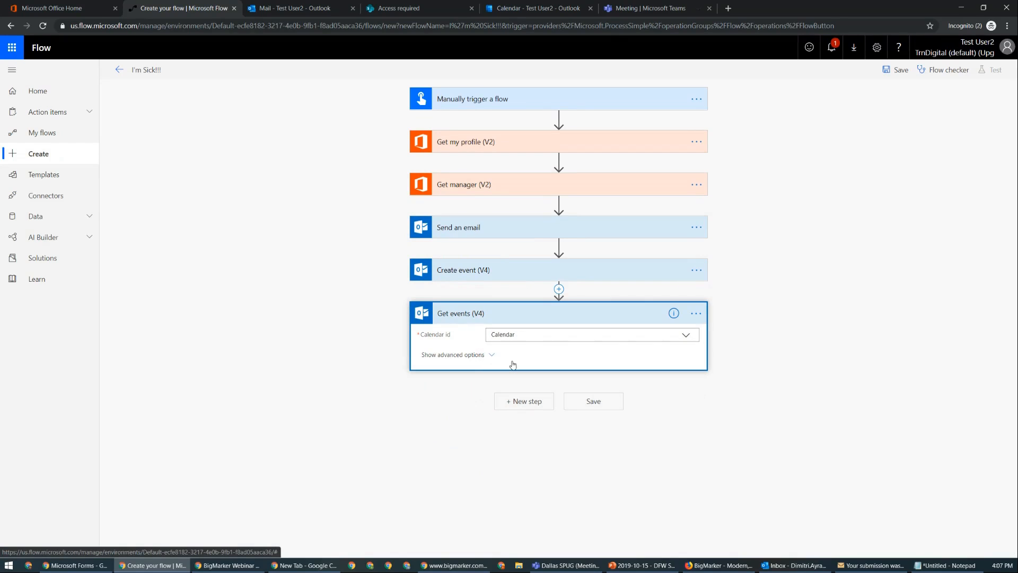
left_click(483, 363)
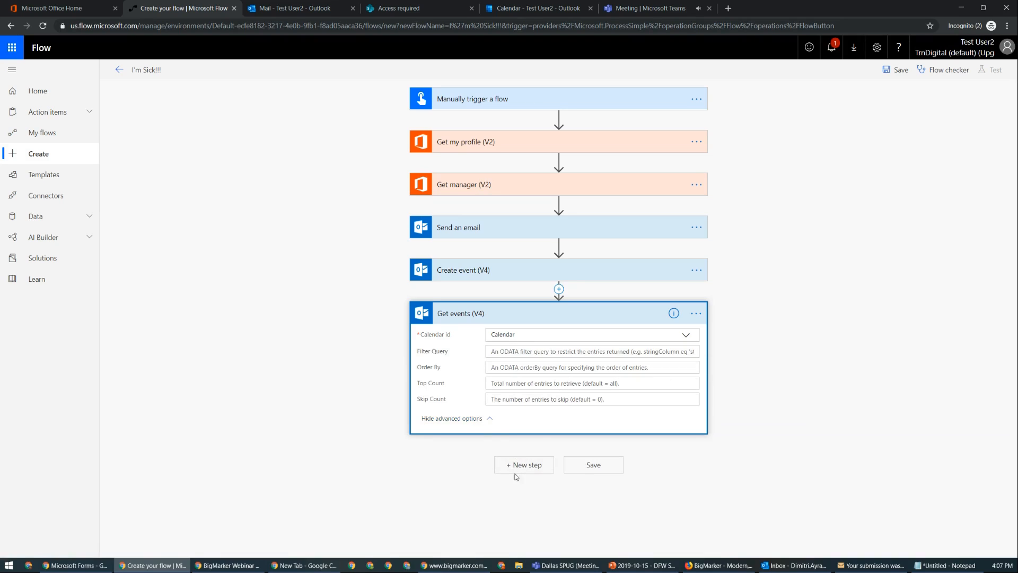
Step: Add the Control action "Apply to each" after Get events (V4)
left_click(500, 461)
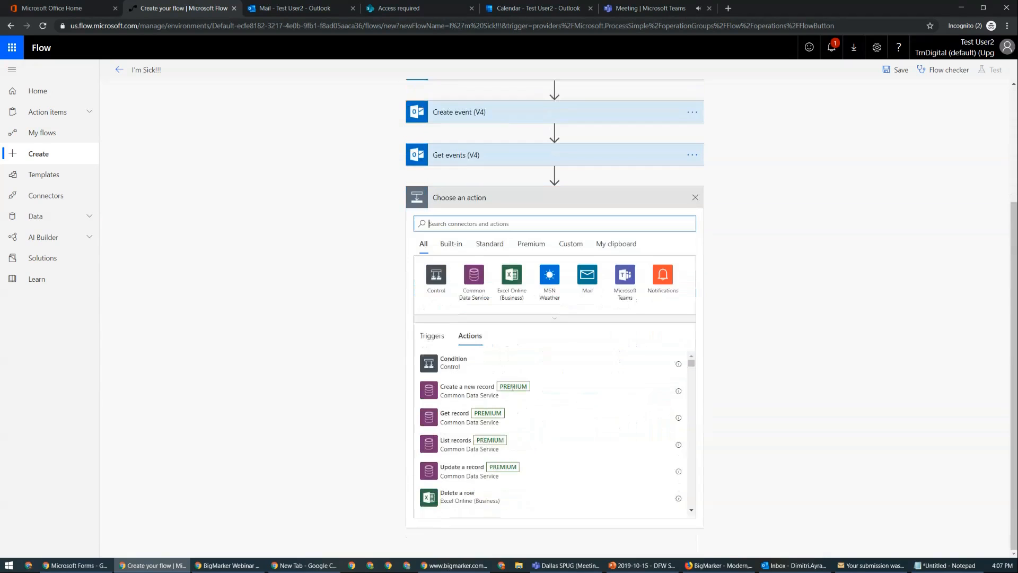
left_click(435, 287)
left_click(434, 285)
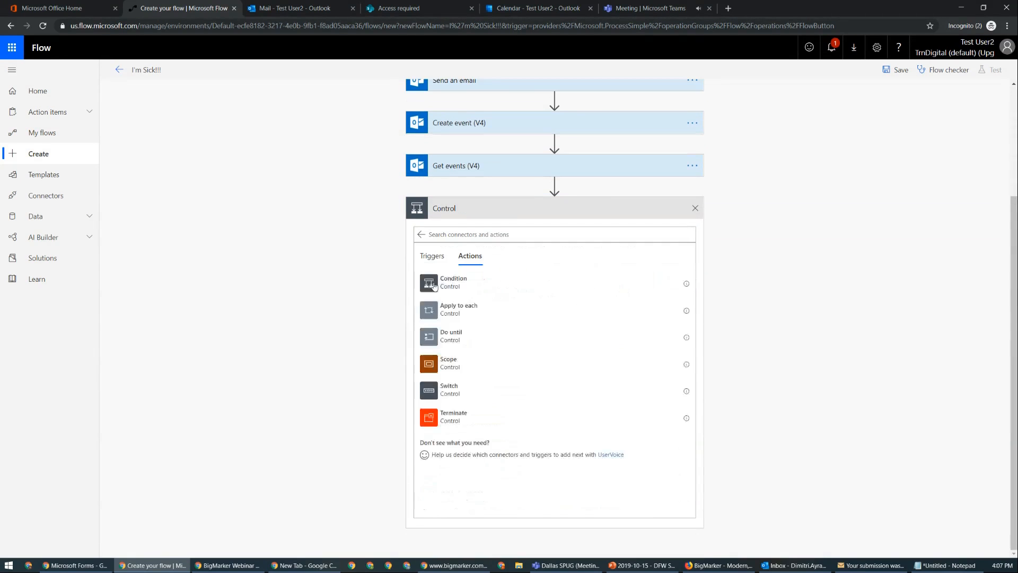
left_click(469, 313)
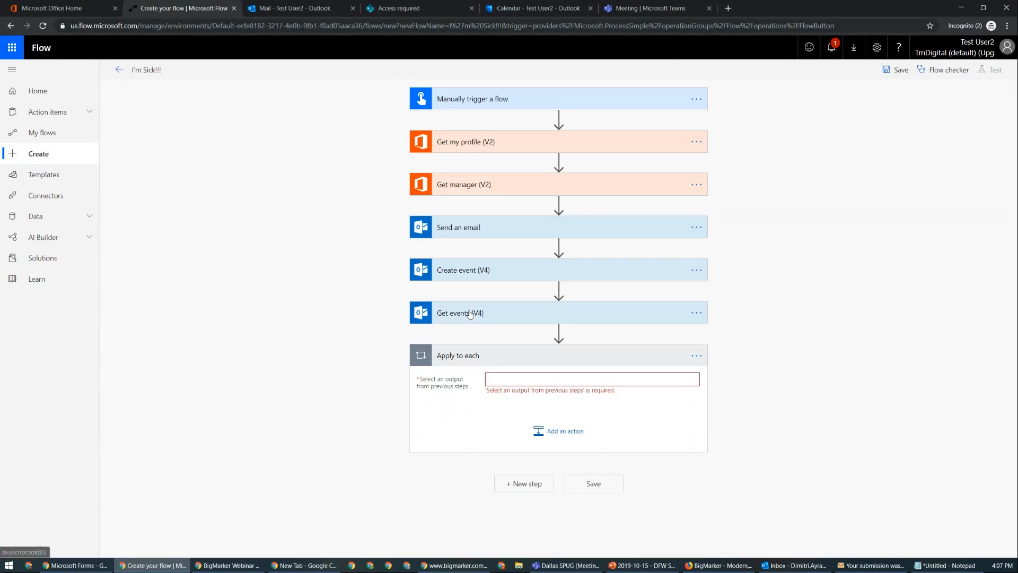
Step: Set the Apply to each input to the value list of calendar items from Get events (V4)
left_click(520, 381)
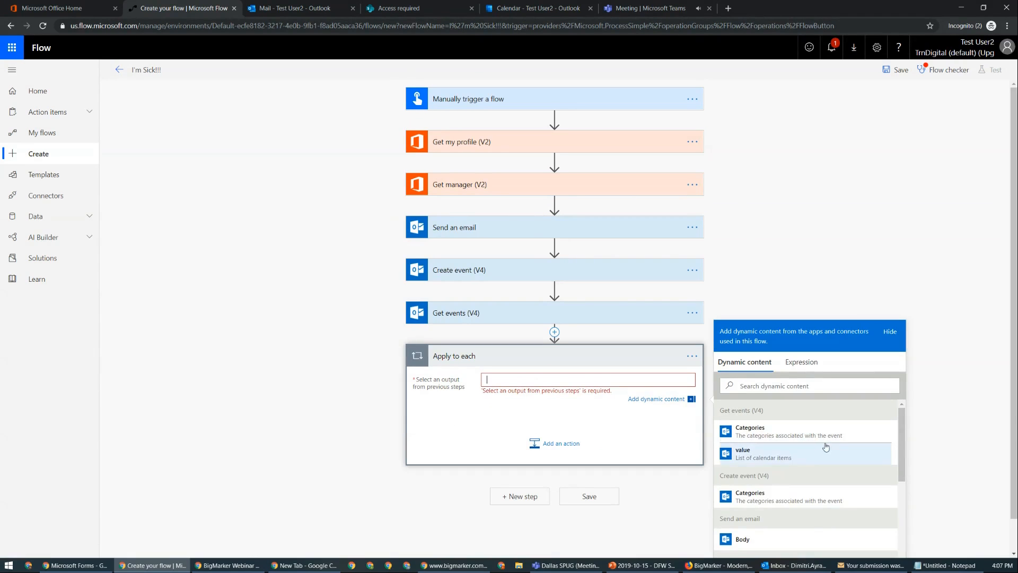
scroll(864, 445, "down", 5)
scroll(922, 441, "down", 1)
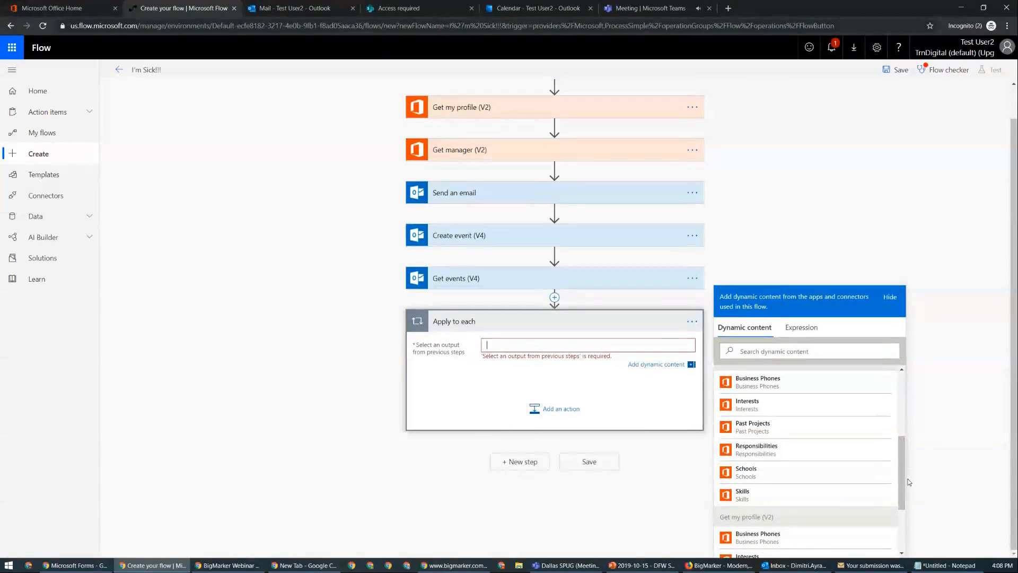
left_click_drag(902, 451, 903, 397)
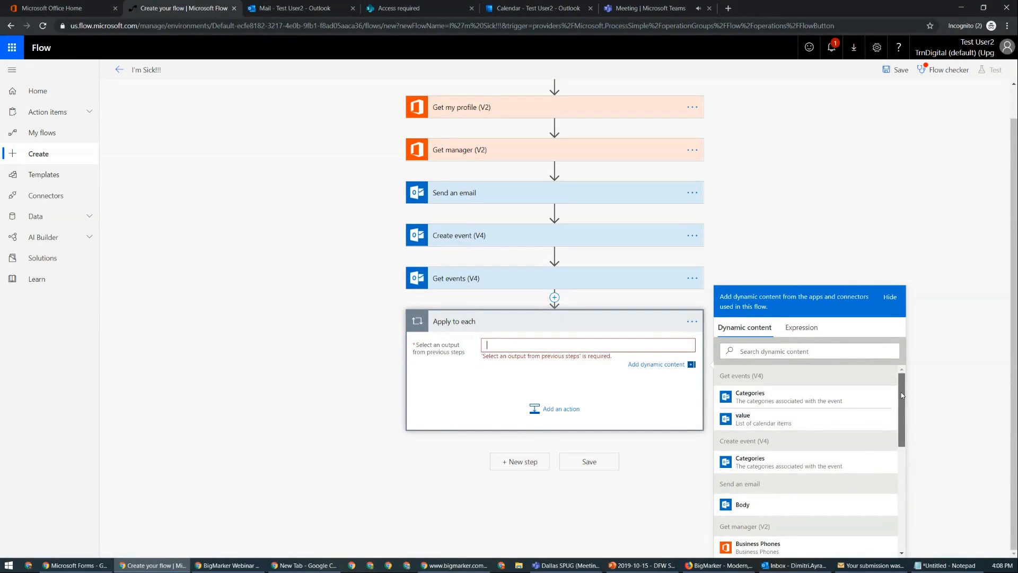
left_click(831, 426)
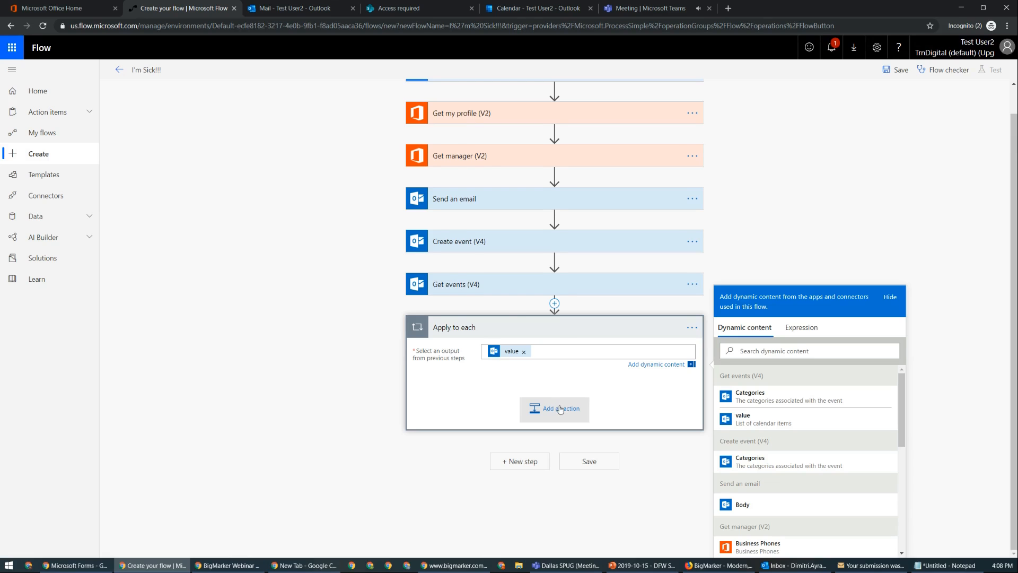
Step: Start adding an action inside Apply to each and search the standard actions for "delete"
left_click(560, 407)
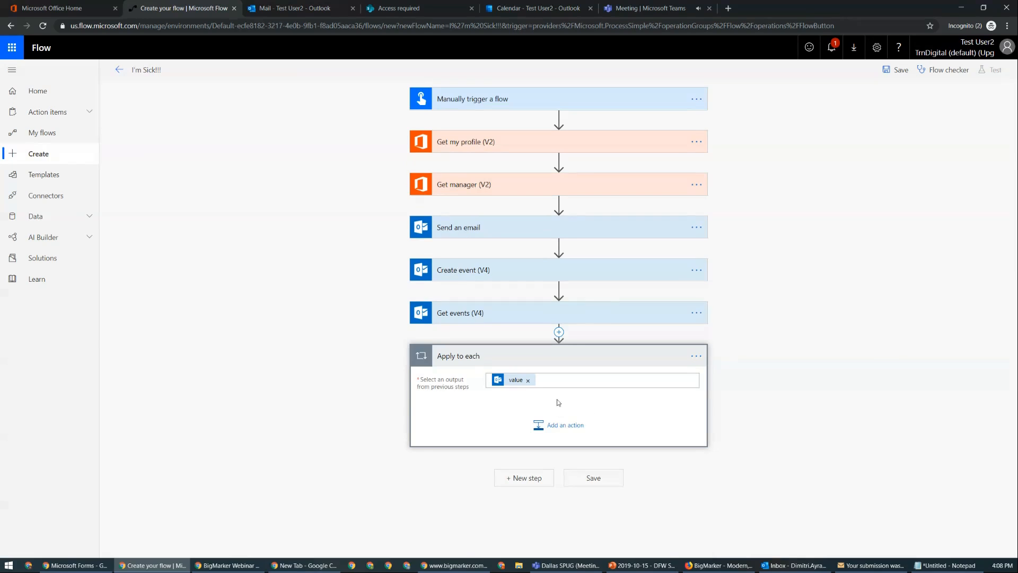
left_click(564, 428)
type("d")
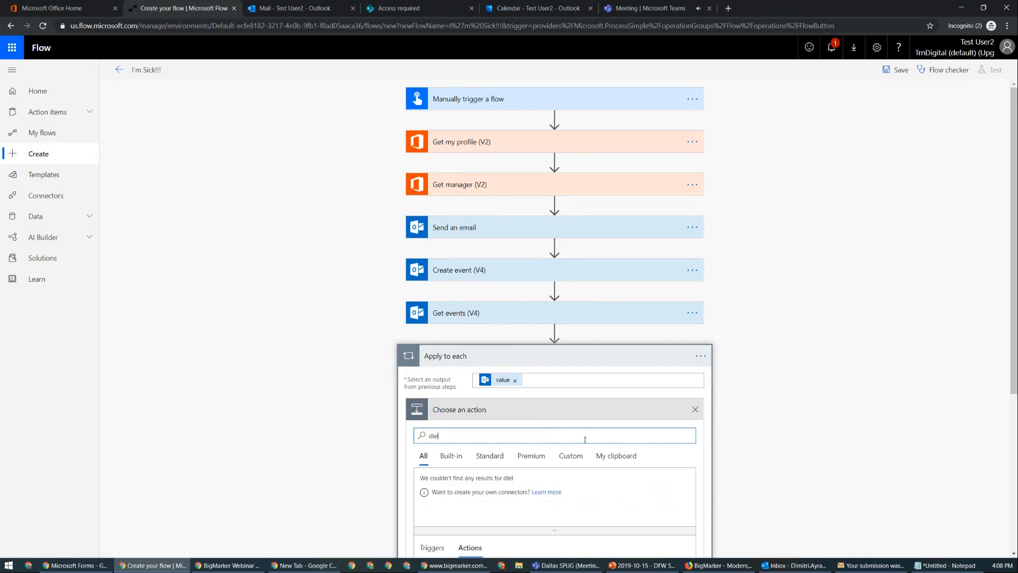
type("elet")
key("BackSpace")
type("ete")
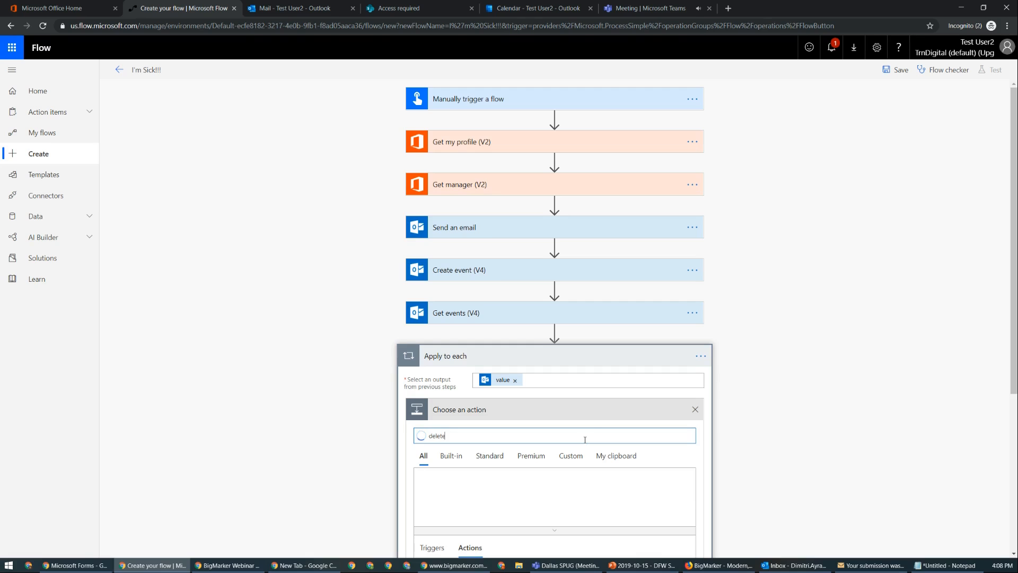
scroll(510, 446, "down", 3)
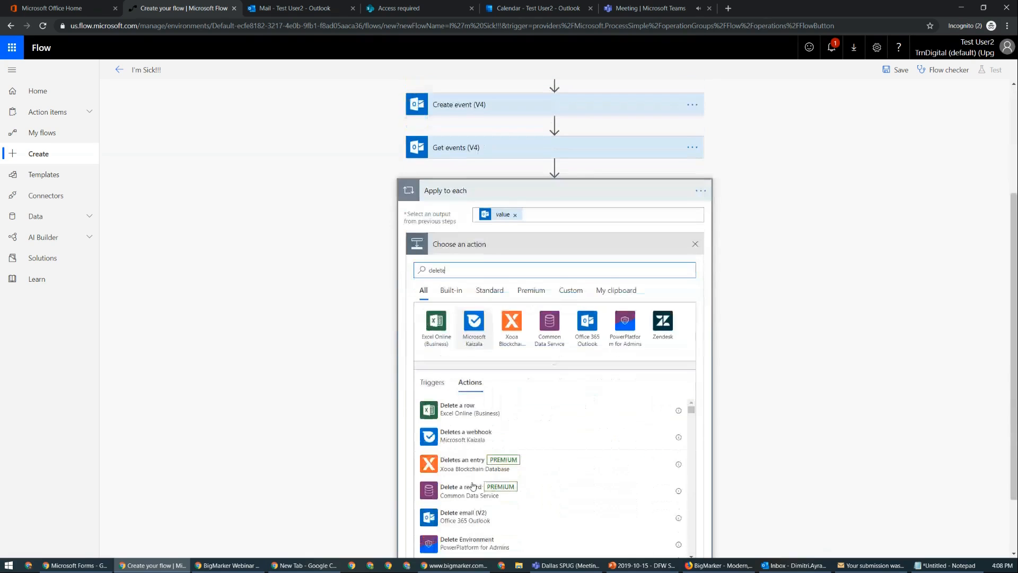
left_click(495, 299)
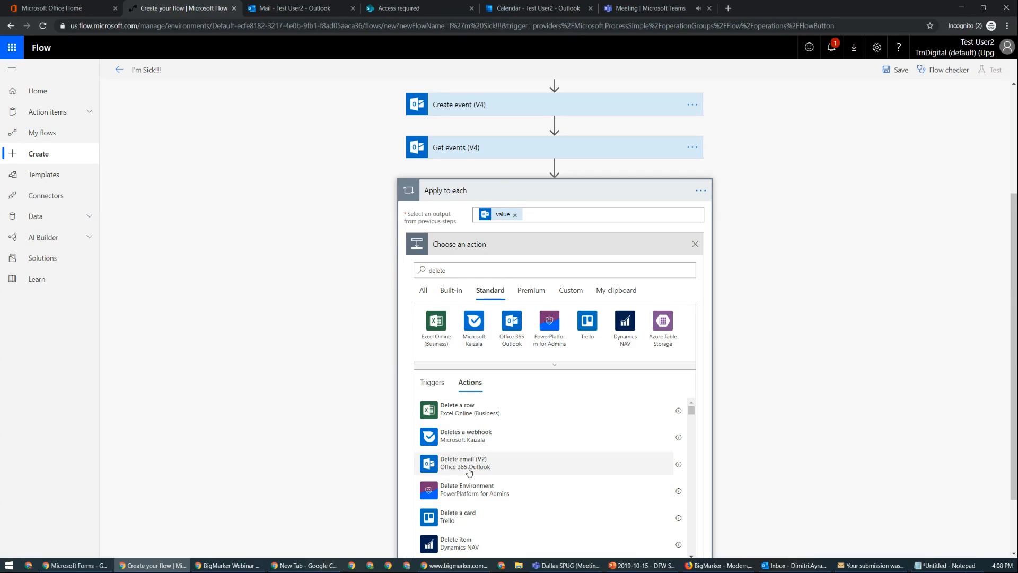
Step: Search the actions for "delete event" and add the Office 365 Outlook action Delete event (V2) inside Apply to each
left_click(477, 269)
double_click(477, 269)
type("event")
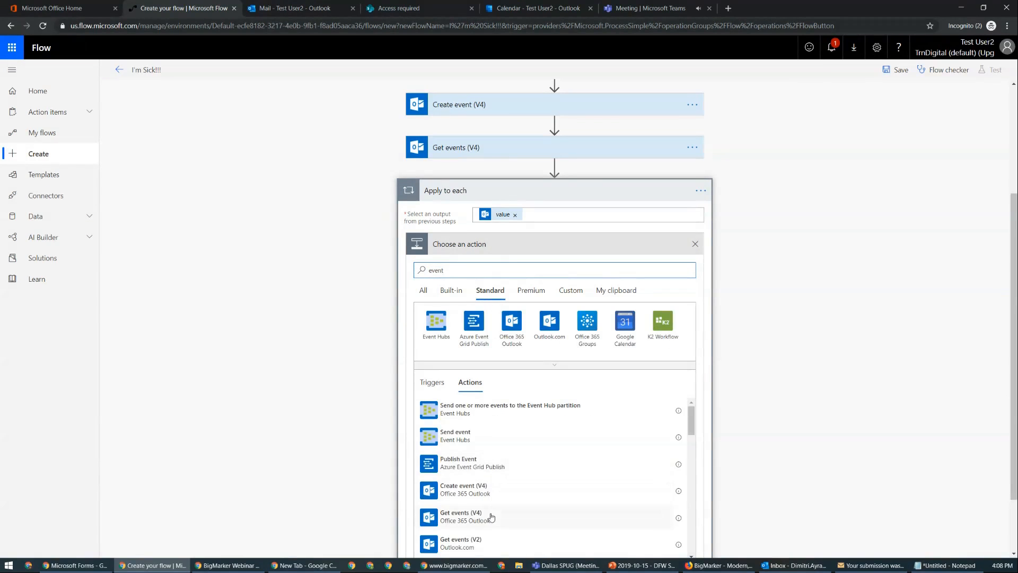
scroll(493, 477, "down", 3)
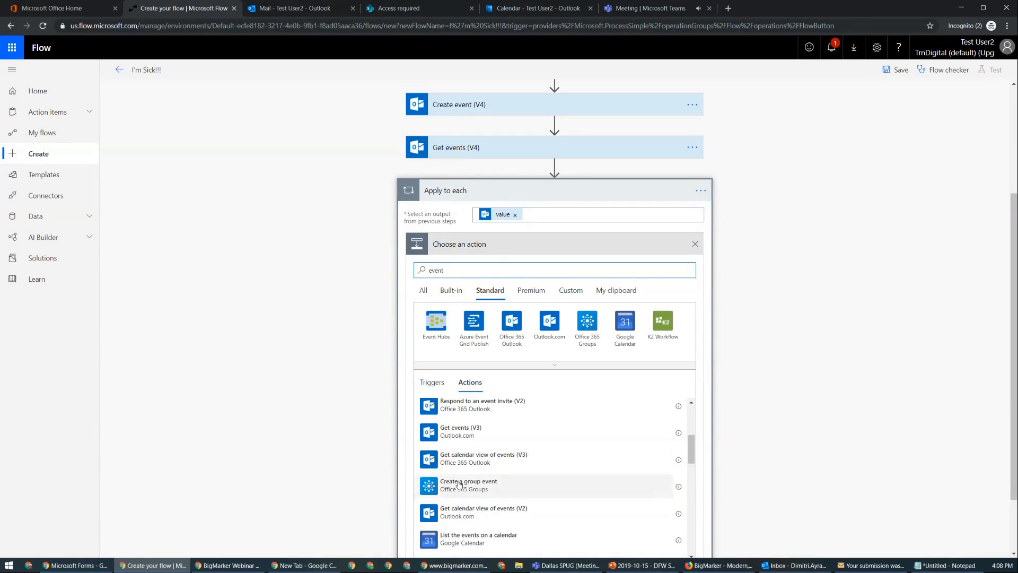
key("Home")
type("delete")
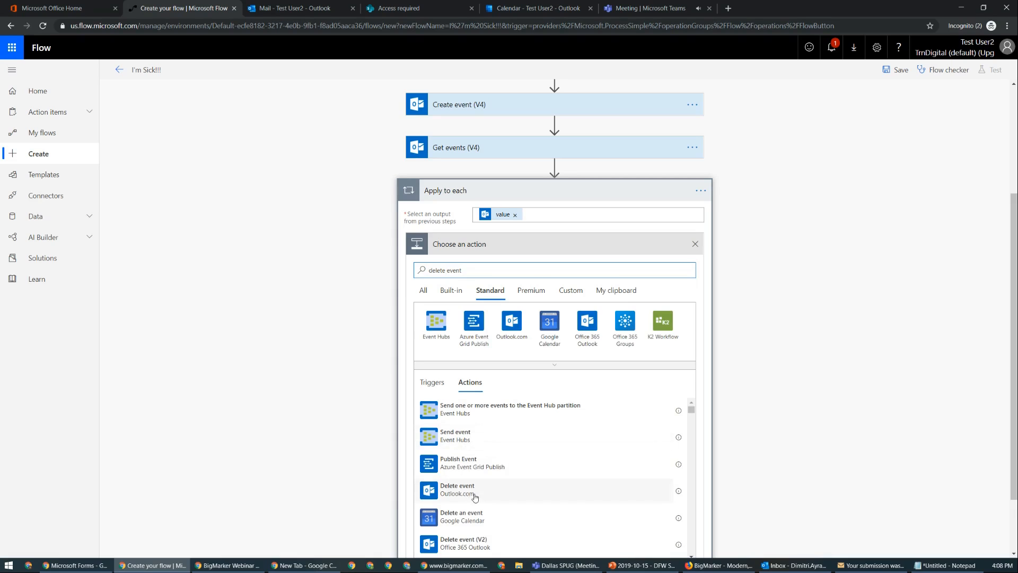
left_click(462, 542)
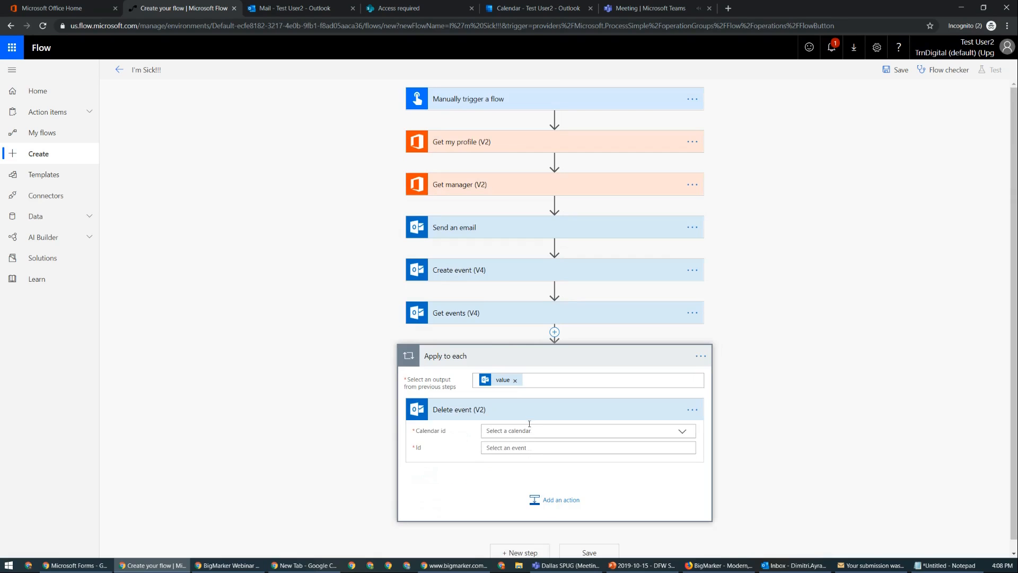
Step: Set the calendar id of Delete event (V2) to Calendar and its Id to Current item, and save the flow
left_click(538, 430)
left_click(517, 459)
left_click(516, 448)
scroll(708, 435, "down", 2)
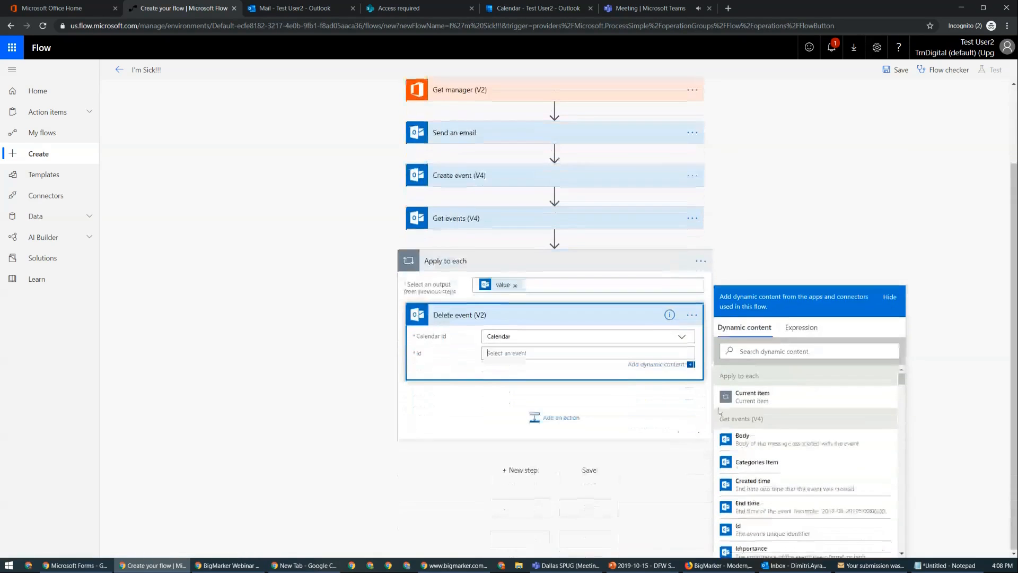
left_click(753, 399)
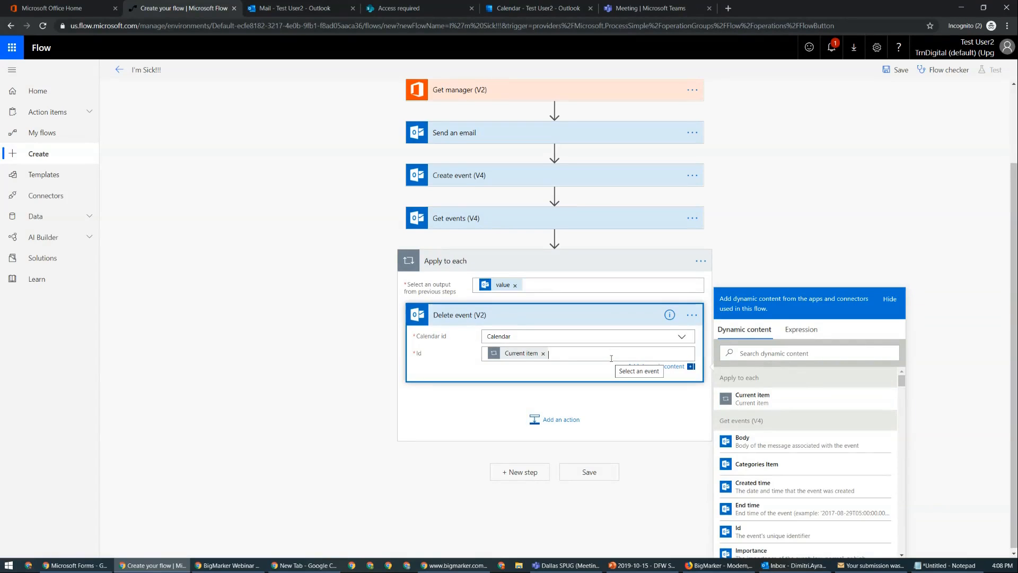
left_click(594, 472)
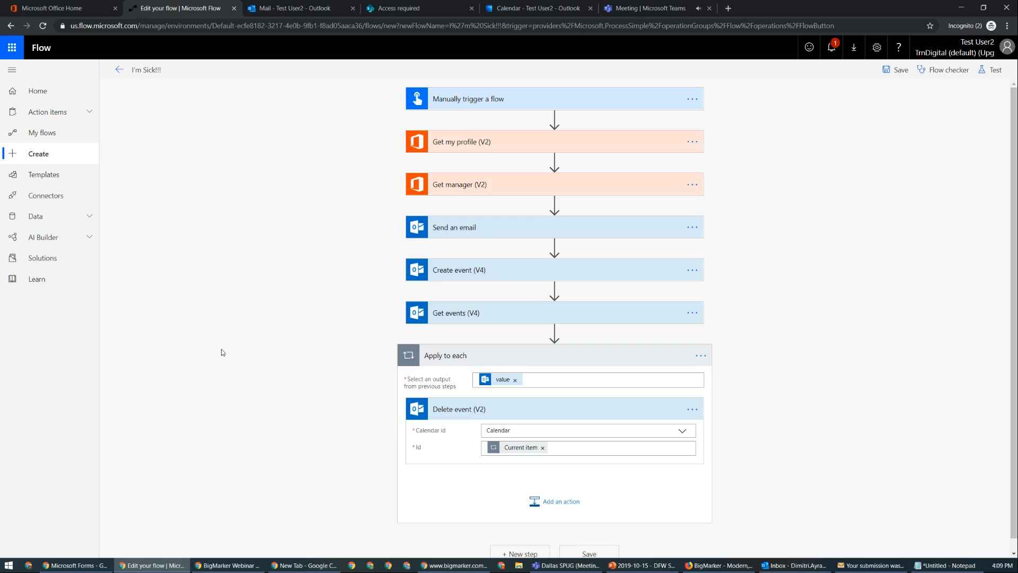
Step: Replace the Id of Delete event (V2) with the event Id from Get events (V4) and save the flow
left_click(543, 448)
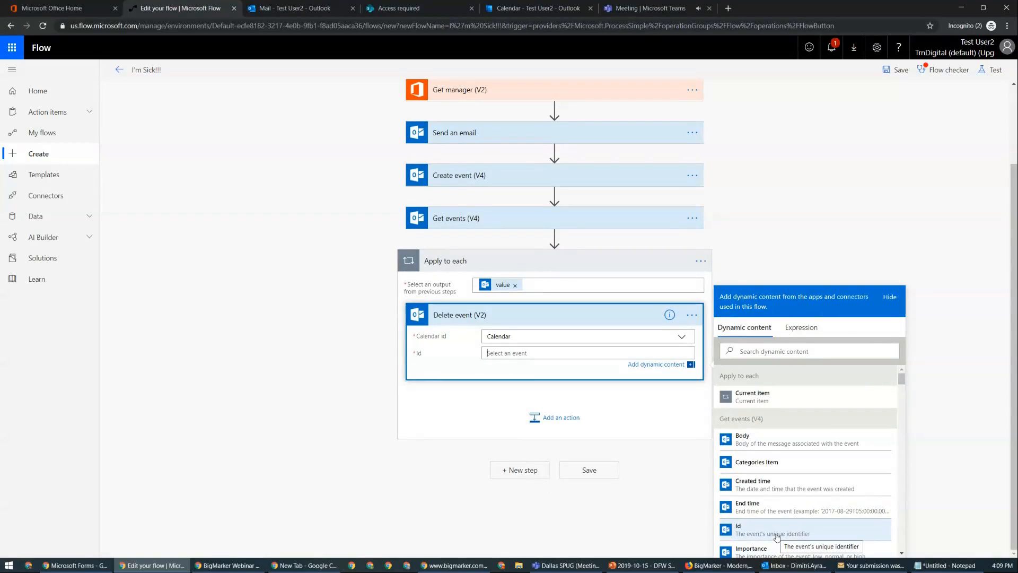
left_click(777, 533)
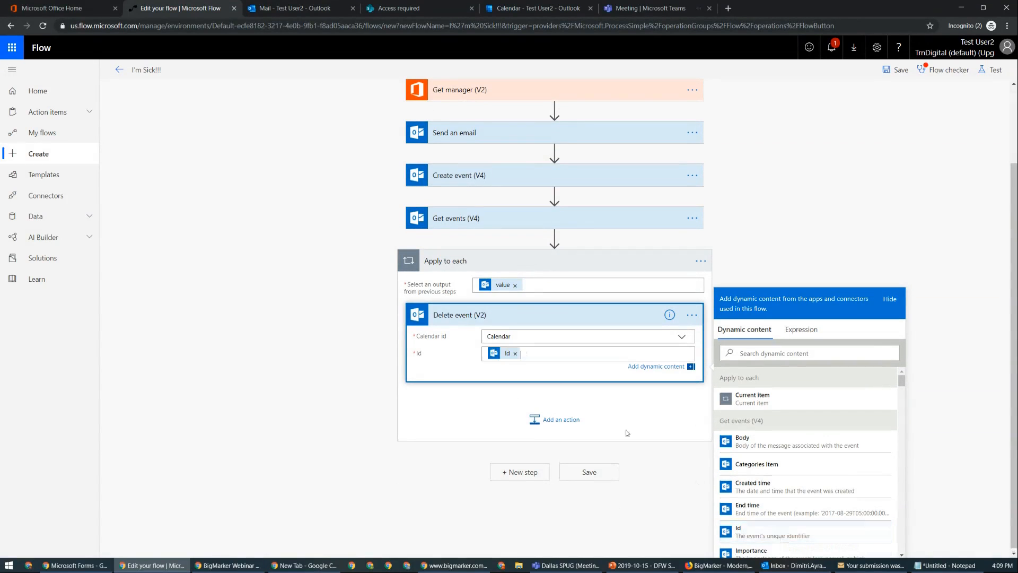
left_click(439, 405)
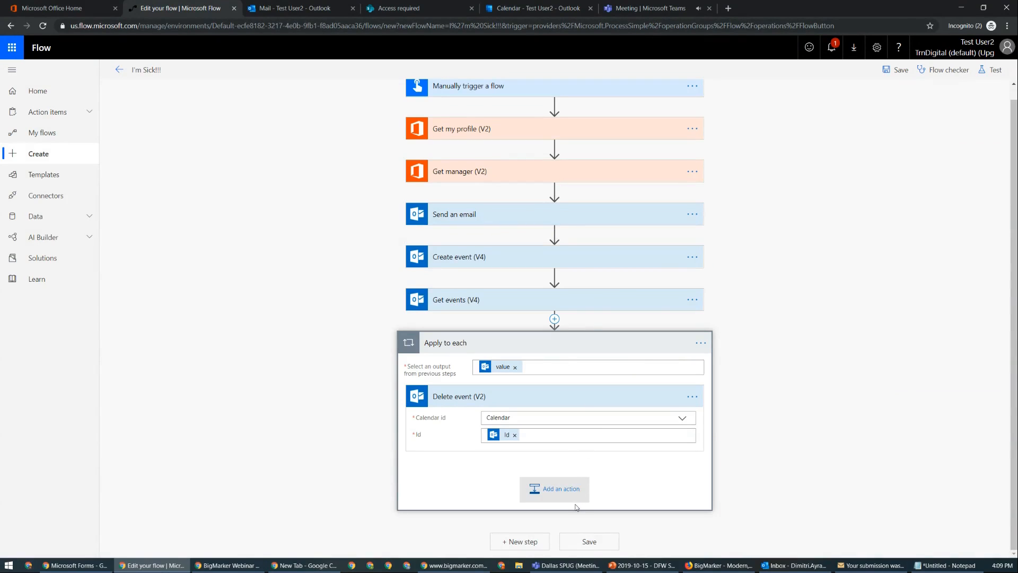
left_click(588, 541)
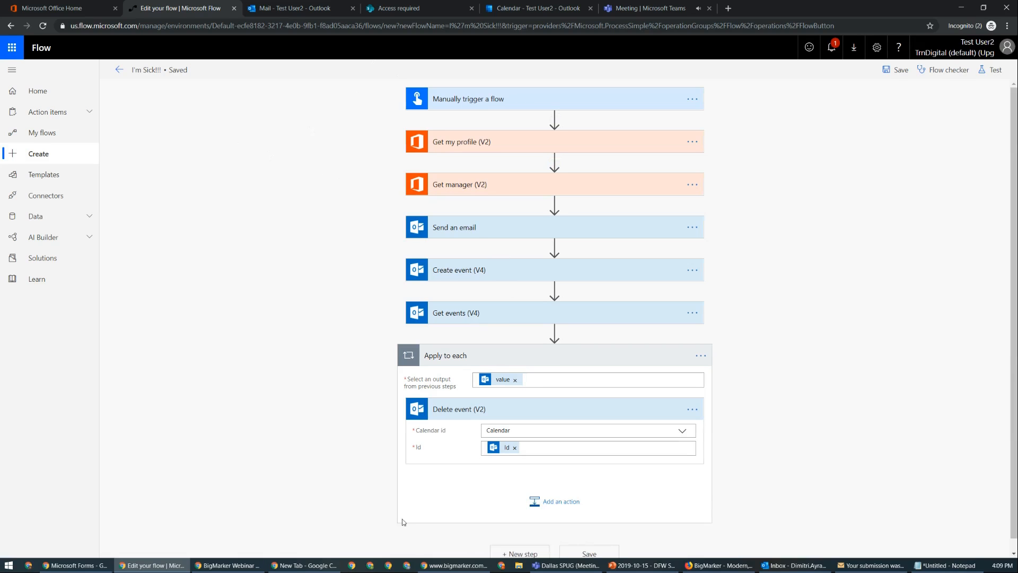
Step: View the phone's flow buttons in the Teams meeting, return to Flow and open the latest run of "I'm Sick!!!"
left_click(573, 566)
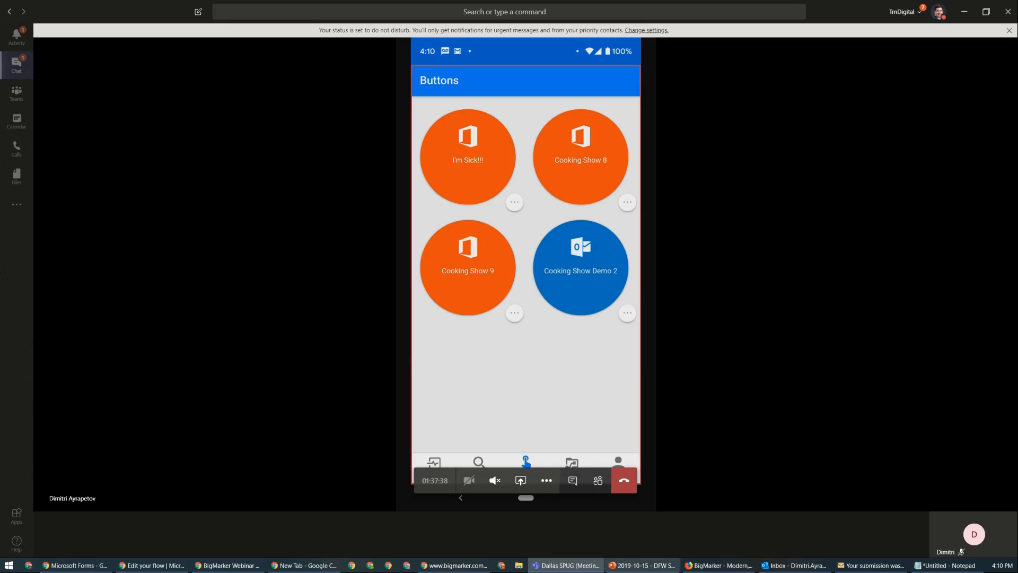
left_click(152, 565)
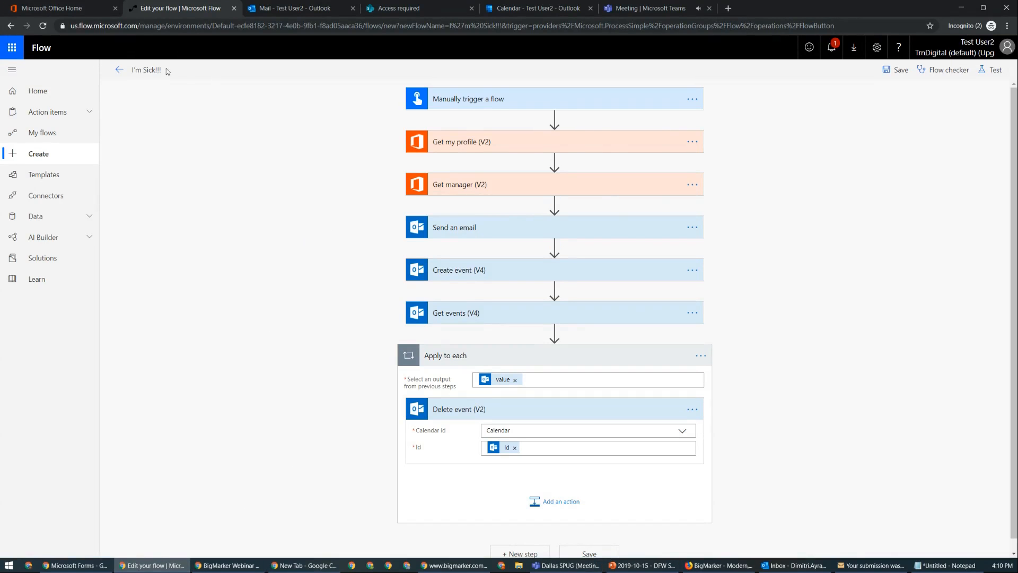
left_click(119, 70)
left_click(556, 112)
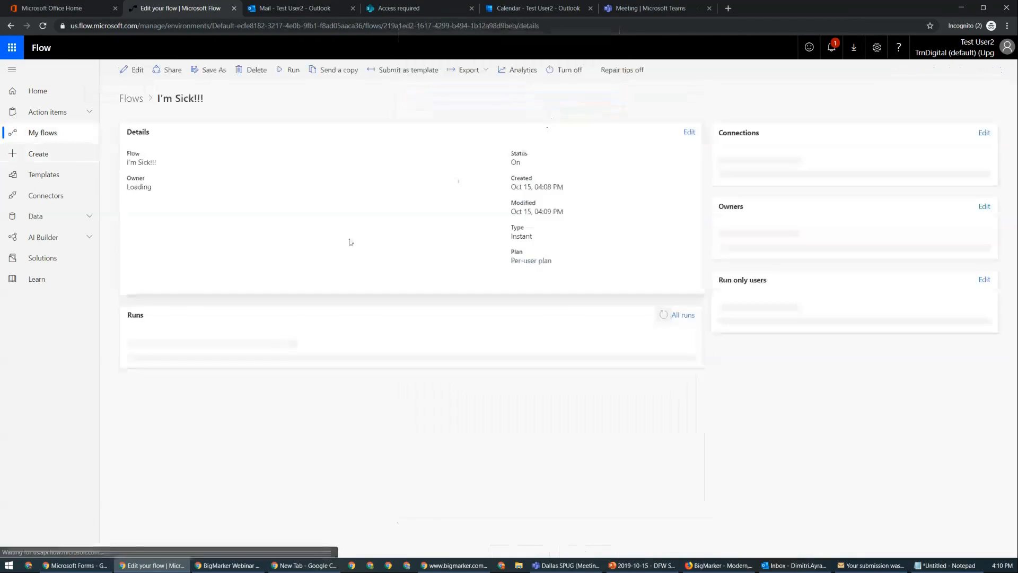
left_click(171, 363)
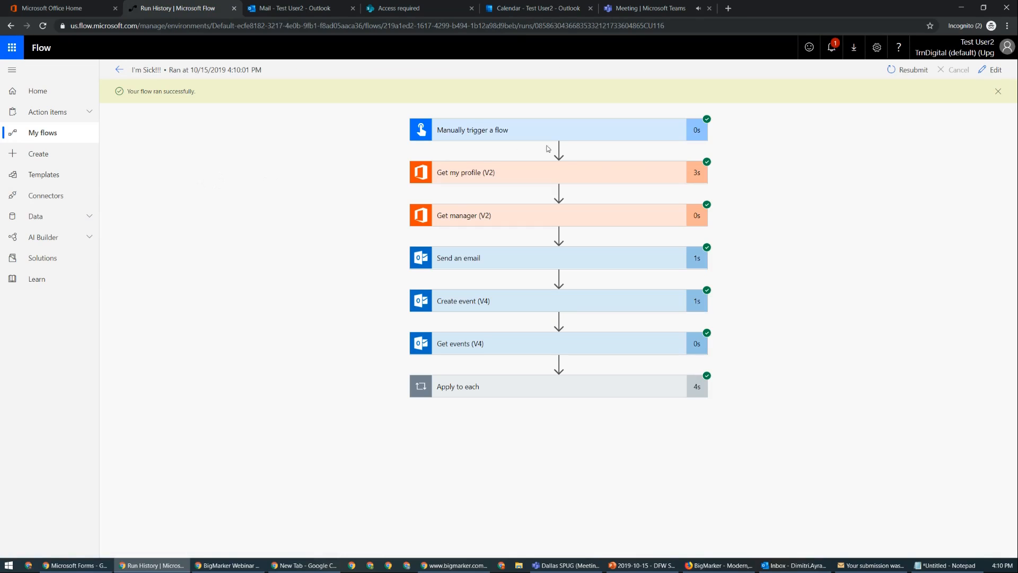
Step: Examine the inputs and outputs of Delete event (V2) inside Apply to each in the run details
left_click(561, 387)
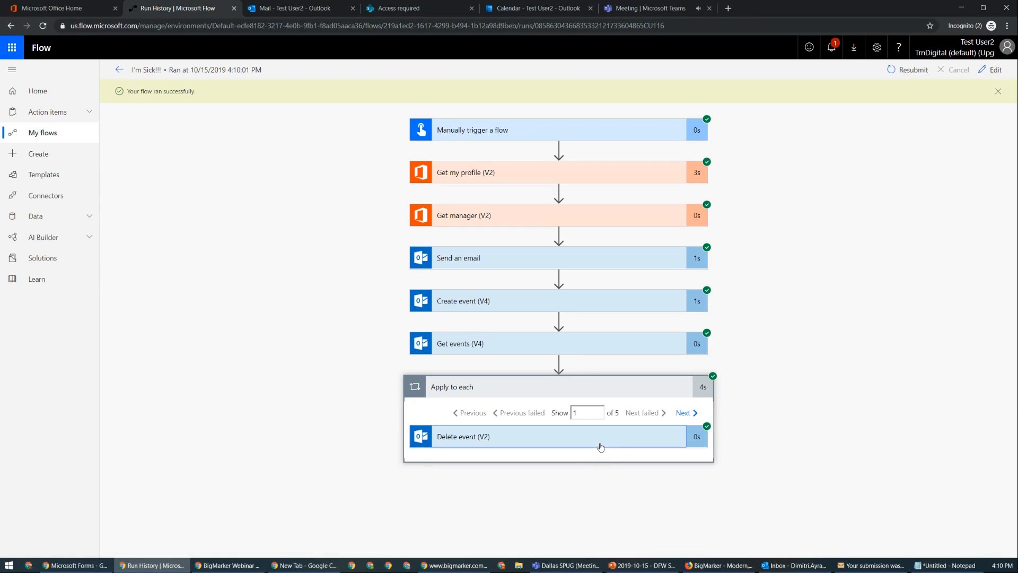
left_click(601, 436)
scroll(567, 343, "down", 4)
scroll(567, 345, "up", 3)
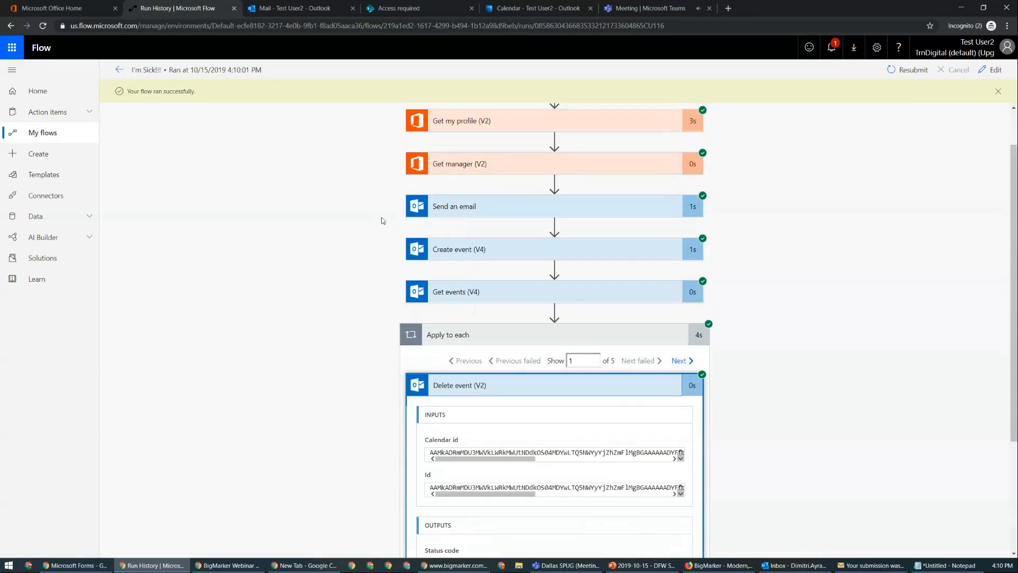
Step: Switch to Outlook to check the October 15 calendar and read the "I'm sick today" email in the manager's mailbox
left_click(313, 8)
left_click(40, 546)
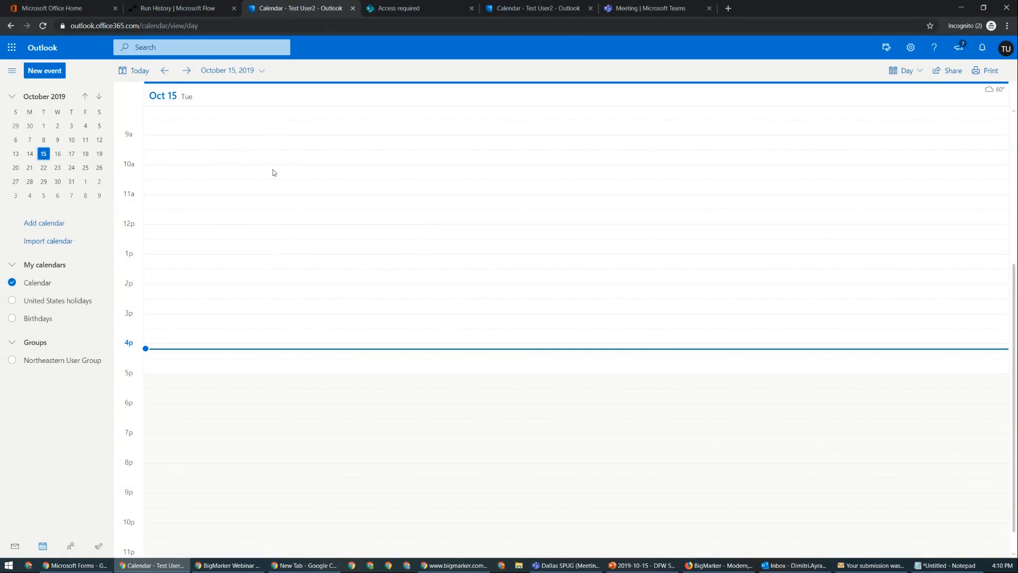
key("alt+Tab")
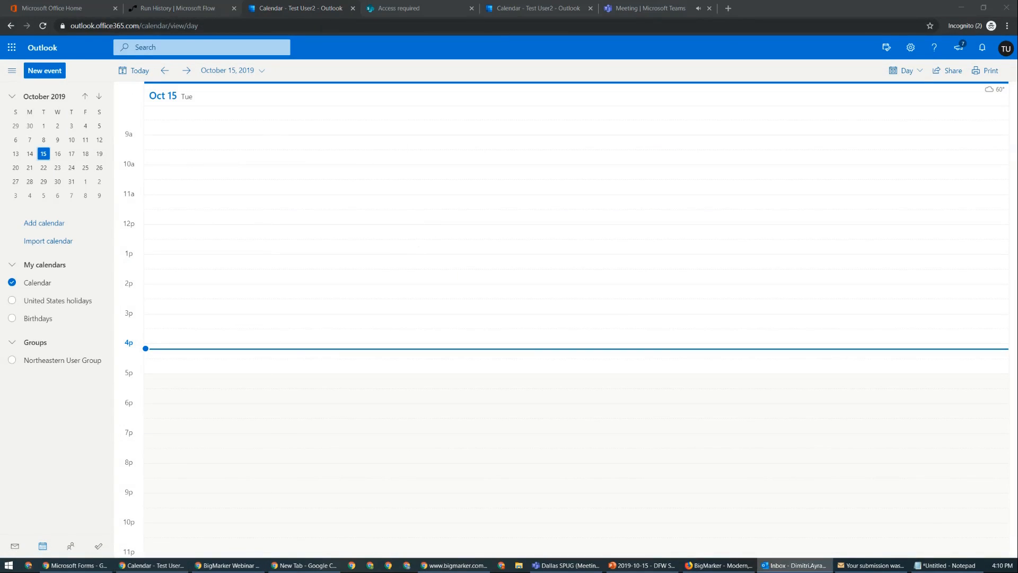
key("Return")
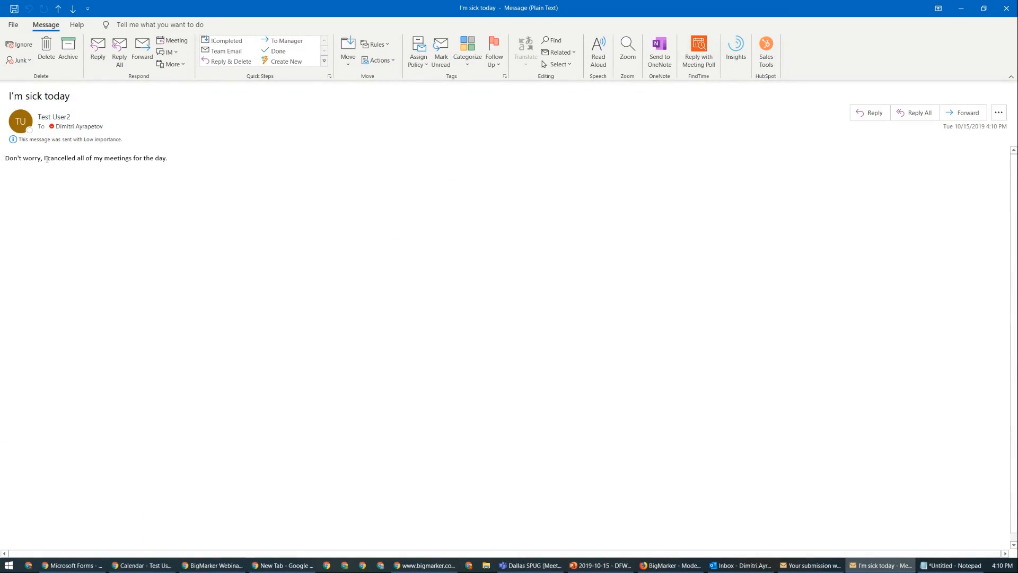
left_click_drag(12, 160, 221, 160)
left_click(222, 160)
left_click(1007, 8)
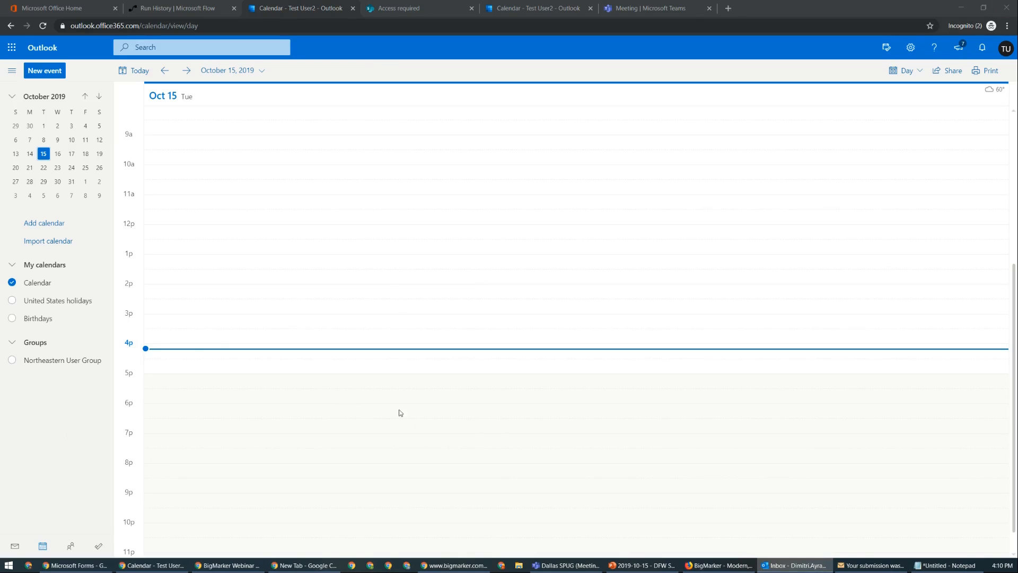
Step: Return to Flow, open "I'm Sick!!!" for editing and expand Apply to each with its Delete event (V2) action
left_click(188, 6)
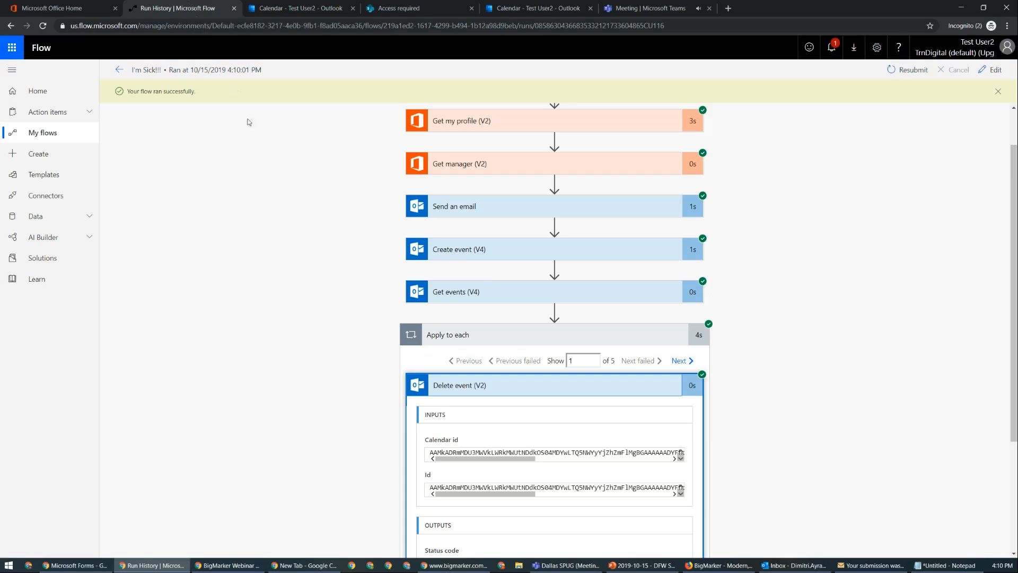
left_click(126, 71)
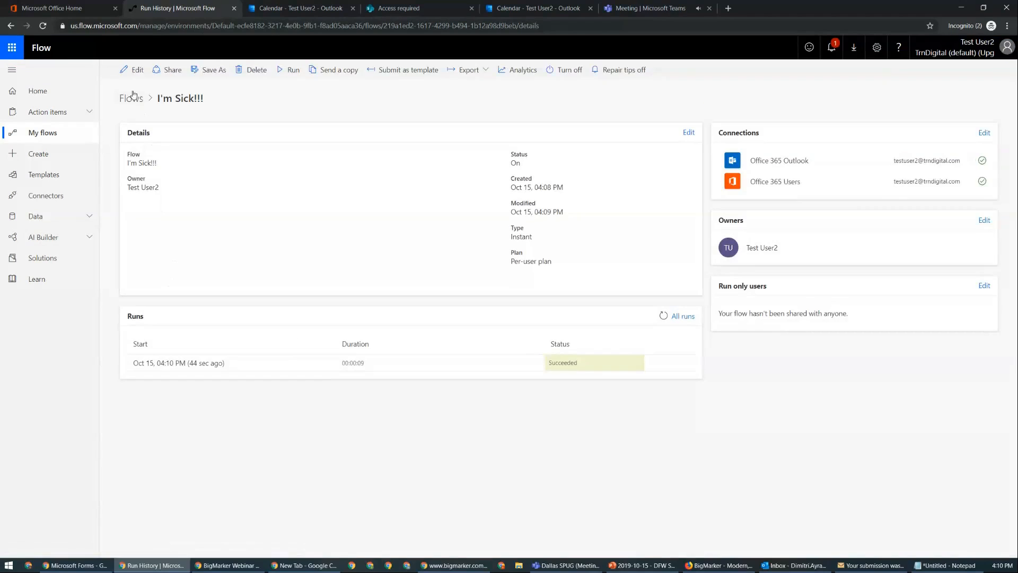
left_click(135, 71)
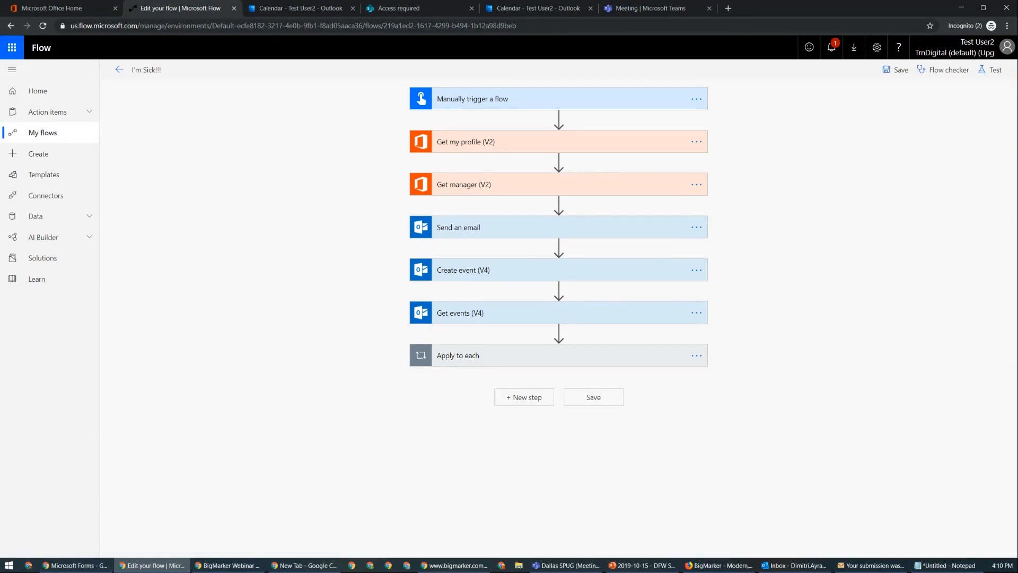
key("alt+Tab")
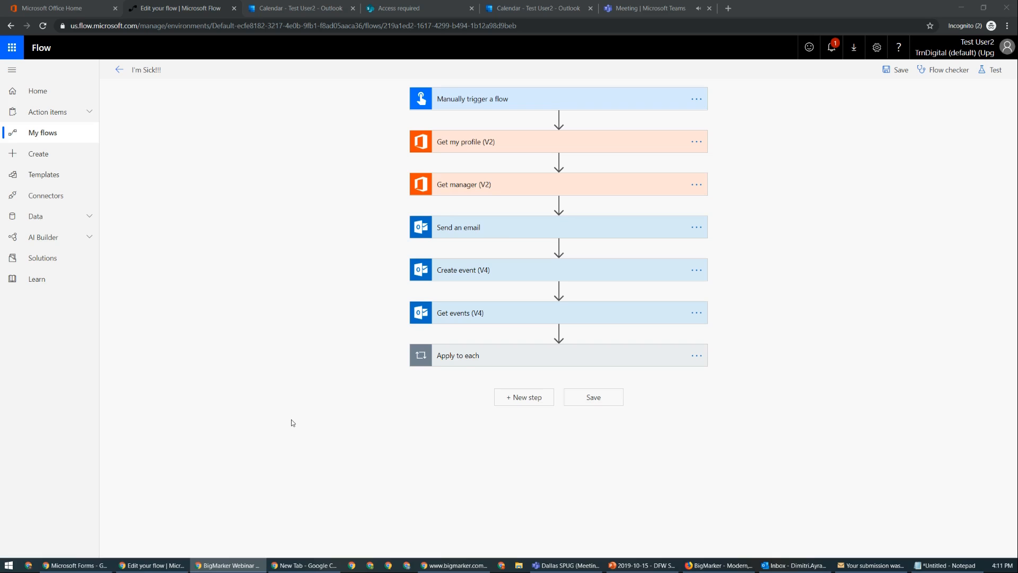
left_click(469, 363)
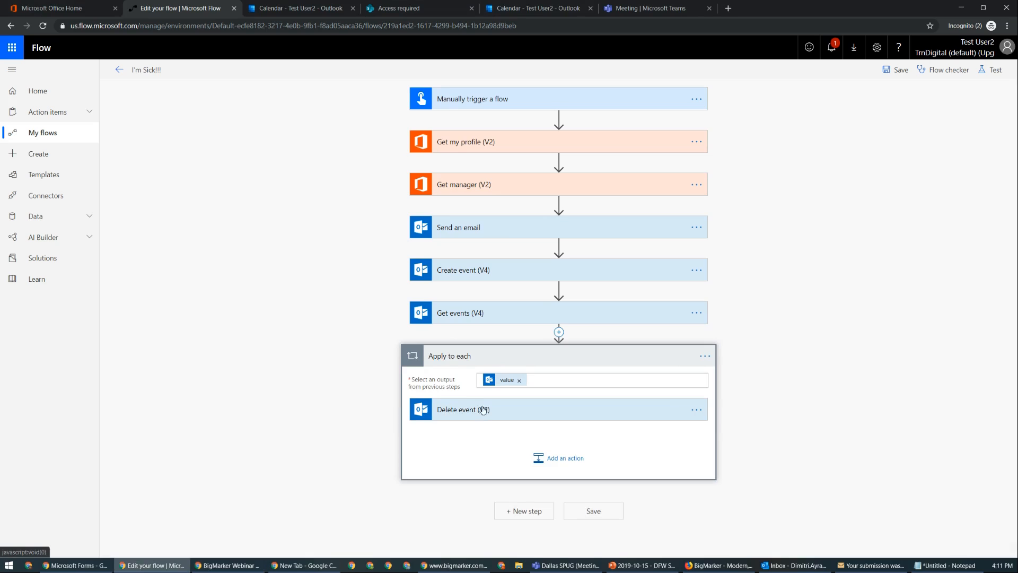
left_click(483, 413)
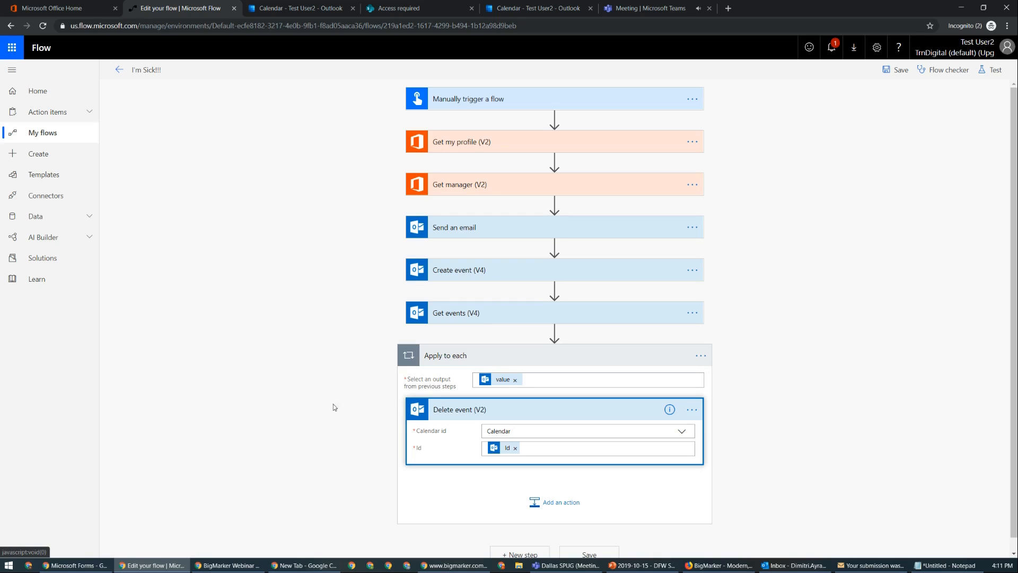
Step: Switch to the PowerPoint presentation, run the slide show from the current slide and go to the Additional Resources slide
left_click(227, 565)
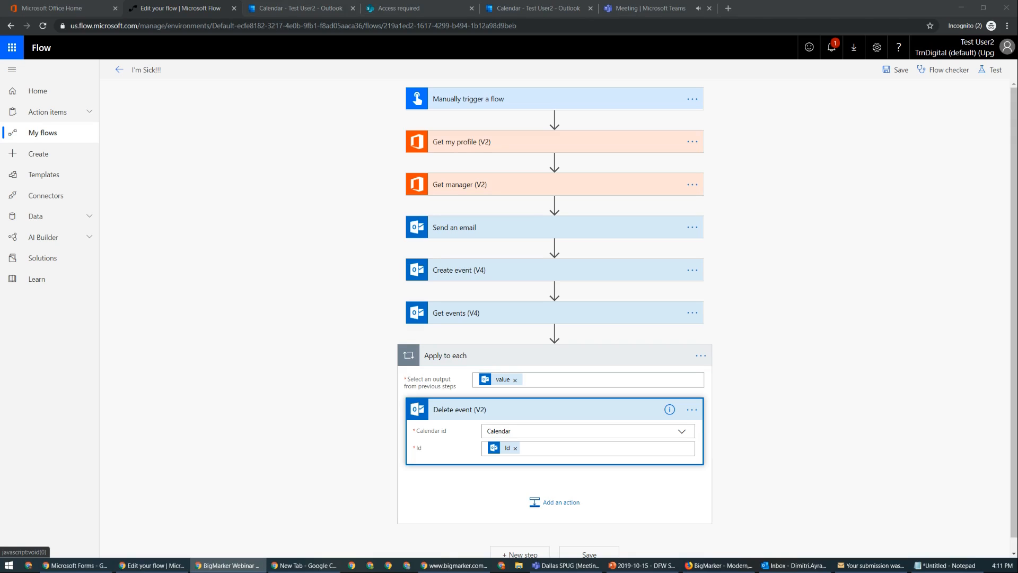
left_click(641, 566)
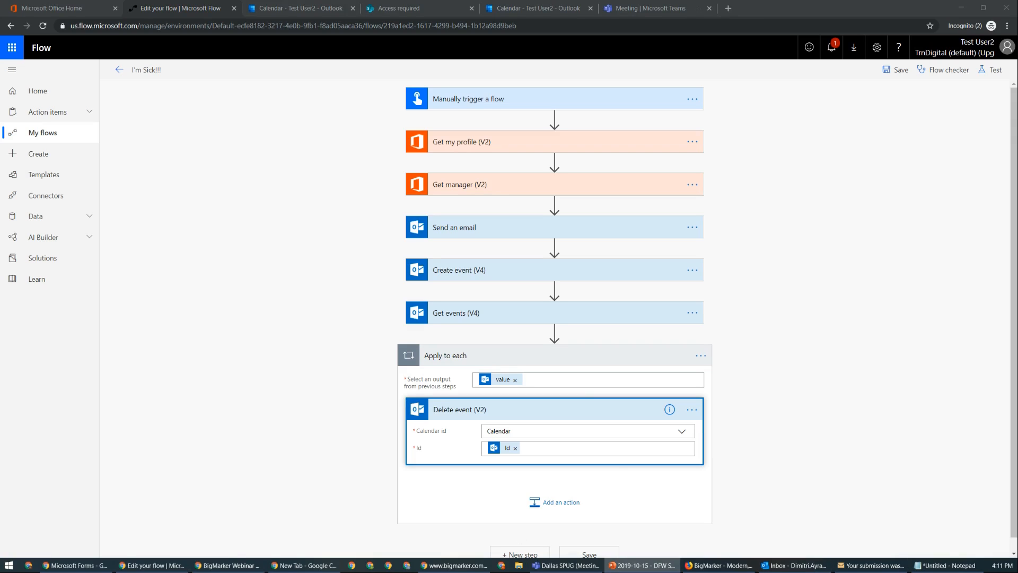
key("shift+F5")
left_click(555, 367)
left_click(549, 385)
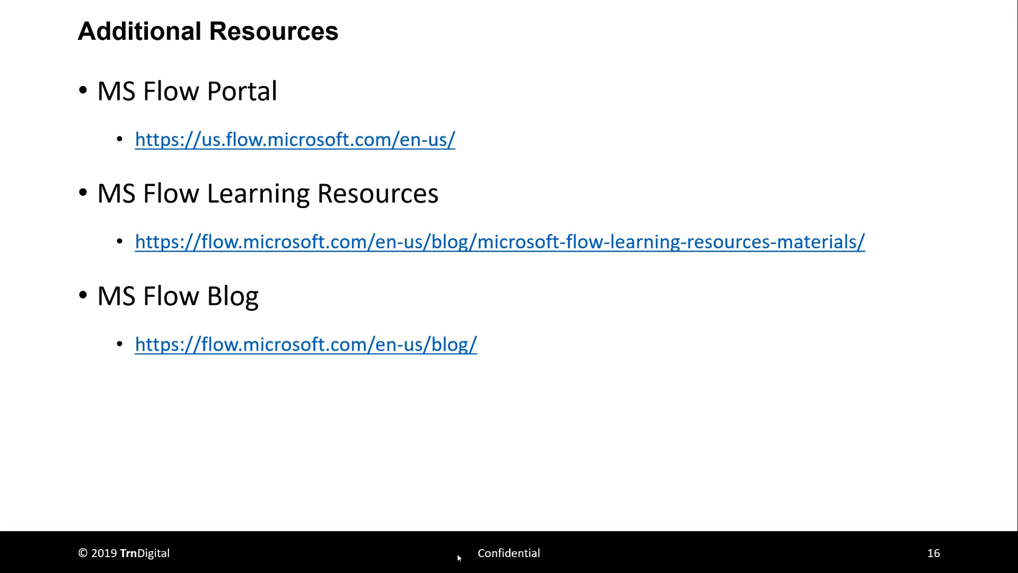
Step: Switch to the Flow portal in the browser and view its home page, action items and template gallery
key("alt+Tab")
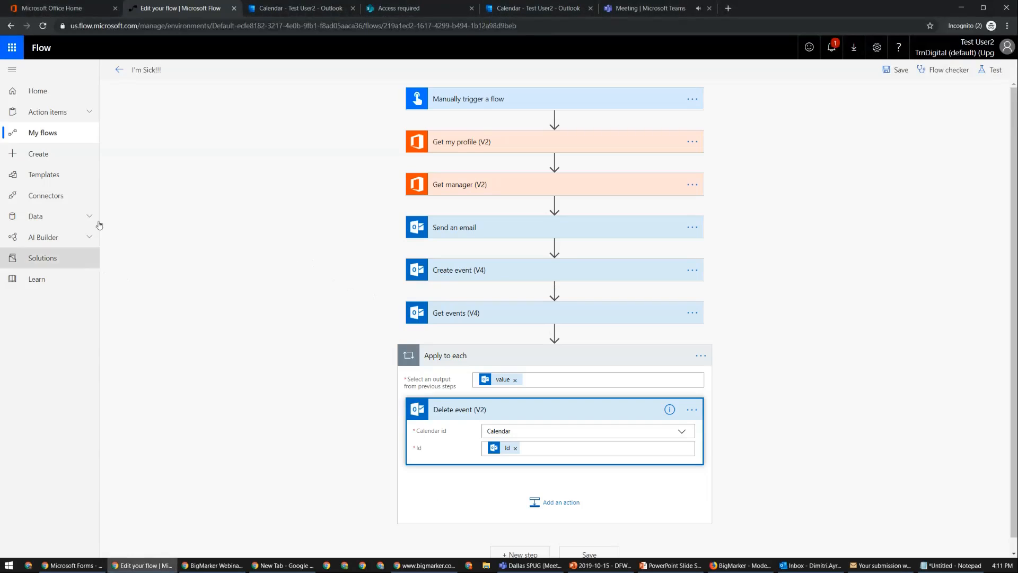
left_click(68, 95)
left_click(69, 109)
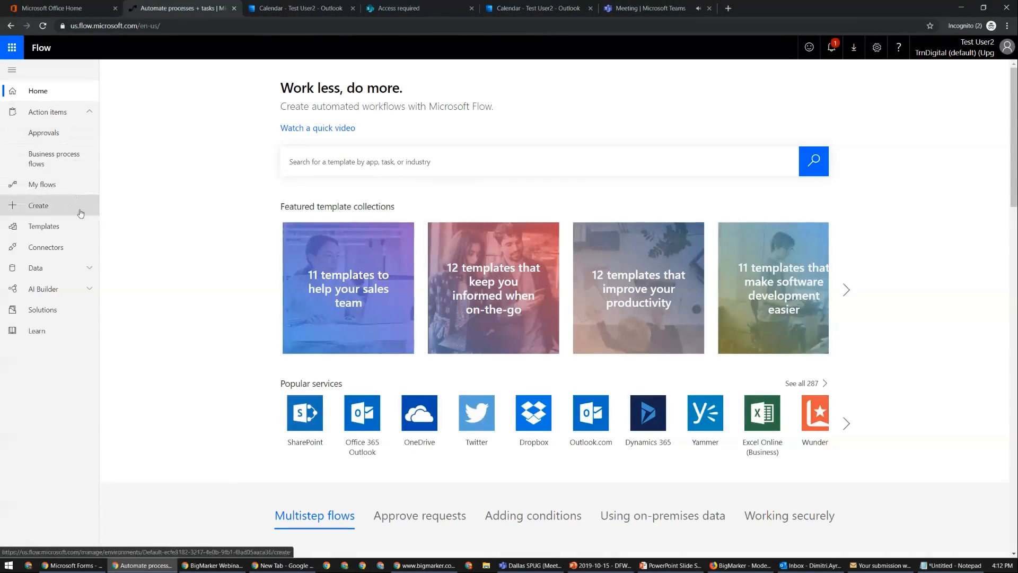
left_click(74, 236)
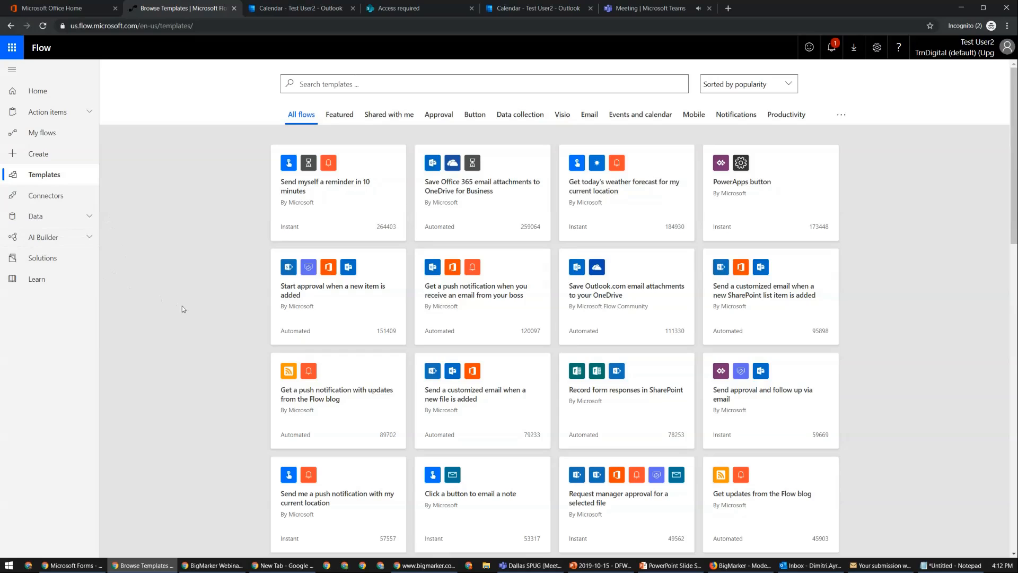
Step: Open the portal's Learn documentation, look over the beginner topics and return to the template gallery
left_click(40, 280)
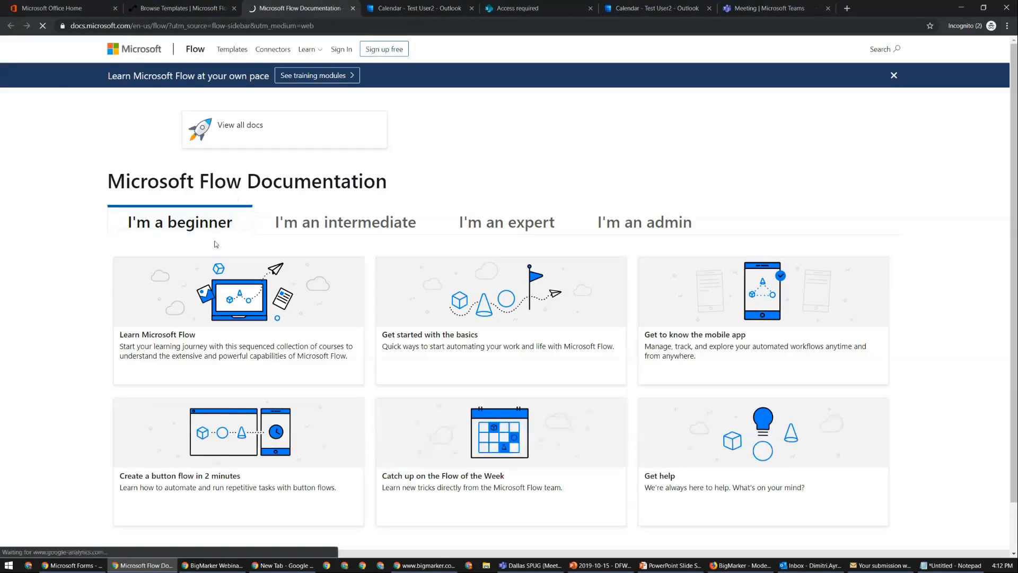
scroll(204, 241, "down", 1)
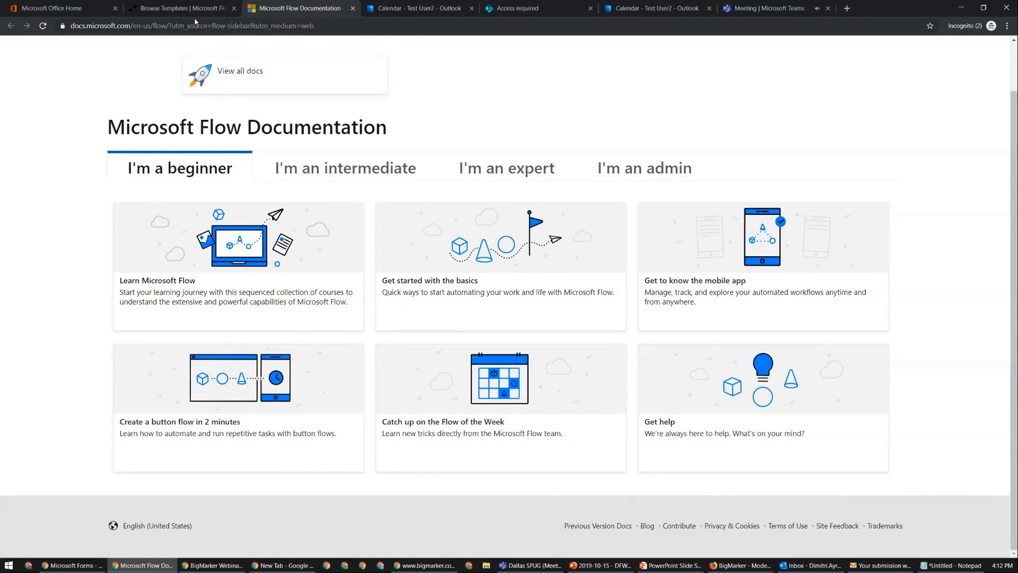
left_click(198, 8)
Step: Switch to the PowerPoint slide show, open the MS Flow Learning Resources link and review the page's beginner-to-admin and SharePoint sections
key("alt+Tab")
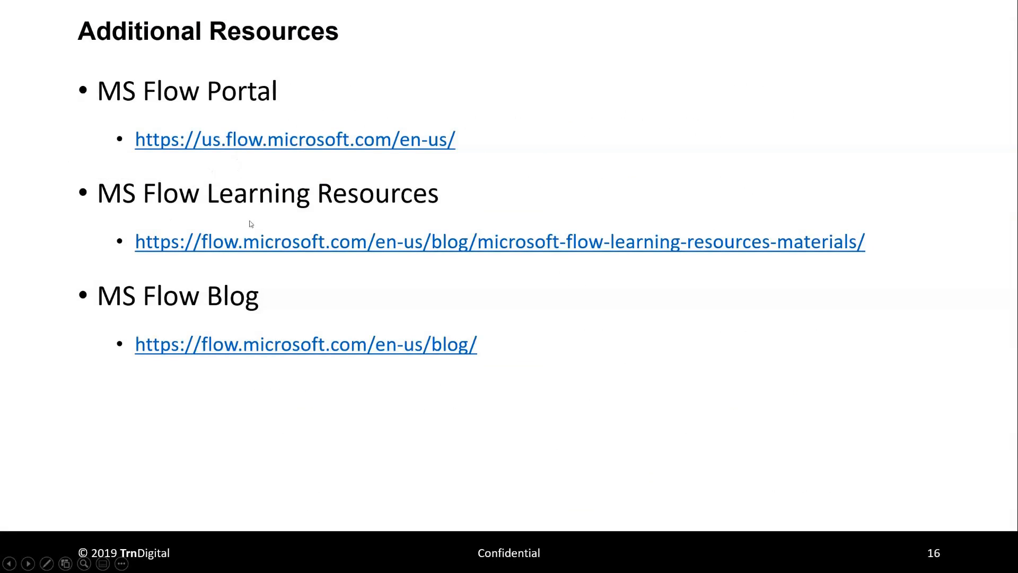
left_click(718, 243)
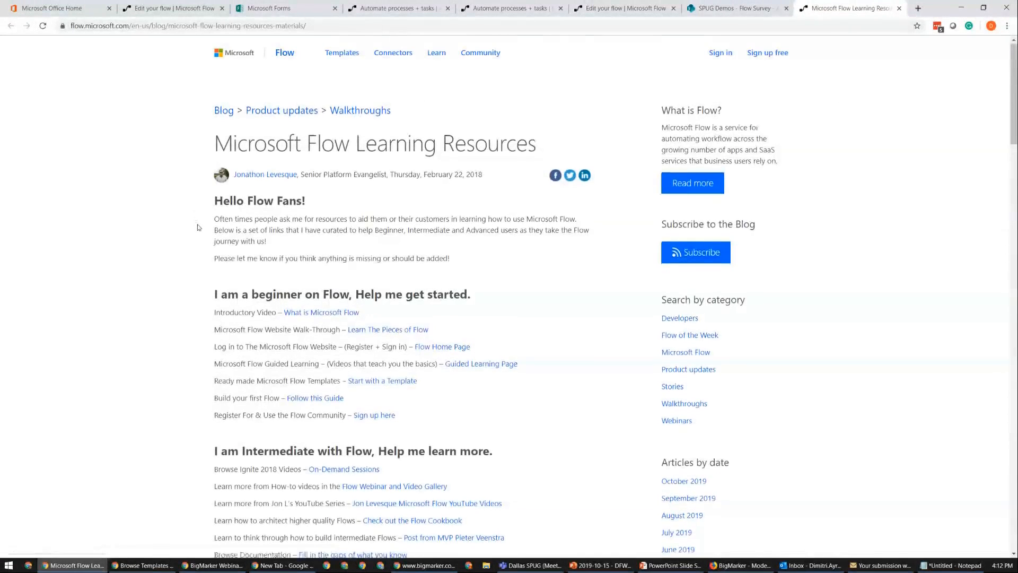
scroll(188, 211, "down", 2)
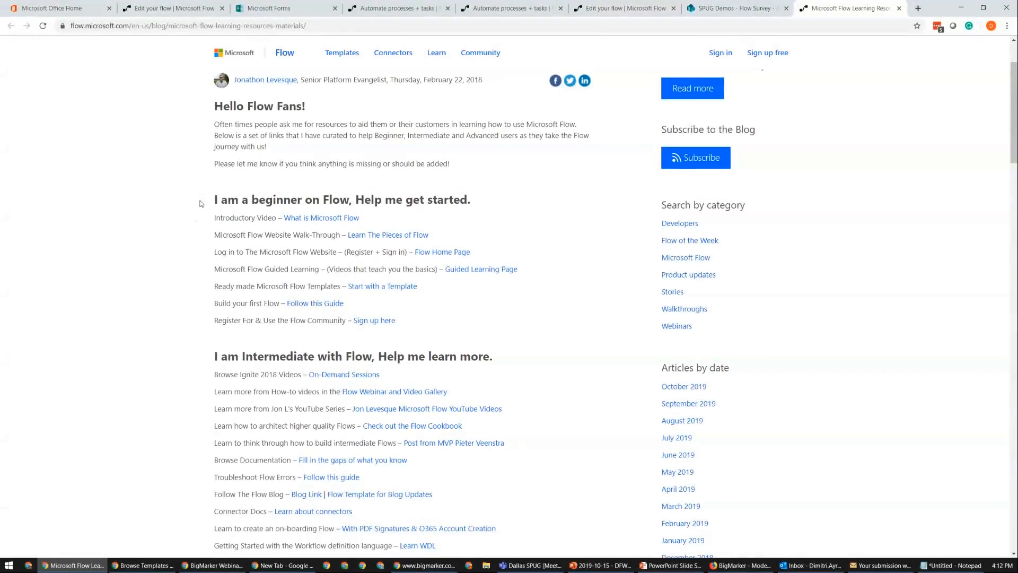
scroll(195, 221, "down", 1)
scroll(195, 222, "down", 4)
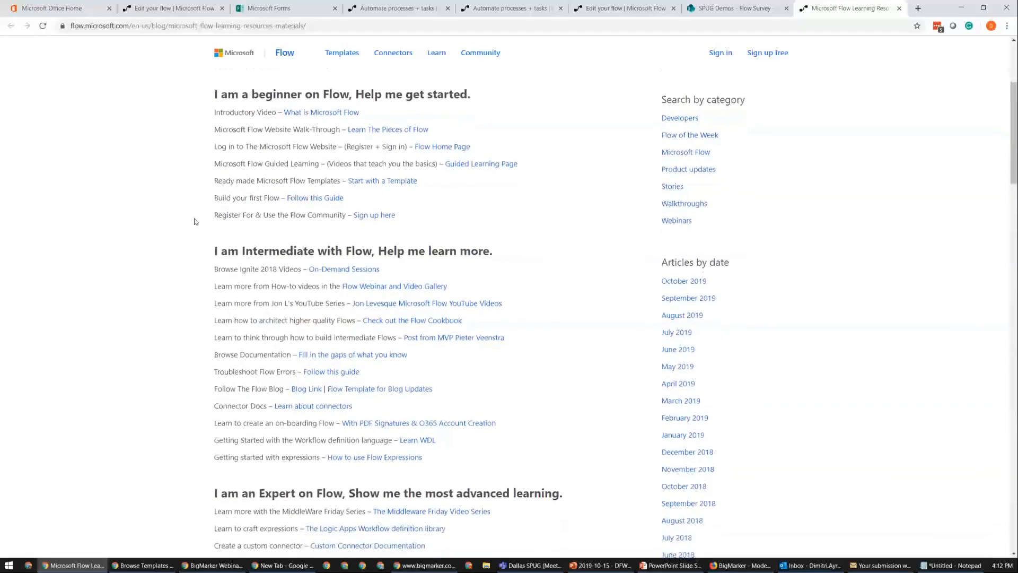
scroll(196, 237, "down", 8)
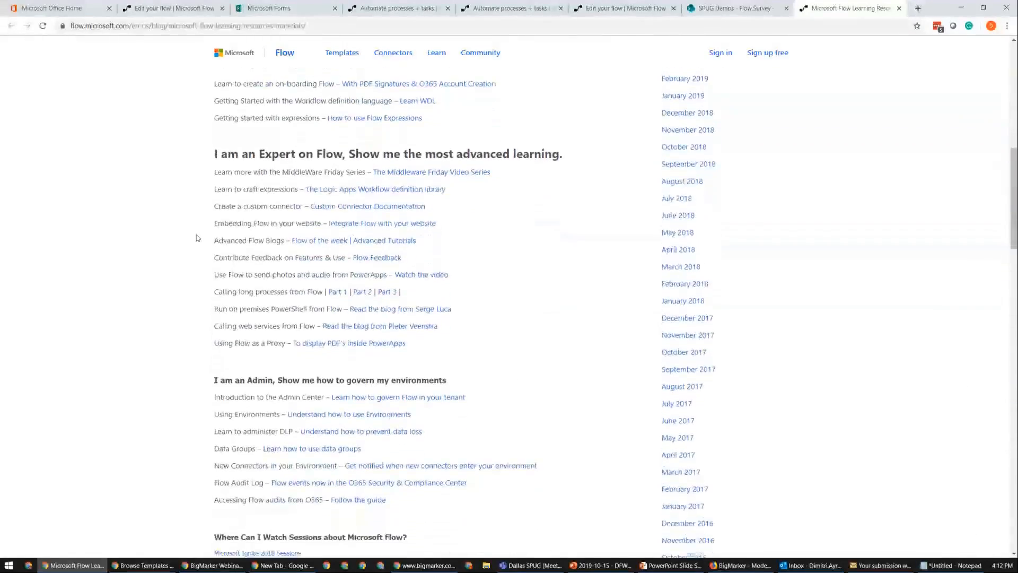
scroll(180, 217, "down", 2)
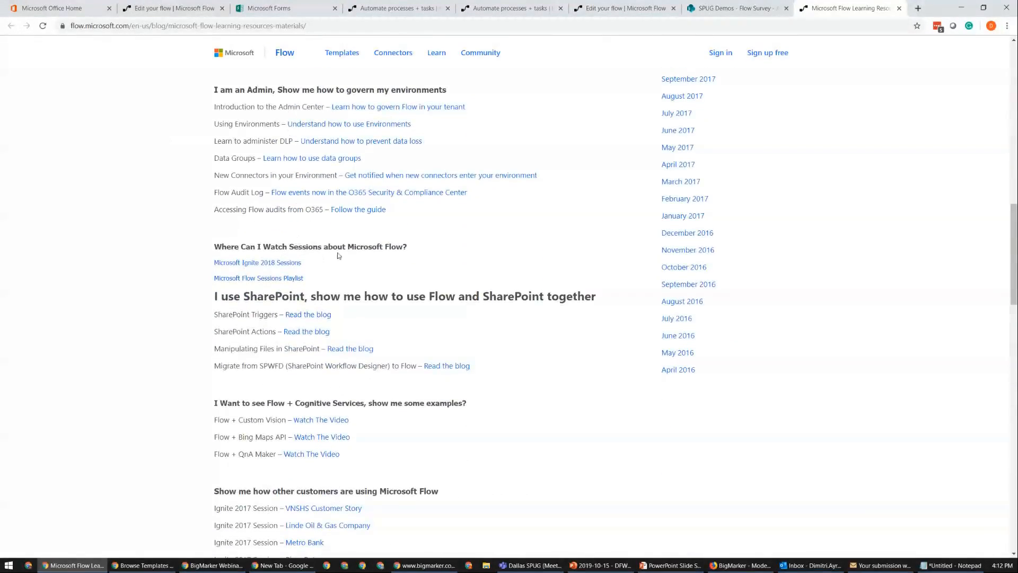
scroll(366, 273, "down", 4)
scroll(398, 290, "down", 9)
scroll(398, 284, "up", 10)
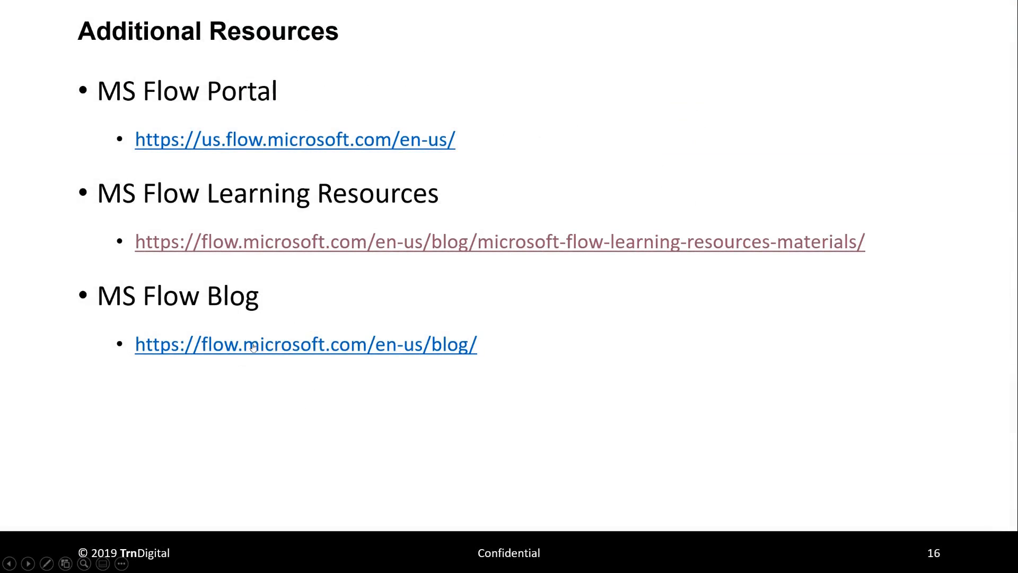
Step: Open the MS Flow Blog link from the Additional Resources slide and look through the latest posts
left_click(251, 344)
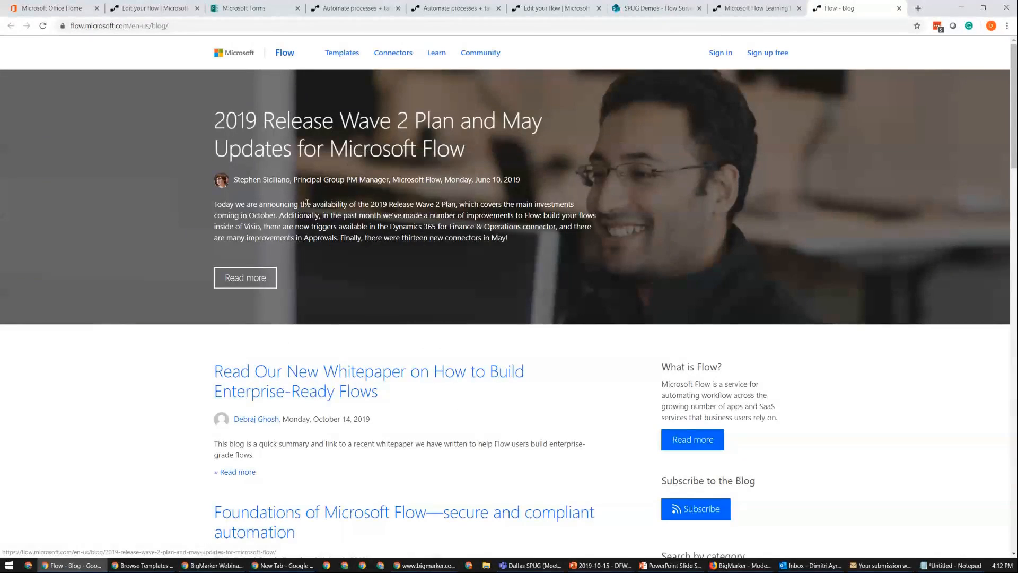
scroll(132, 310, "down", 3)
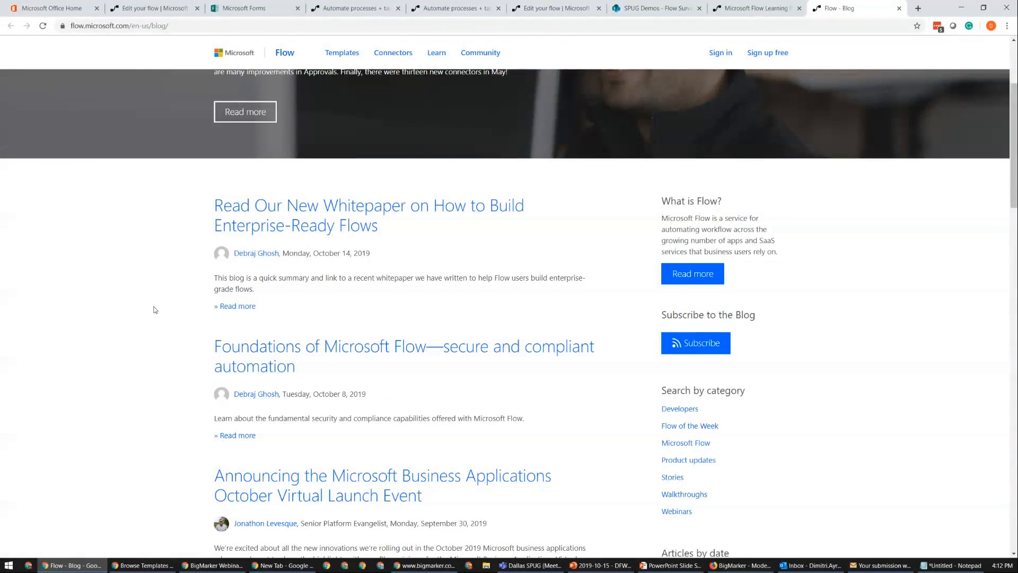